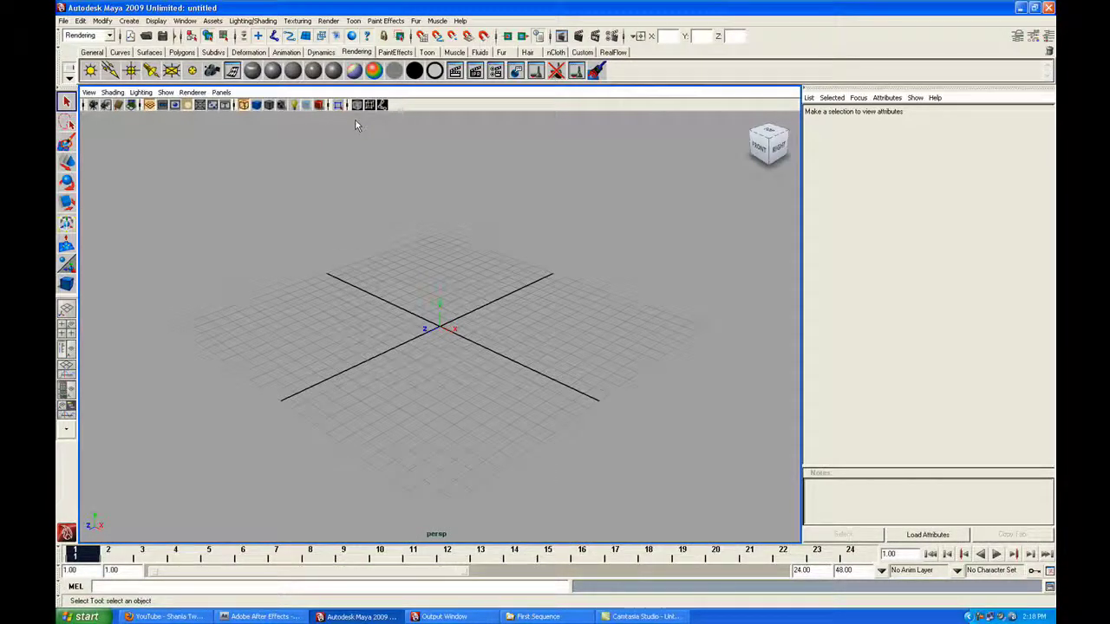
# Create a rectangular polygon box around the grid's origin and show it shaded in the perspective view
pyautogui.click(182, 52)
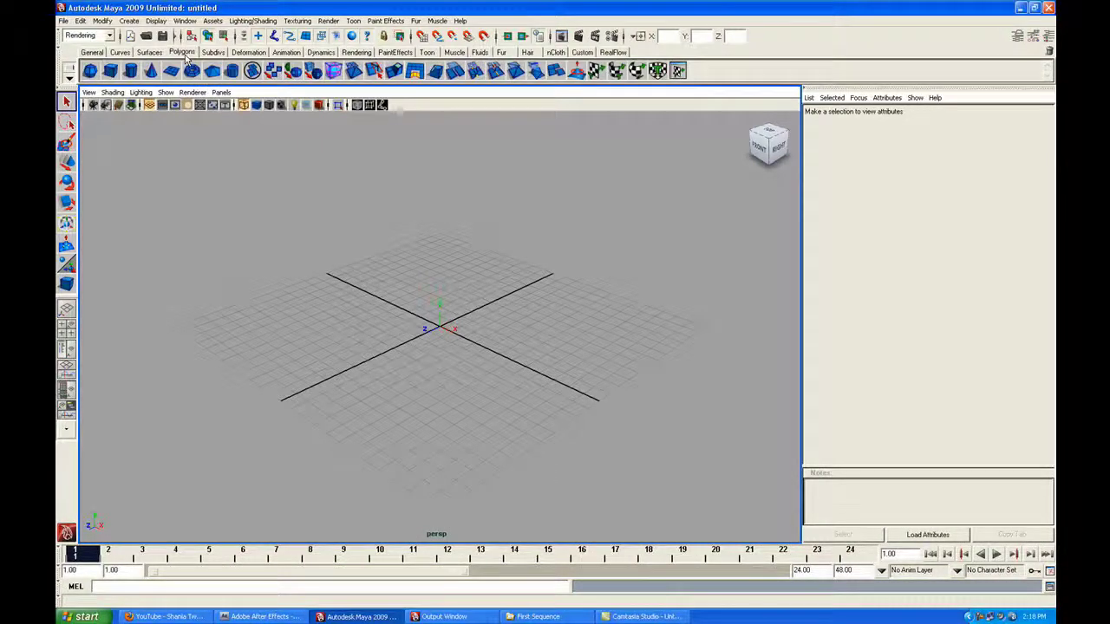
pyautogui.click(118, 75)
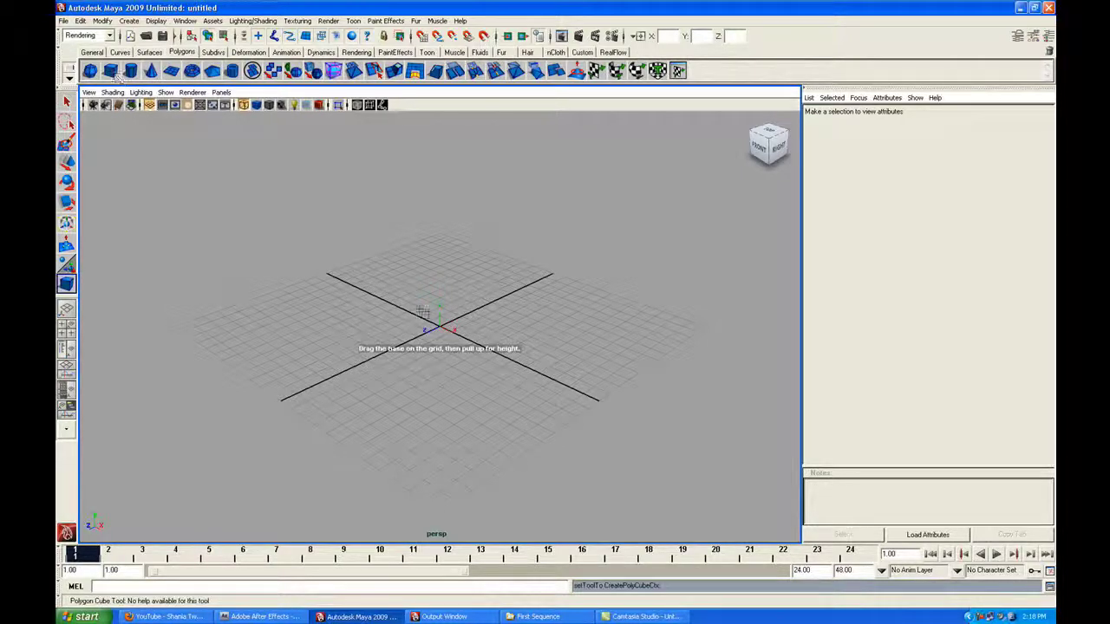
pyautogui.press('space')
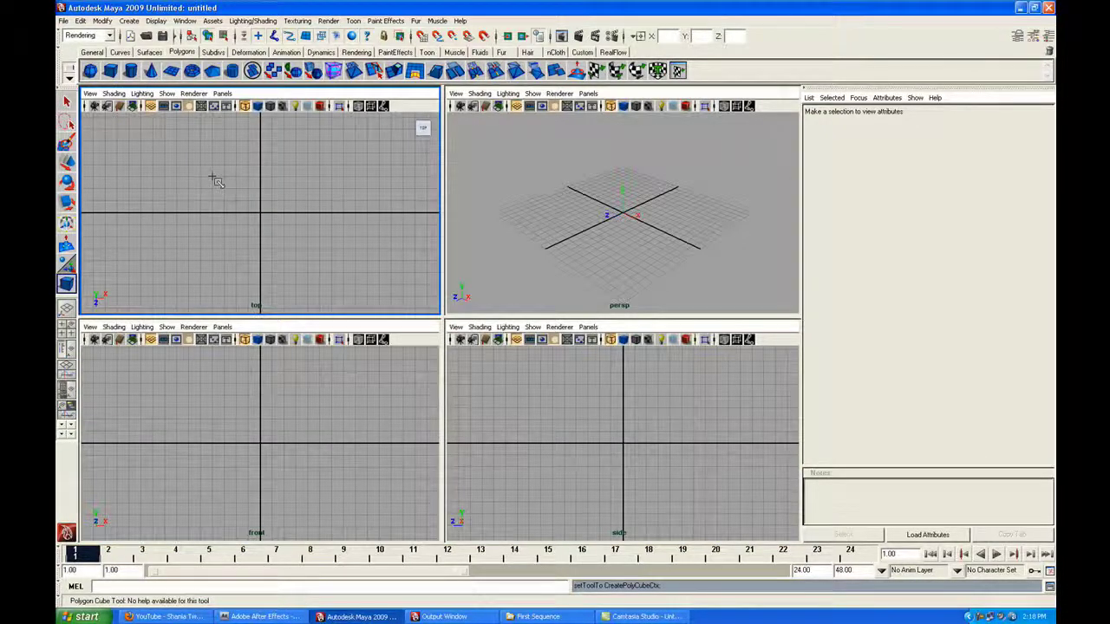
pyautogui.moveTo(212, 178); pyautogui.dragTo(321, 237)
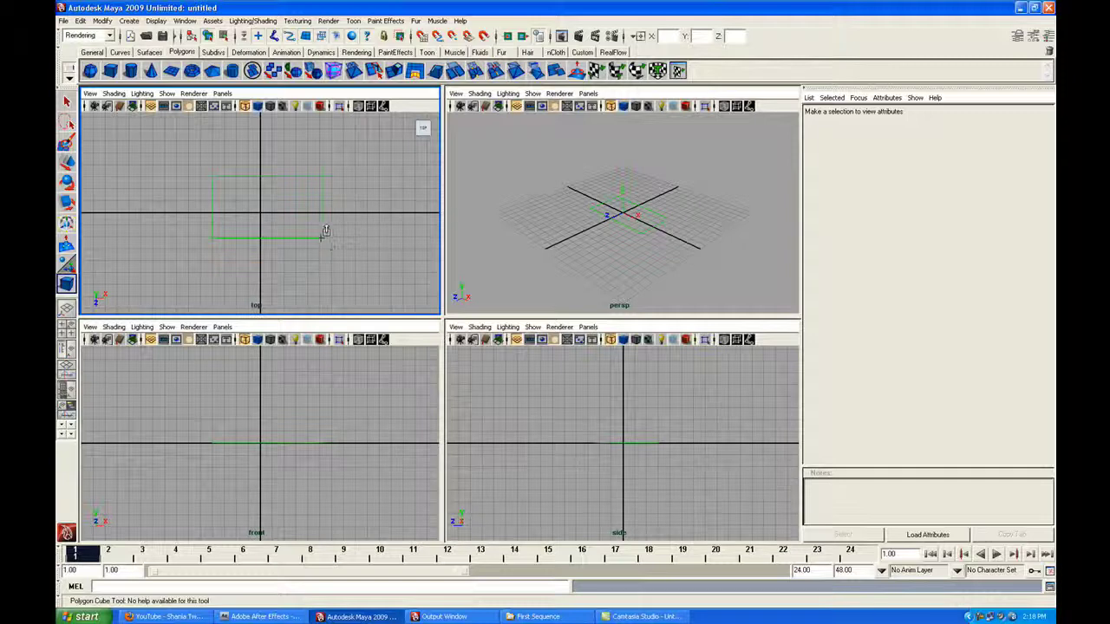
pyautogui.click(646, 208)
pyautogui.moveTo(650, 201); pyautogui.dragTo(649, 181)
pyautogui.press('space')
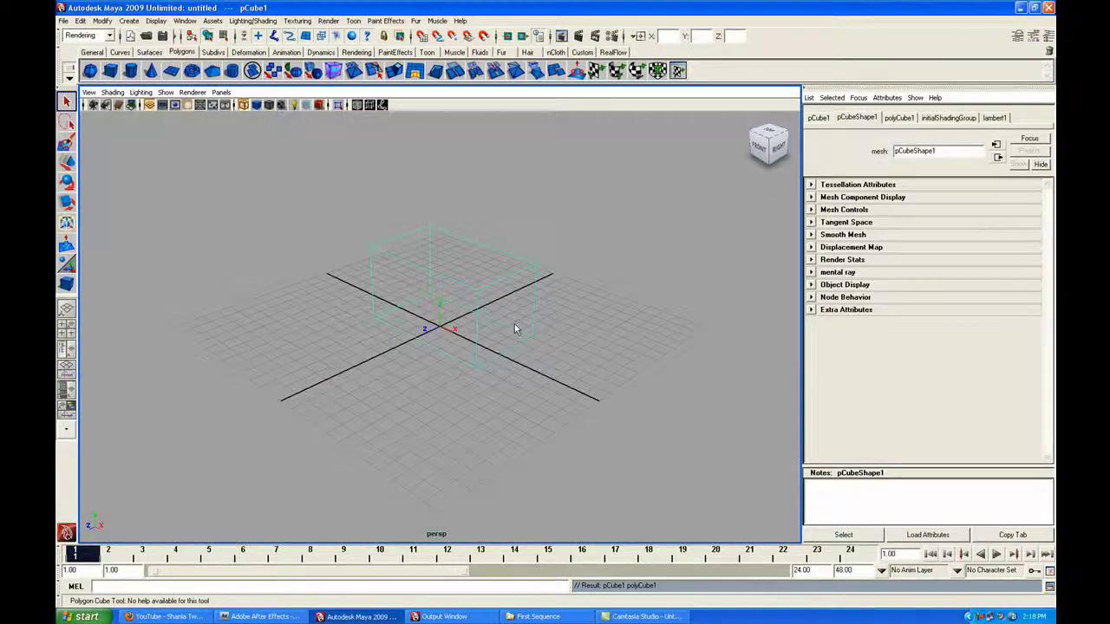
pyautogui.press('5')
pyautogui.keyDown('alt'); pyautogui.moveTo(514, 329); pyautogui.dragTo(560, 398); pyautogui.keyUp('alt')
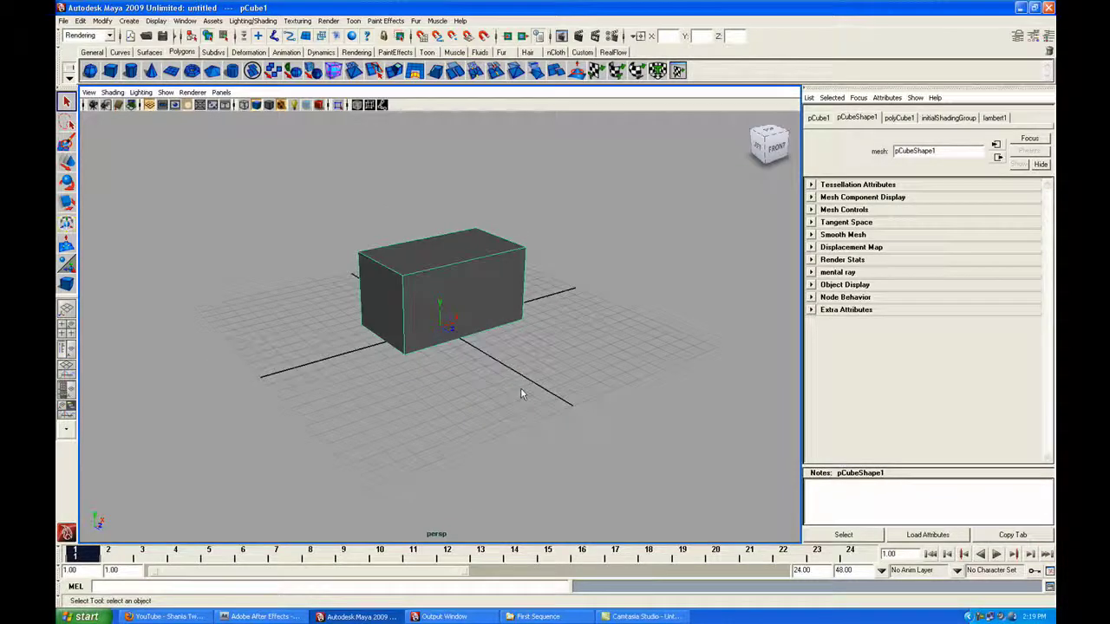
# Create a new camera and look through camera1 in the viewport
pyautogui.click(356, 52)
pyautogui.click(212, 71)
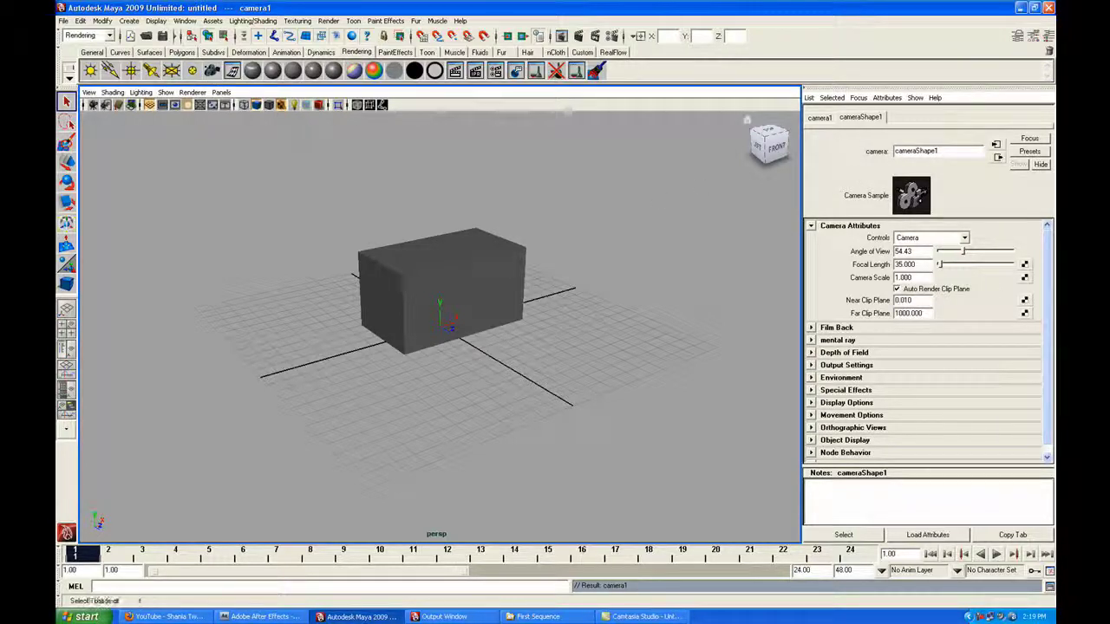
pyautogui.click(221, 92)
pyautogui.click(320, 105)
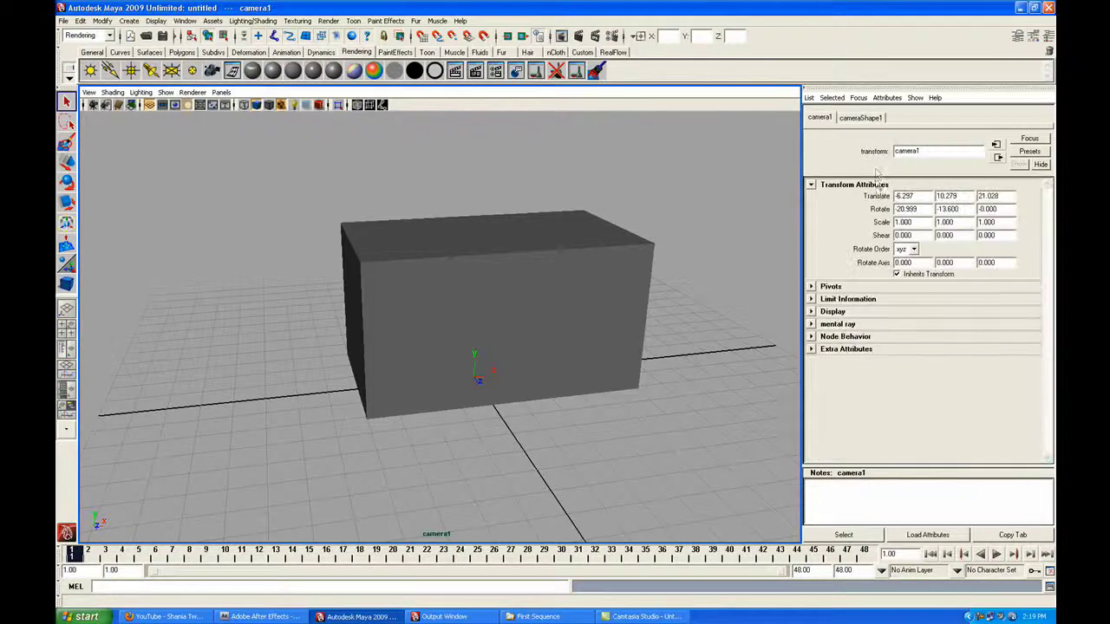
# Set keys on camera1's Translate and Rotate attributes at frame 1
pyautogui.rightClick(877, 213)
pyautogui.rightClick(878, 215)
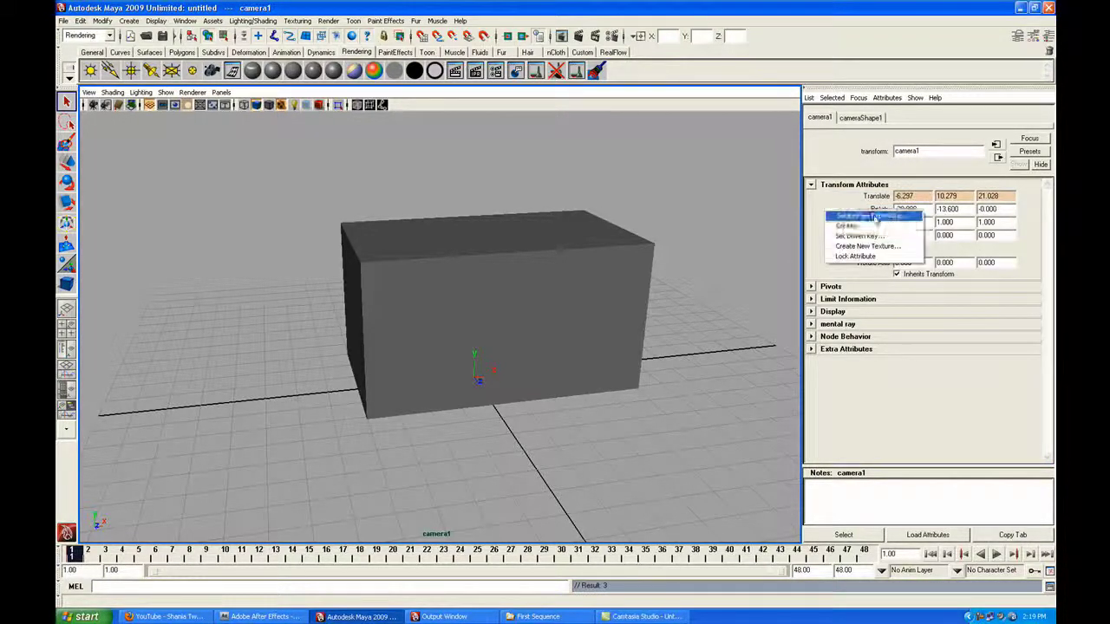
pyautogui.click(872, 218)
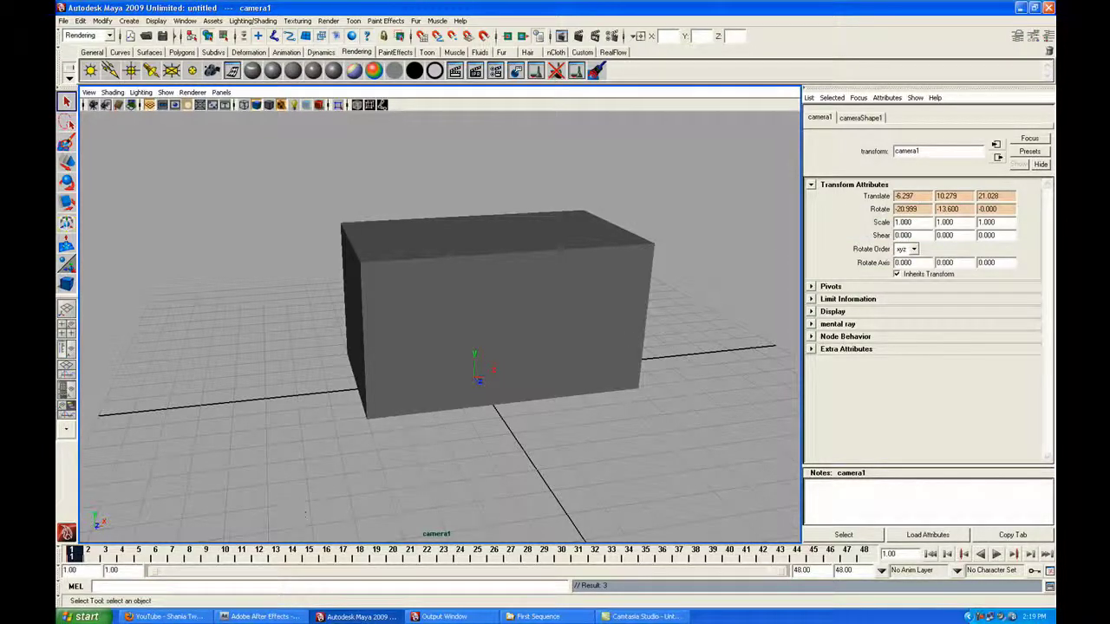
# Orbit camera1 around to the box's other front corner and key its Translate and Rotate at frame 48
pyautogui.hotkey('alt', 'v')
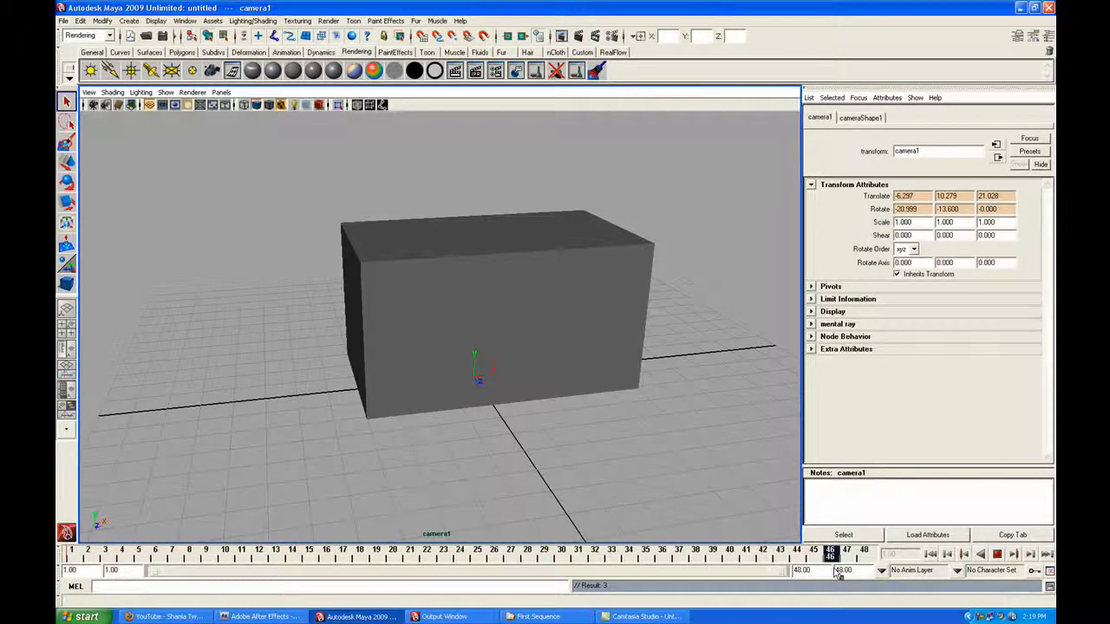
pyautogui.moveTo(581, 379)
pyautogui.keyDown('alt'); pyautogui.mouseDown()
pyautogui.moveTo(591, 386)
pyautogui.moveTo(574, 382)
pyautogui.mouseUp(); pyautogui.keyUp('alt')
pyautogui.rightClick(882, 199)
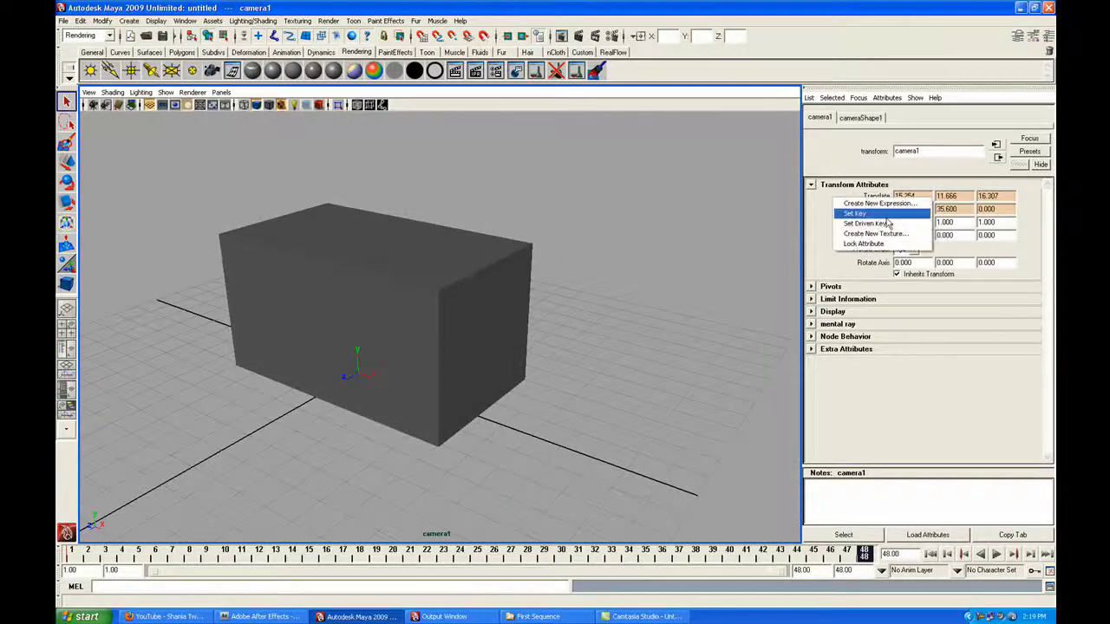
pyautogui.click(875, 213)
pyautogui.rightClick(878, 209)
pyautogui.click(867, 220)
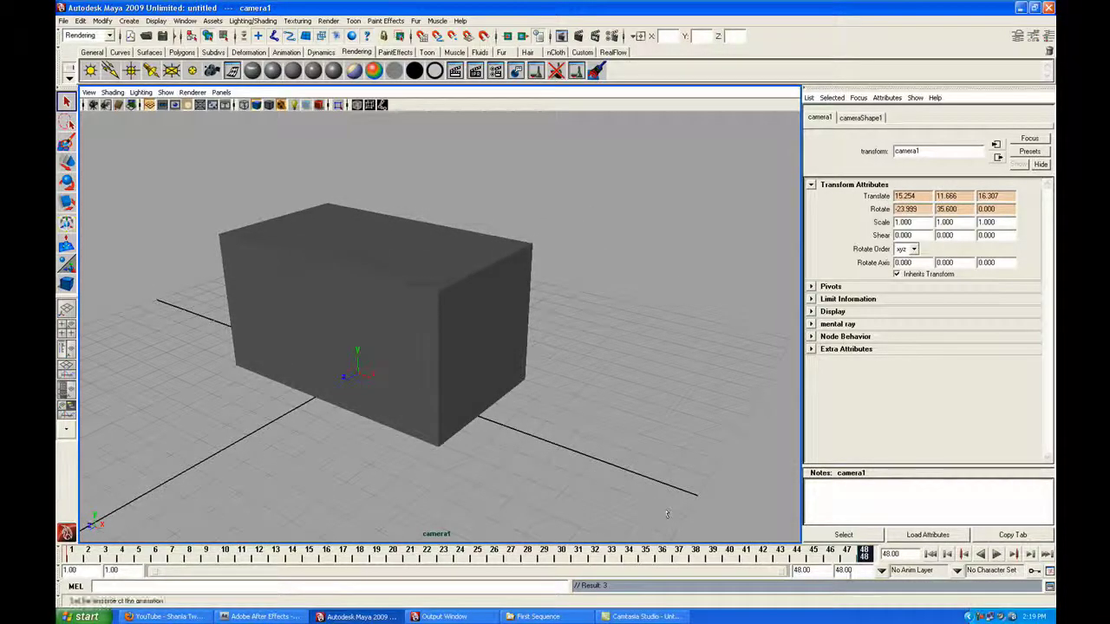
# Play the camera animation from frame 1 to check the move, and return to frame 1
pyautogui.moveTo(498, 552); pyautogui.dragTo(74, 552)
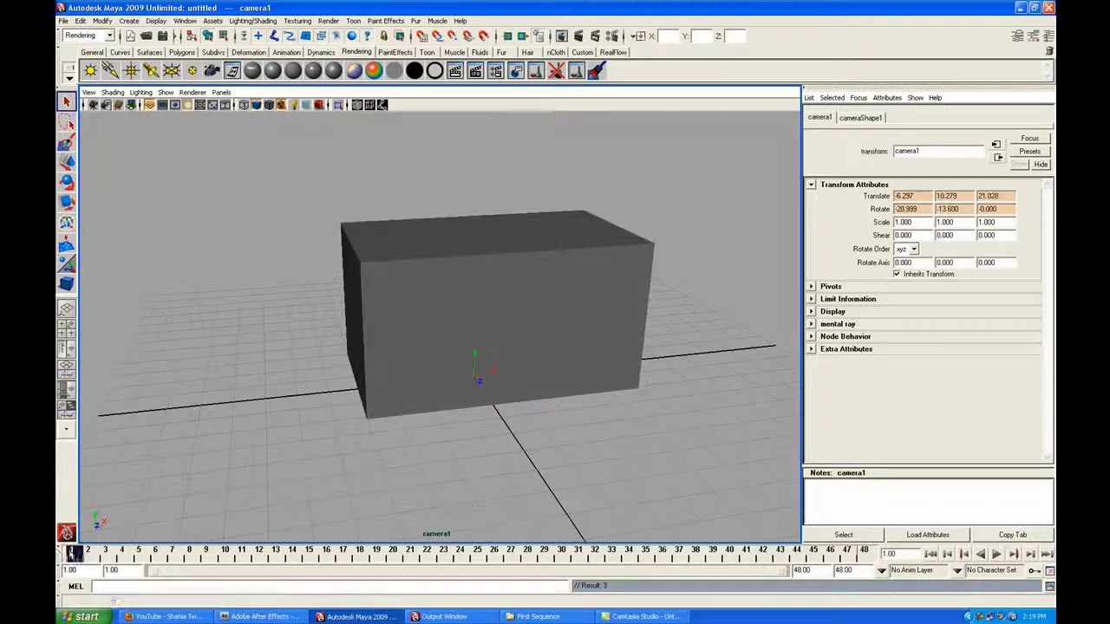
pyautogui.click(996, 554)
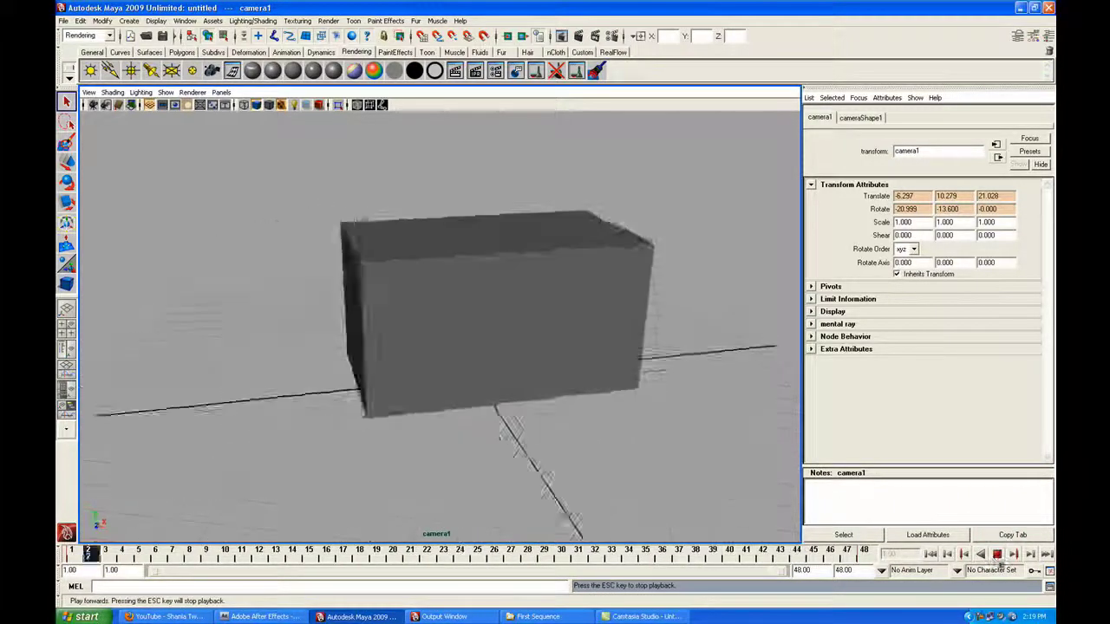
pyautogui.click(996, 554)
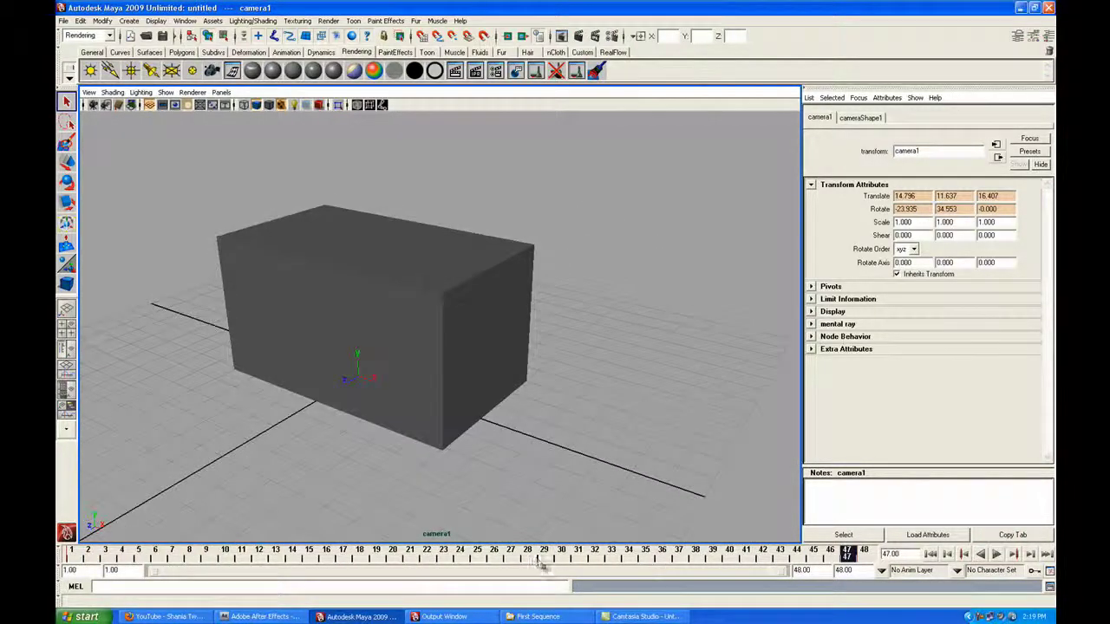
pyautogui.moveTo(539, 563); pyautogui.dragTo(76, 559)
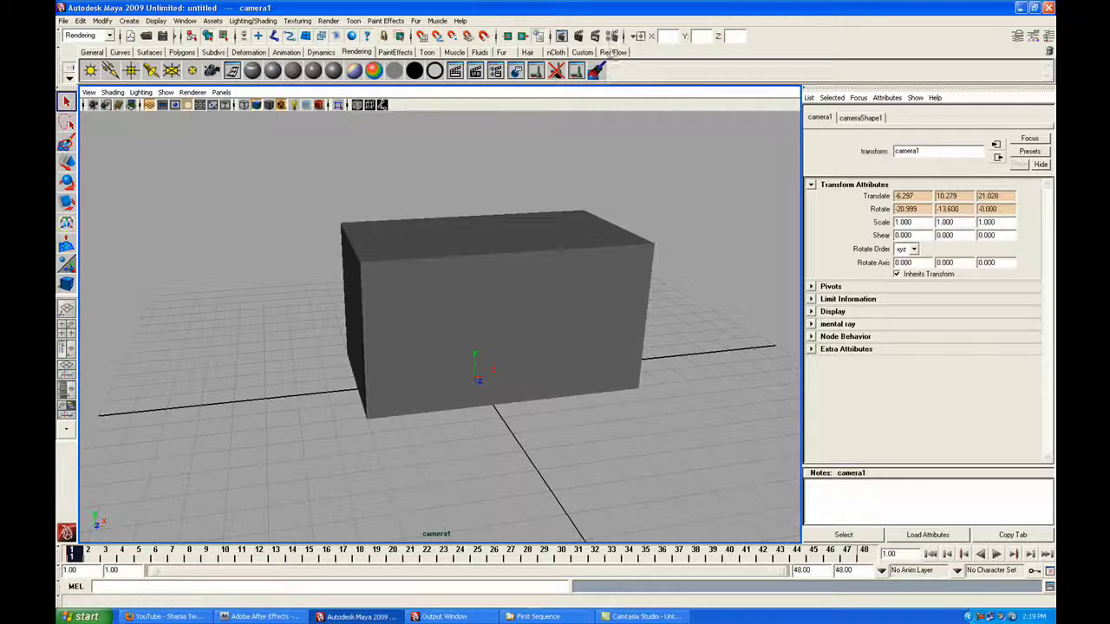
# In the render settings, set the file name prefix to tvbox, the image format to Targa (tga) and the frame/animation extension to name.#.ext
pyautogui.click(613, 39)
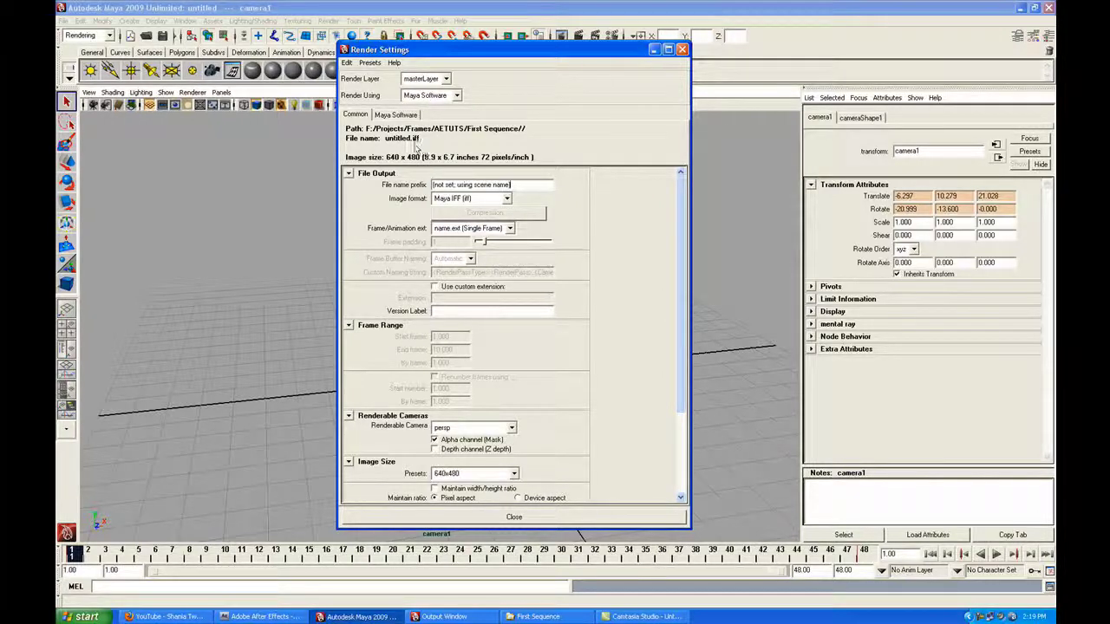
pyautogui.moveTo(513, 185); pyautogui.dragTo(429, 198)
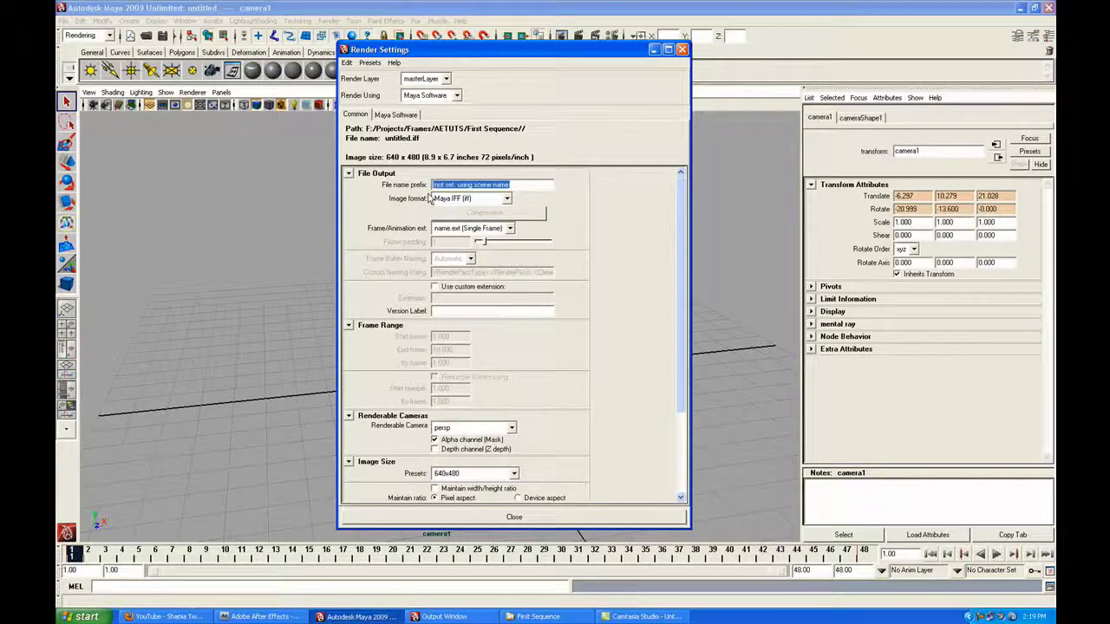
pyautogui.write('te')
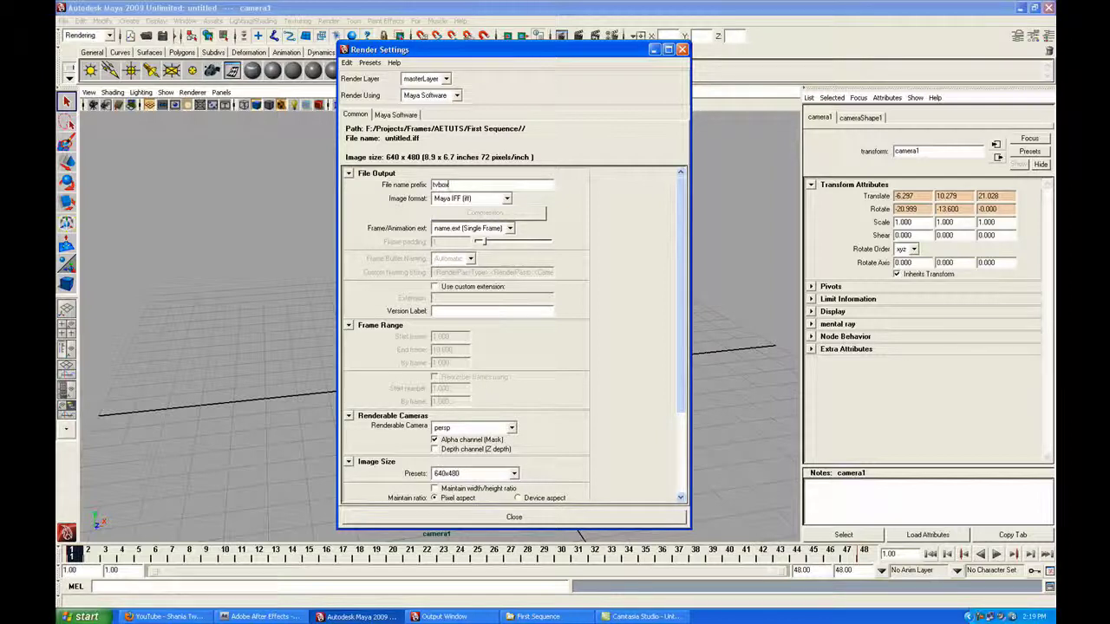
pyautogui.click(452, 198)
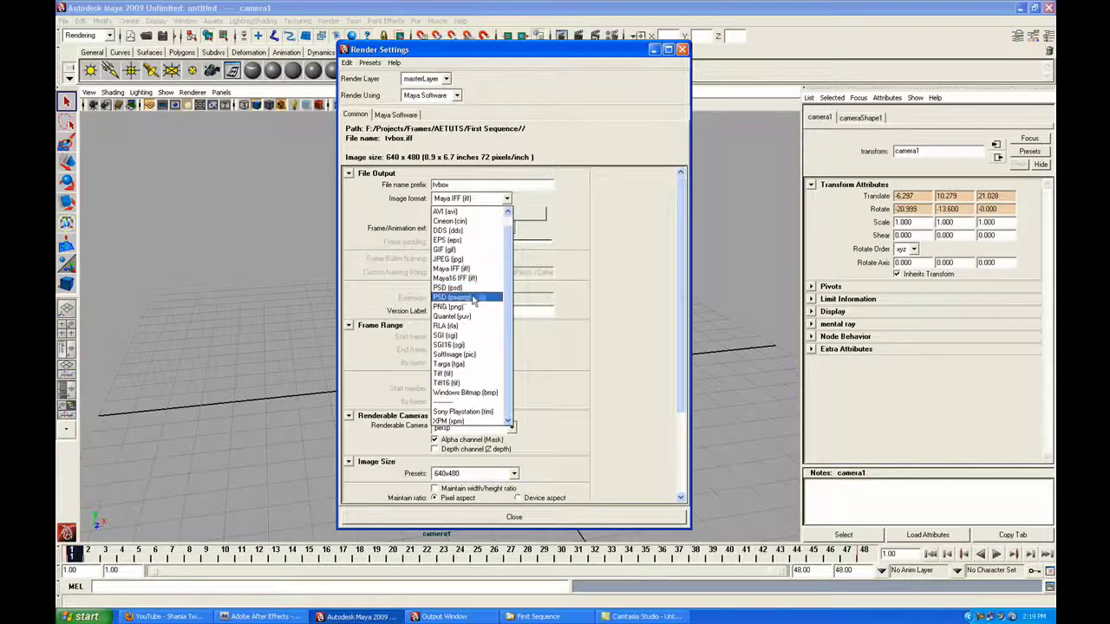
pyautogui.click(479, 365)
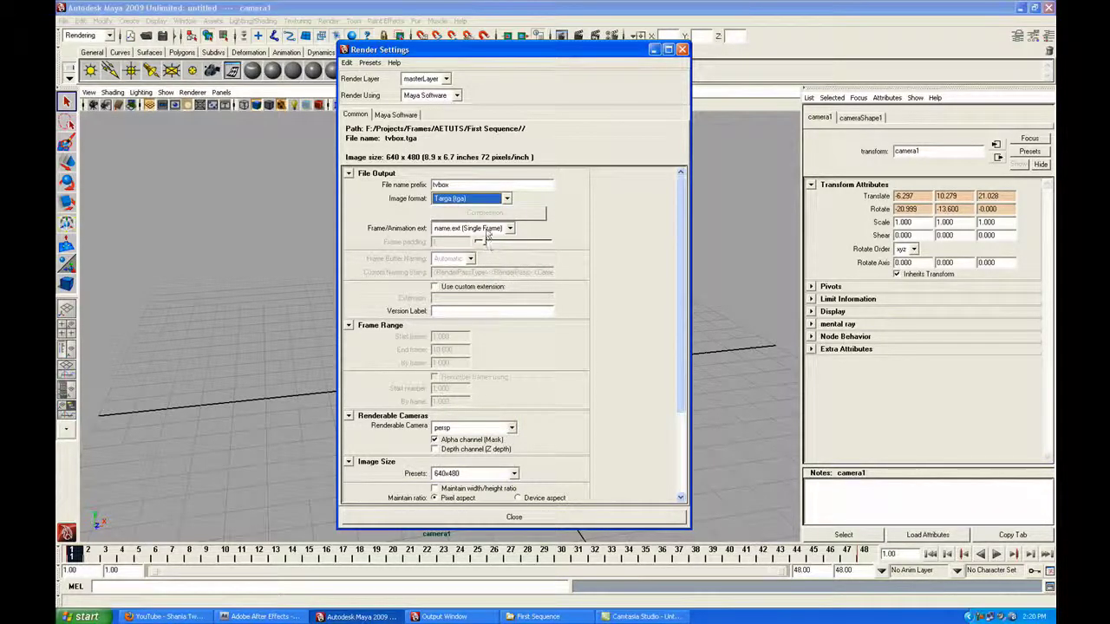
pyautogui.click(489, 229)
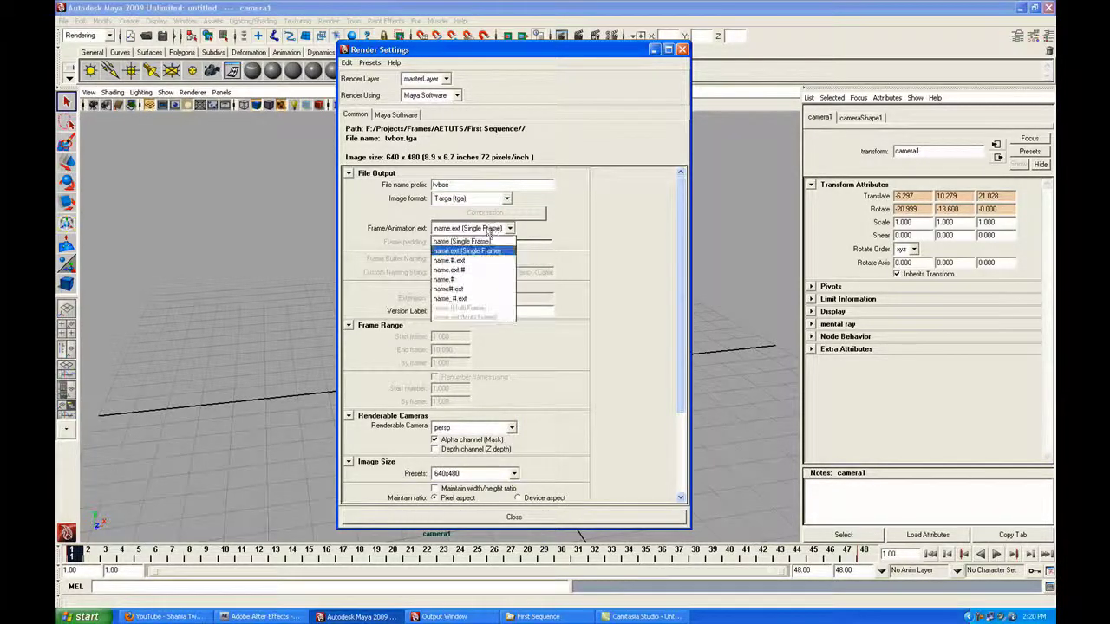
pyautogui.click(483, 261)
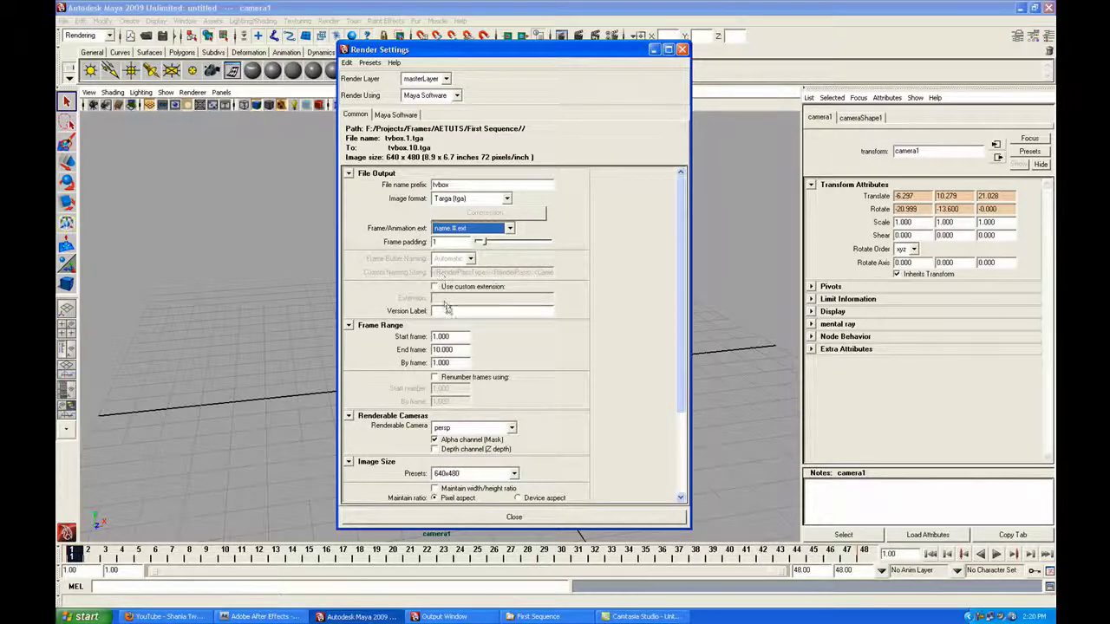
# Set the render's end frame to 60 and the frame padding to 2
pyautogui.doubleClick(437, 350)
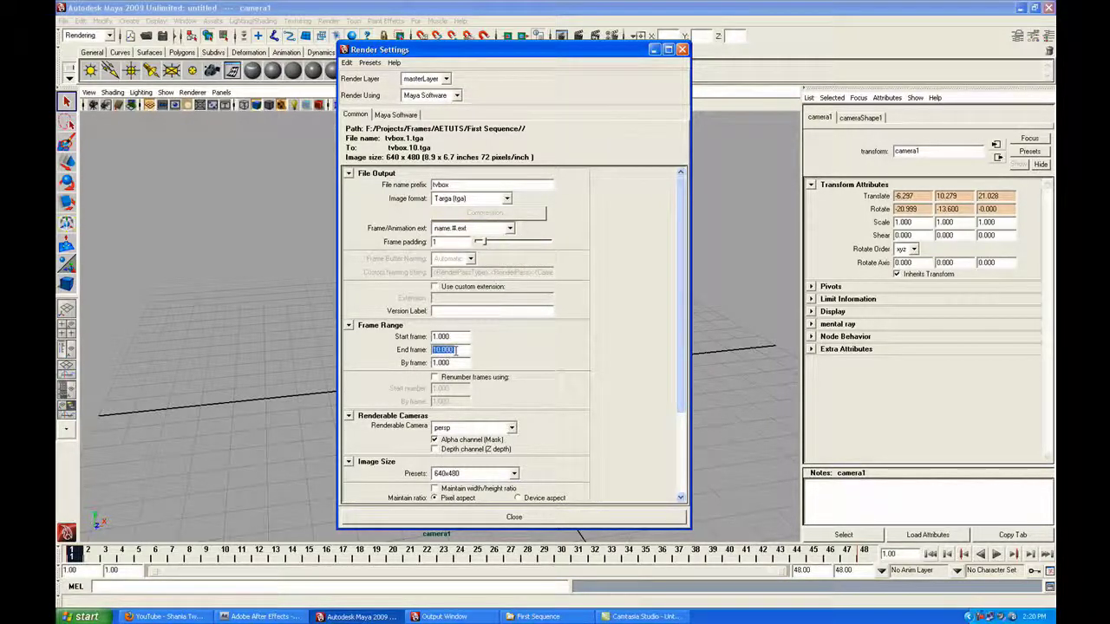
pyautogui.write('60')
pyautogui.click(465, 338)
pyautogui.click(486, 245)
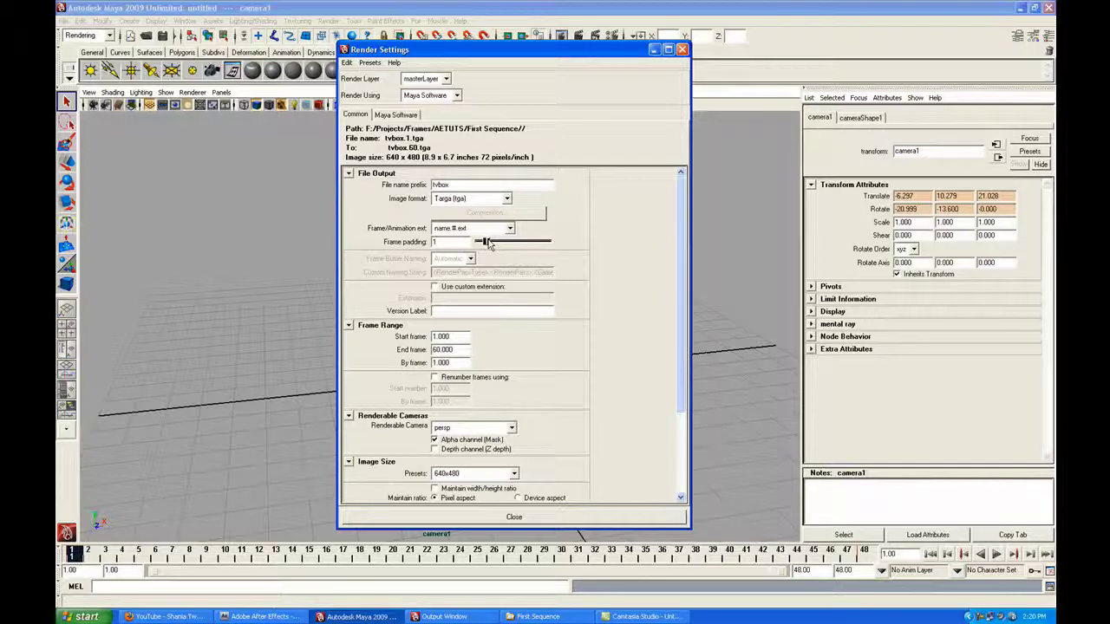
pyautogui.moveTo(488, 246); pyautogui.dragTo(492, 243)
# Choose camera1 as the renderable camera, apply the HD 720 image size preset and close the render settings
pyautogui.click(467, 430)
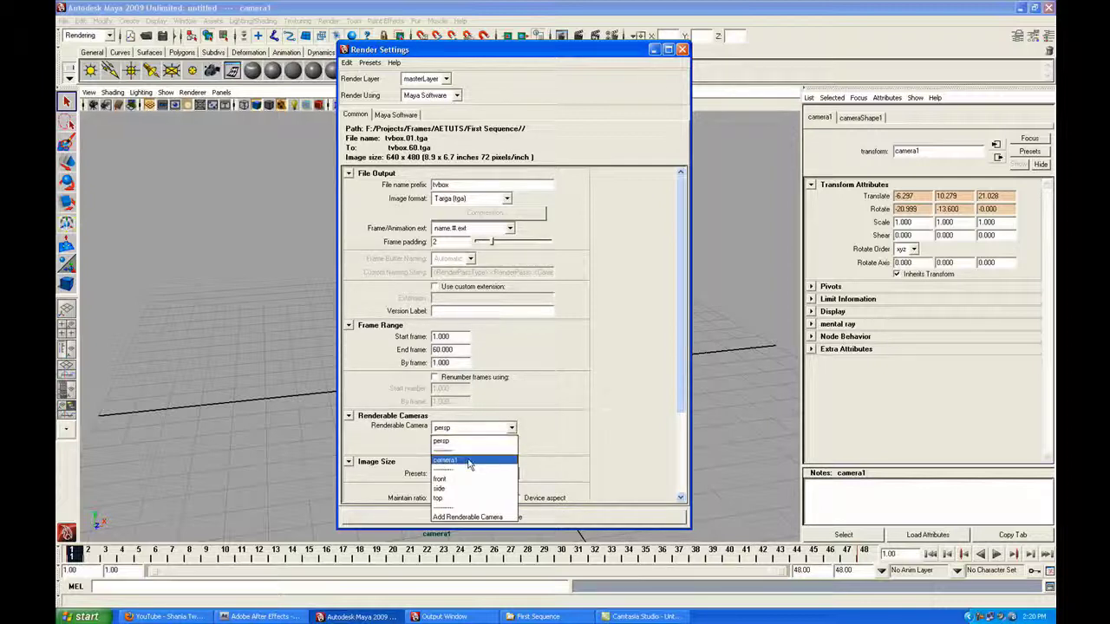
pyautogui.click(470, 496)
pyautogui.moveTo(683, 347); pyautogui.dragTo(672, 430)
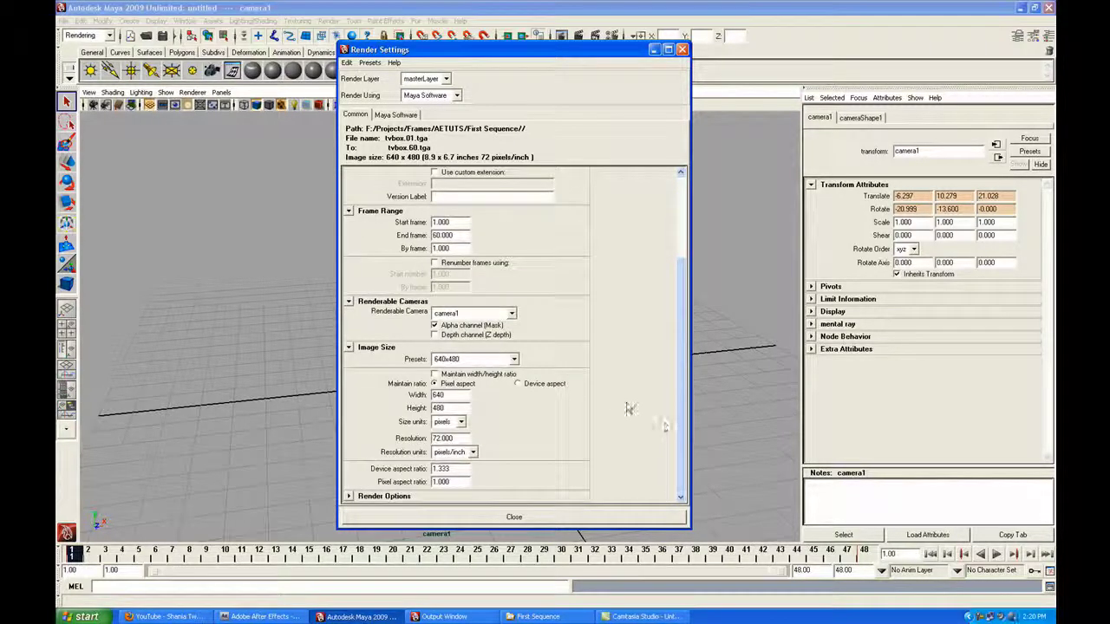
pyautogui.click(468, 359)
pyautogui.click(466, 390)
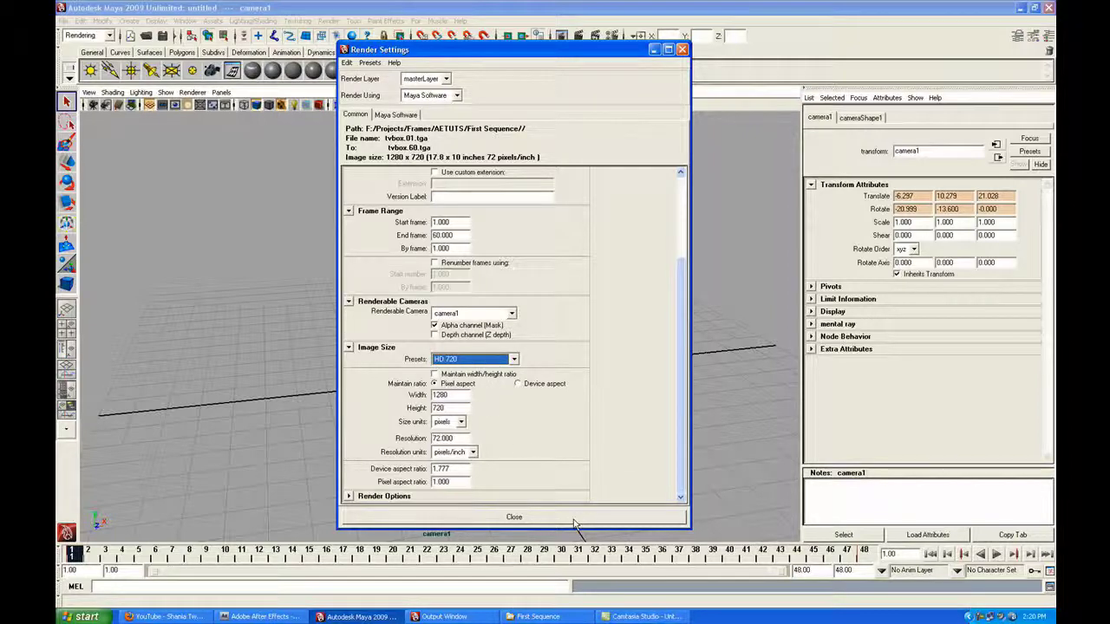
pyautogui.click(537, 516)
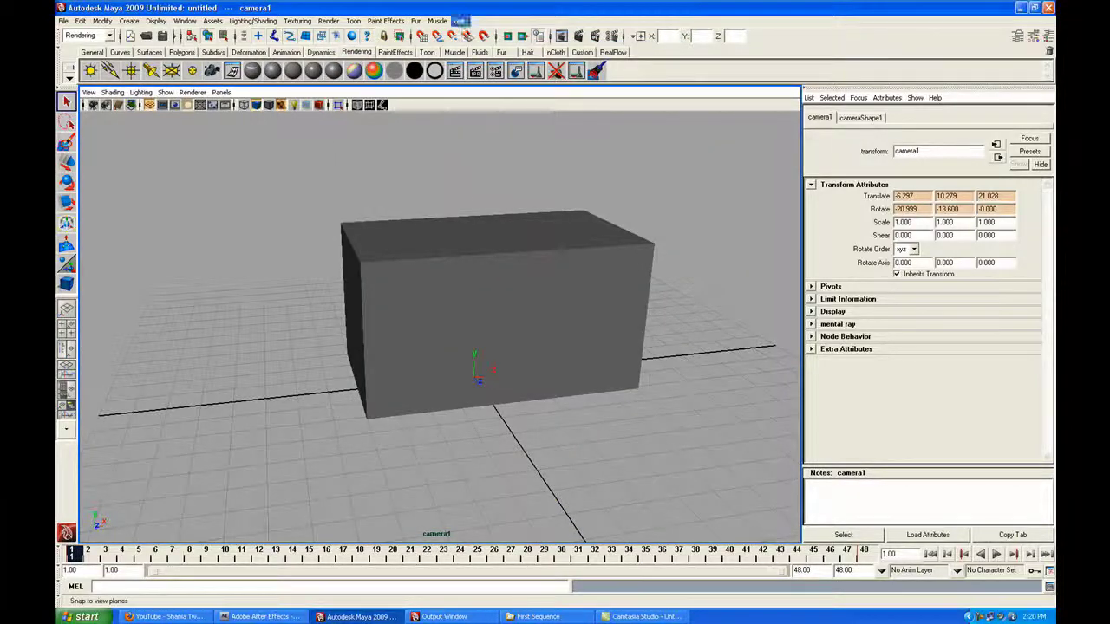
# Batch render the image sequence and deselect the camera
pyautogui.click(328, 20)
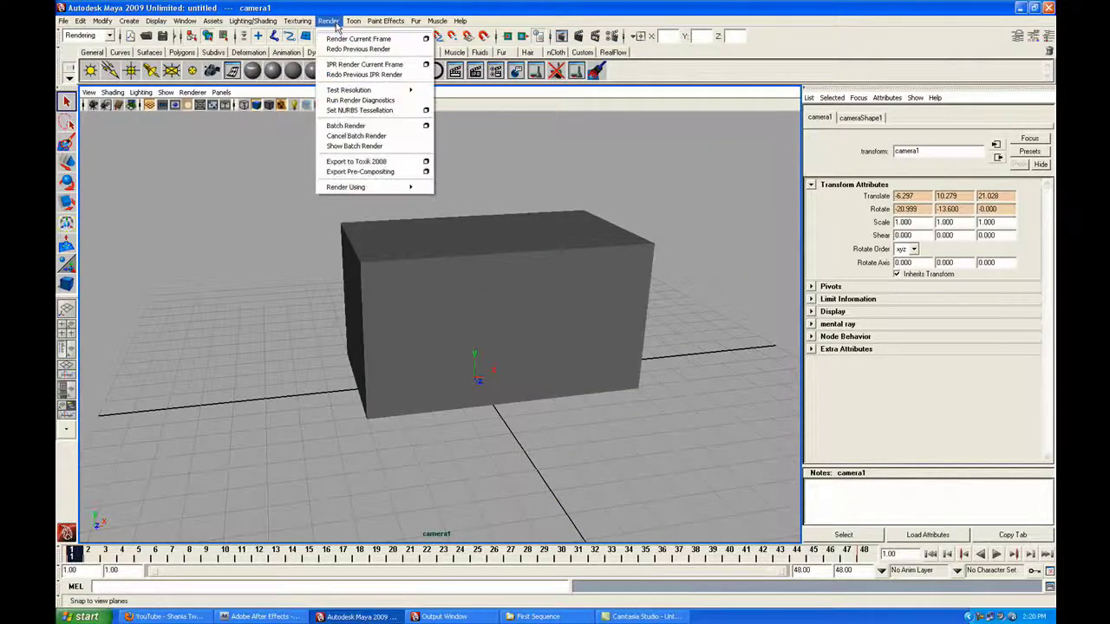
pyautogui.click(362, 125)
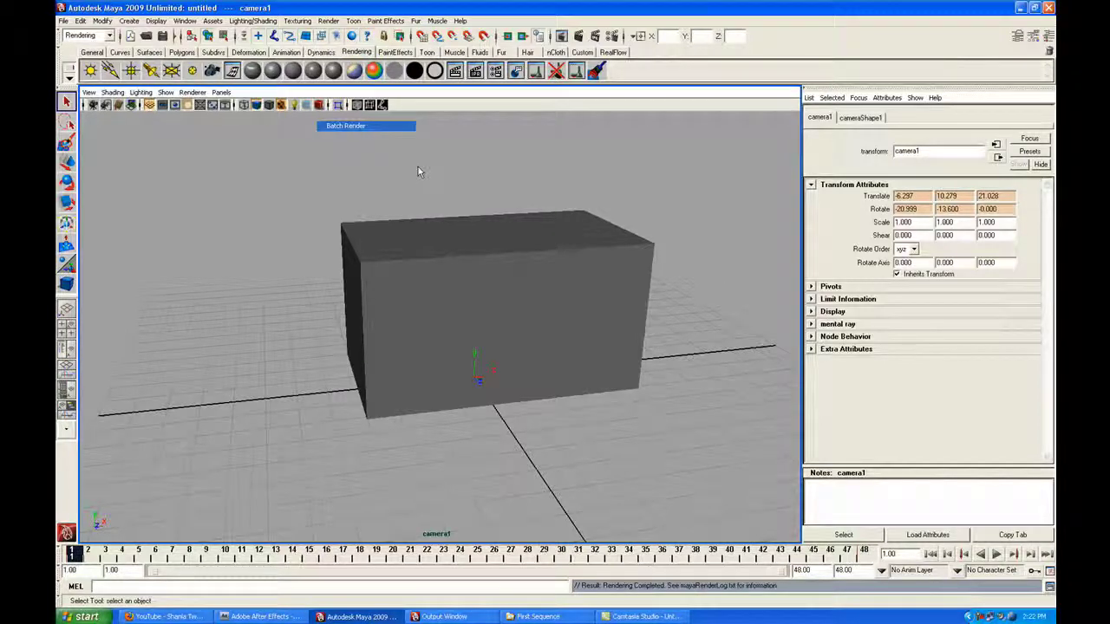
pyautogui.click(418, 168)
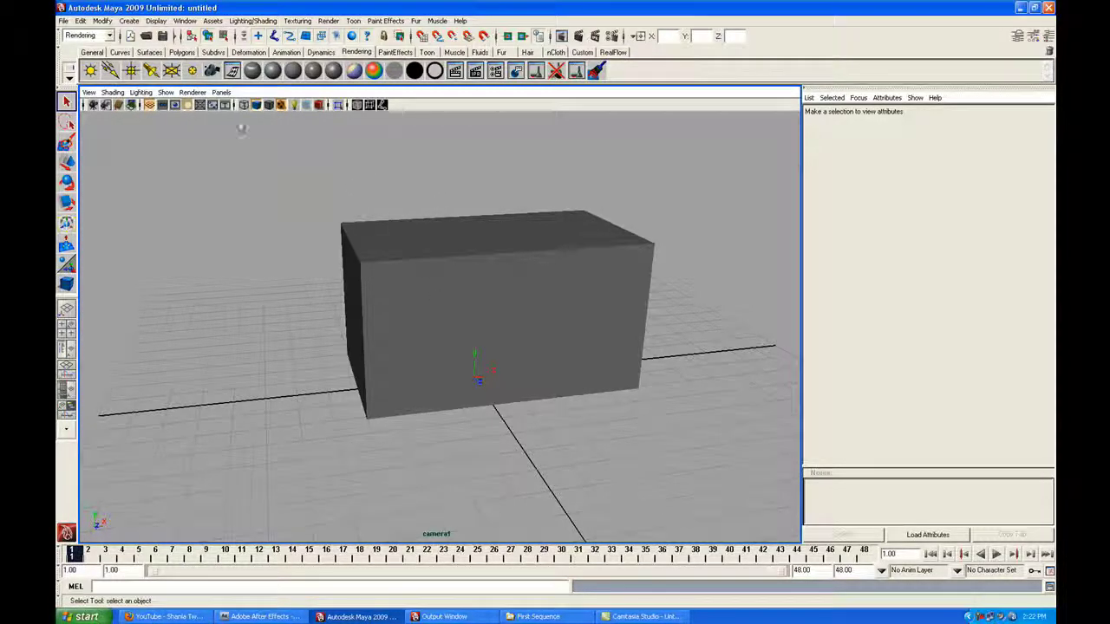
# Switch the viewport back to the persp camera for a close view of the box's front corner
pyautogui.click(221, 92)
pyautogui.moveTo(269, 105)
pyautogui.click(337, 116)
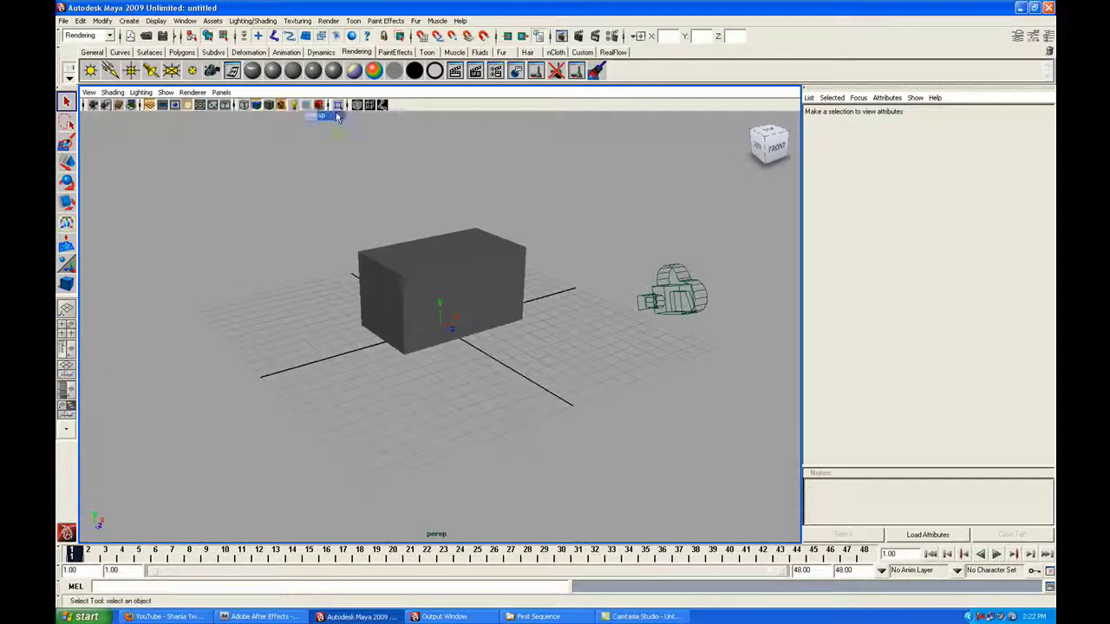
pyautogui.scroll(8, 441, 331)
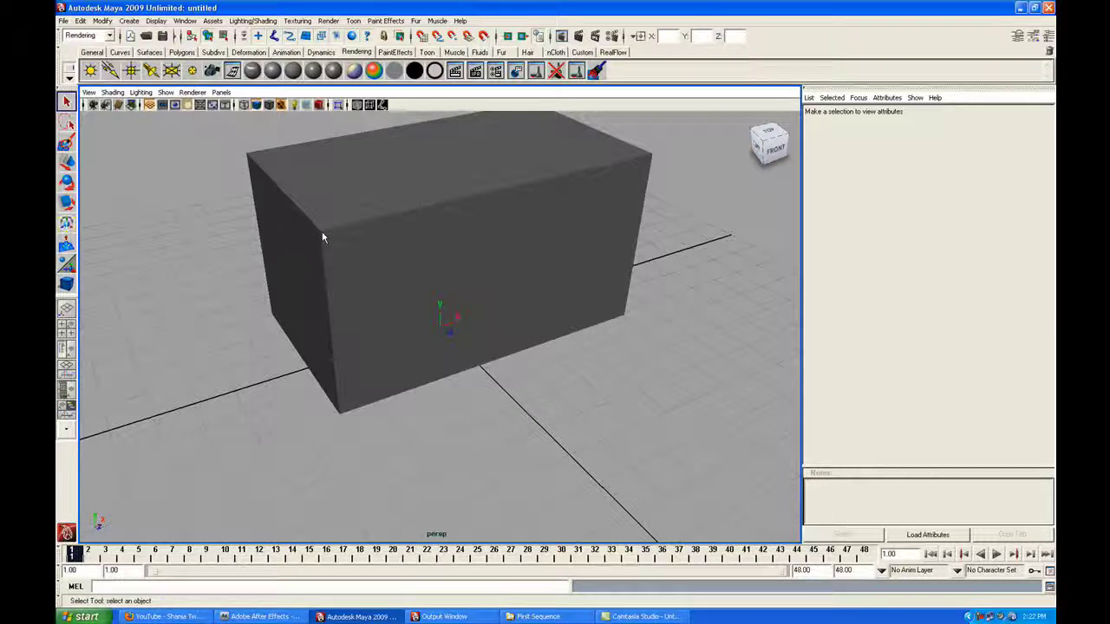
# Create a locator and move it roughly to the box's front upper corner, at about X -4.33, Y 5.13, Z 2.41
pyautogui.click(129, 21)
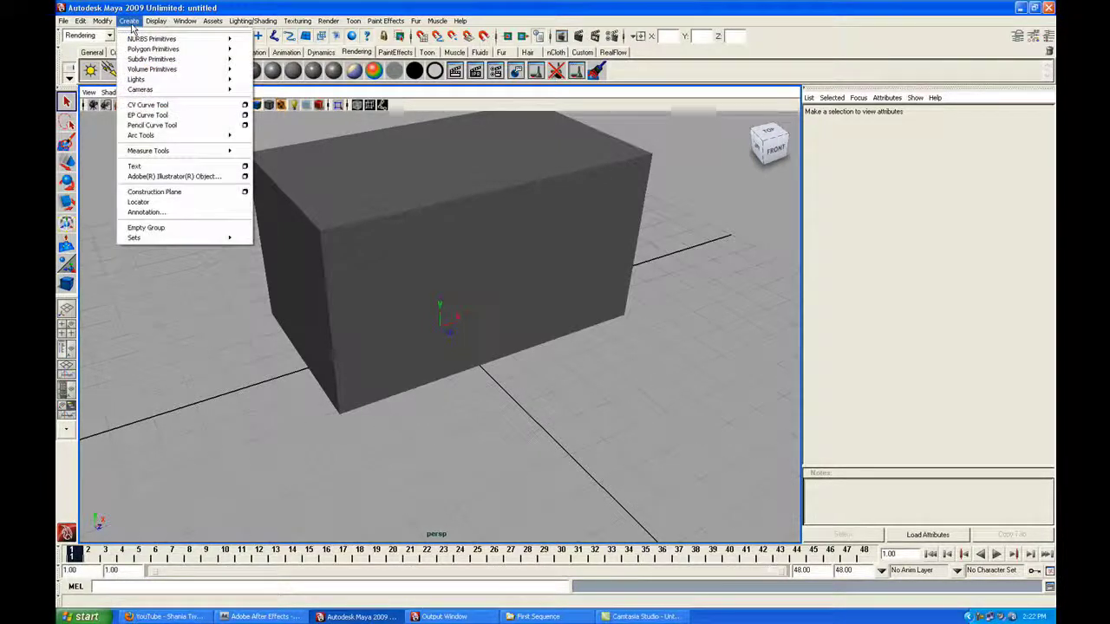
pyautogui.click(192, 202)
pyautogui.press('w')
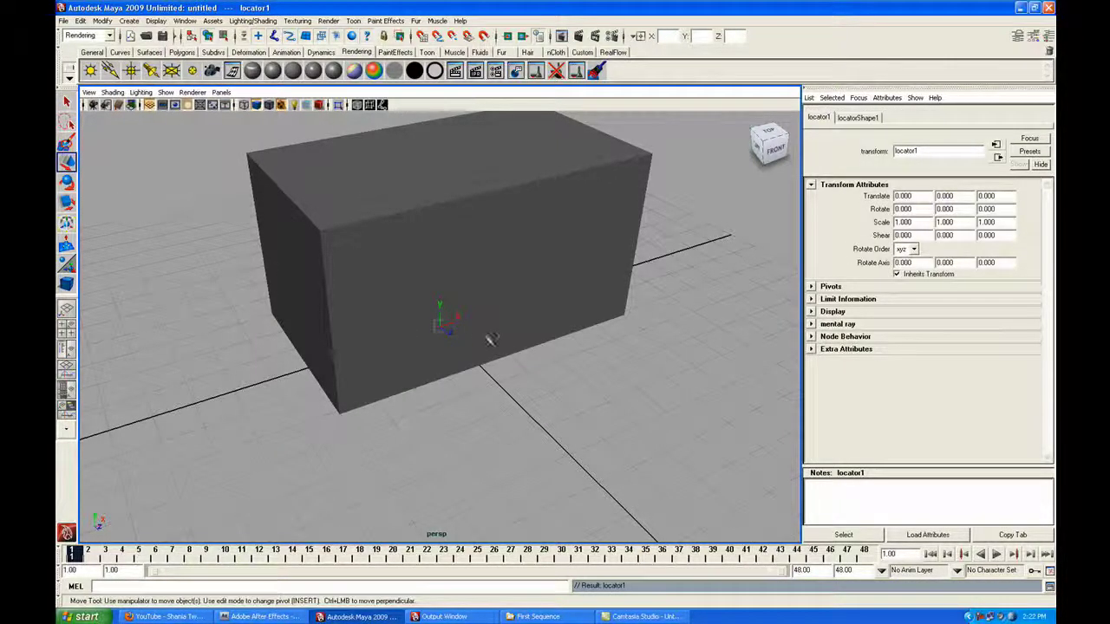
pyautogui.moveTo(462, 348); pyautogui.dragTo(469, 153)
pyautogui.moveTo(532, 185); pyautogui.dragTo(337, 251)
# Fine-tune the locator onto the exact box corner using the orthographic views, at about X -3.98, Y 4.92, Z 2.19
pyautogui.keyDown('alt'); pyautogui.moveTo(376, 300); pyautogui.dragTo(457, 249); pyautogui.keyUp('alt')
pyautogui.press('space')
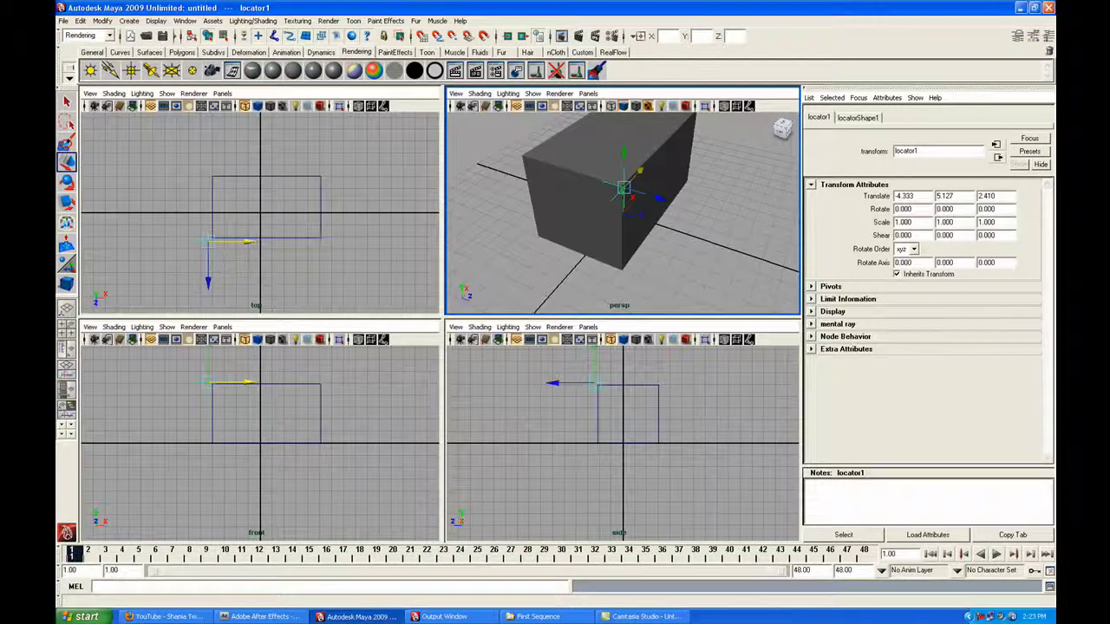
pyautogui.moveTo(246, 241); pyautogui.dragTo(210, 276)
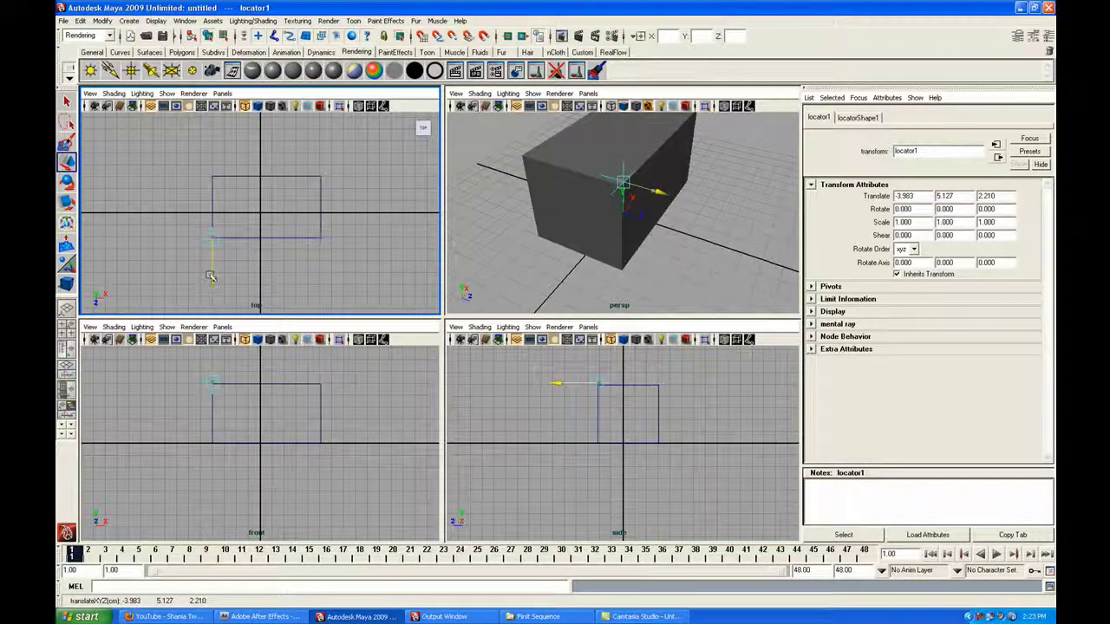
pyautogui.moveTo(598, 359); pyautogui.dragTo(565, 384)
pyautogui.moveTo(663, 199); pyautogui.dragTo(685, 243)
pyautogui.press('space')
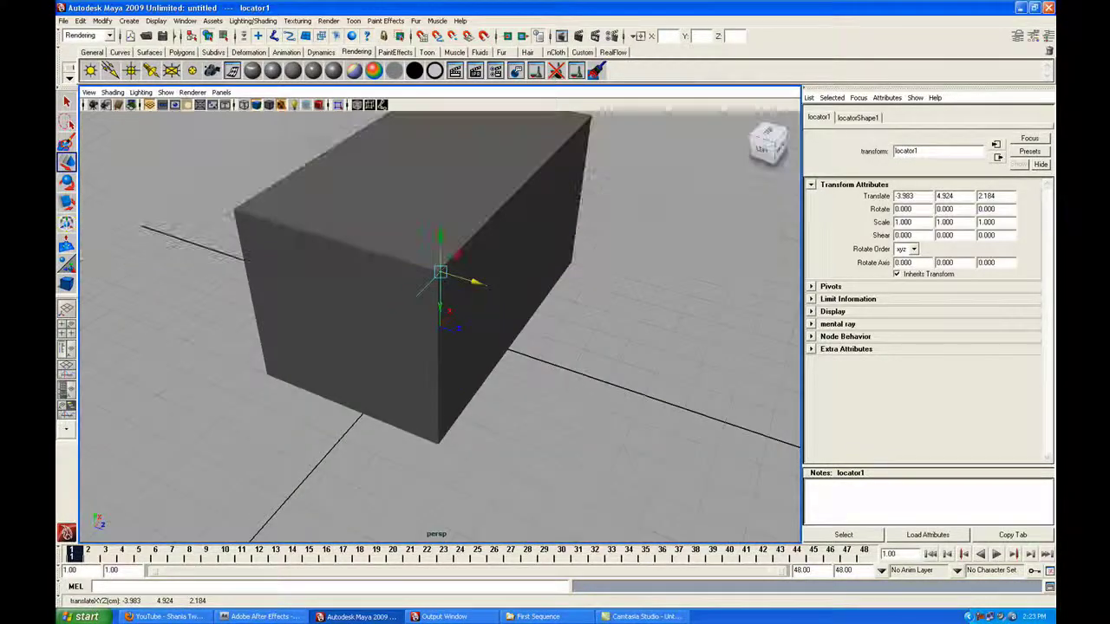
pyautogui.keyDown('alt'); pyautogui.moveTo(440, 286); pyautogui.dragTo(395, 230); pyautogui.keyUp('alt')
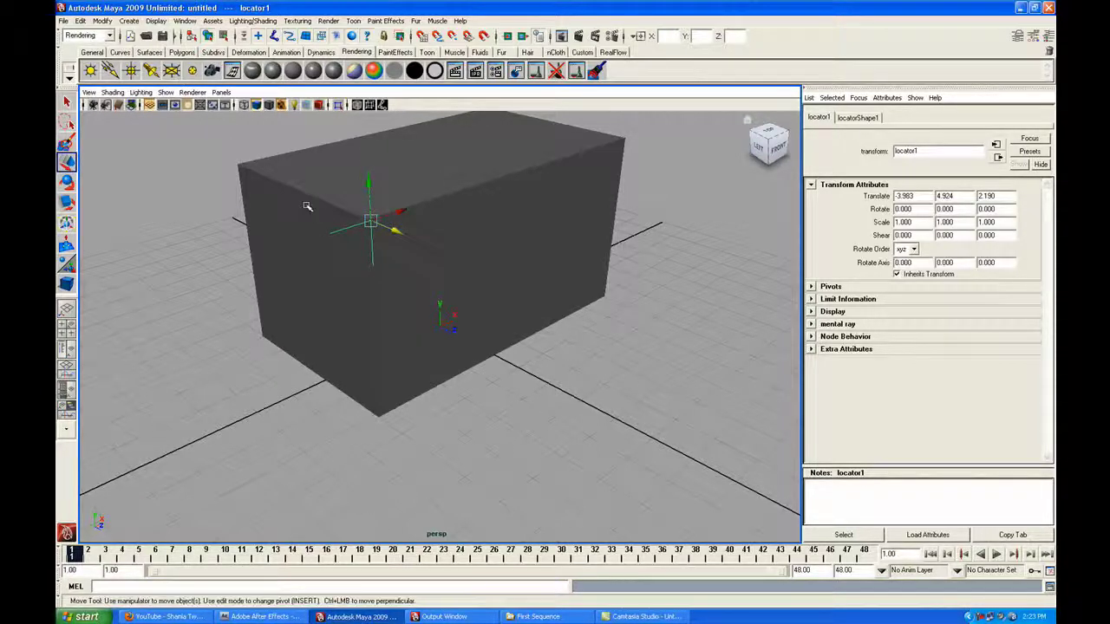
# Rename the locator to null_screen1 in the Outliner and close the Outliner
pyautogui.click(183, 20)
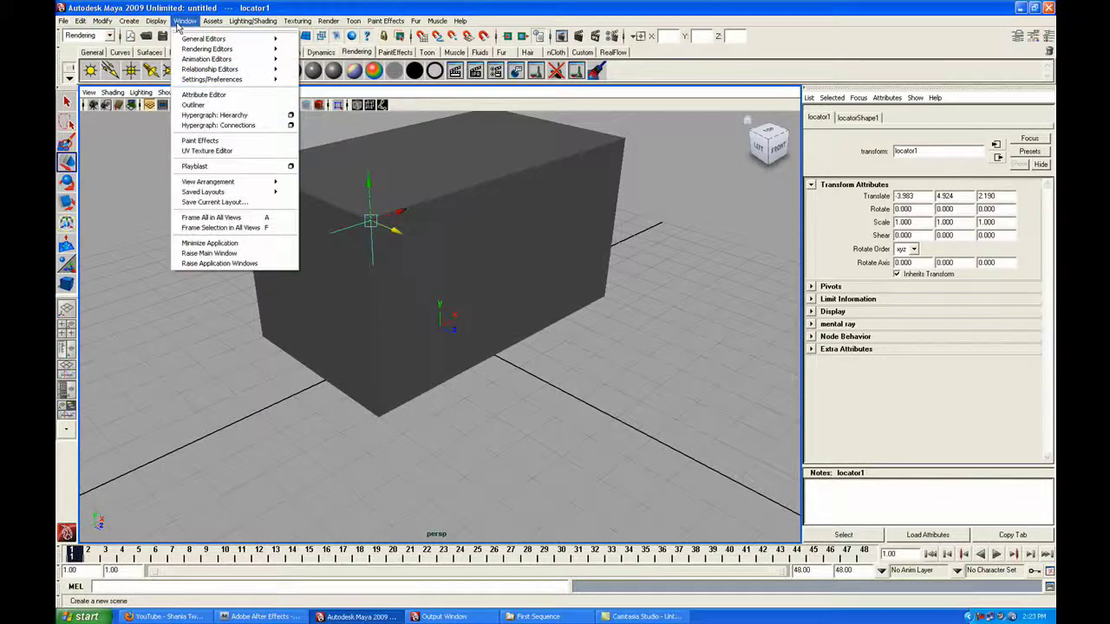
pyautogui.click(211, 105)
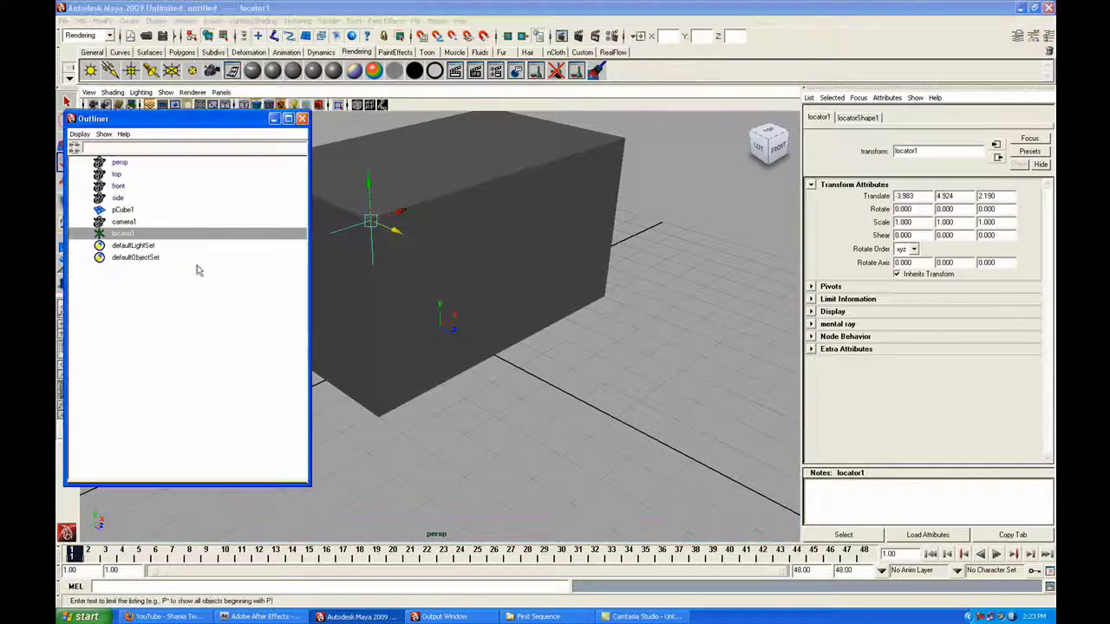
pyautogui.doubleClick(121, 234)
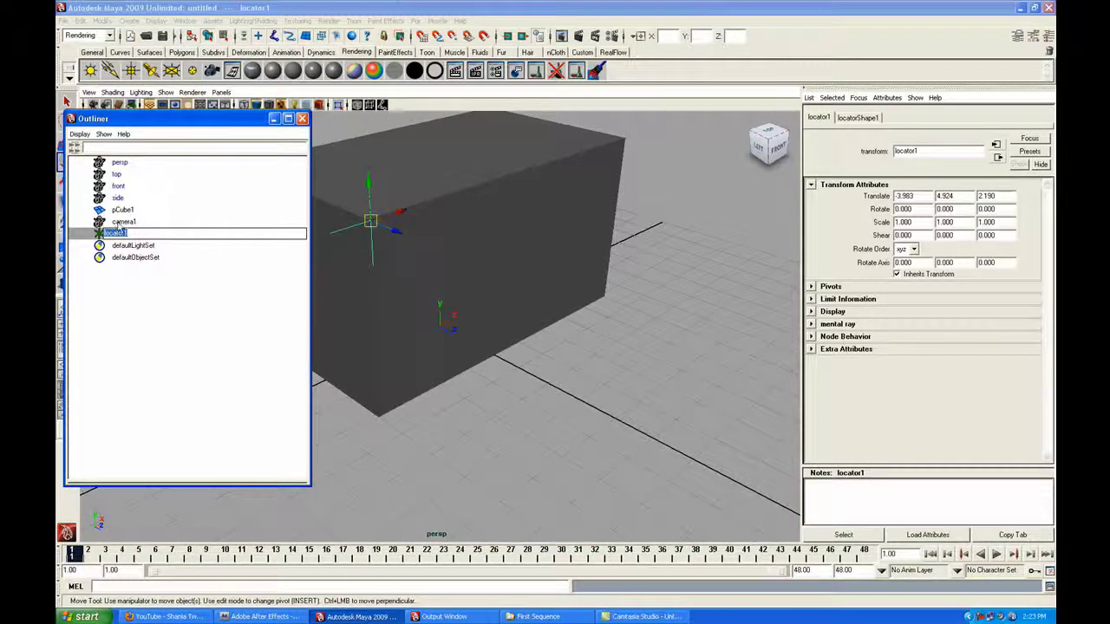
pyautogui.write('nullNULLnull')
pyautogui.hotkey('ctrl', 'z')
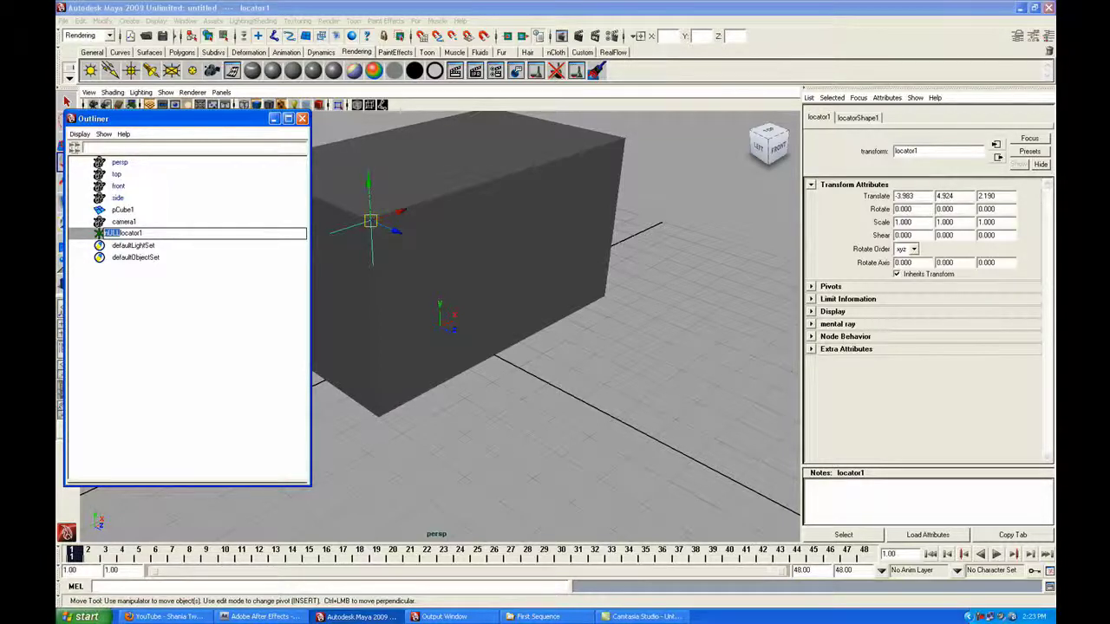
pyautogui.press('BackSpace')
pyautogui.write('null_screen1')
pyautogui.press('Return')
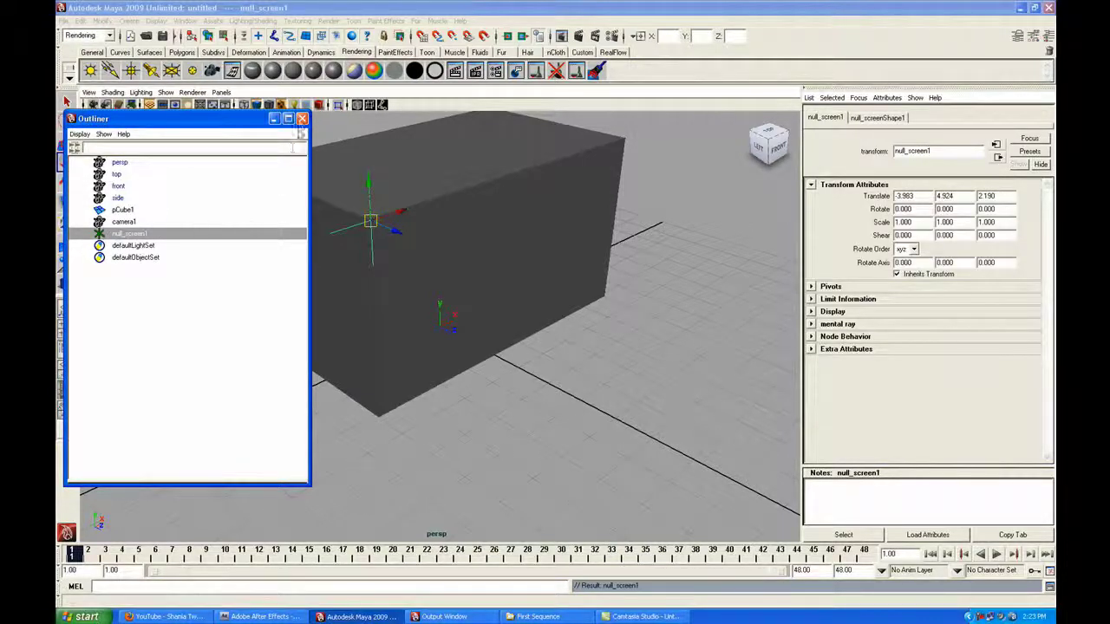
pyautogui.click(302, 118)
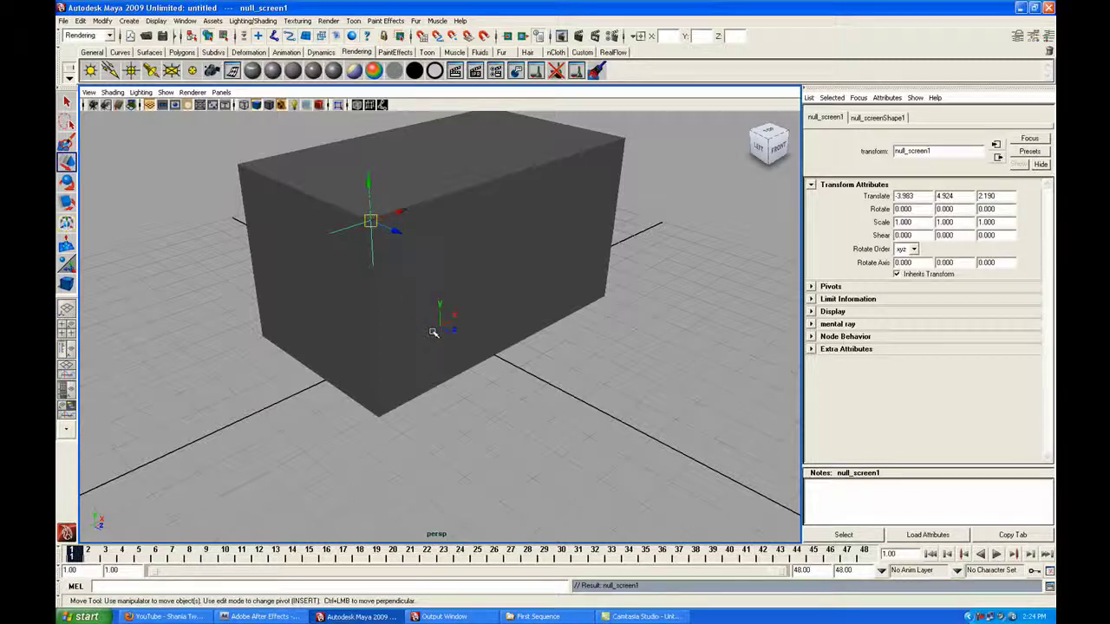
# Save the scene as the mayaAscii file "to ae test" in the First Sequence project folder
pyautogui.hotkey('ctrl', 's')
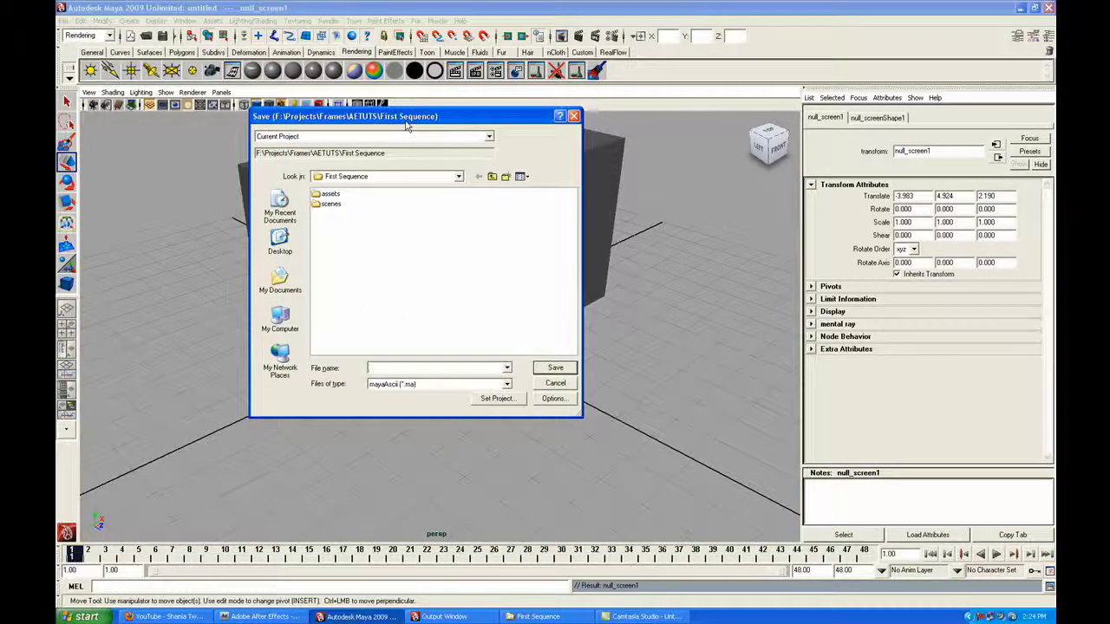
pyautogui.write('to an')
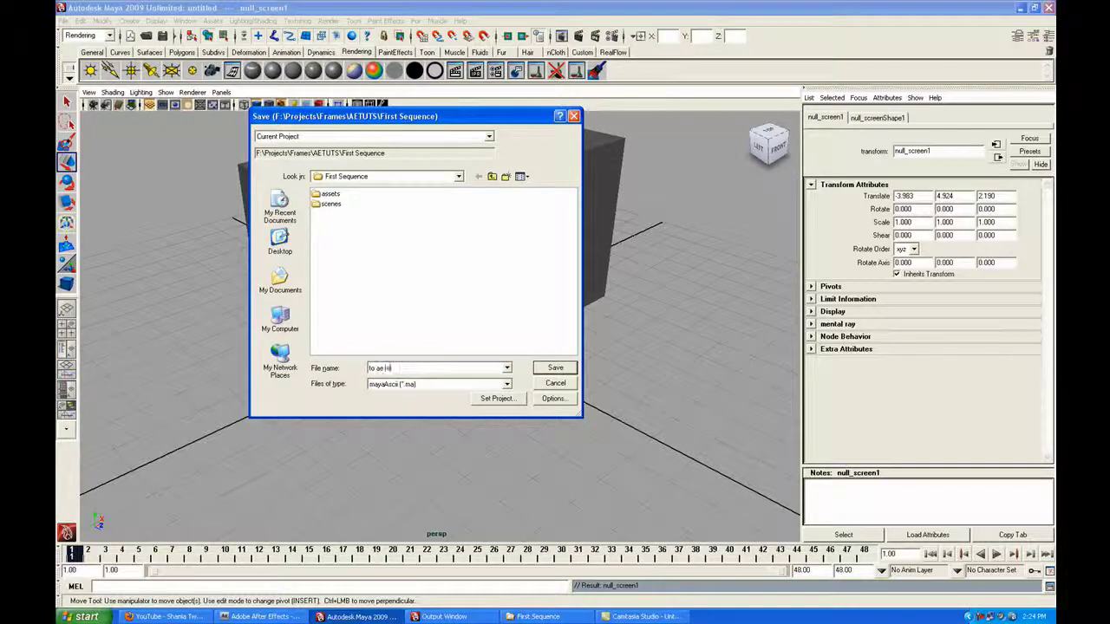
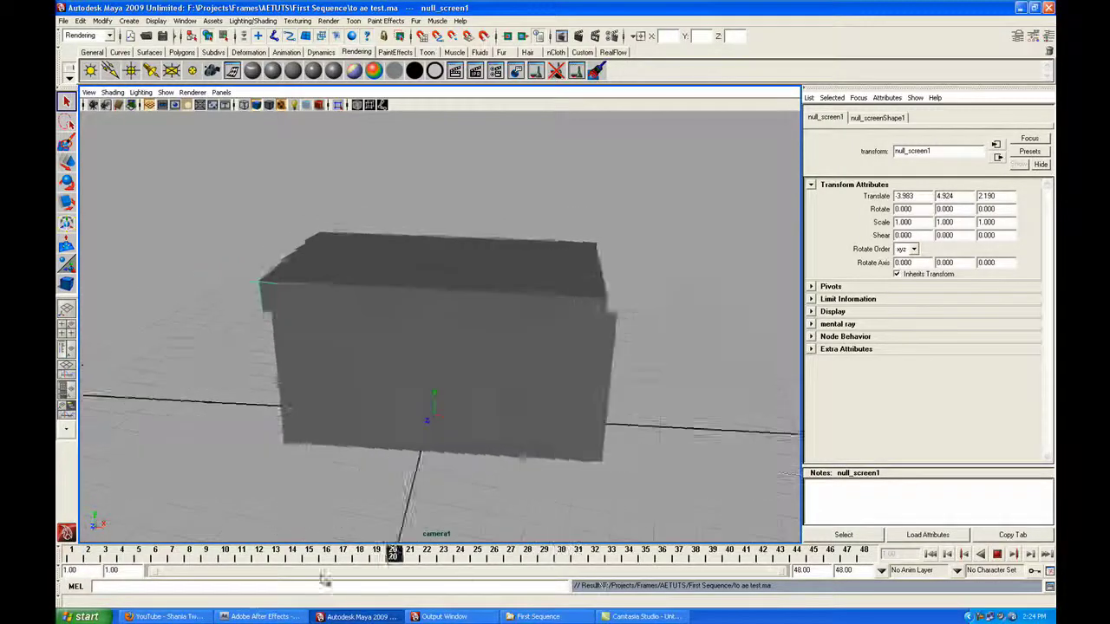
# Play back the animation through camera1 to check the locator against the box corner, and return to frame 1
pyautogui.hotkey('alt', 'v')
pyautogui.hotkey('alt', 'shift', 'v')
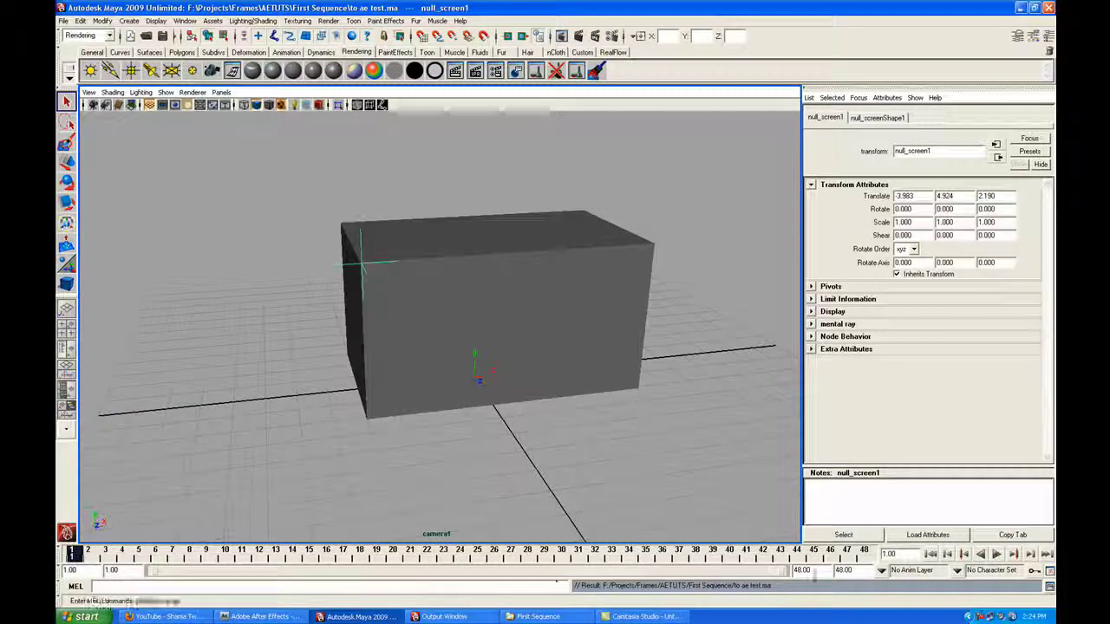
pyautogui.hotkey('alt', 'v')
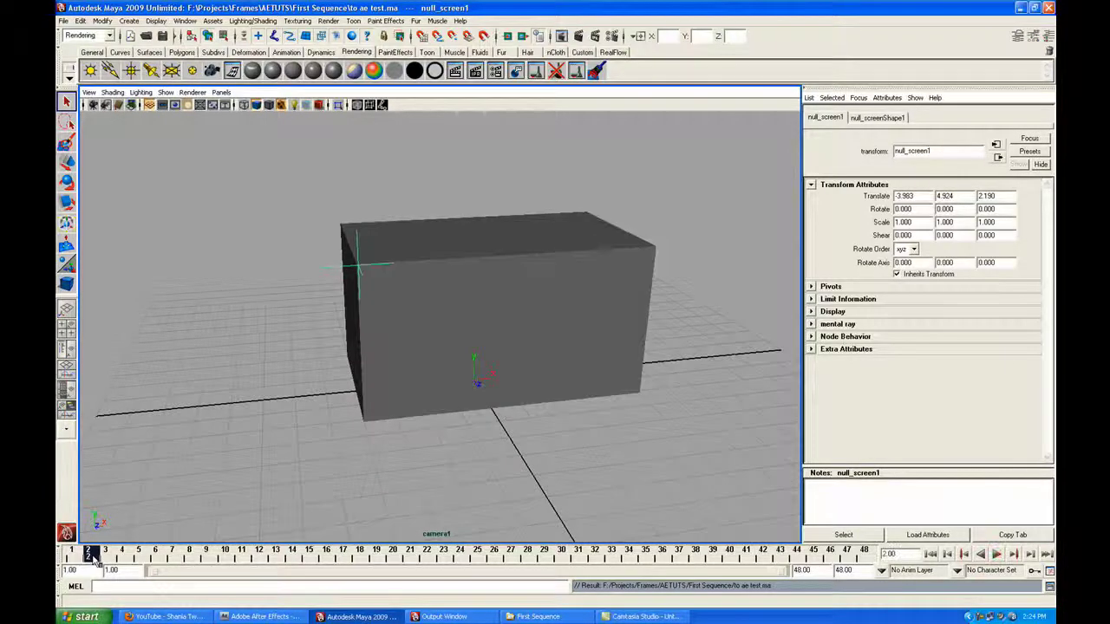
pyautogui.hotkey('alt', 'v')
pyautogui.hotkey('alt', 'shift', 'v')
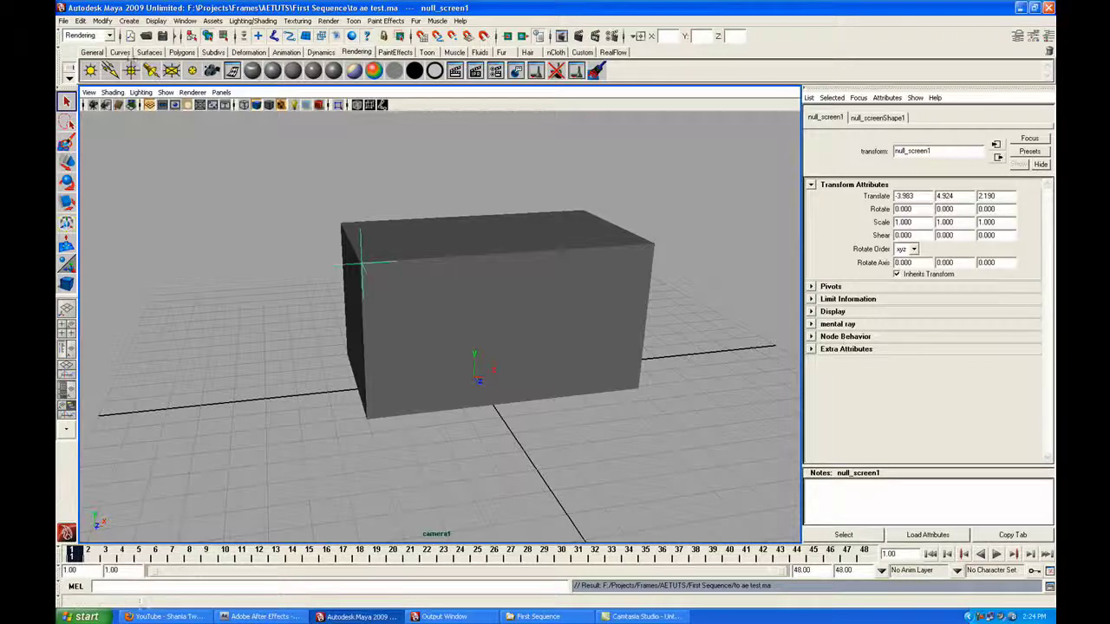
# Select camera1 and null_screen1 together in the Outliner, run Bake Simulation on both and close the Outliner
pyautogui.click(186, 21)
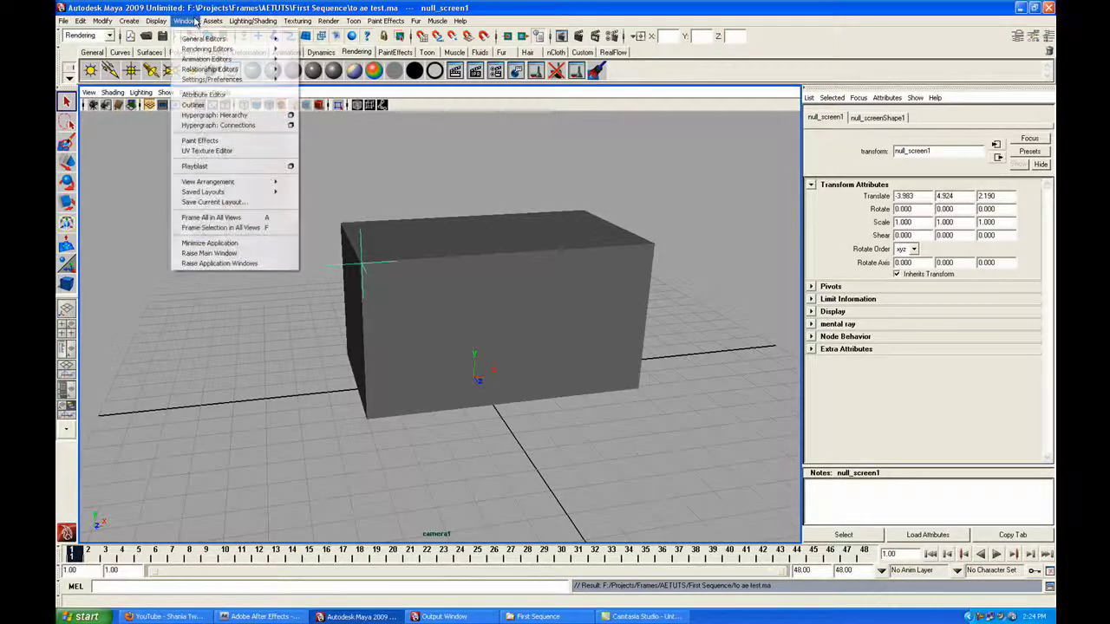
pyautogui.click(201, 98)
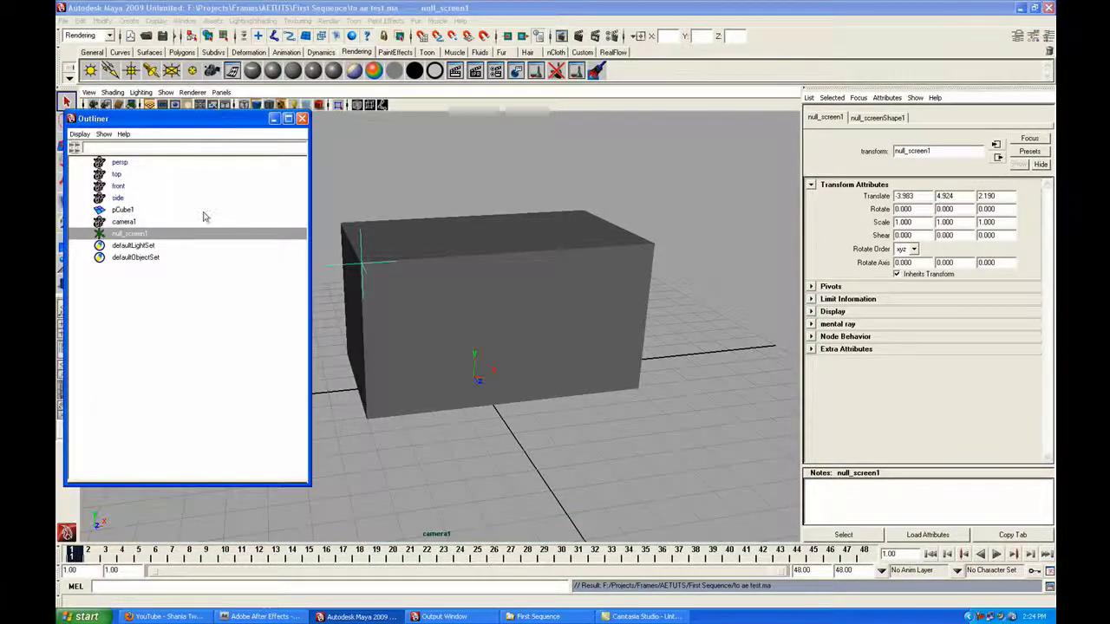
pyautogui.click(130, 222)
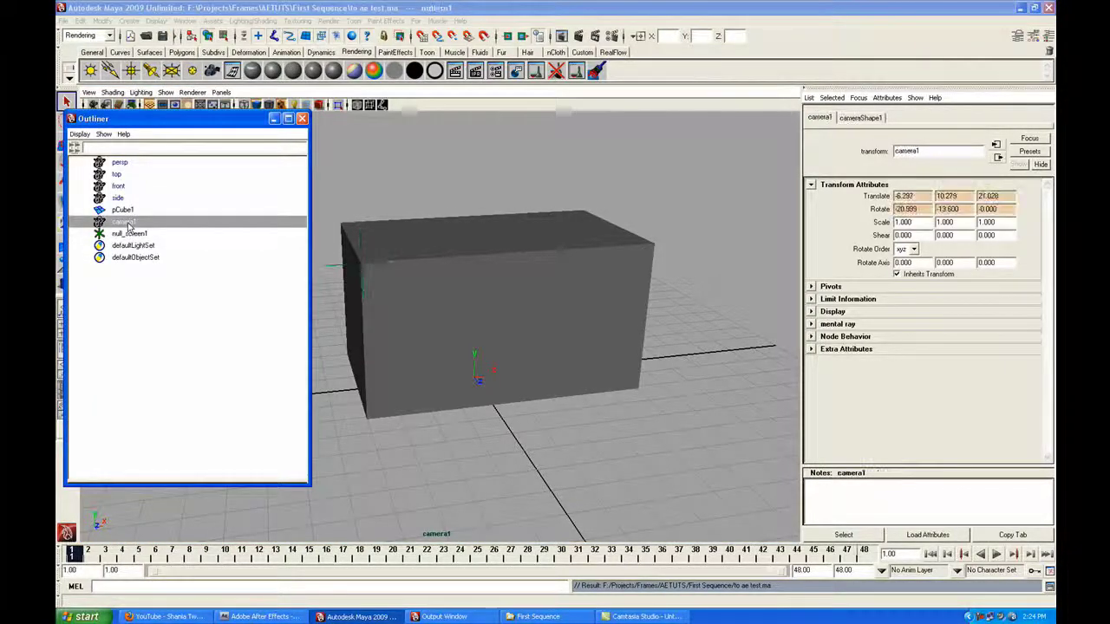
pyautogui.click(80, 21)
pyautogui.moveTo(125, 128)
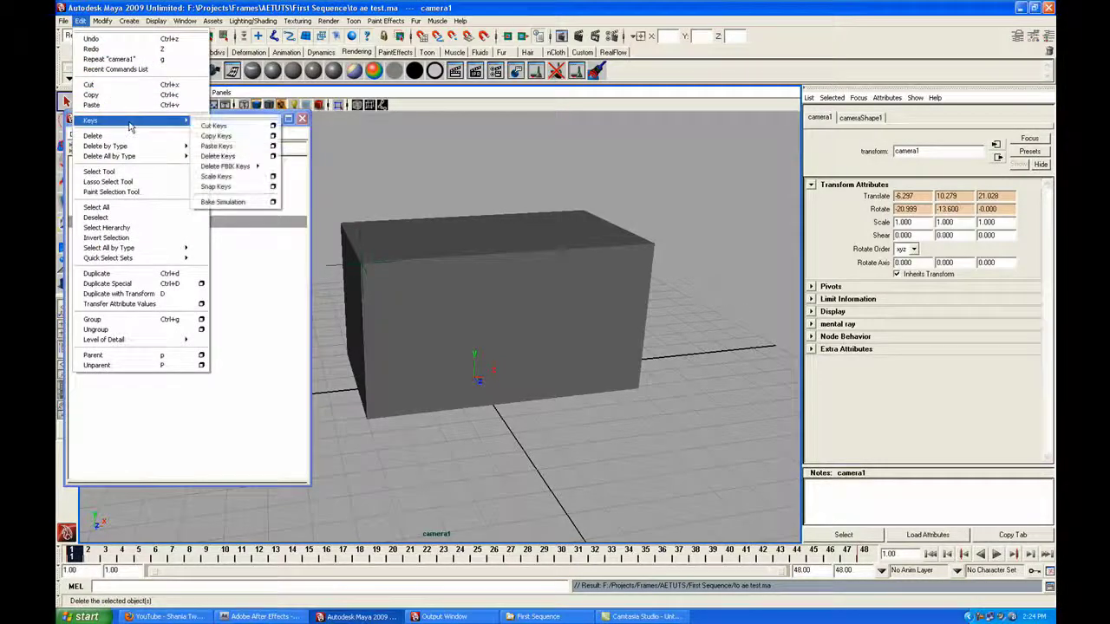
pyautogui.click(308, 144)
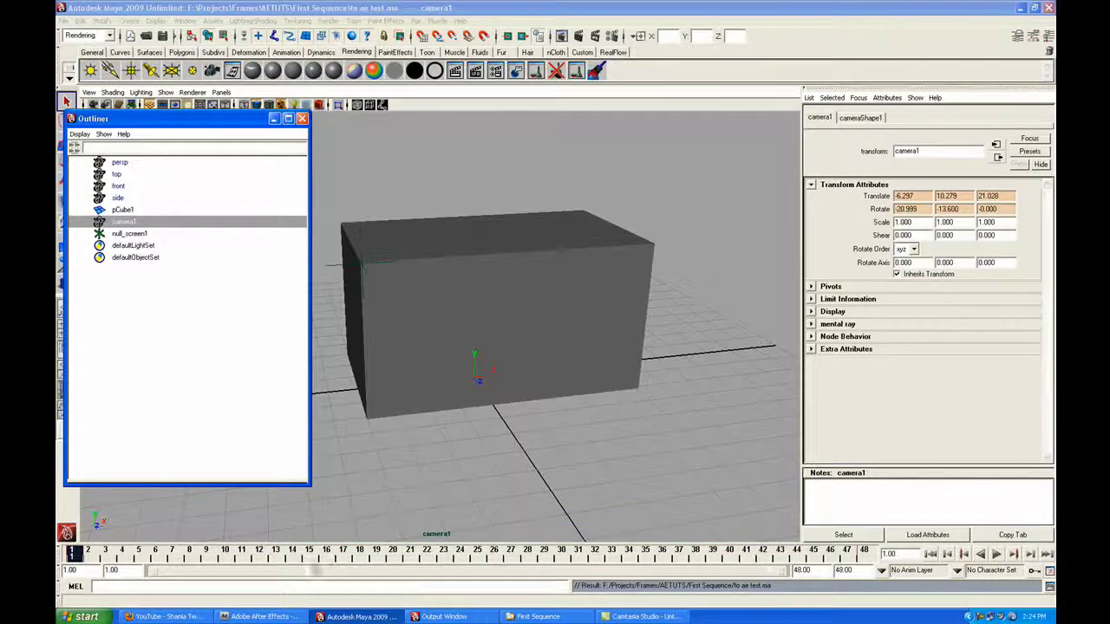
pyautogui.keyDown('ctrl'); pyautogui.click(130, 233); pyautogui.keyUp('ctrl')
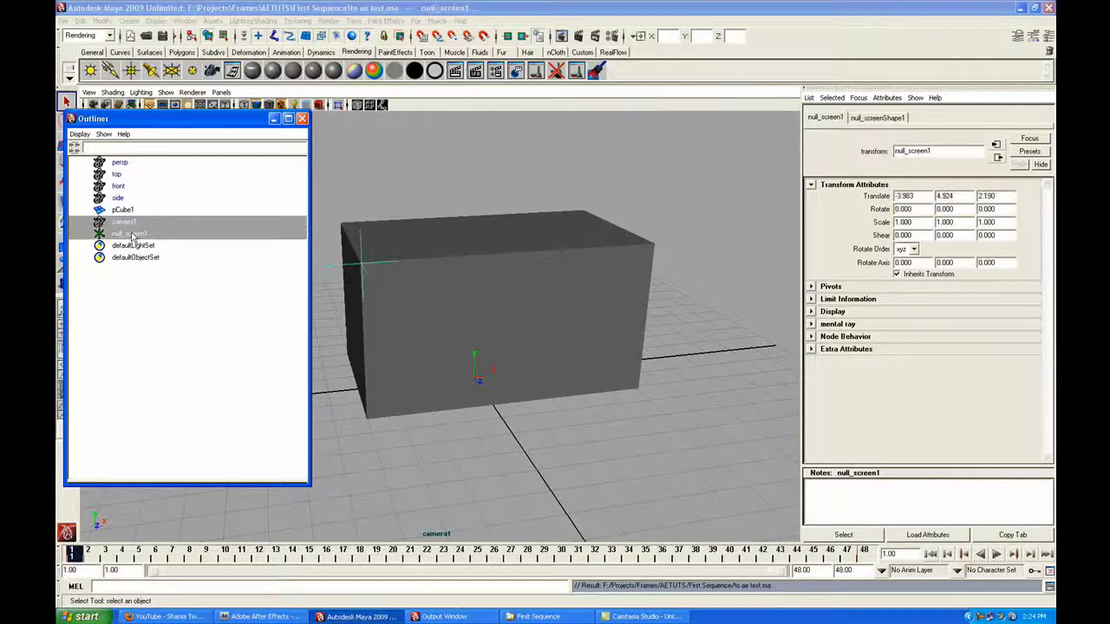
pyautogui.click(79, 20)
pyautogui.moveTo(159, 122)
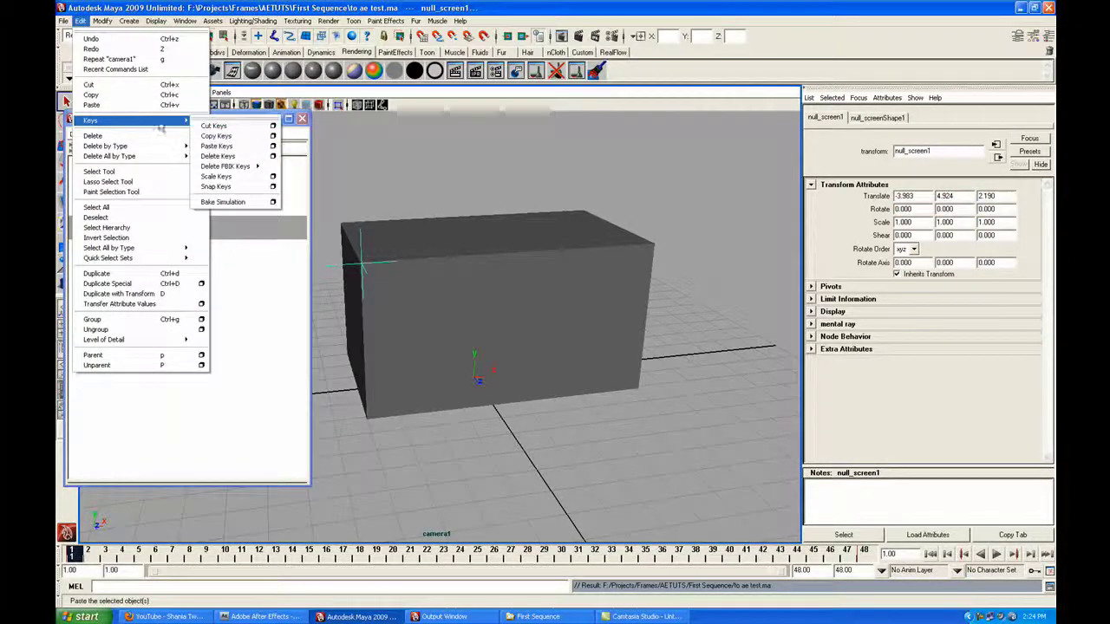
pyautogui.click(243, 201)
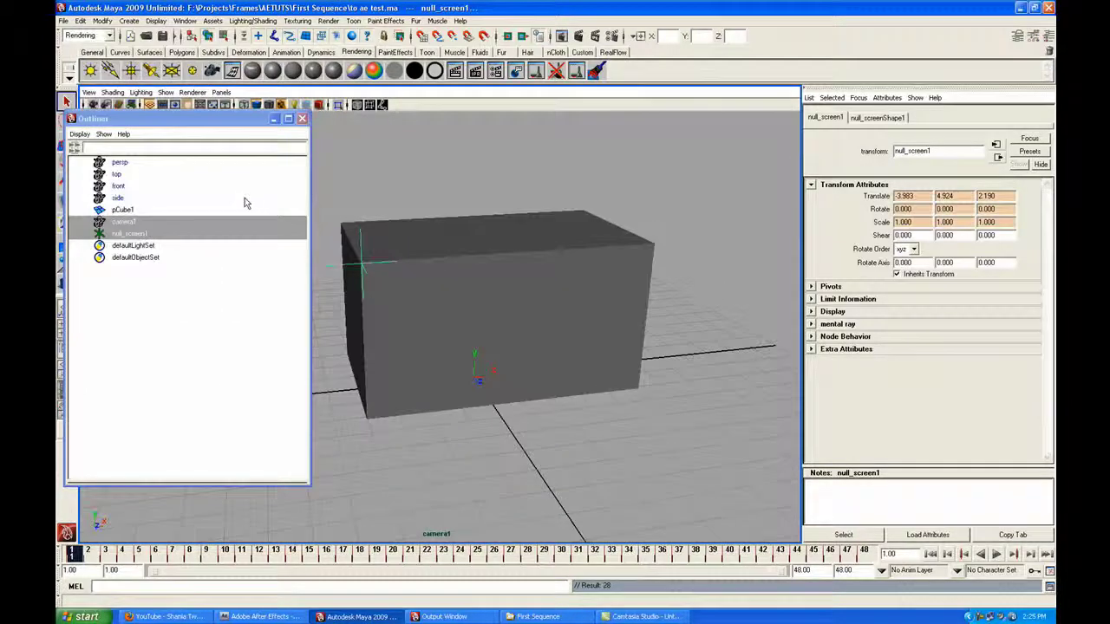
pyautogui.click(302, 118)
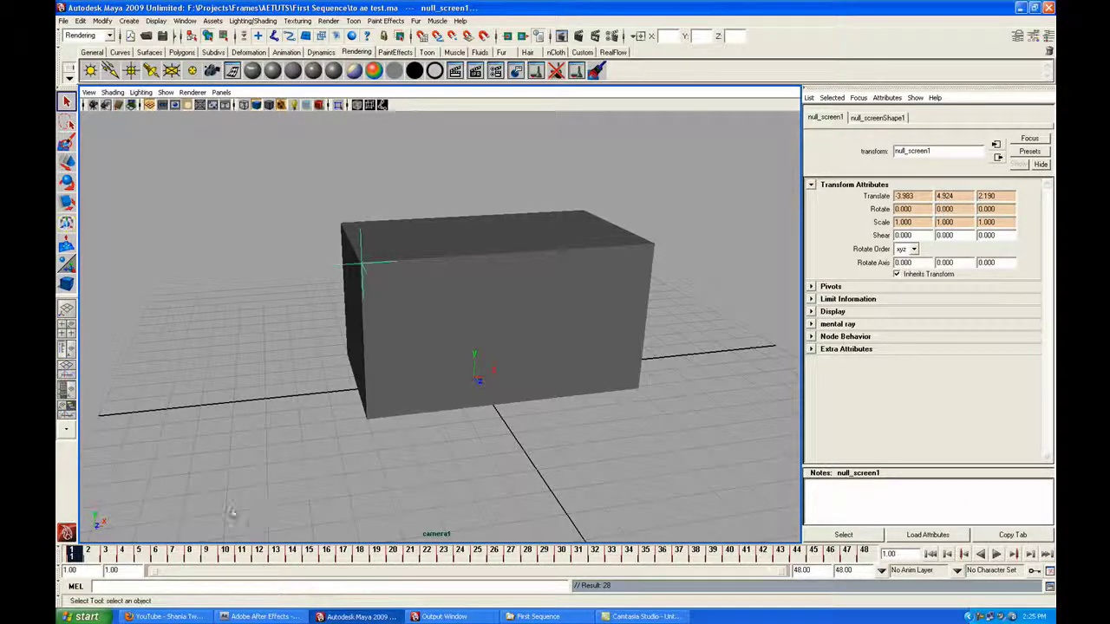
# Save the scene with the baked keys under its existing file name
pyautogui.click(62, 20)
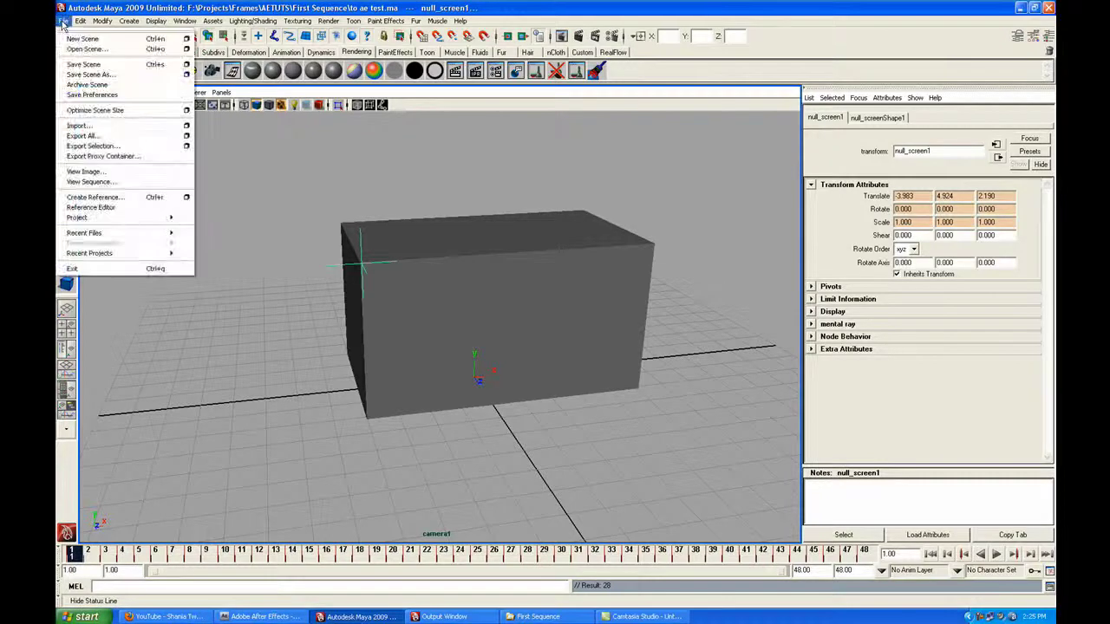
pyautogui.click(84, 65)
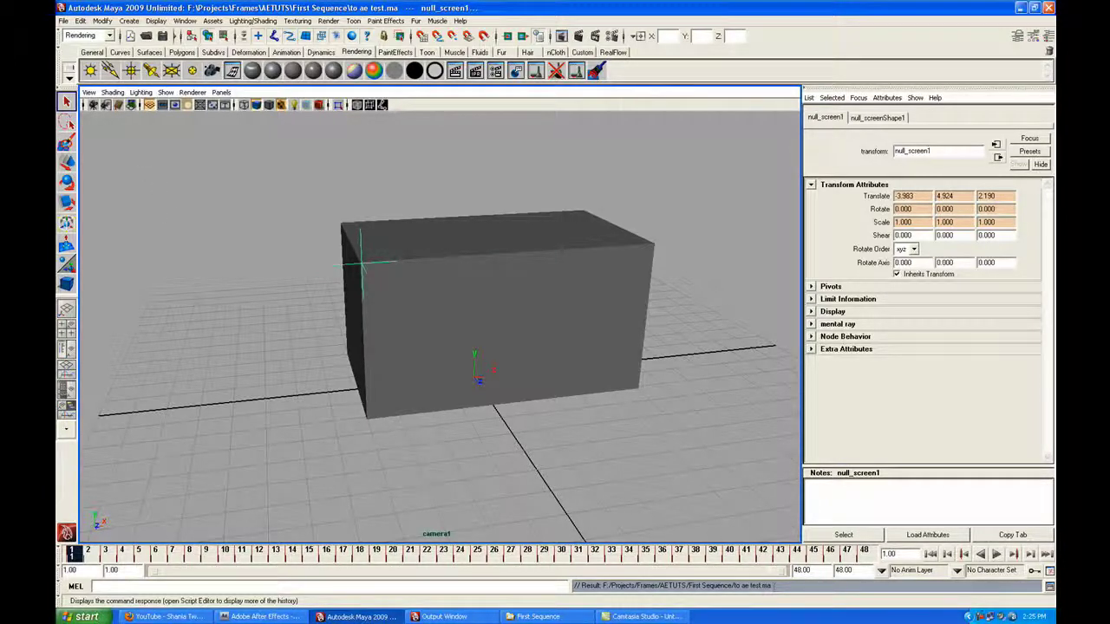
pyautogui.hotkey('ctrl', 's')
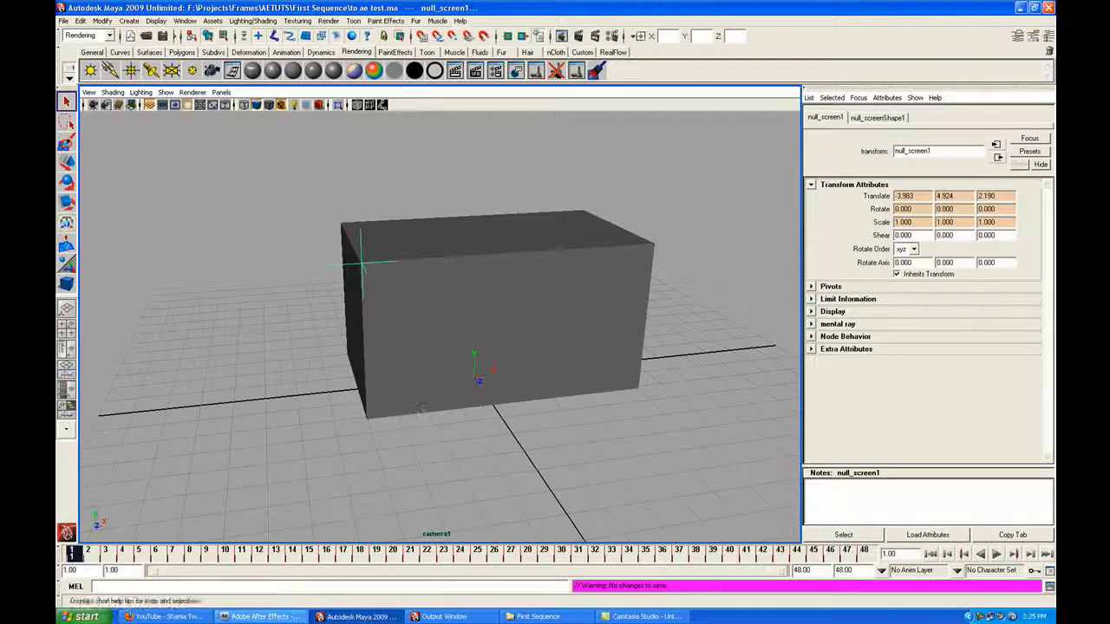
# Switch to After Effects and open the First Sequence project folder in the Import File dialog using its path copied from Explorer
pyautogui.click(258, 616)
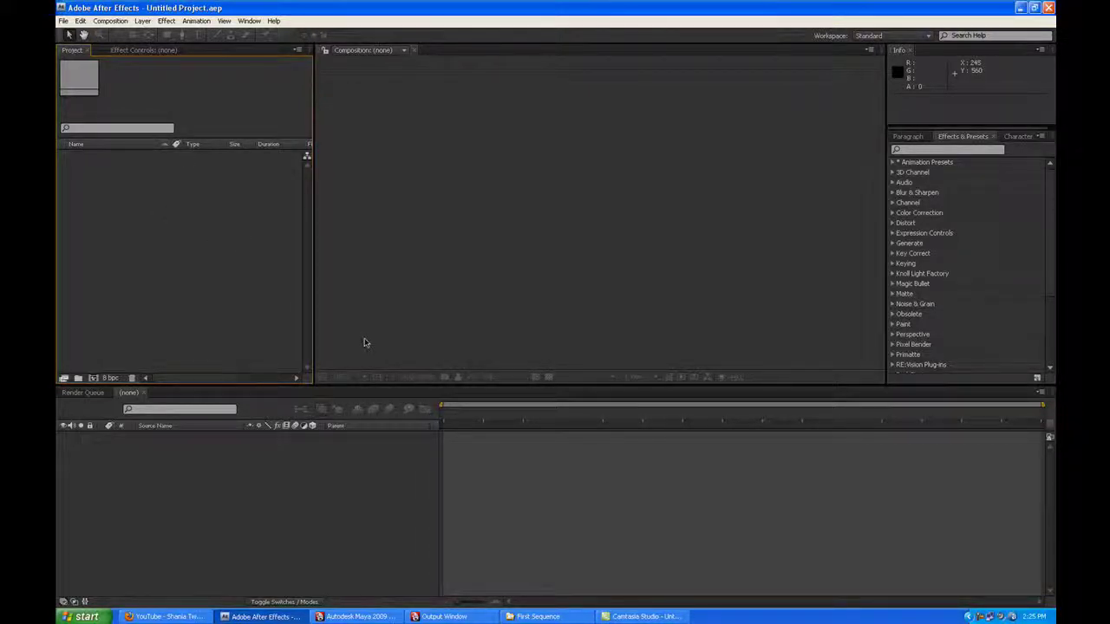
pyautogui.doubleClick(171, 248)
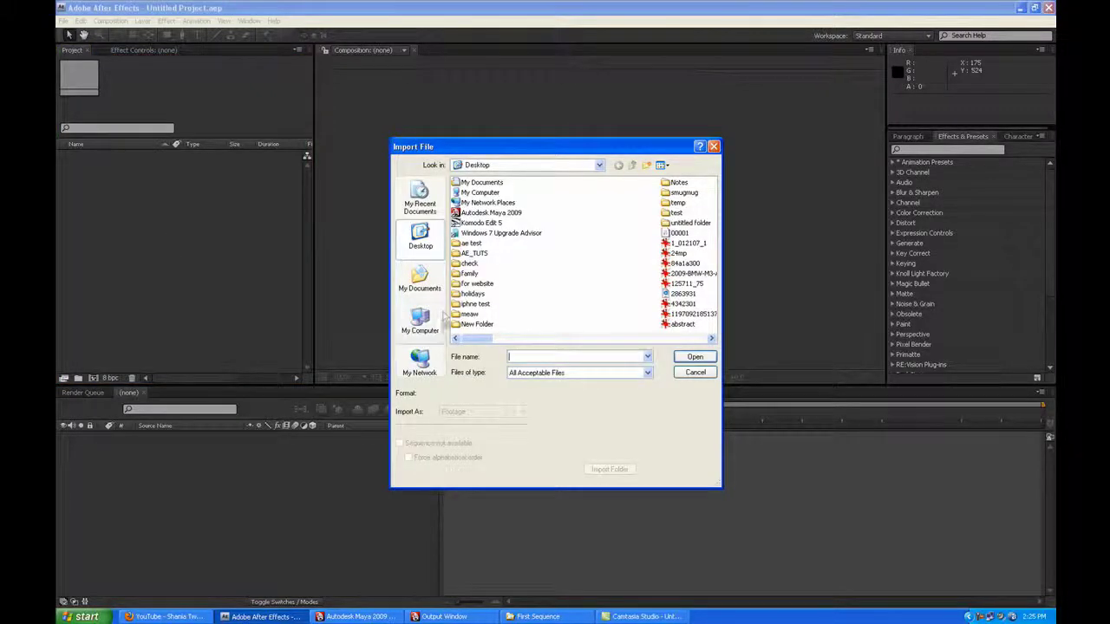
pyautogui.click(538, 617)
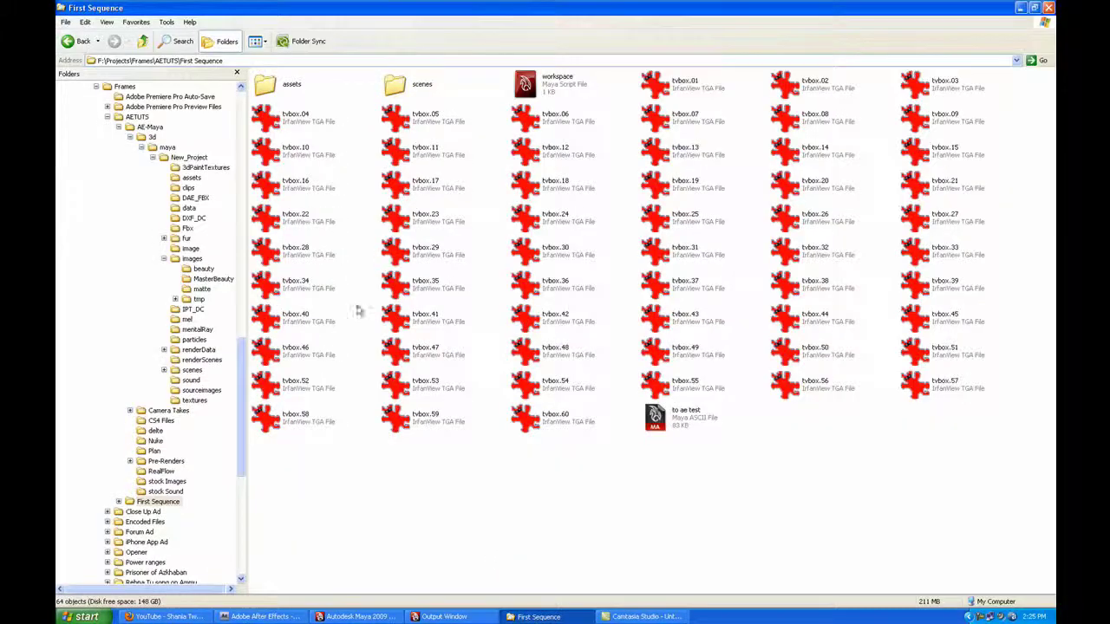
pyautogui.click(224, 61)
pyautogui.hotkey('ctrl', 'c')
pyautogui.click(260, 616)
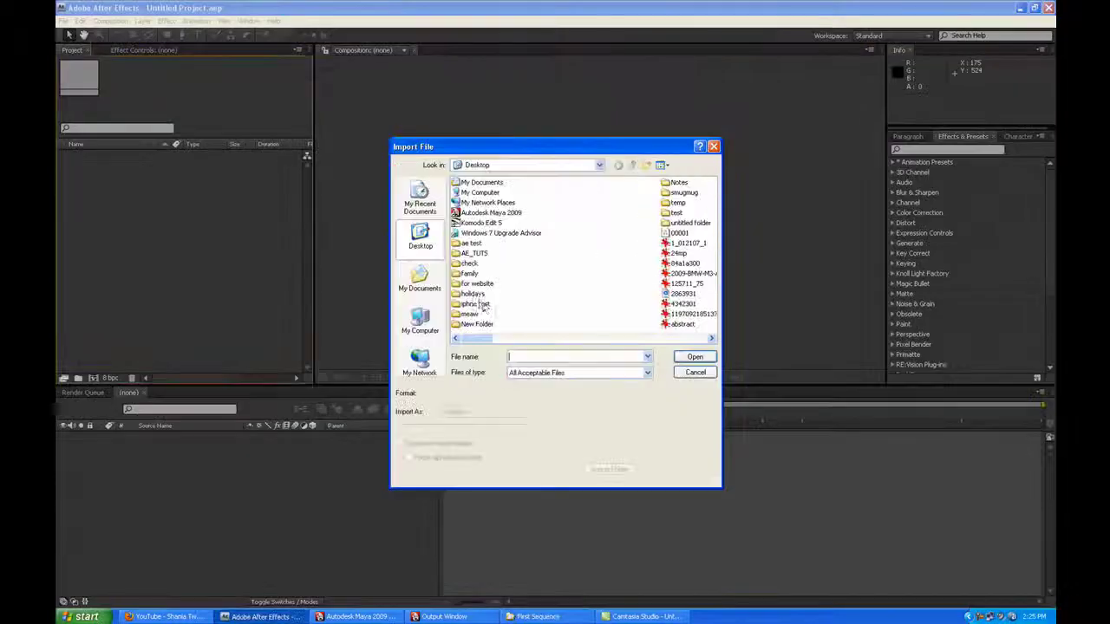
pyautogui.hotkey('ctrl', 'v')
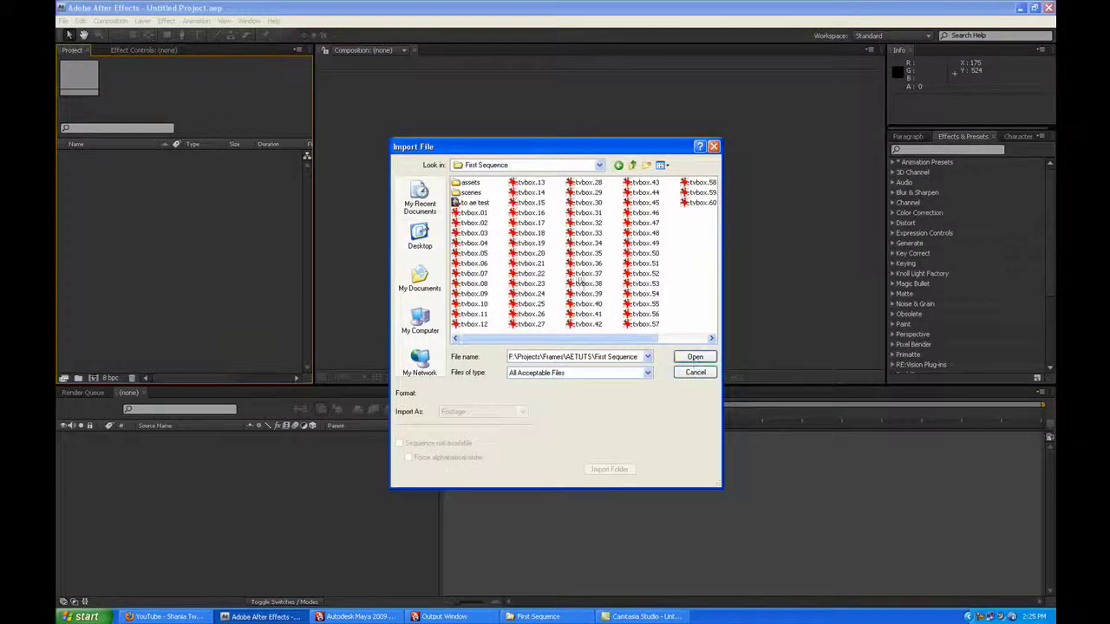
# Import the Maya scene "to ae test" as Composition - Cropped Layers
pyautogui.click(479, 203)
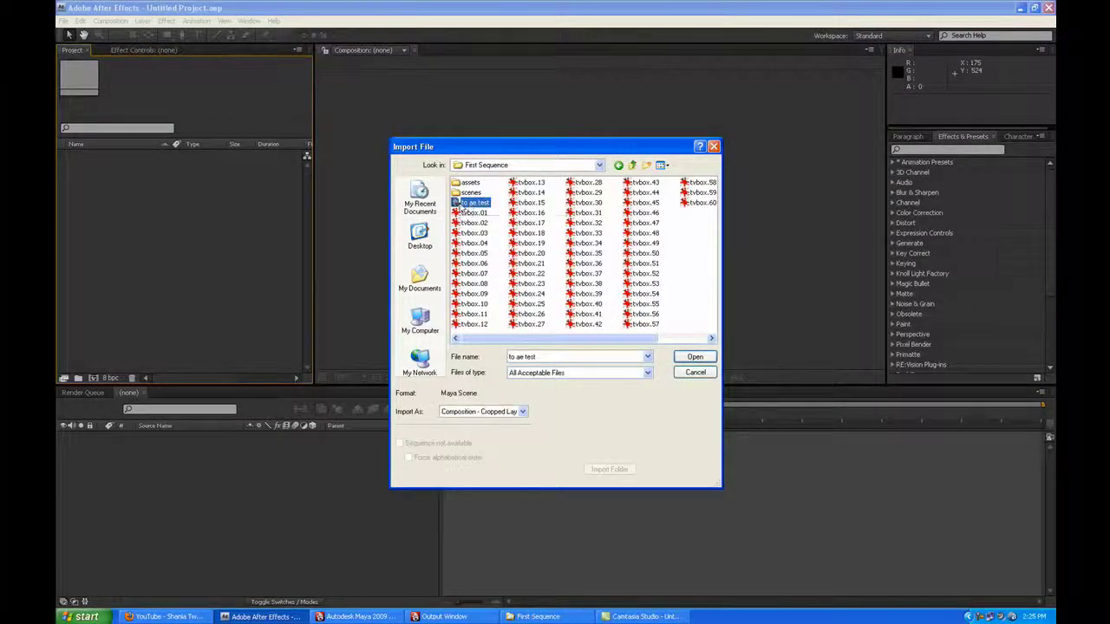
pyautogui.click(495, 413)
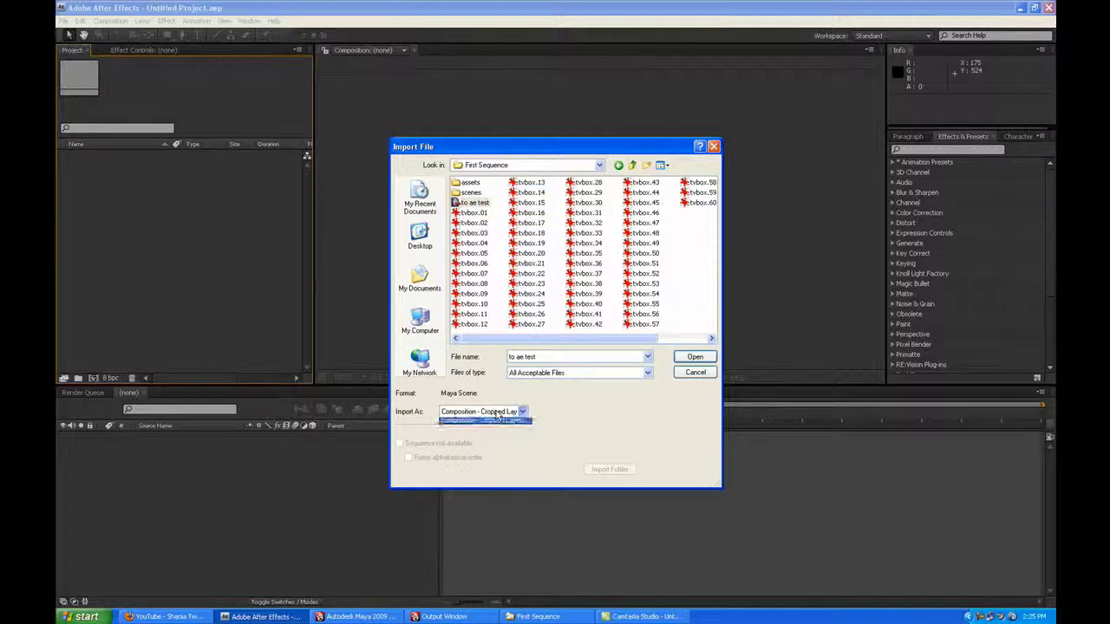
pyautogui.click(495, 421)
pyautogui.click(695, 357)
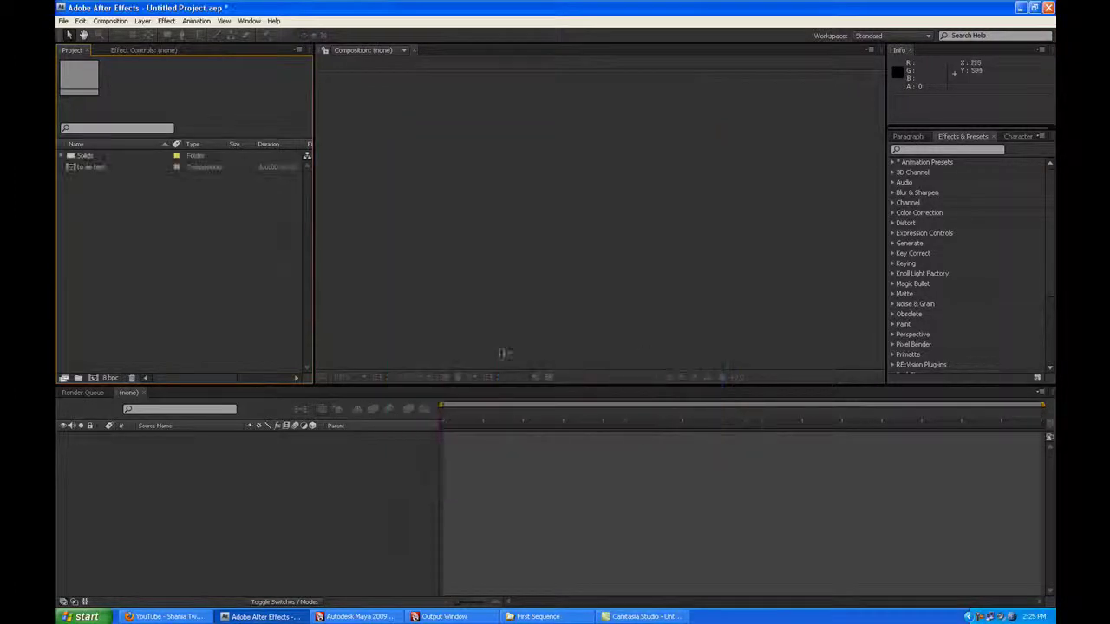
# Open the imported "to ae test" composition and scrub through its animation, returning to the first frame
pyautogui.click(87, 170)
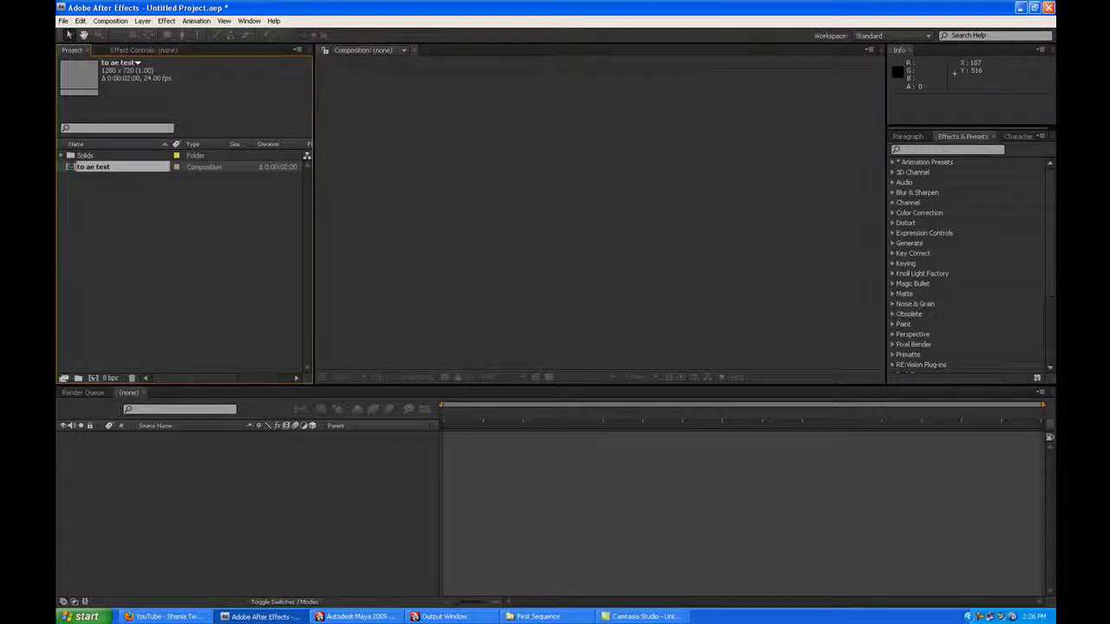
pyautogui.doubleClick(73, 167)
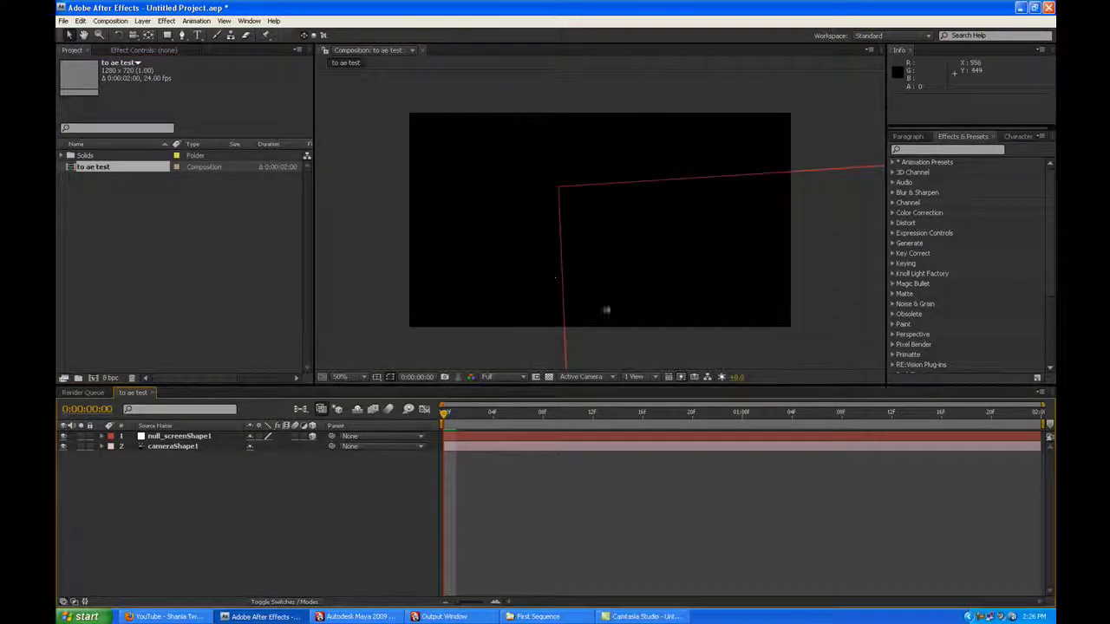
pyautogui.moveTo(492, 406); pyautogui.dragTo(439, 426)
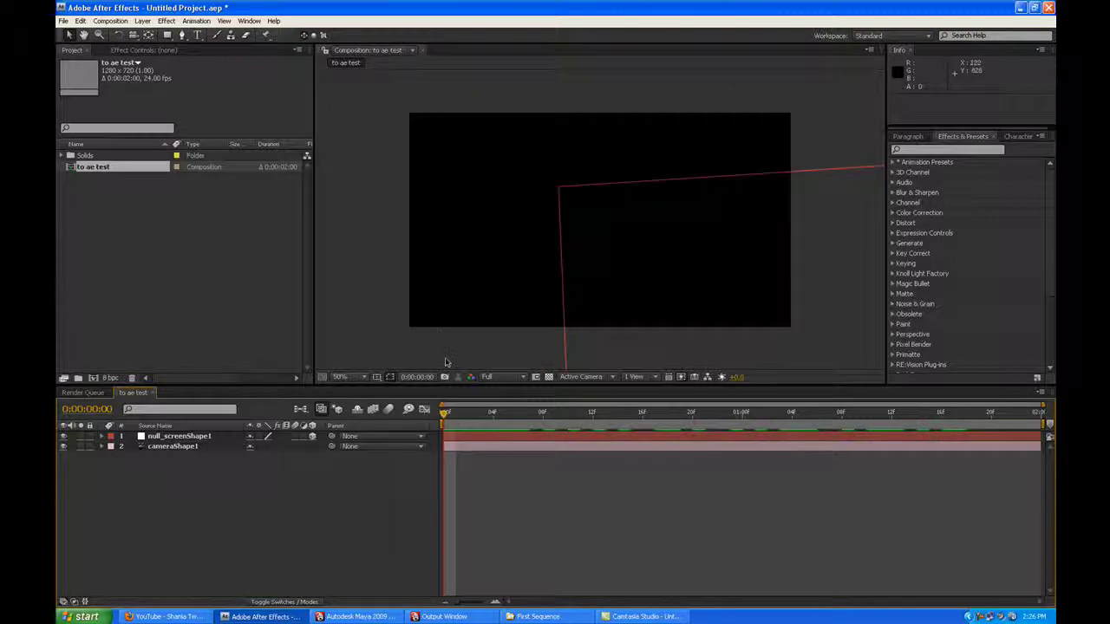
# Reveal the baked keyframes of the cameraShape1 layer and preview the camera motion
pyautogui.click(190, 446)
pyautogui.click(195, 437)
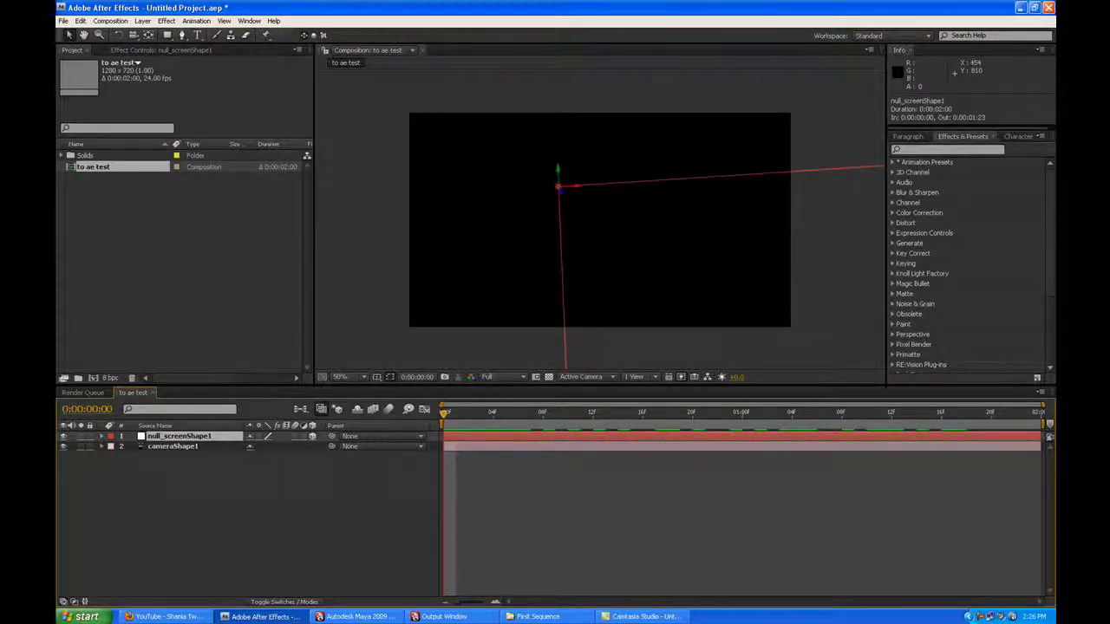
pyautogui.click(186, 446)
pyautogui.press('u')
pyautogui.press('space')
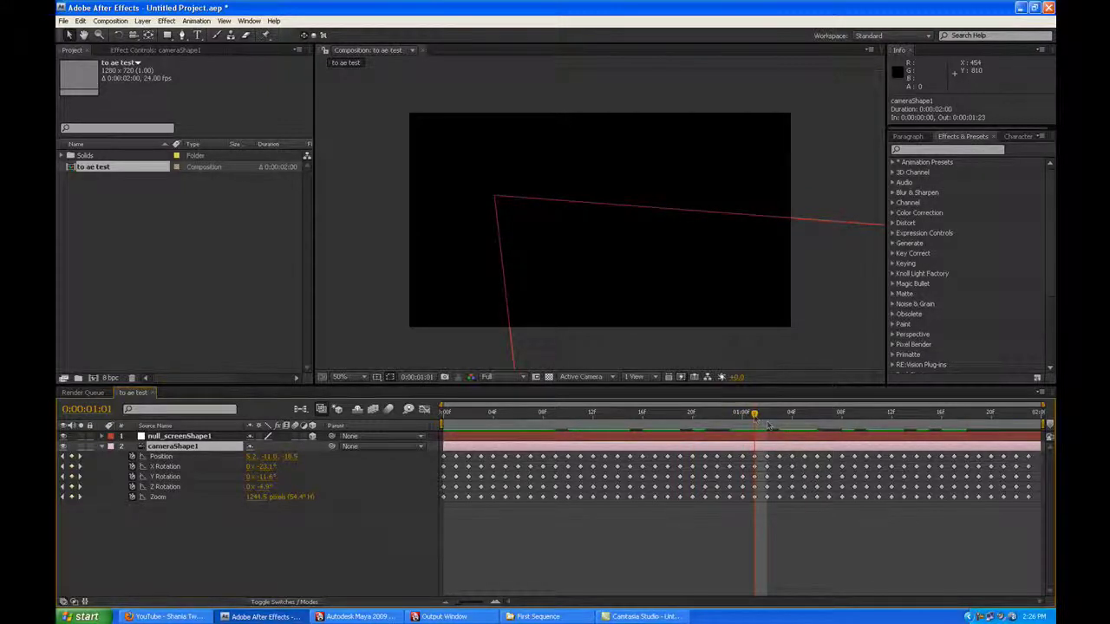
pyautogui.press('space')
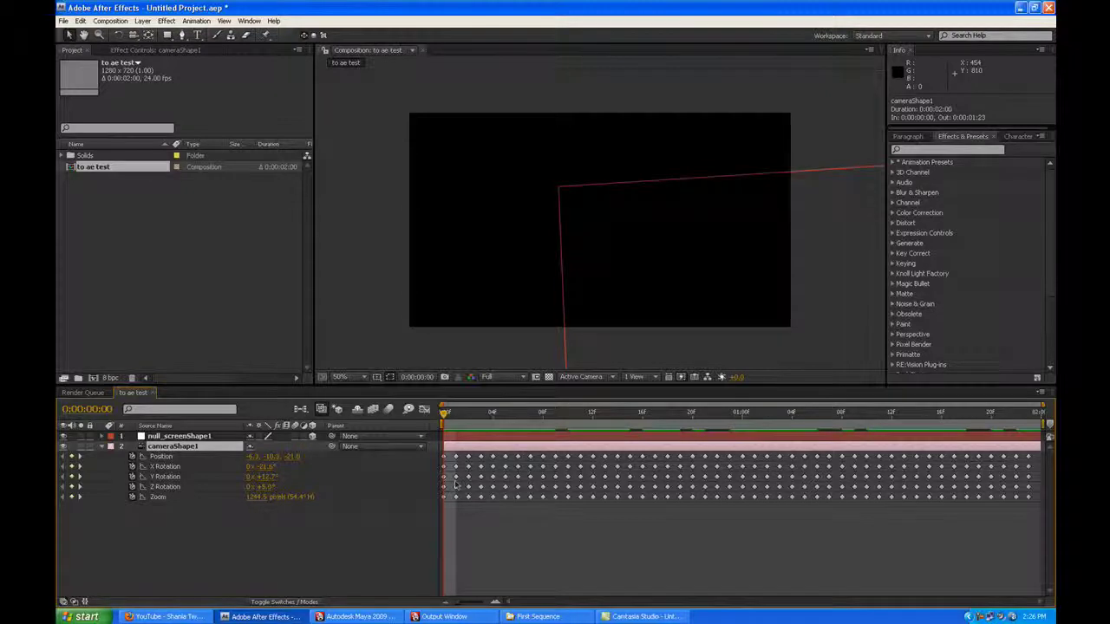
# Collapse cameraShape1, inspect the baked keyframes of null_screenShape1 with a short preview, and collapse that layer too
pyautogui.click(102, 447)
pyautogui.click(151, 437)
pyautogui.press('u')
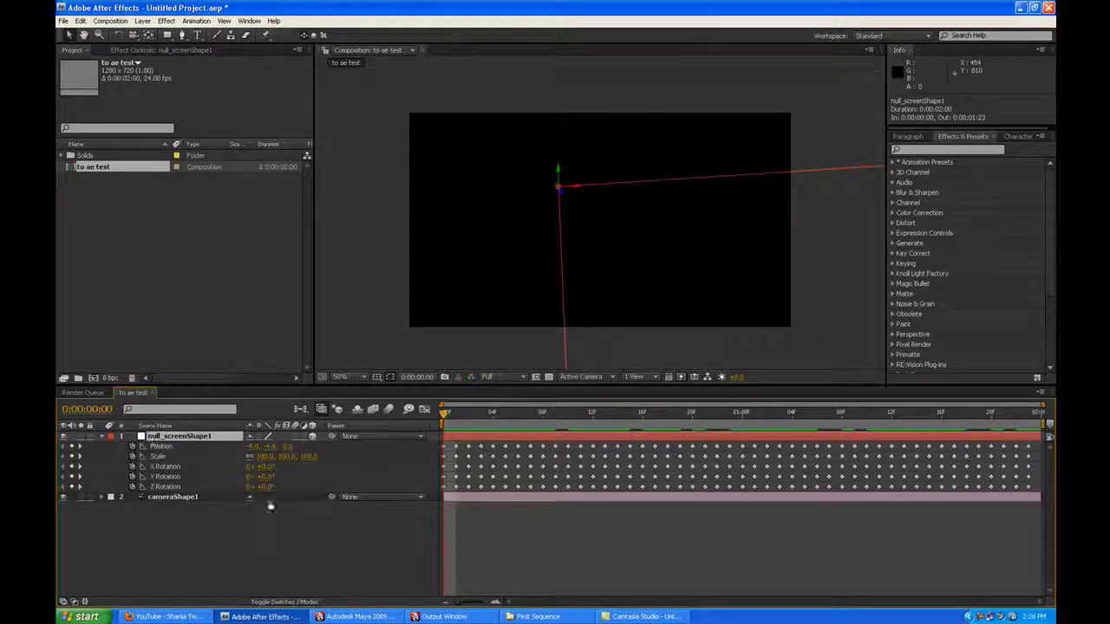
pyautogui.press('space')
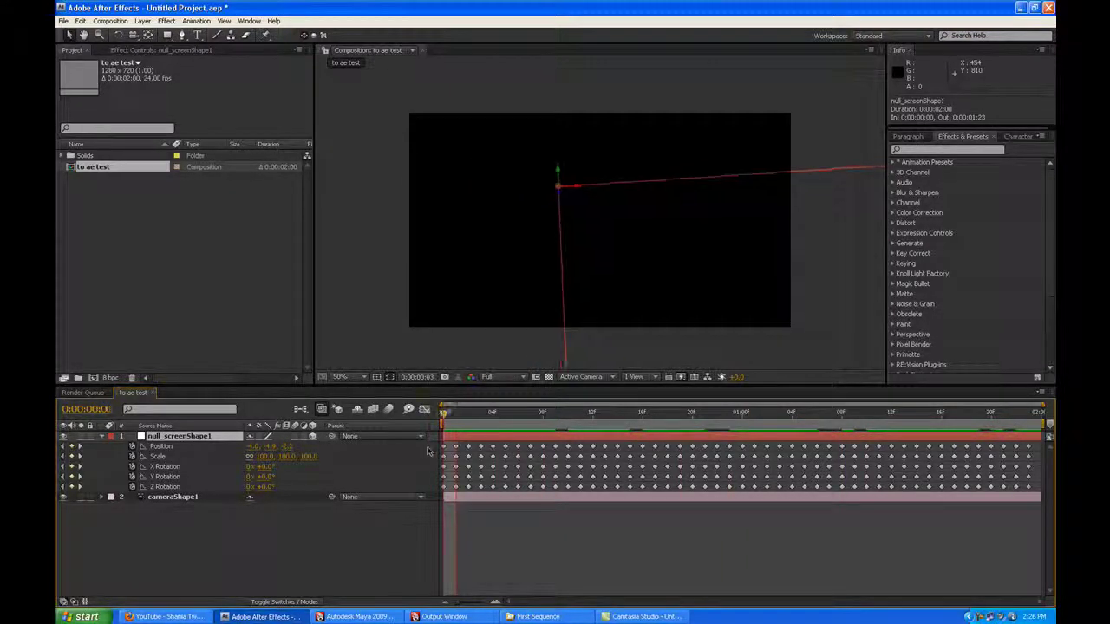
pyautogui.click(103, 436)
pyautogui.click(210, 503)
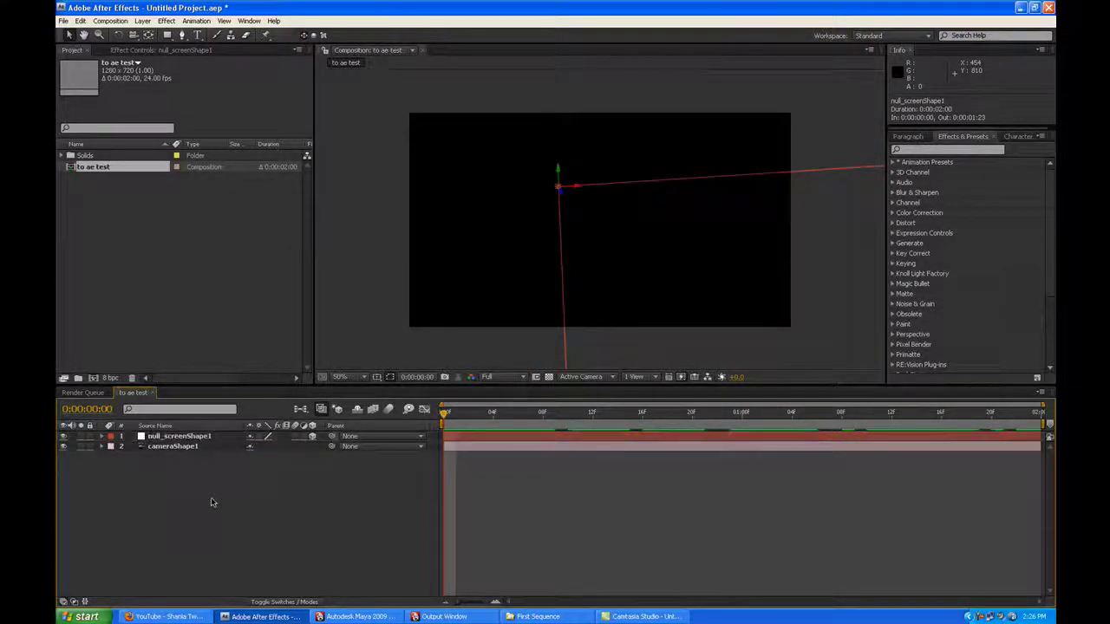
# Import tvbox.01 as a Targa sequence with Straight - Unmatted alpha and place it below cameraShape1 in the composition
pyautogui.click(208, 271)
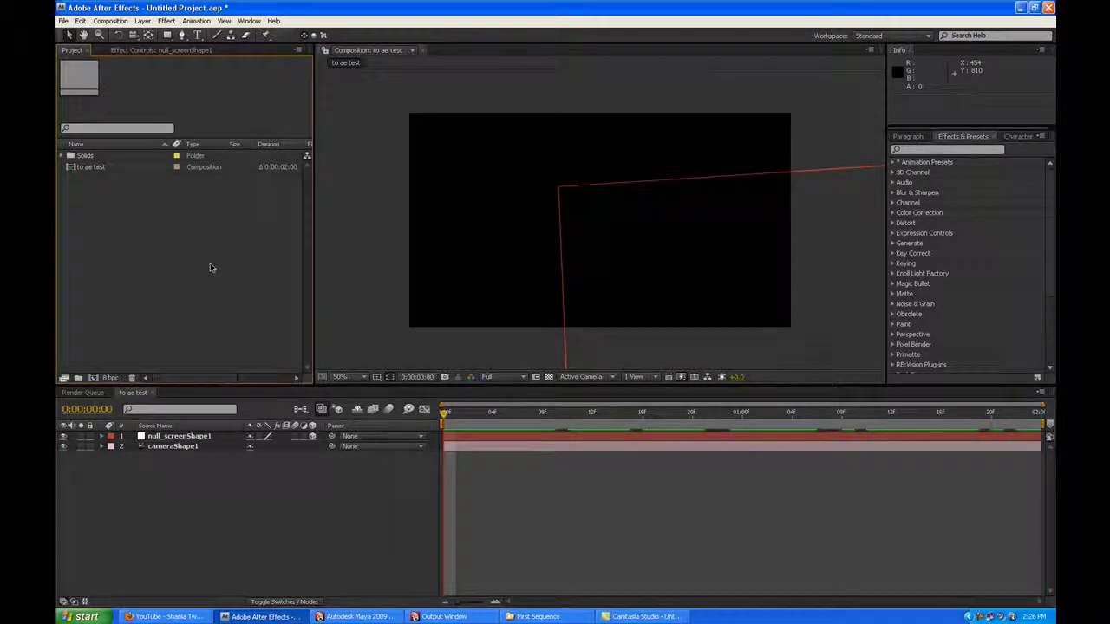
pyautogui.doubleClick(198, 254)
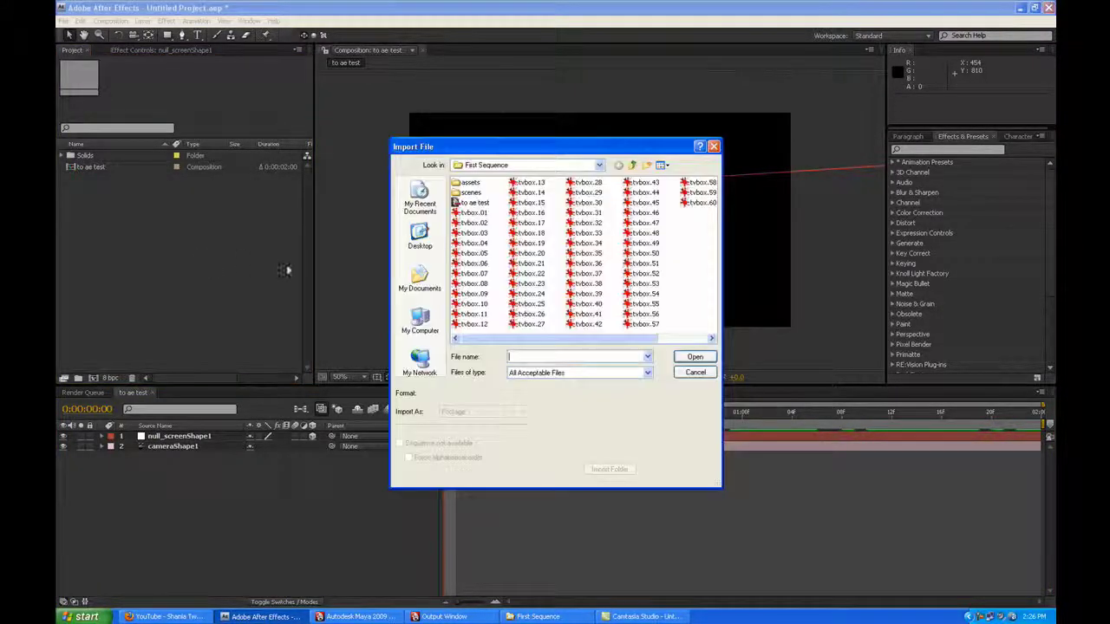
pyautogui.click(473, 213)
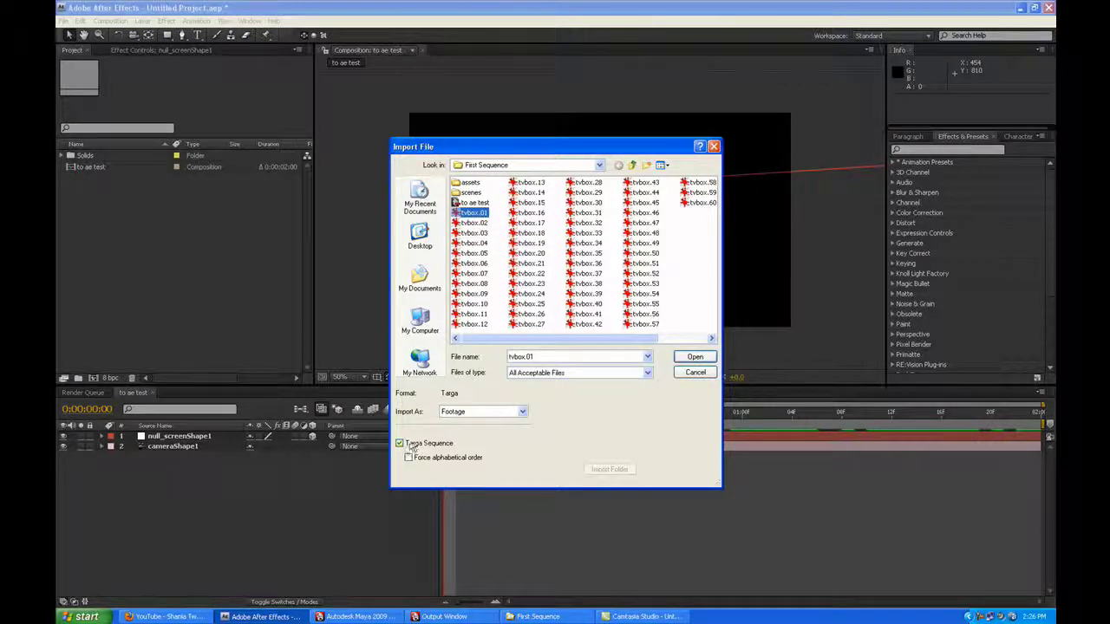
pyautogui.click(693, 361)
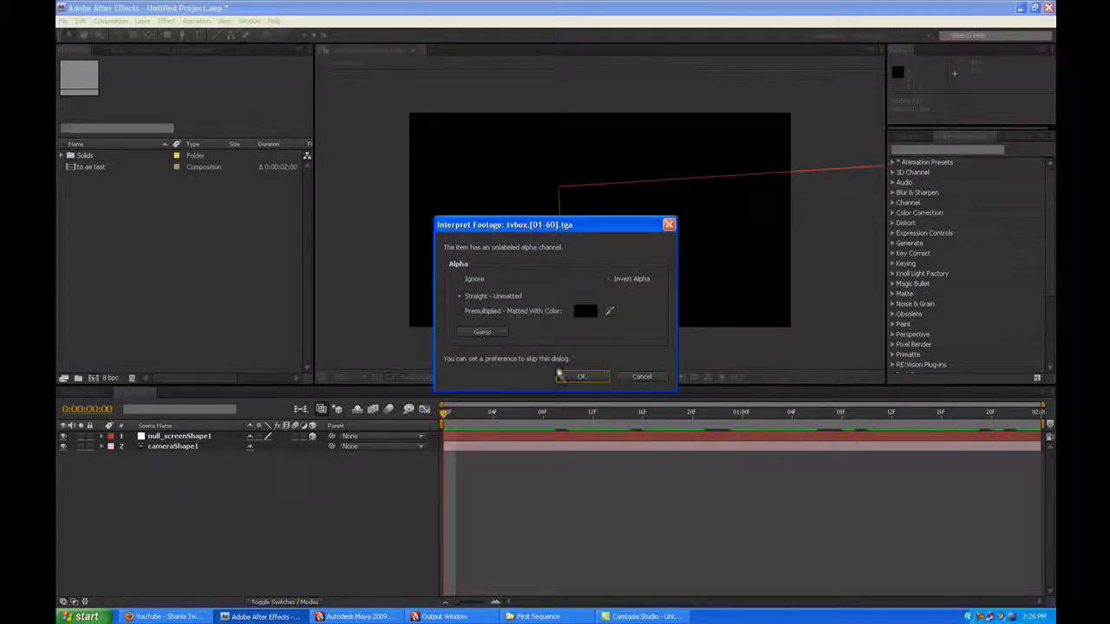
pyautogui.click(579, 376)
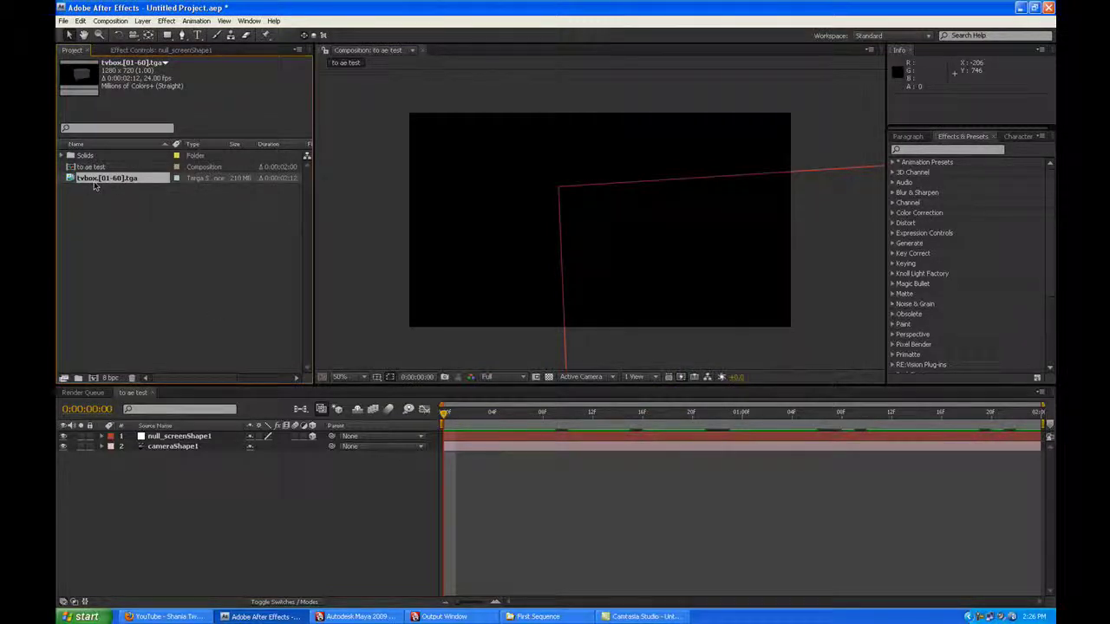
pyautogui.moveTo(91, 180); pyautogui.dragTo(200, 458)
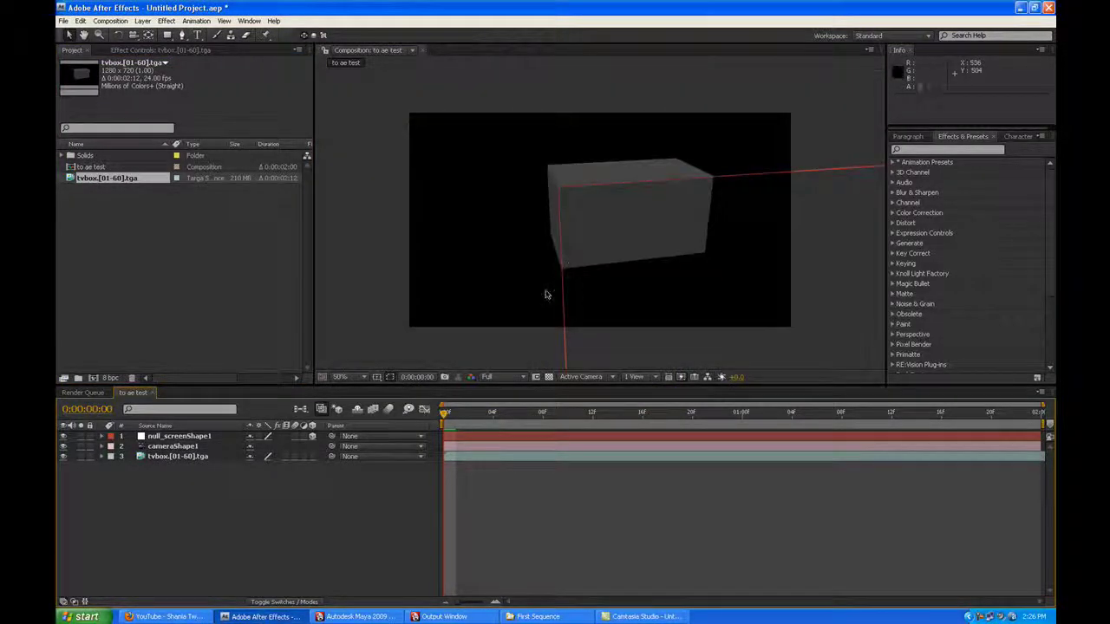
# Examine the null's full outline against the rendered box, reveal null_screenShape1's keyframes, and scrub the animation to check its tracking
pyautogui.press(',')
pyautogui.press(',')
pyautogui.press(',')
pyautogui.press(',')
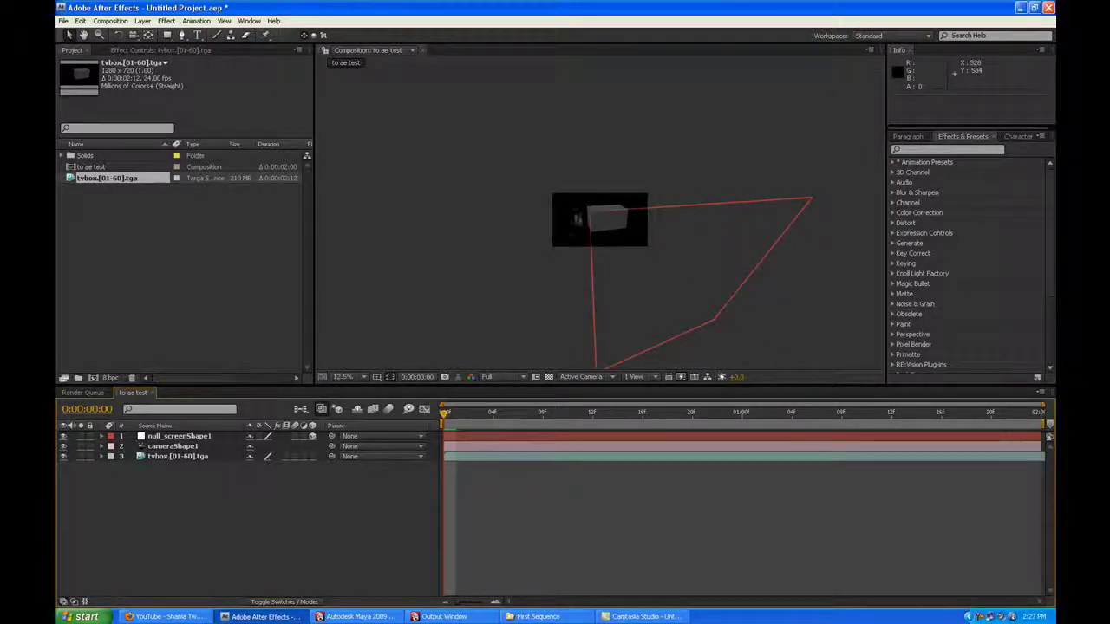
pyautogui.press('.')
pyautogui.press('.')
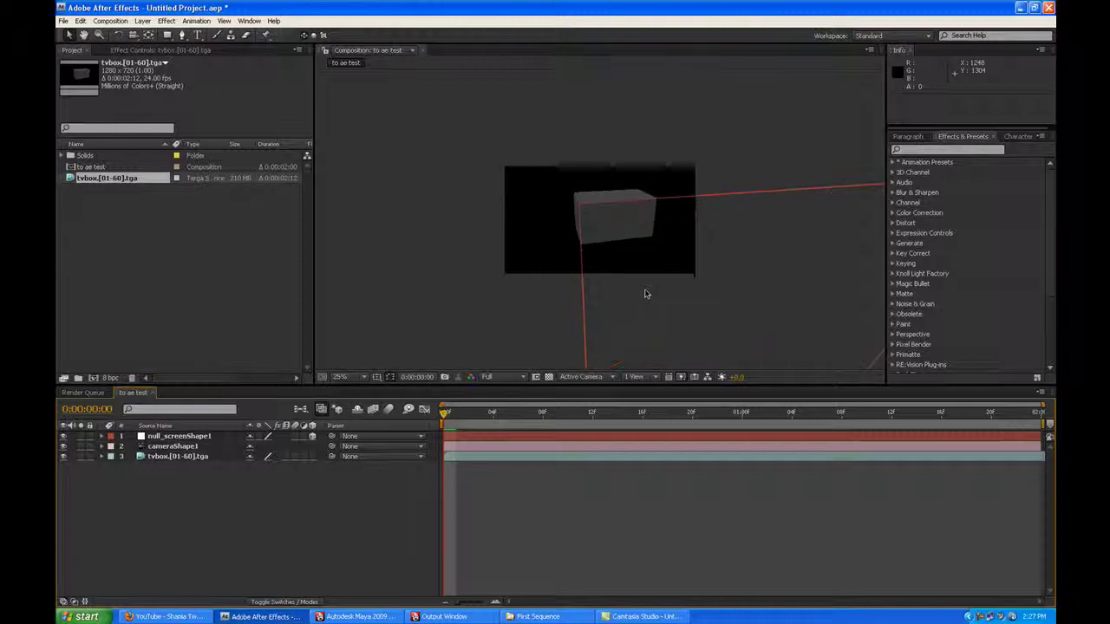
pyautogui.click(208, 436)
pyautogui.press('s')
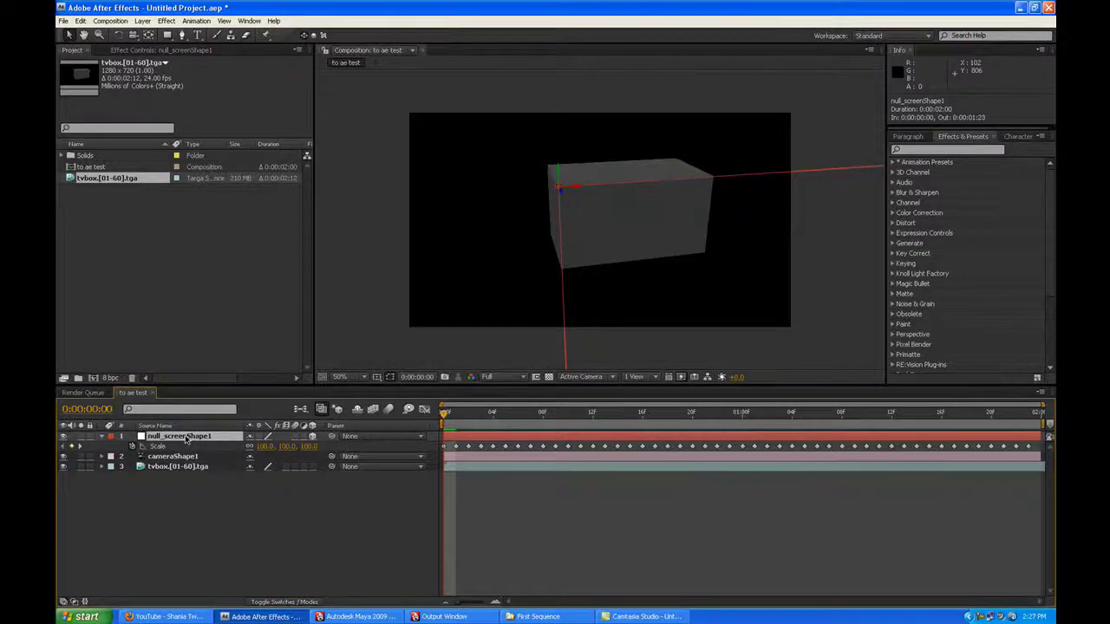
pyautogui.press('u')
pyautogui.moveTo(444, 415); pyautogui.dragTo(428, 433)
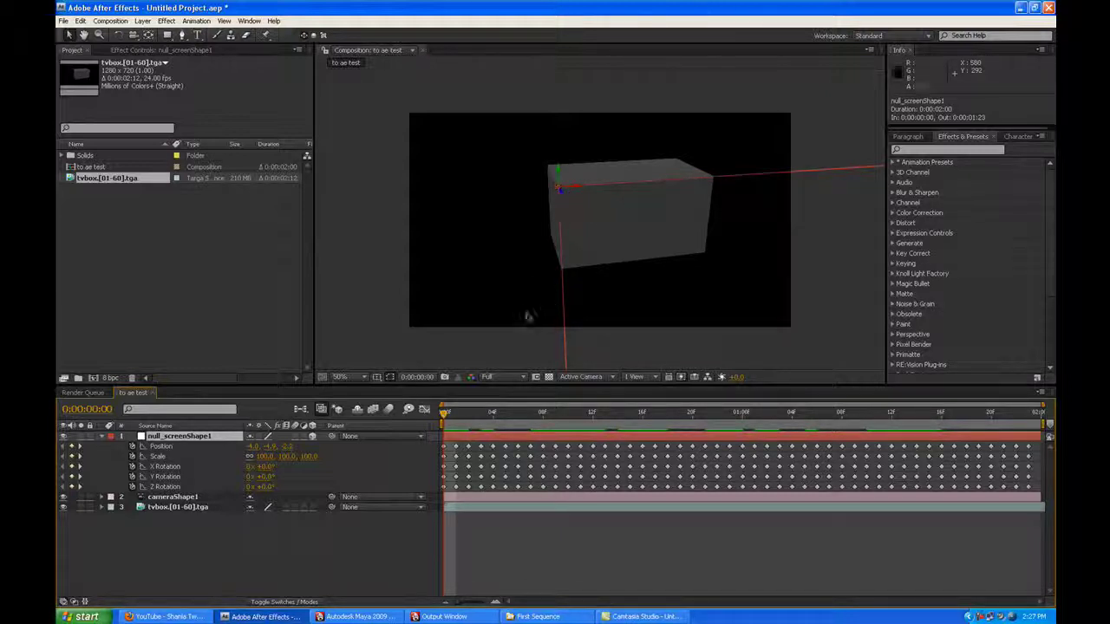
pyautogui.moveTo(446, 415)
pyautogui.mouseDown()
pyautogui.moveTo(470, 415)
pyautogui.moveTo(436, 412)
pyautogui.mouseUp()
# Remove all keyframes from null_screenShape1's Position, Scale and X, Y and Z Rotation at the first frame
pyautogui.moveTo(131, 449); pyautogui.dragTo(139, 486)
pyautogui.moveTo(443, 417)
pyautogui.mouseDown()
pyautogui.moveTo(733, 411)
pyautogui.moveTo(879, 449)
pyautogui.moveTo(840, 413)
pyautogui.moveTo(439, 416)
pyautogui.mouseUp()
pyautogui.click(373, 556)
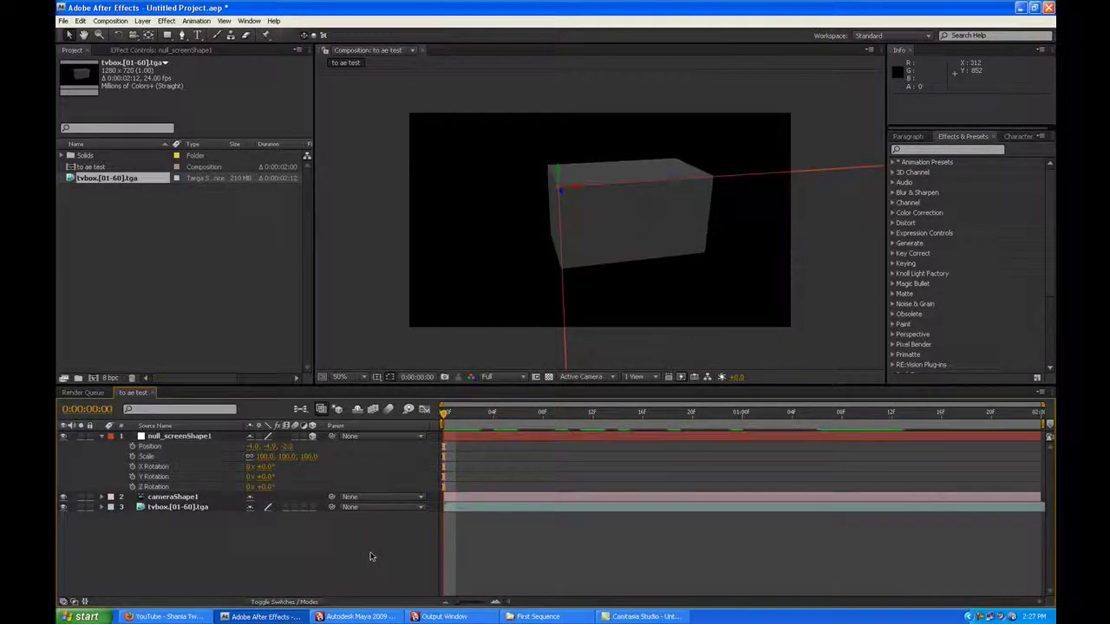
# Scale null_screenShape1 to about 8.7, 4.8, 5.0% so its outline fits the front face of the box
pyautogui.click(221, 439)
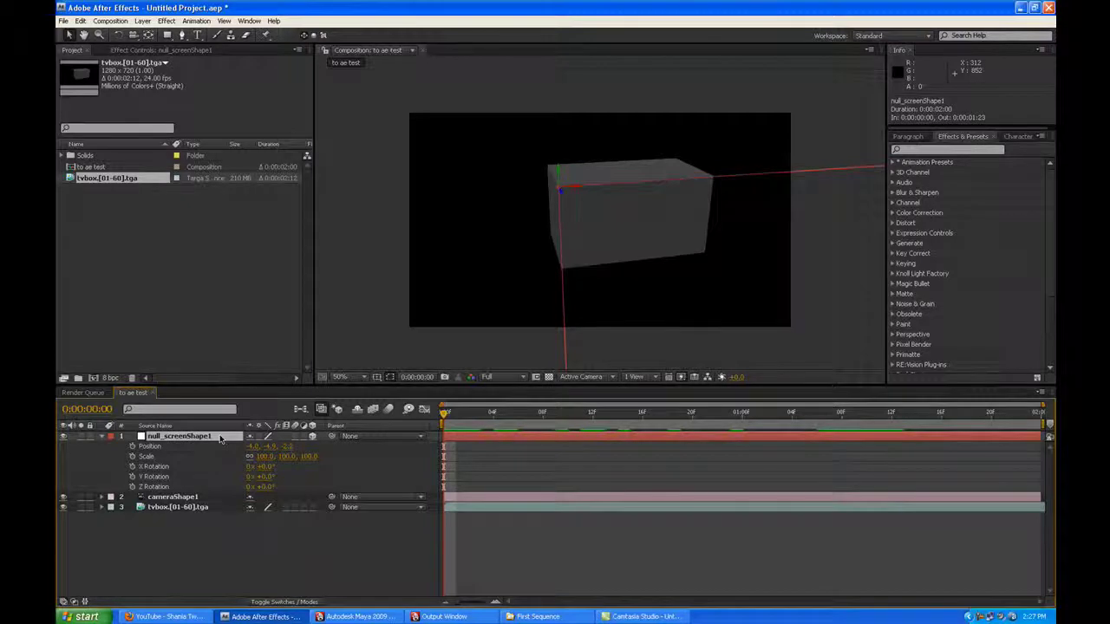
pyautogui.press('u')
pyautogui.press('s')
pyautogui.moveTo(263, 445); pyautogui.dragTo(210, 450)
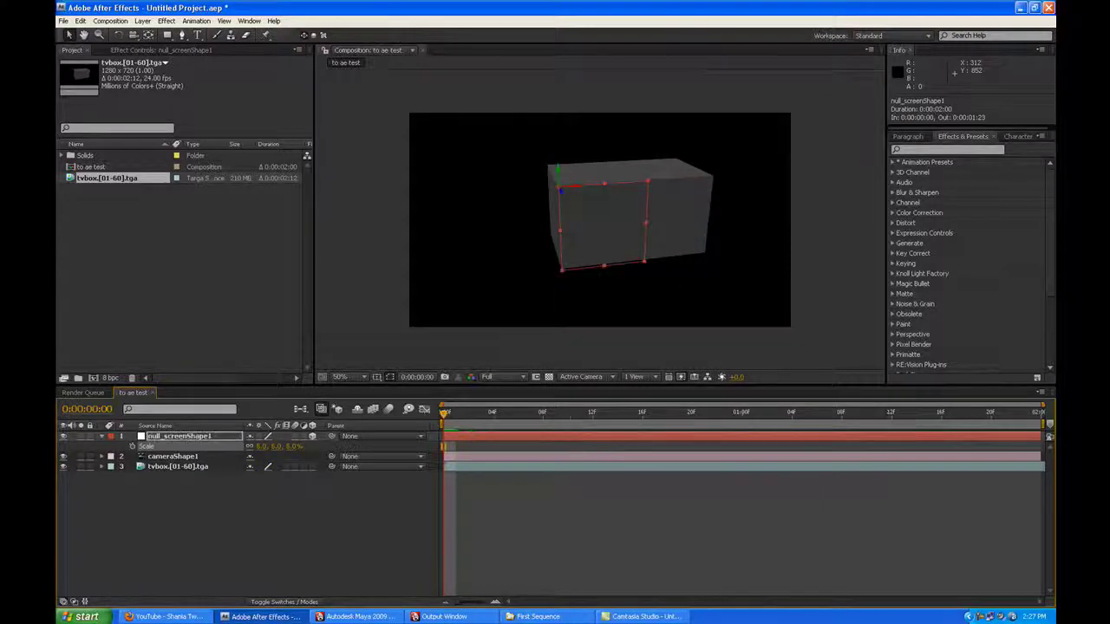
pyautogui.moveTo(647, 227); pyautogui.dragTo(706, 230)
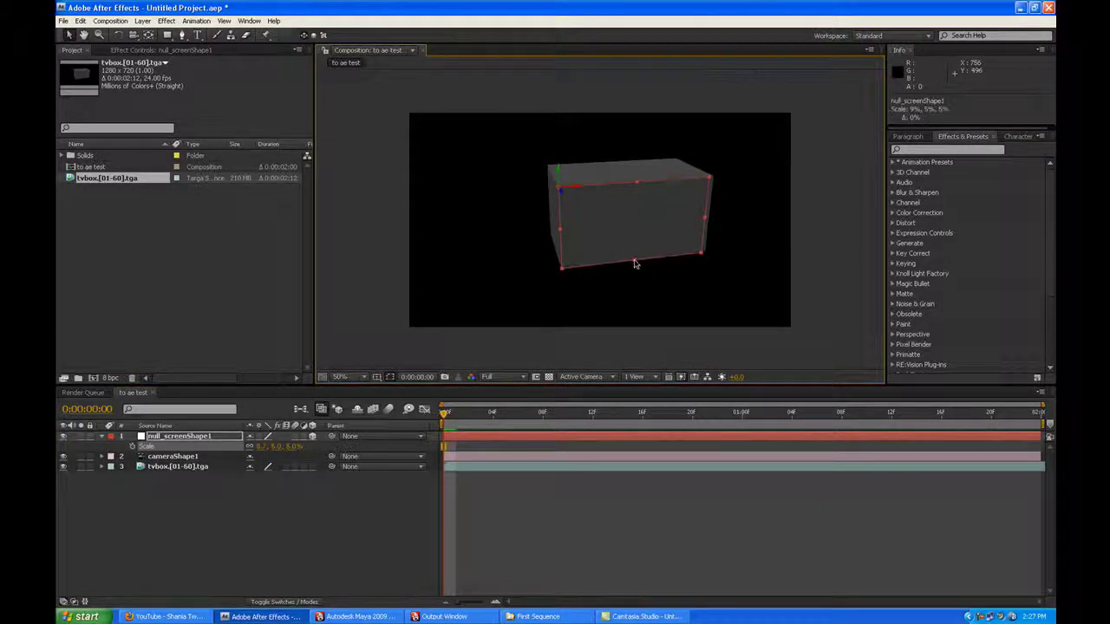
pyautogui.click(639, 300)
# Check at 100% view whether the null outline follows the box's front face through the animation, and return to the first frame
pyautogui.press('.')
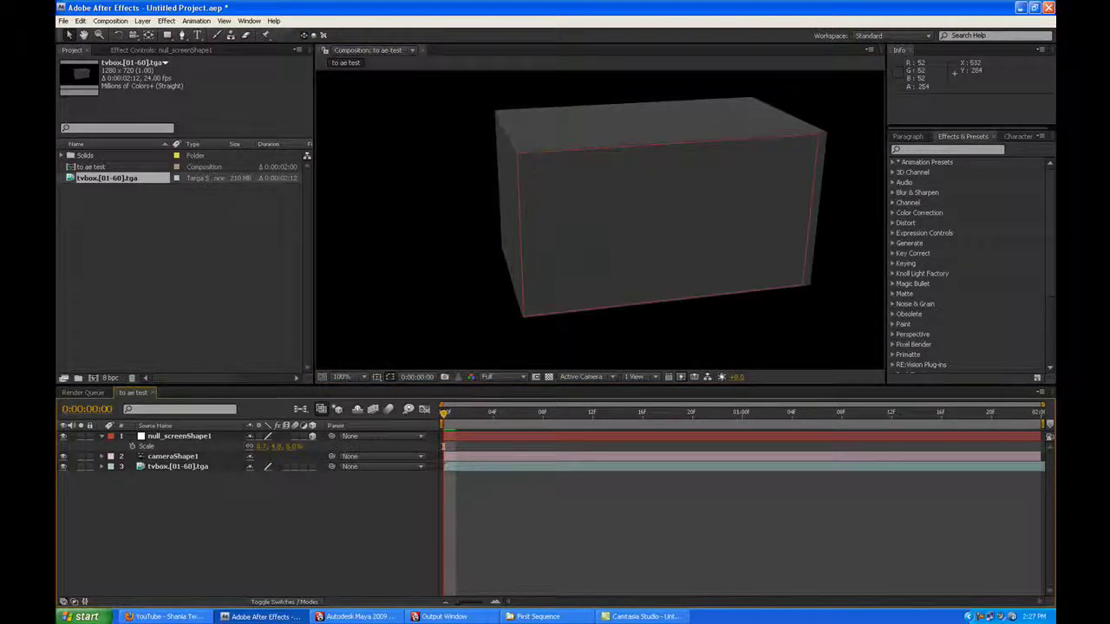
pyautogui.press('space')
pyautogui.moveTo(545, 424); pyautogui.dragTo(435, 464)
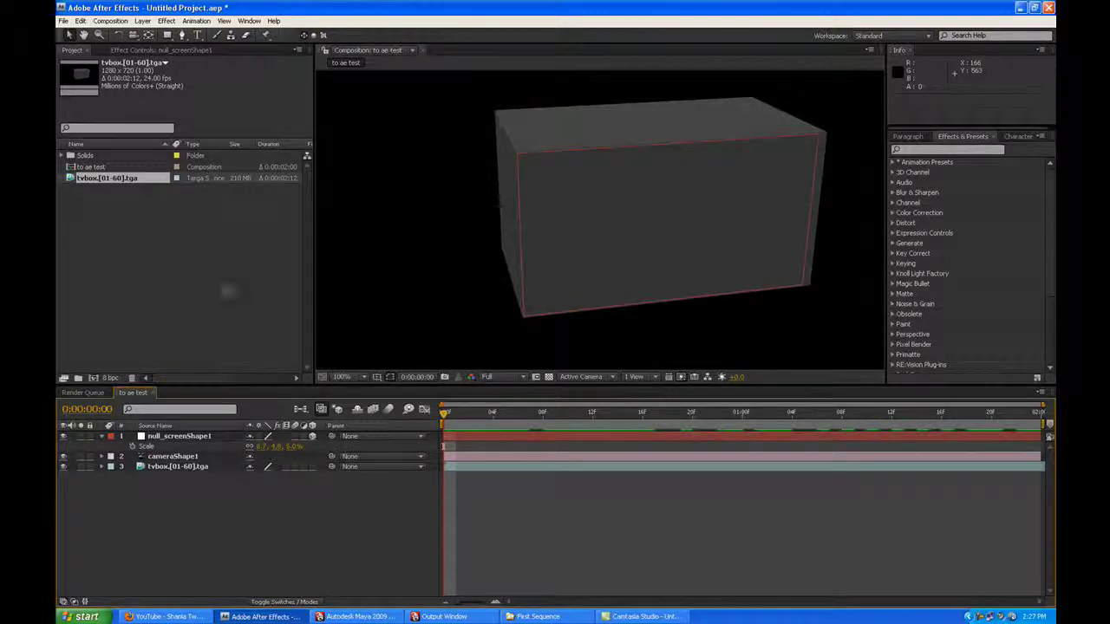
# Import the image abstract.jpg from the Desktop into the project
pyautogui.doubleClick(223, 286)
pyautogui.click(420, 235)
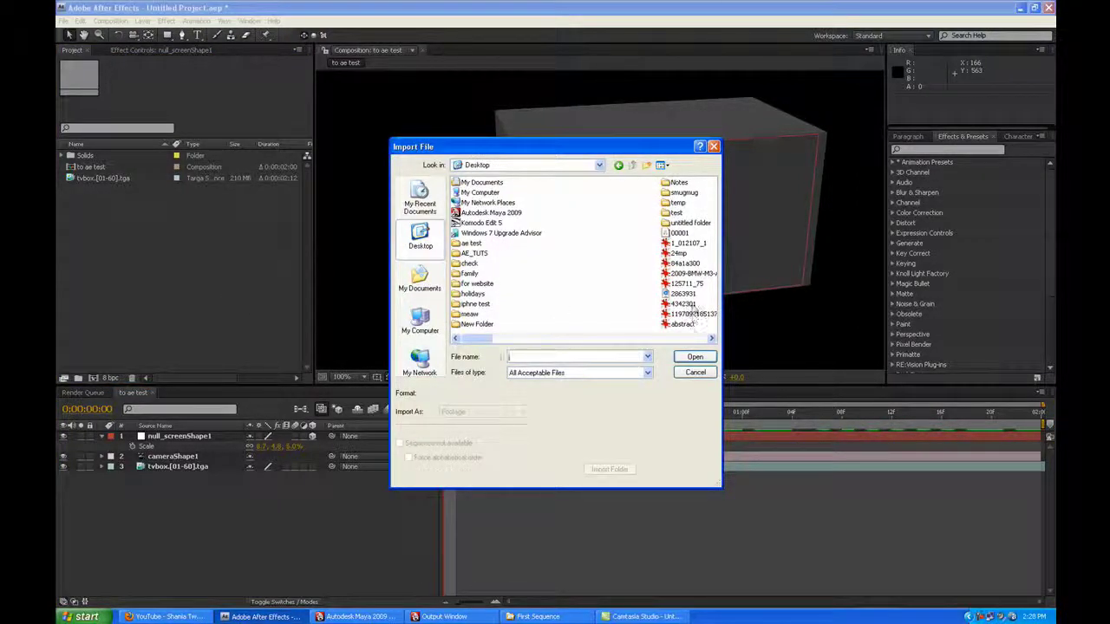
pyautogui.doubleClick(683, 323)
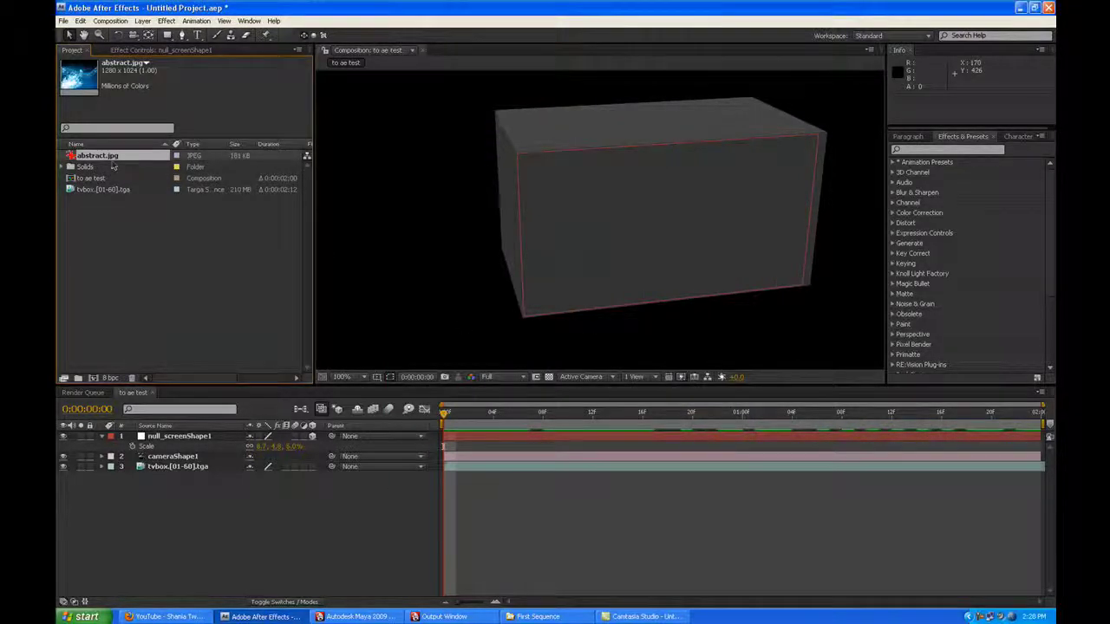
# Replace the null_screenShape1 layer's source in the to ae test composition with abstract.jpg
pyautogui.click(191, 436)
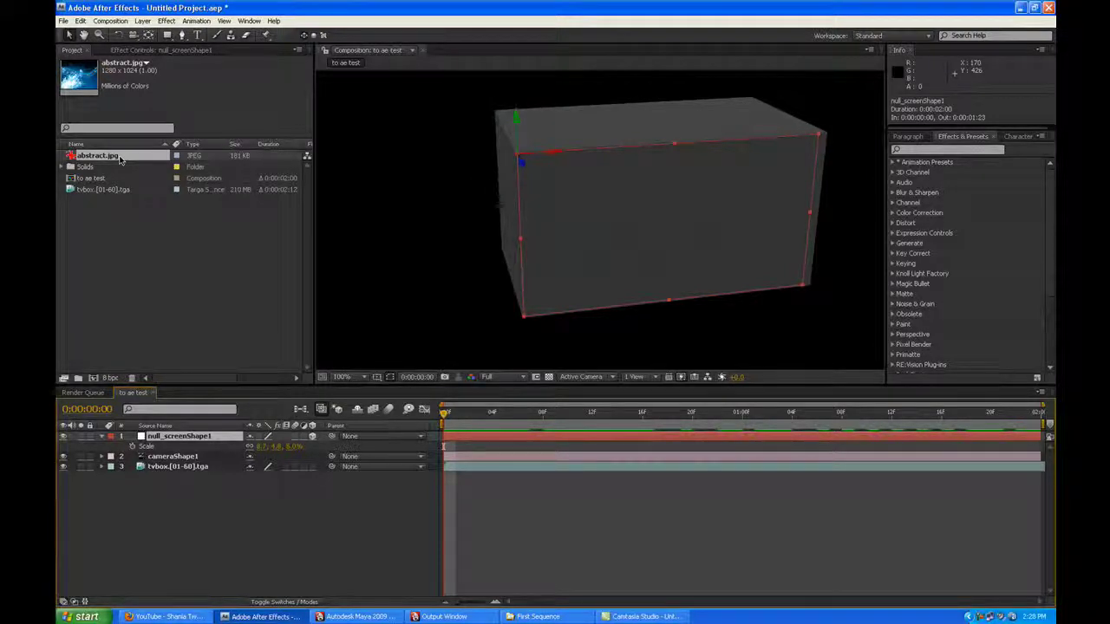
pyautogui.keyDown('alt'); pyautogui.moveTo(100, 157); pyautogui.dragTo(197, 424); pyautogui.keyUp('alt')
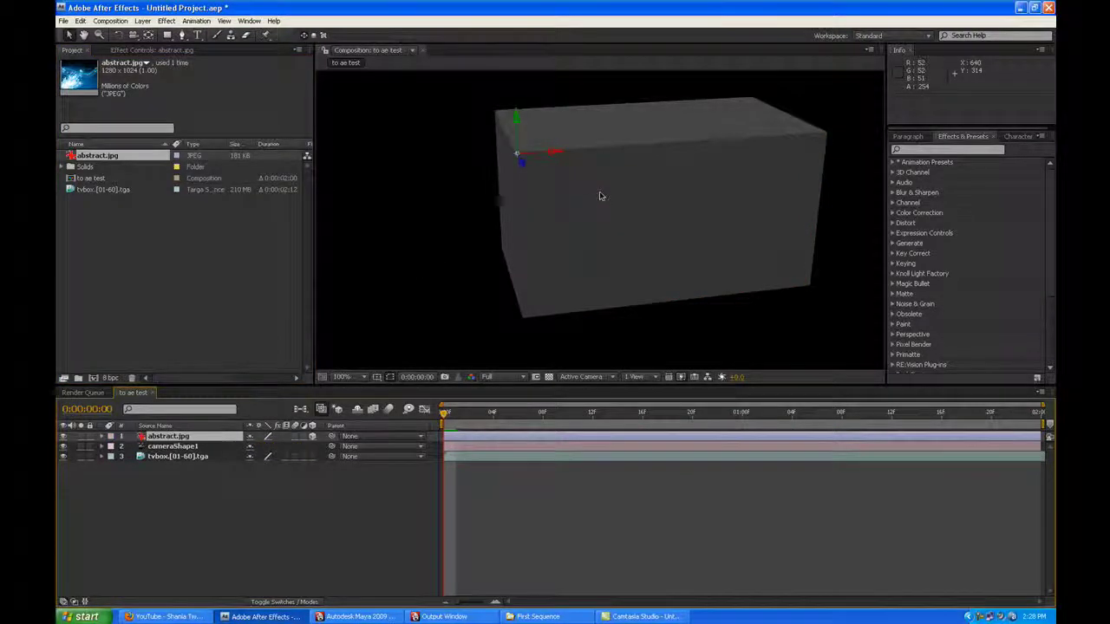
pyautogui.scroll(-2, 599, 196)
pyautogui.scroll(2, 599, 195)
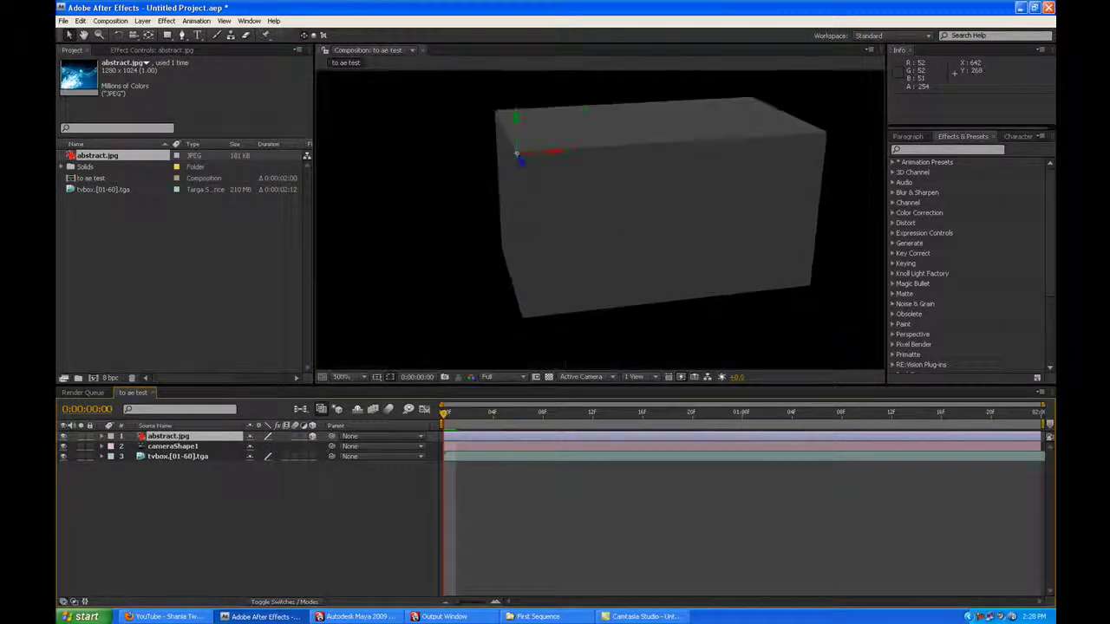
# Set the abstract.jpg layer's Opacity to 100%
pyautogui.click(230, 439)
pyautogui.press('t')
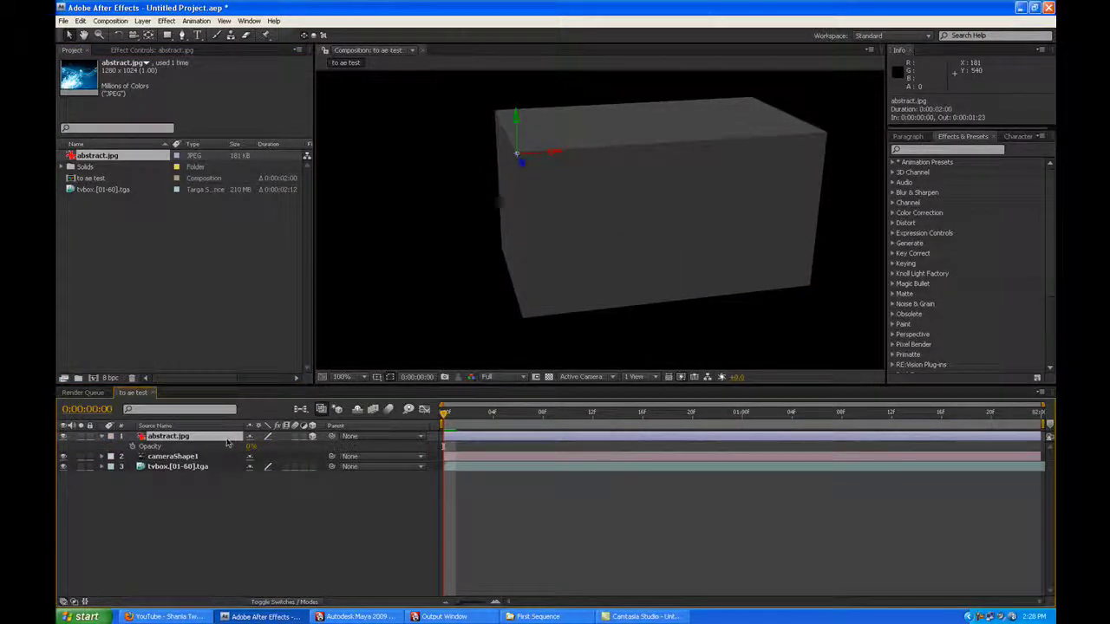
pyautogui.moveTo(249, 446); pyautogui.dragTo(395, 451)
pyautogui.scroll(-2, 644, 230)
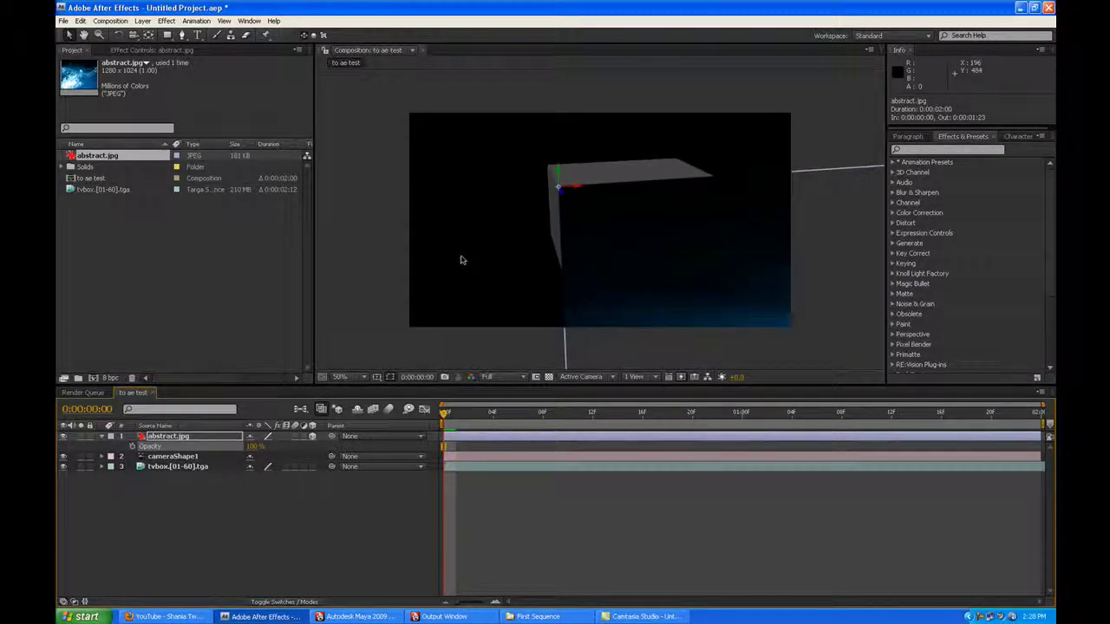
# Scale the abstract.jpg layer to about 0.7, 0.5, 0.4% so it fits the front face of the box
pyautogui.press('s')
pyautogui.moveTo(260, 446); pyautogui.dragTo(236, 447)
pyautogui.press('.')
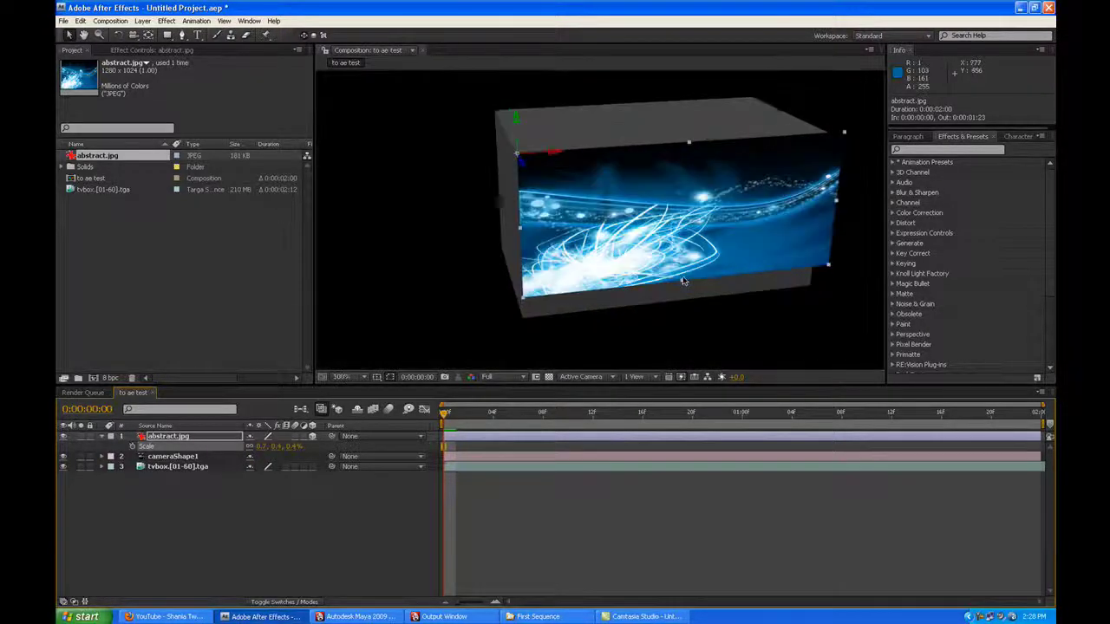
pyautogui.moveTo(814, 282); pyautogui.dragTo(813, 288)
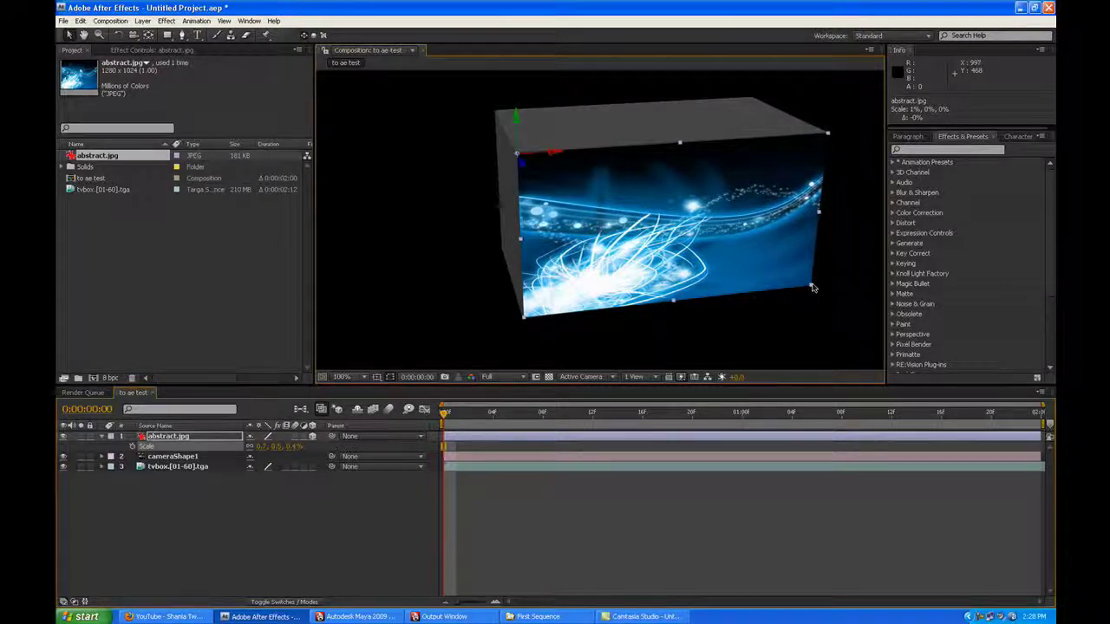
# Play a RAM preview to check whether the abstract image follows the box's front face
pyautogui.click(670, 501)
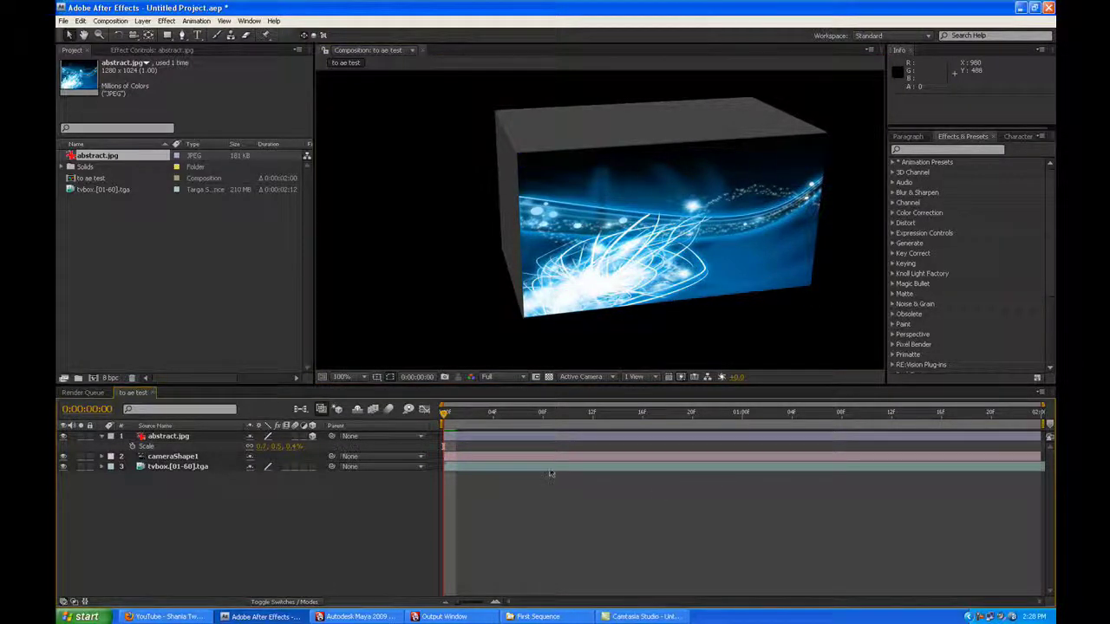
pyautogui.press('KP_0')
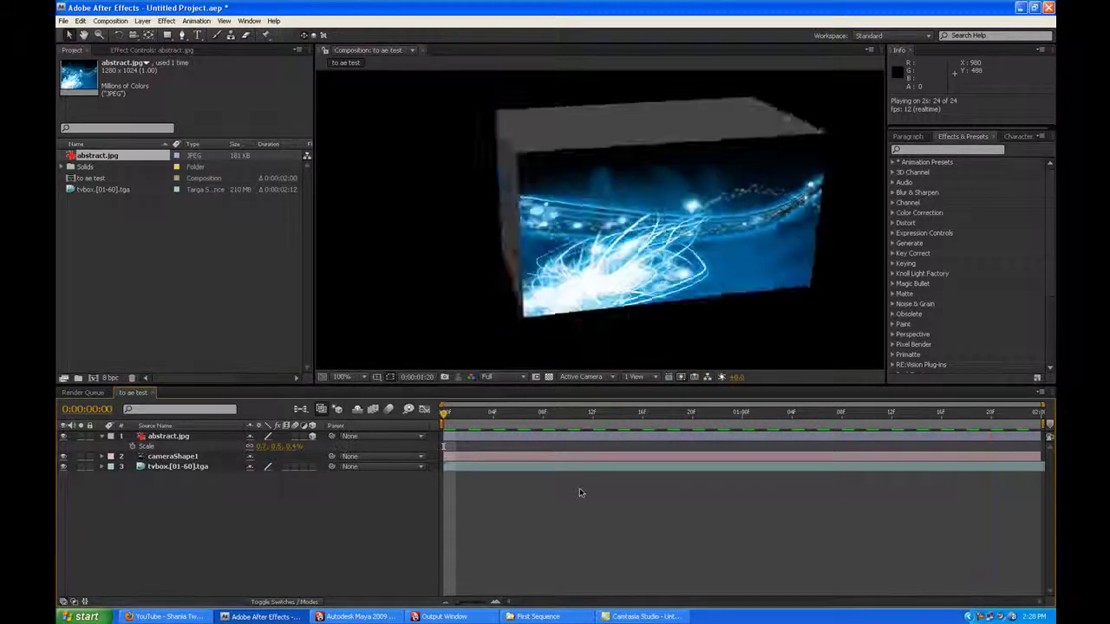
pyautogui.press('space')
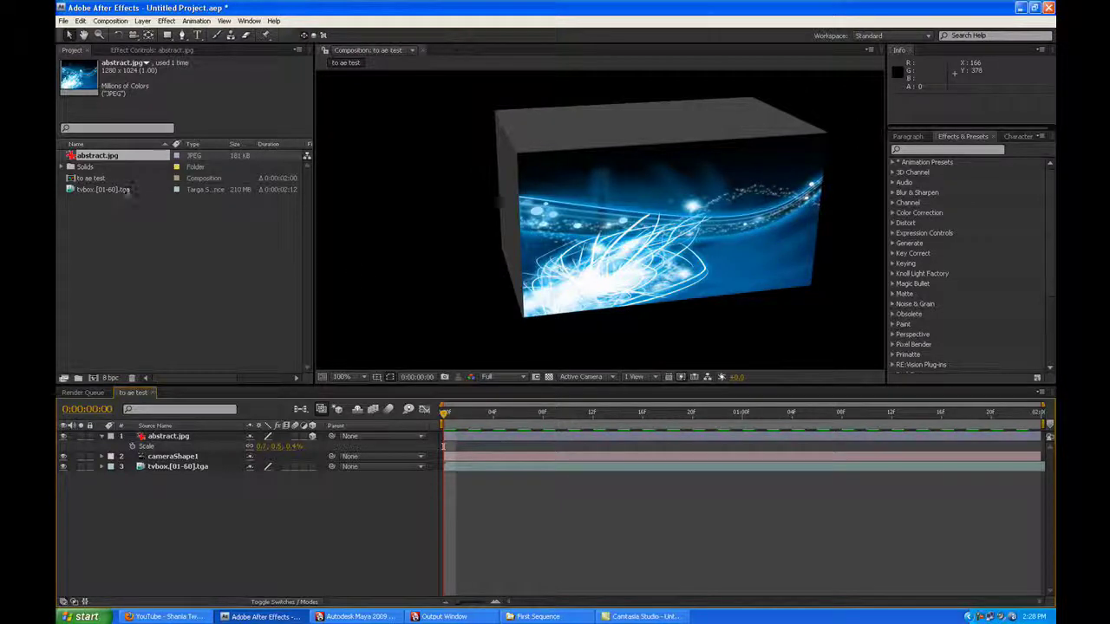
# Check the to ae test composition's frame rate, and switch to Maya to examine the working time unit in its preferences
pyautogui.click(93, 178)
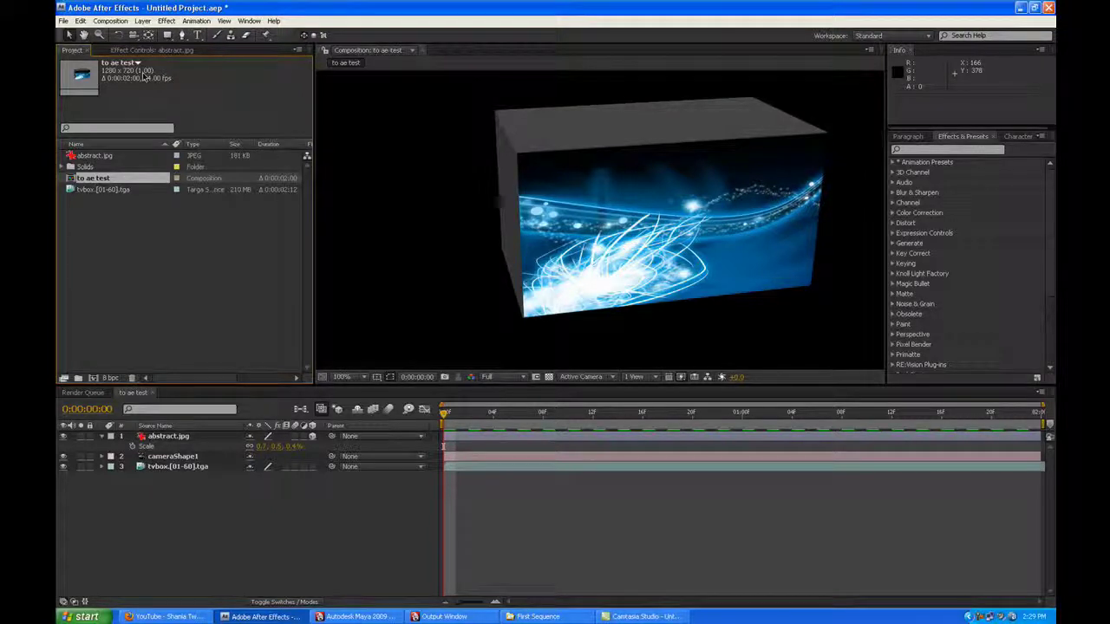
pyautogui.click(362, 616)
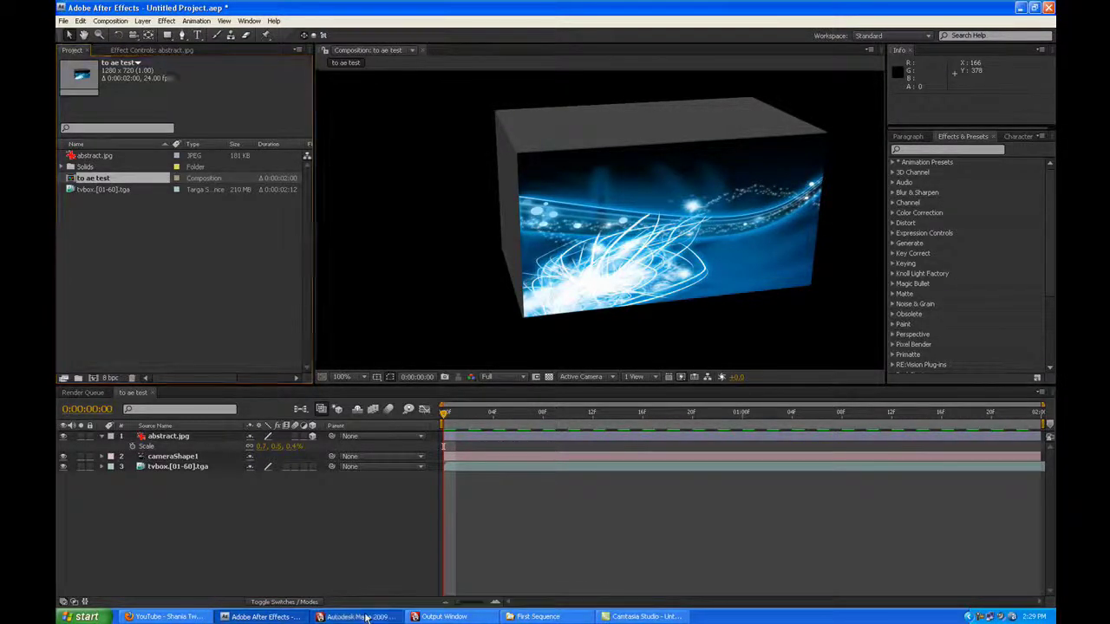
pyautogui.click(184, 20)
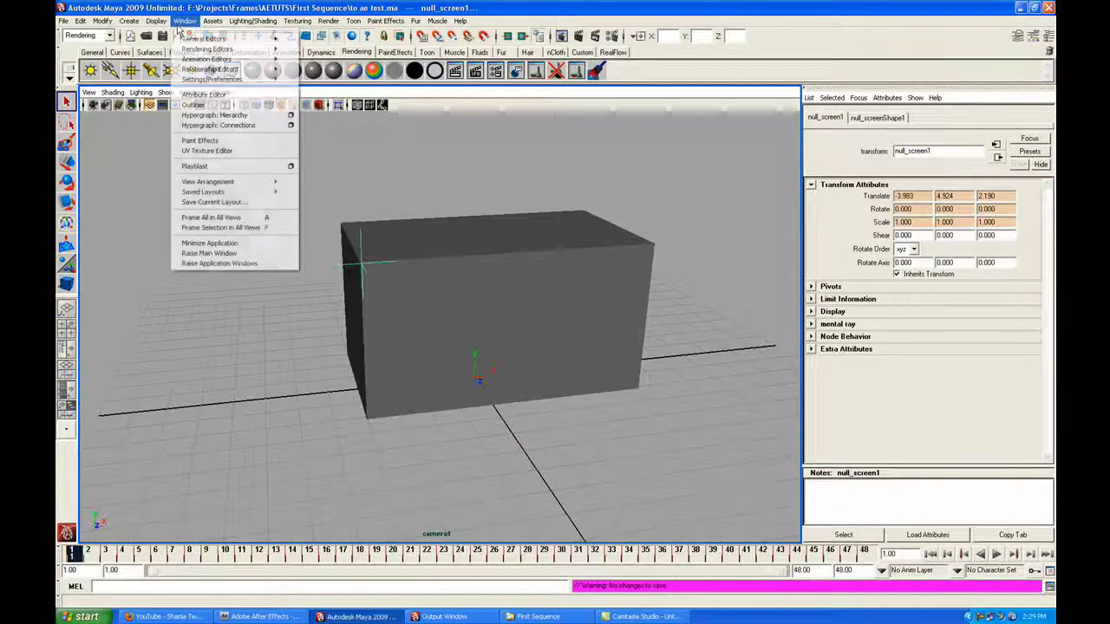
pyautogui.moveTo(212, 79)
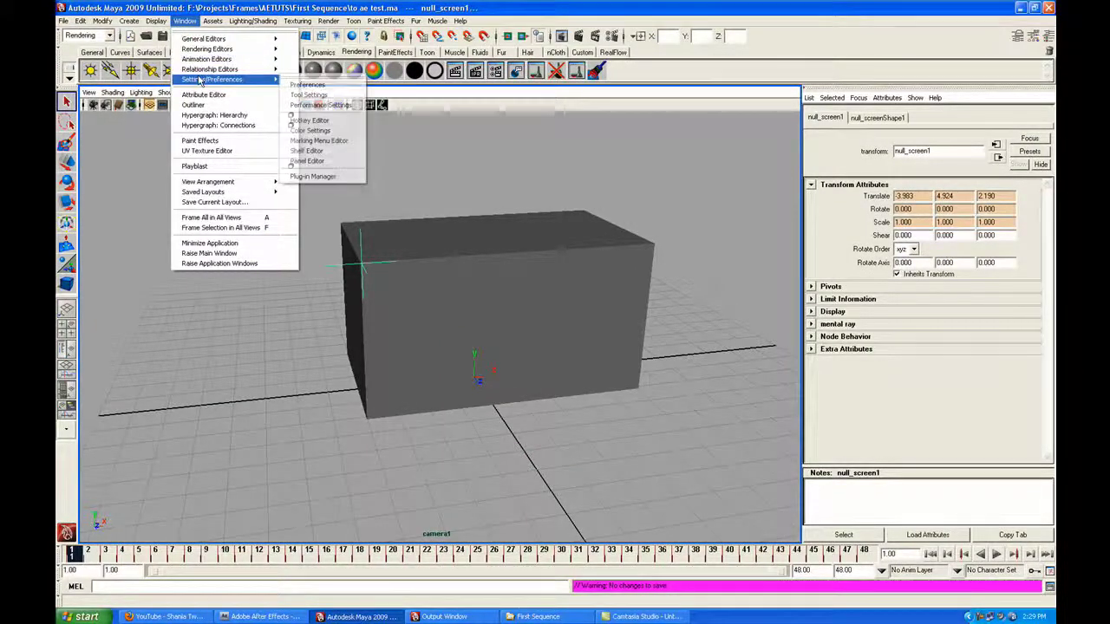
pyautogui.click(302, 86)
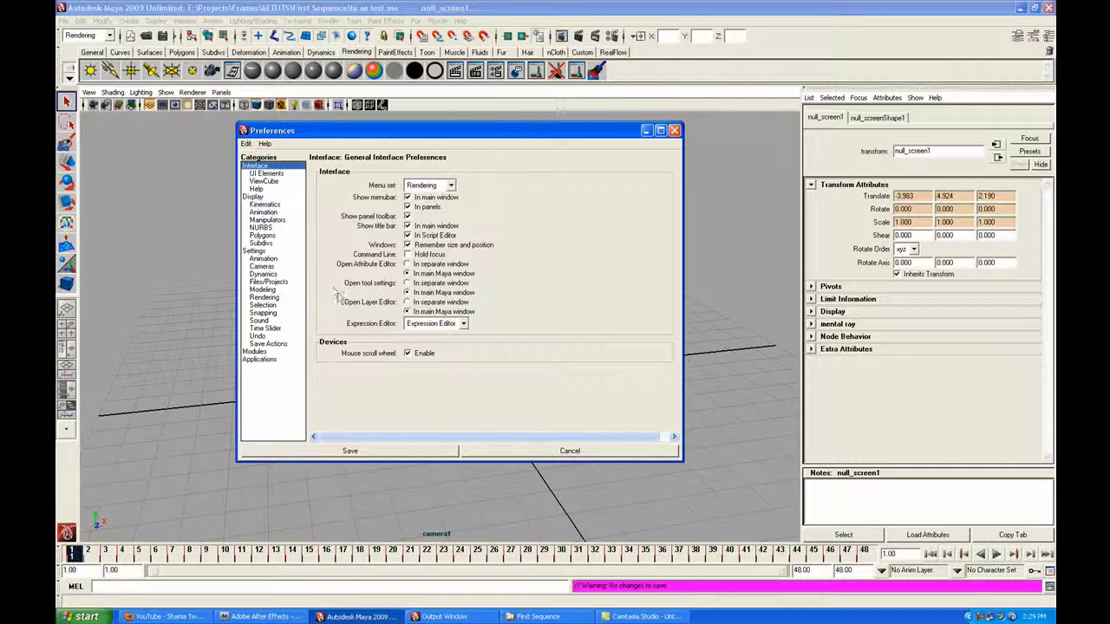
pyautogui.click(253, 252)
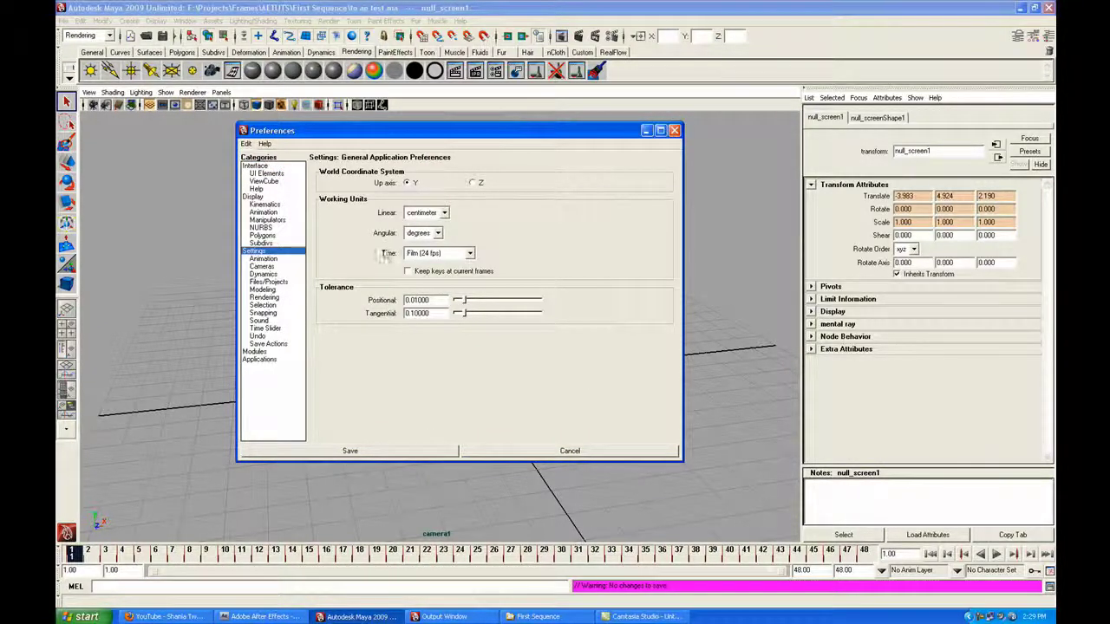
pyautogui.click(468, 253)
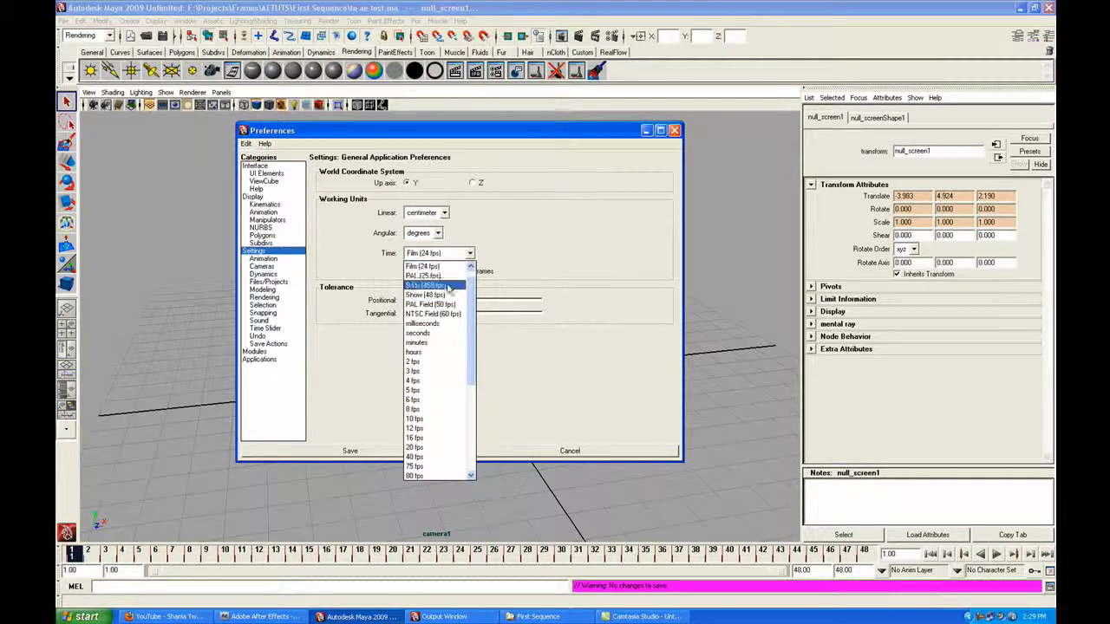
pyautogui.click(493, 248)
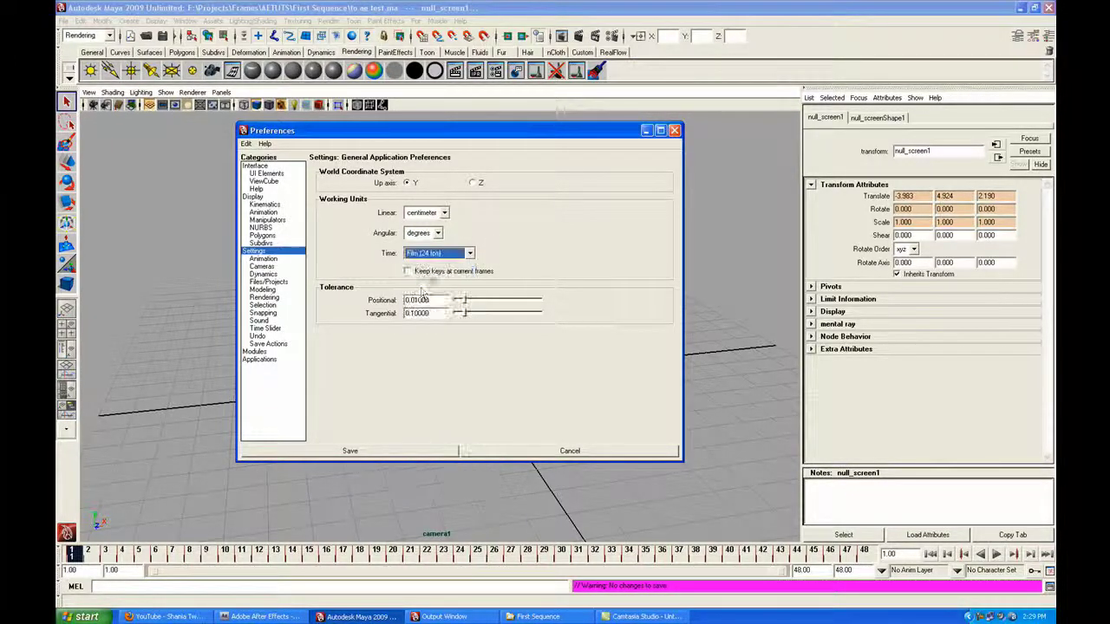
pyautogui.click(517, 451)
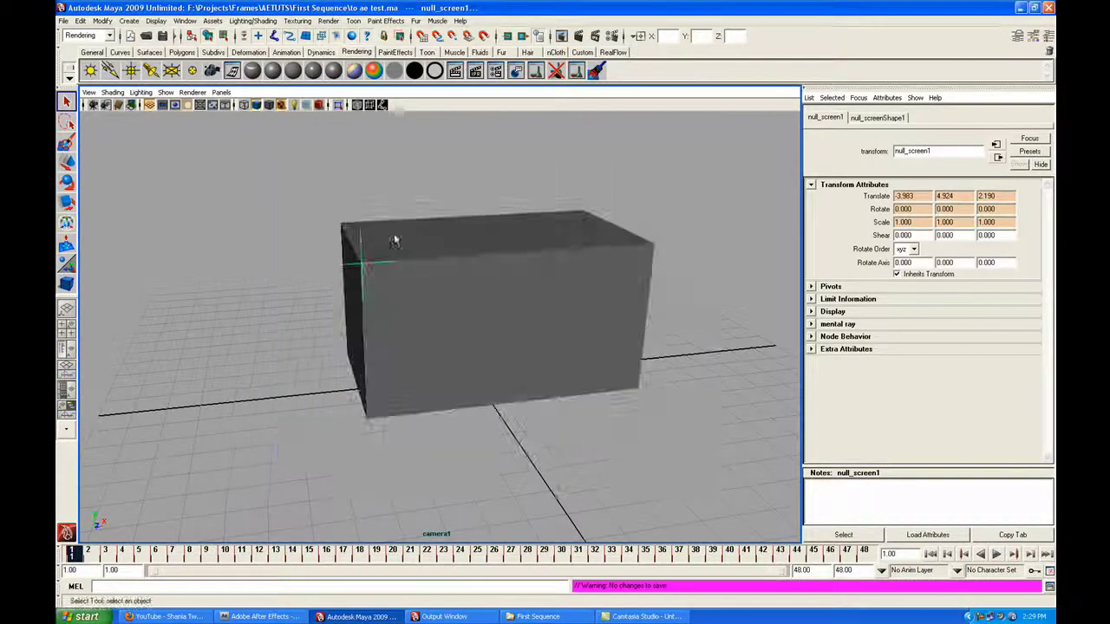
# Switch back to After Effects, check the tvbox sequence's frame rate, and set the import preference for sequence footage to 30 frames per second
pyautogui.click(260, 617)
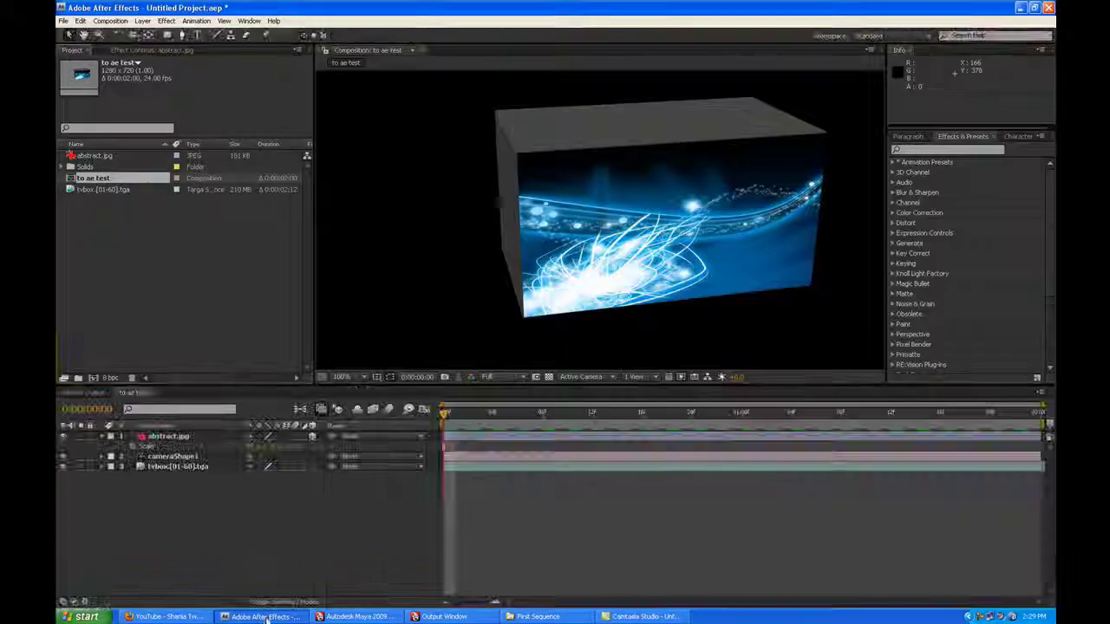
pyautogui.click(124, 190)
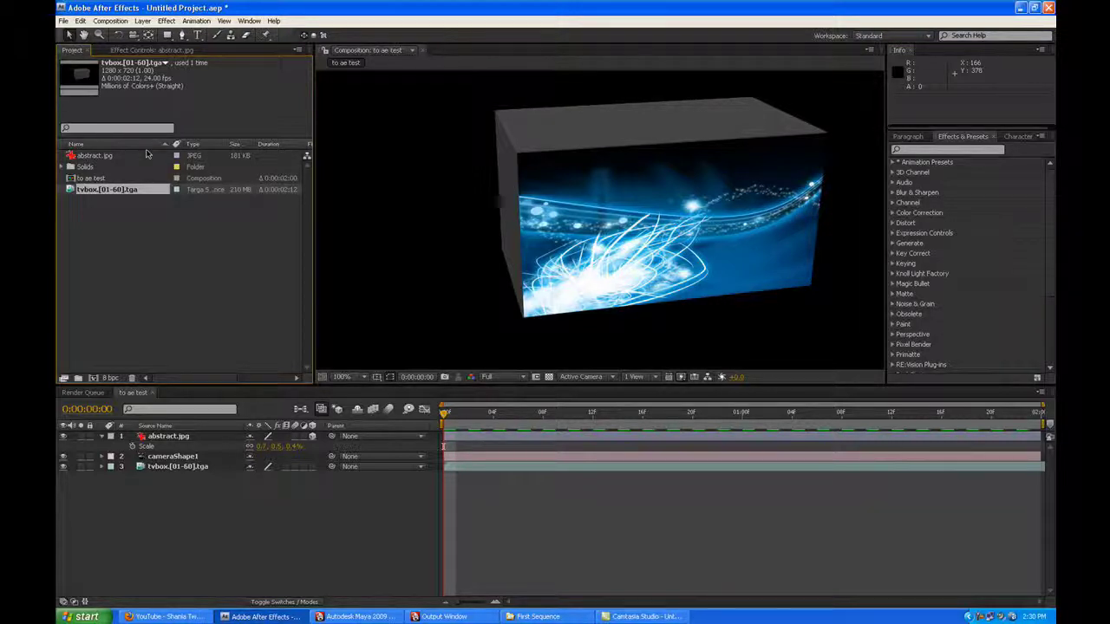
pyautogui.click(80, 20)
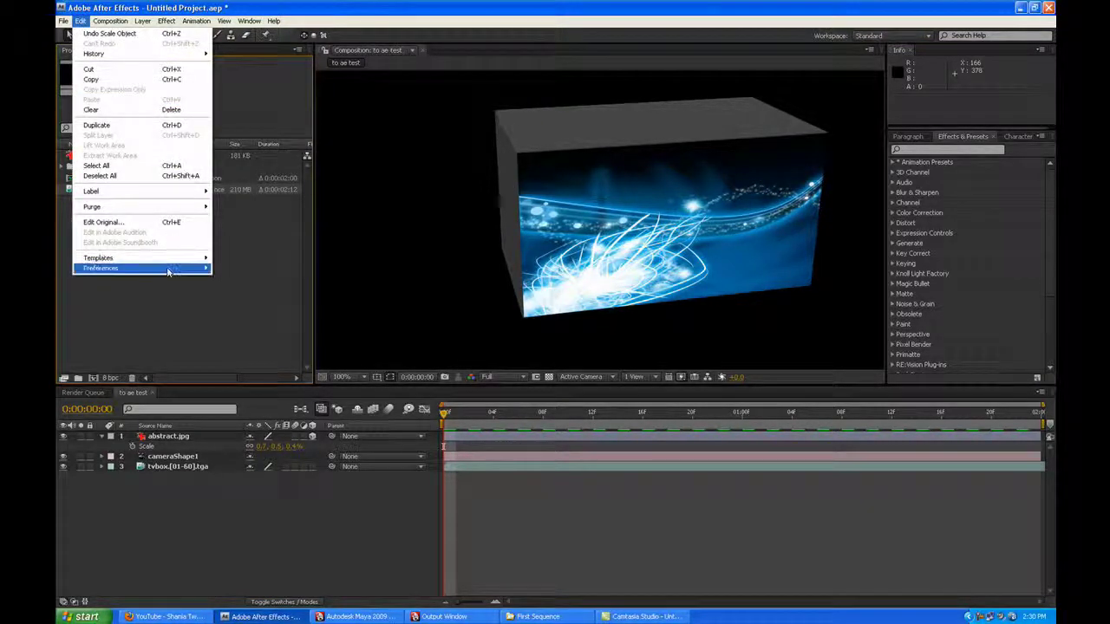
pyautogui.moveTo(170, 270)
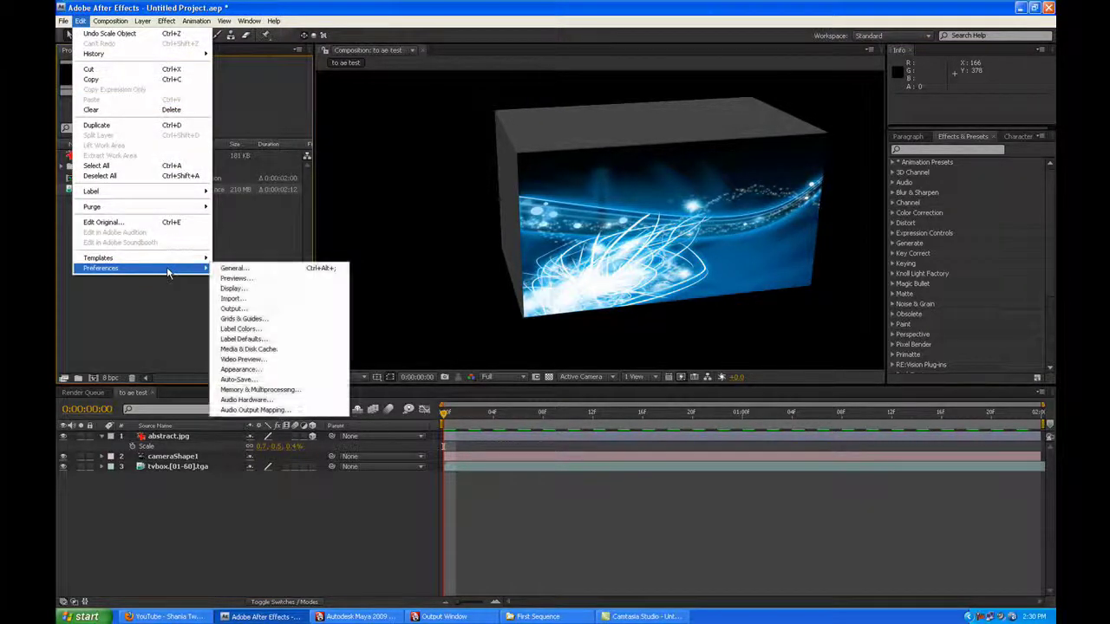
pyautogui.click(239, 295)
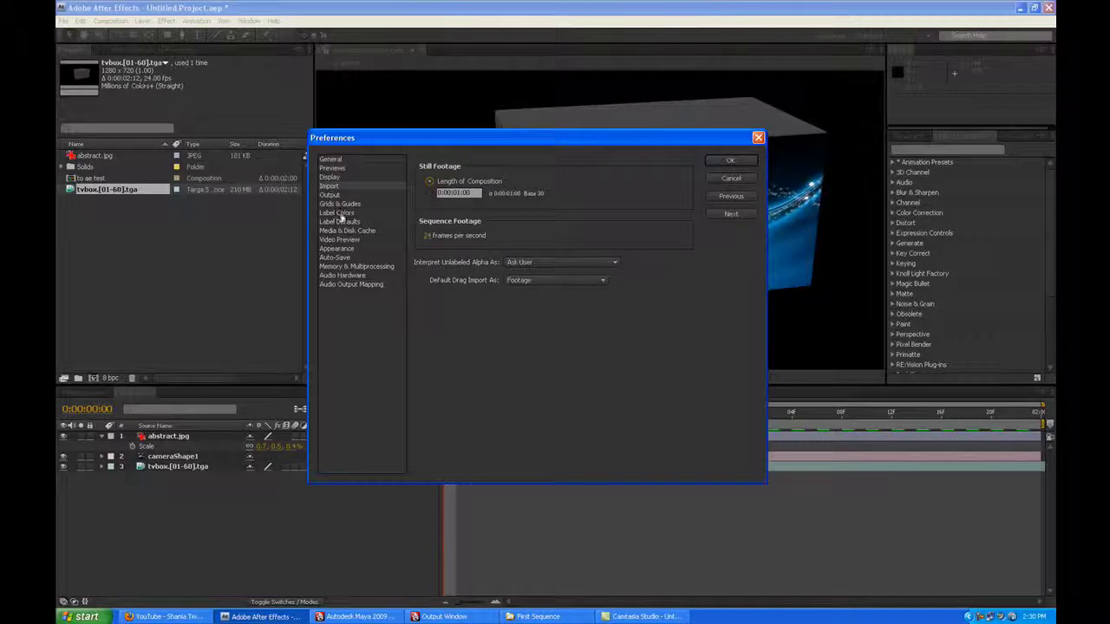
pyautogui.click(428, 235)
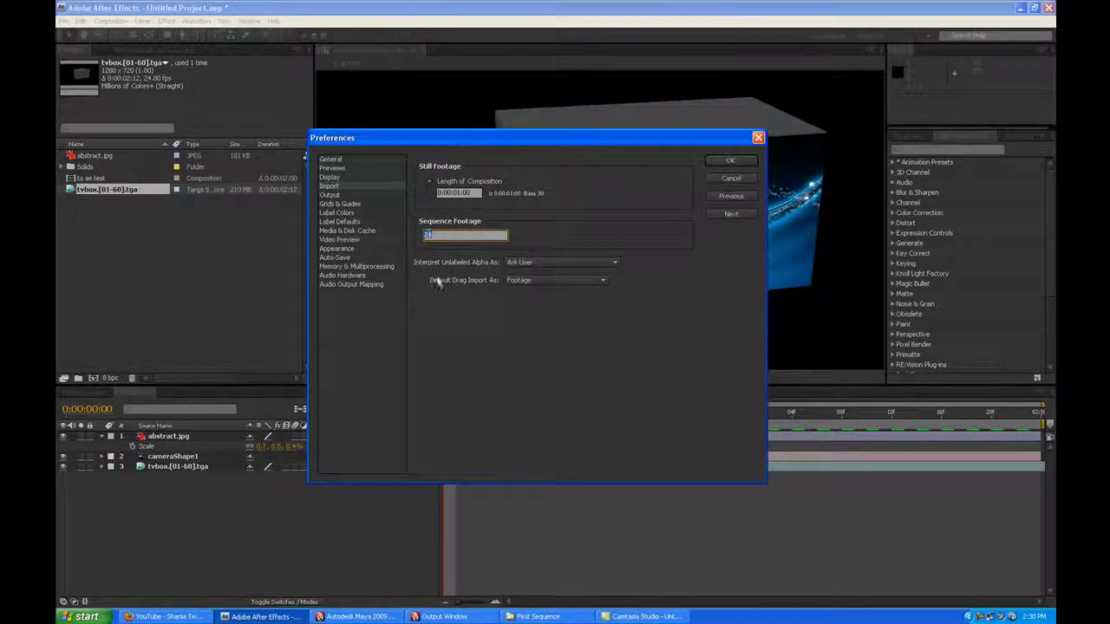
pyautogui.press('Return')
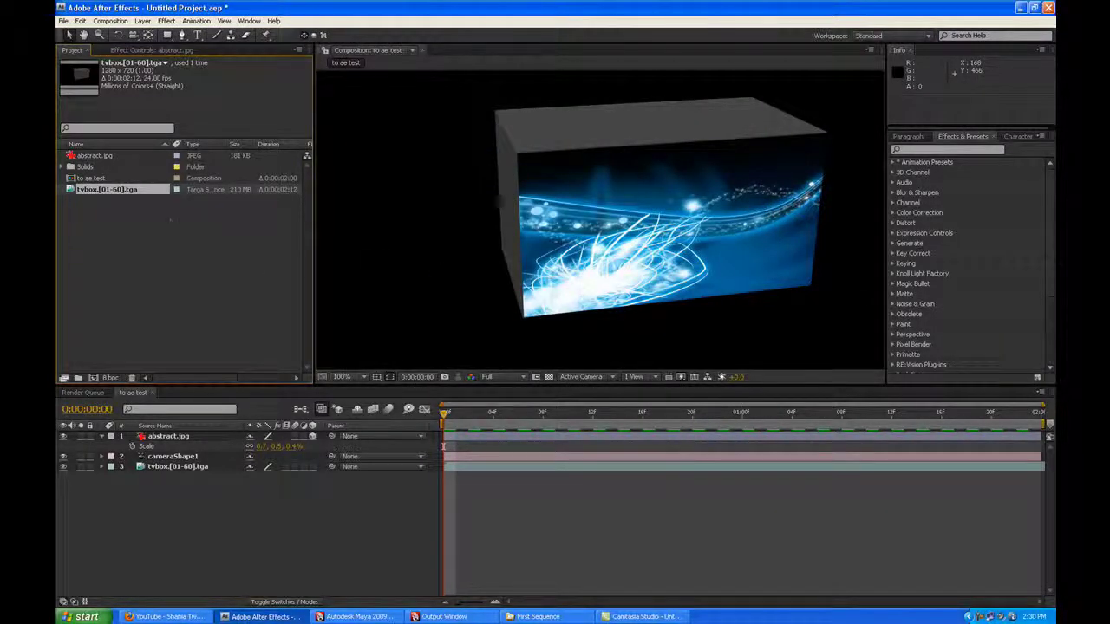
# Import tvbox.01 as a Targa sequence from F:\Projects\Frames\AETUTS\First Sequence
pyautogui.doubleClick(169, 251)
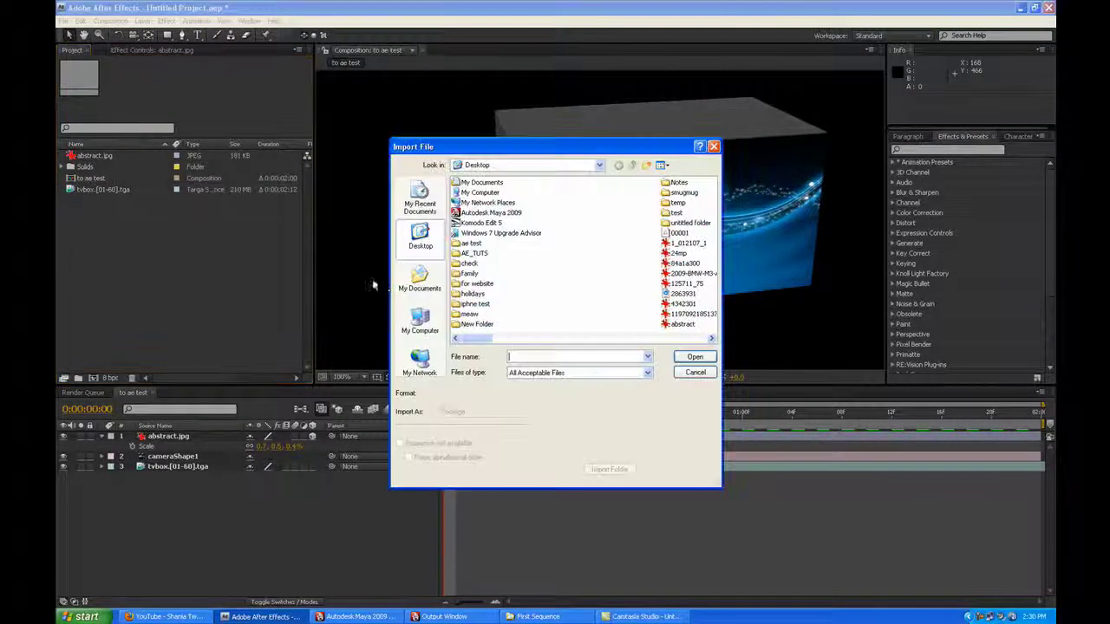
pyautogui.write('F:\\Projects\\Frames\\AETUTS\\First Sequence')
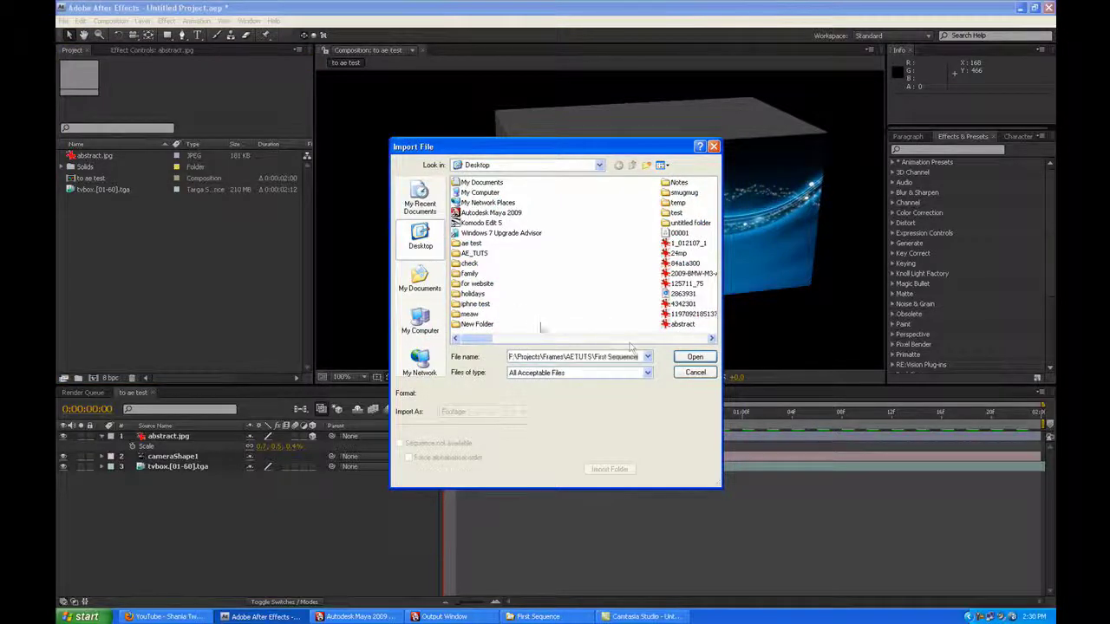
pyautogui.click(685, 356)
pyautogui.click(476, 217)
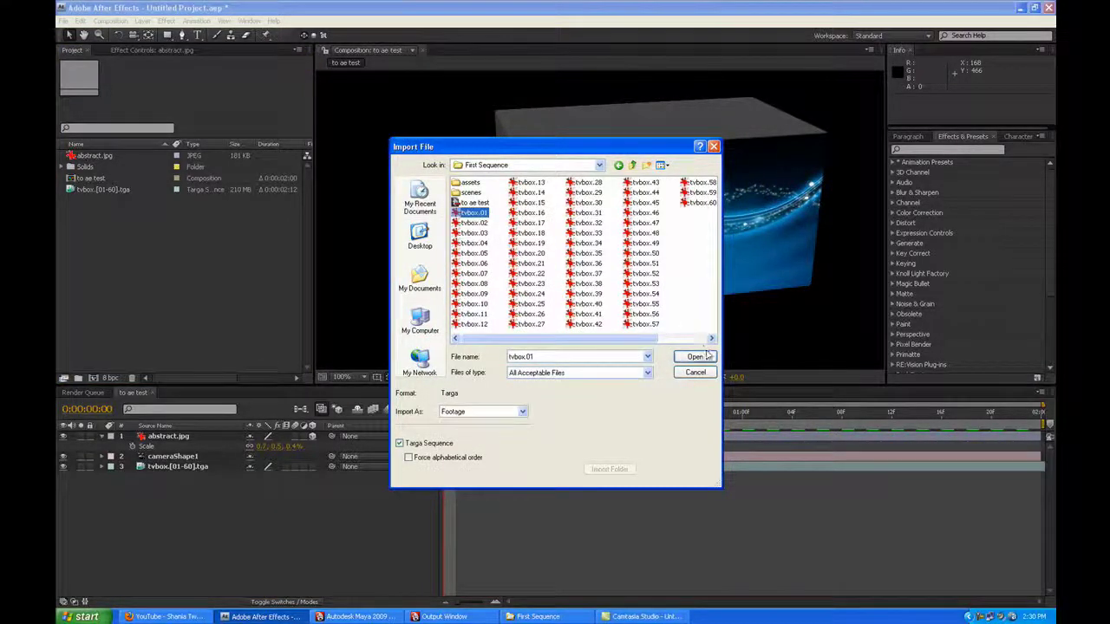
pyautogui.click(694, 356)
pyautogui.click(591, 379)
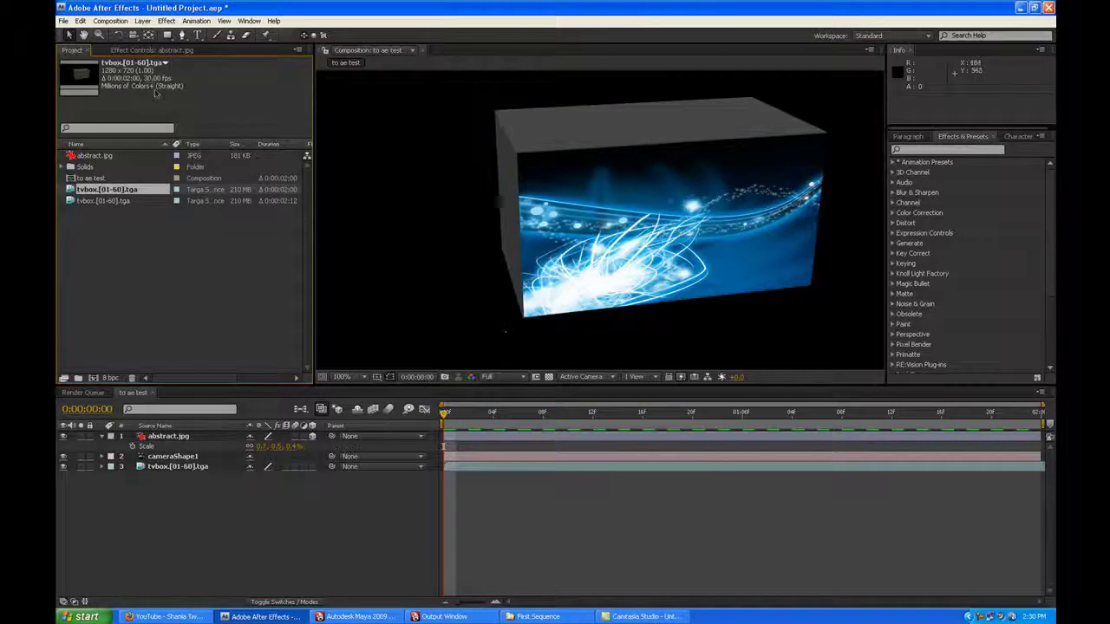
# Hide the original tvbox layer, add the 30 fps tvbox sequence at the bottom of the layer stack, and scrub through it to compare
pyautogui.click(180, 467)
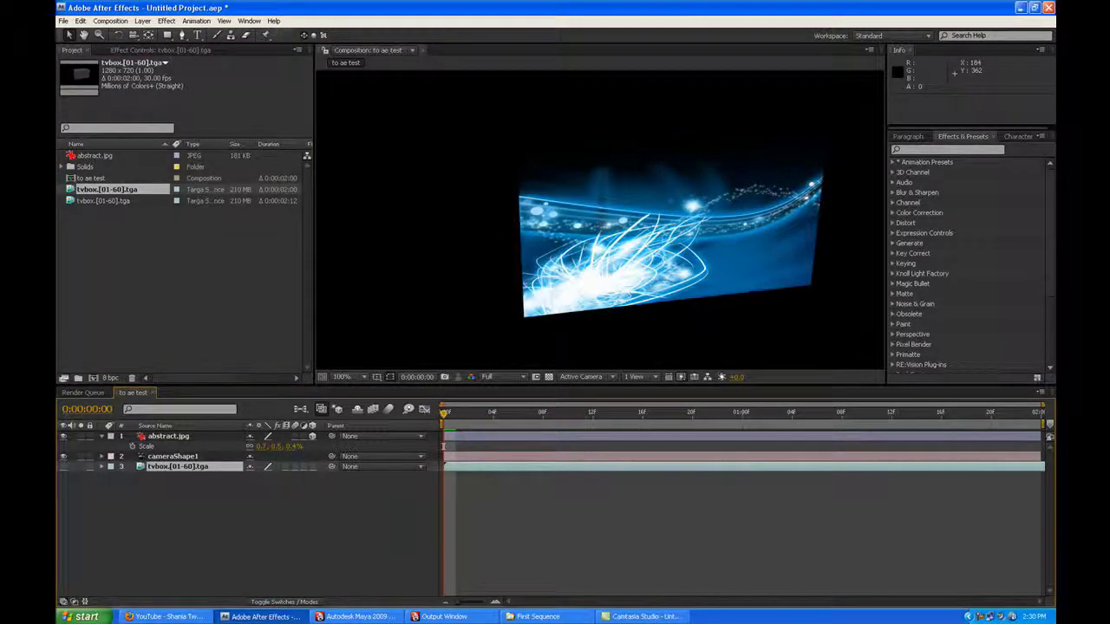
pyautogui.moveTo(126, 192); pyautogui.dragTo(240, 509)
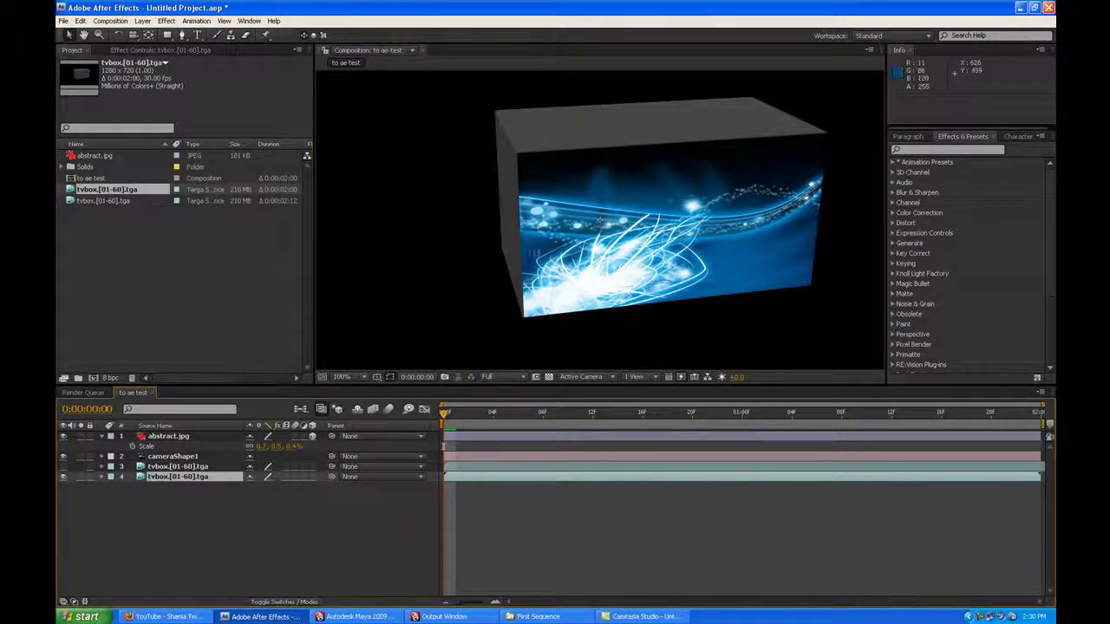
pyautogui.moveTo(447, 416); pyautogui.dragTo(412, 451)
# Delete the 30 fps tvbox layer, show the original tvbox layer again, and scrub the timeline to check the image's tracking
pyautogui.click(217, 479)
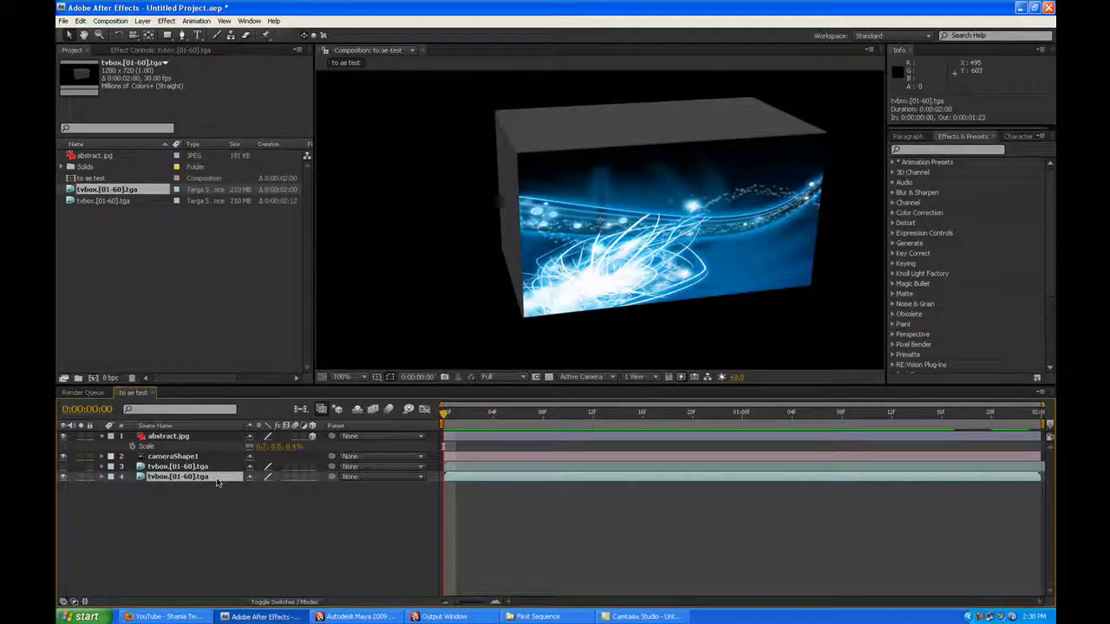
pyautogui.press('Delete')
pyautogui.click(64, 468)
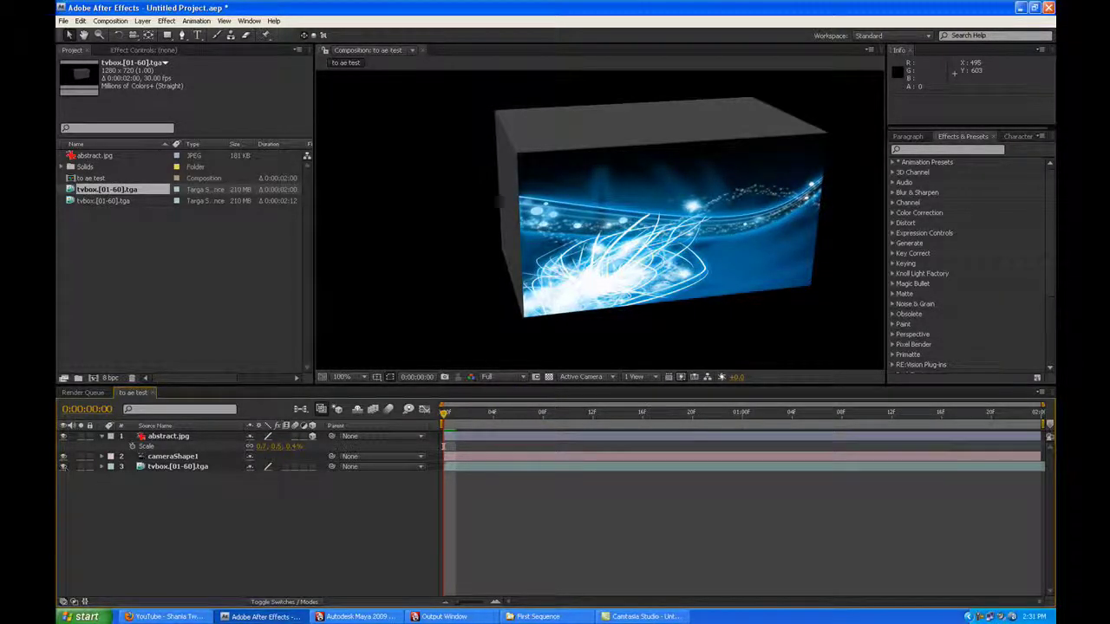
pyautogui.moveTo(444, 415); pyautogui.dragTo(593, 414)
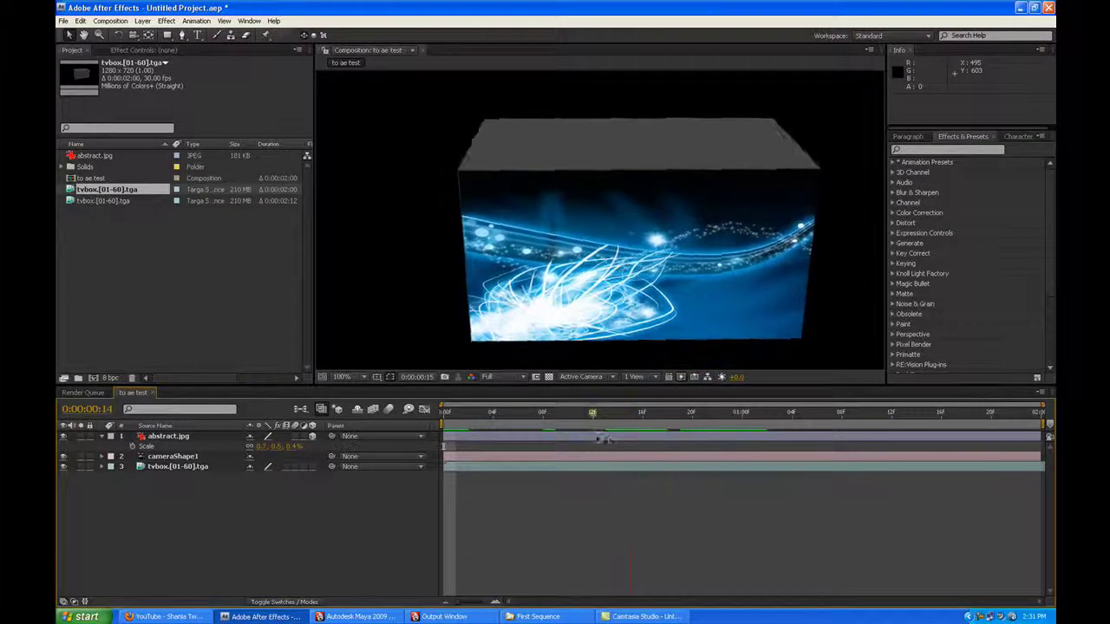
# Preview the composition to check the image's tracking on the box
pyautogui.press('space')
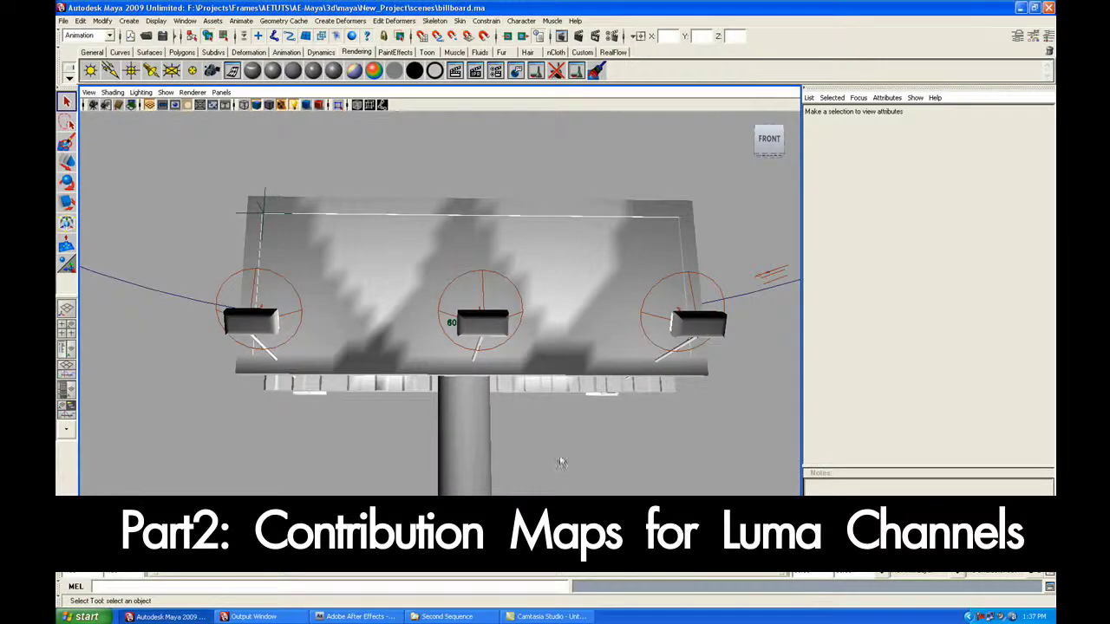
# Render the front view of the billboard scene in Maya and compare the render's alpha and color channels
pyautogui.keyDown('alt'); pyautogui.moveTo(565, 449); pyautogui.dragTo(560, 502); pyautogui.keyUp('alt')
pyautogui.scroll(3, 584, 450)
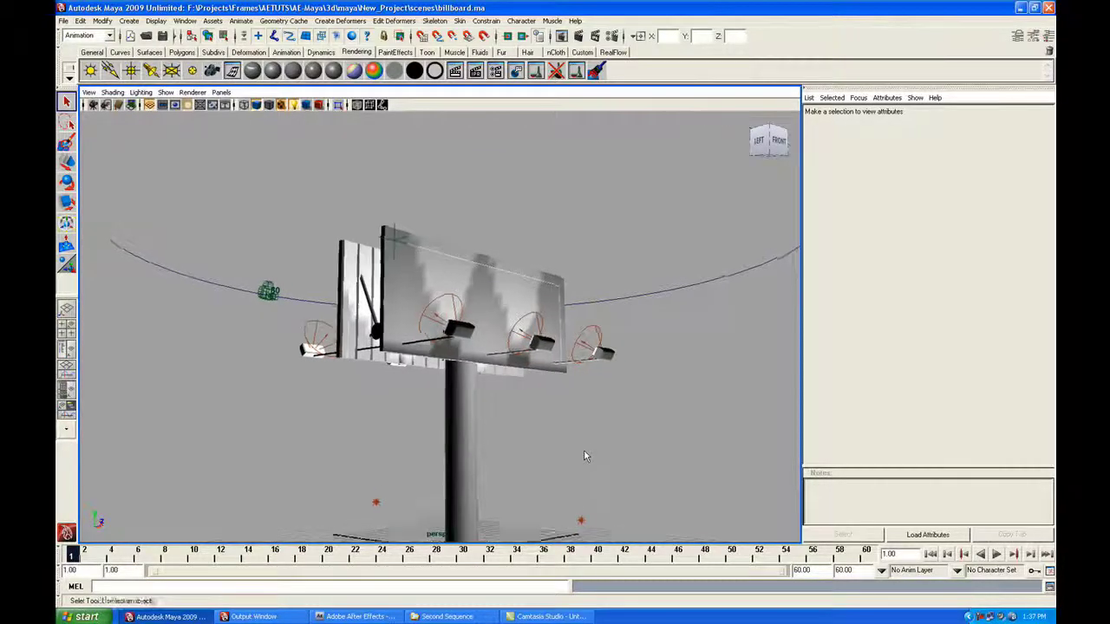
pyautogui.keyDown('alt'); pyautogui.moveTo(584, 450); pyautogui.dragTo(547, 450); pyautogui.keyUp('alt')
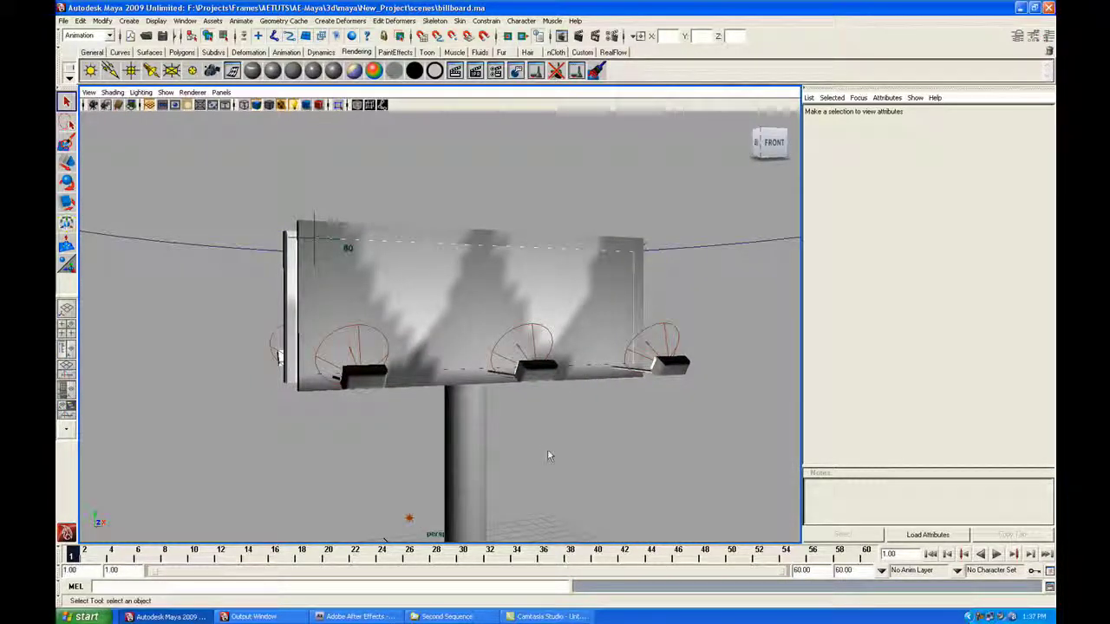
pyautogui.keyDown('alt'); pyautogui.moveTo(567, 463); pyautogui.dragTo(514, 456); pyautogui.keyUp('alt')
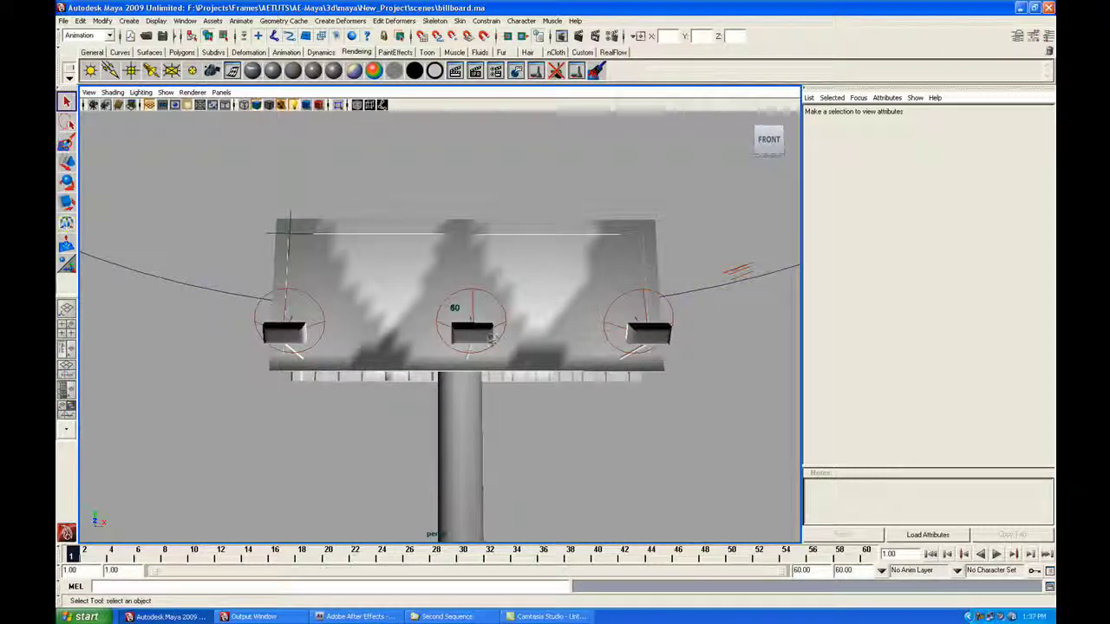
pyautogui.keyDown('alt'); pyautogui.moveTo(606, 423); pyautogui.dragTo(604, 413); pyautogui.keyUp('alt')
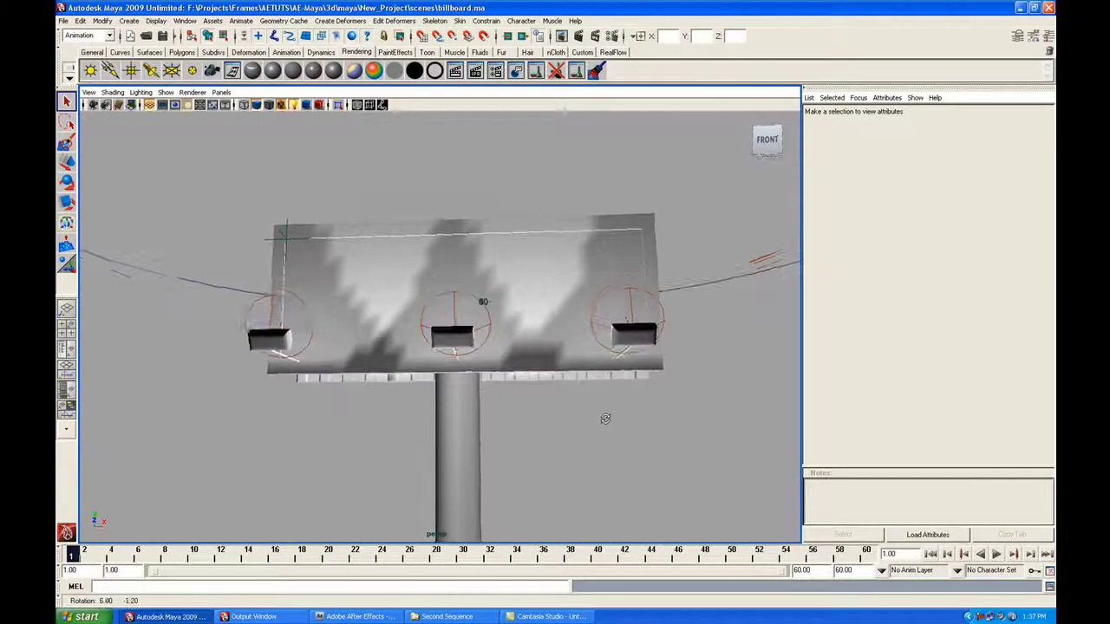
pyautogui.click(454, 70)
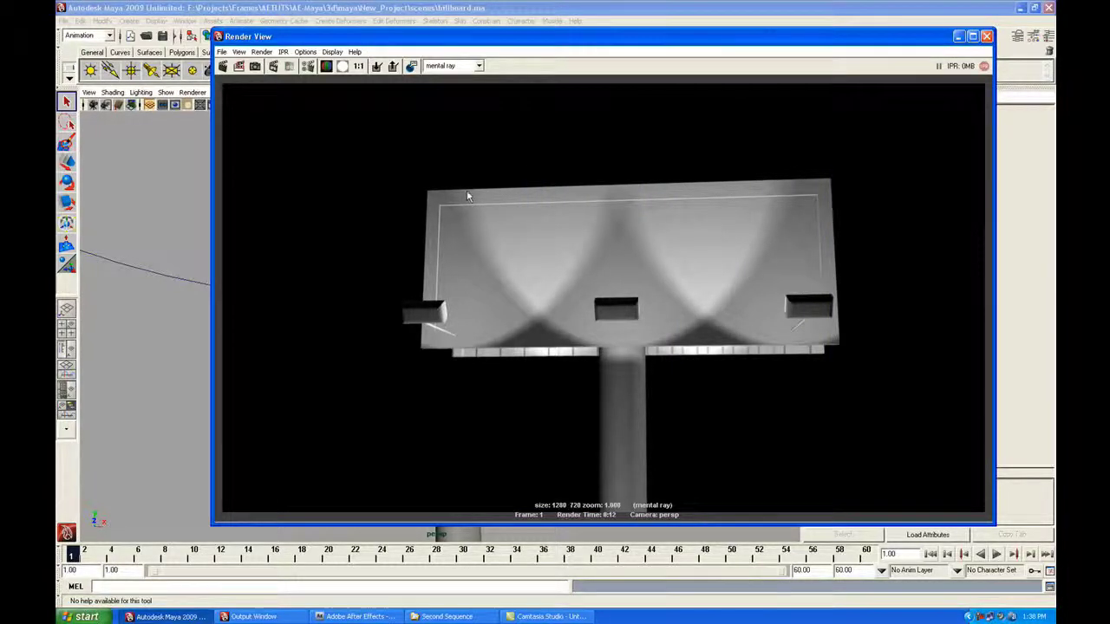
pyautogui.click(344, 66)
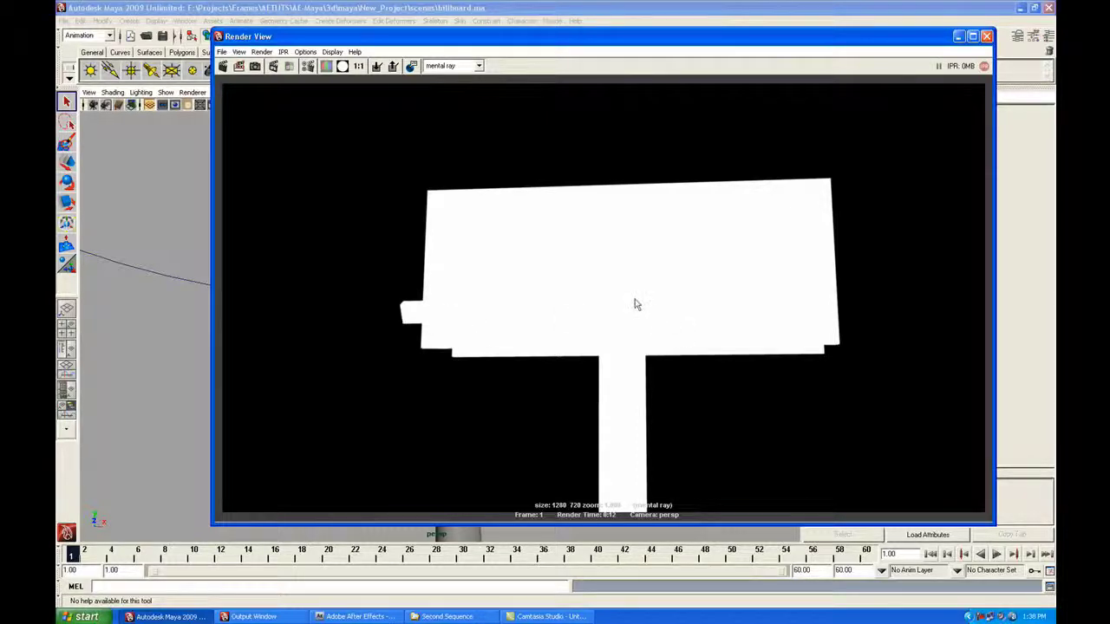
pyautogui.click(325, 66)
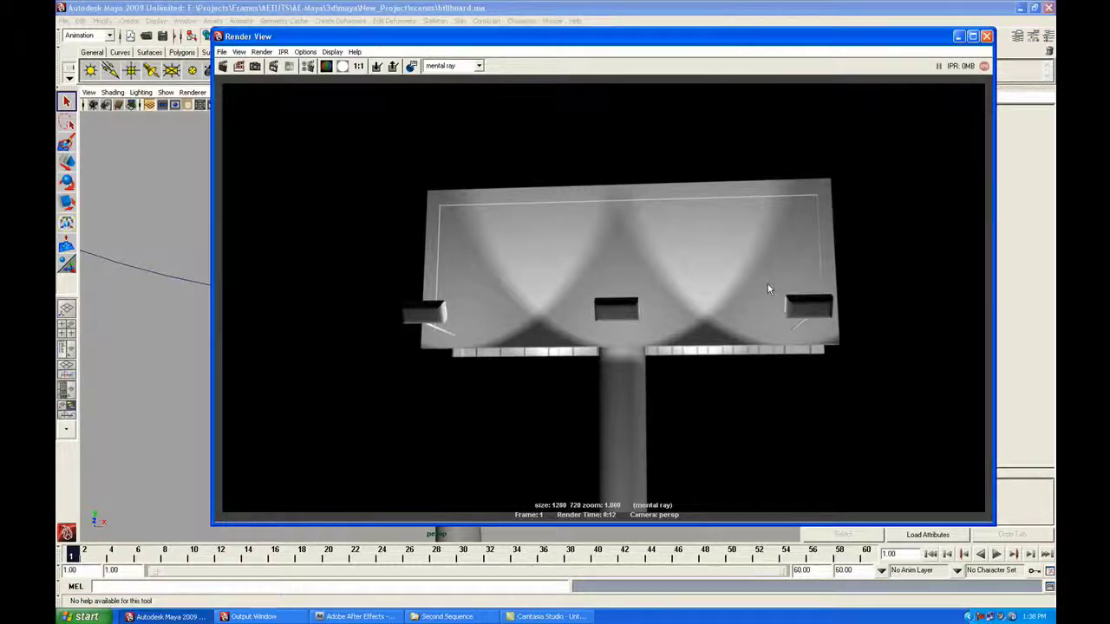
pyautogui.click(986, 36)
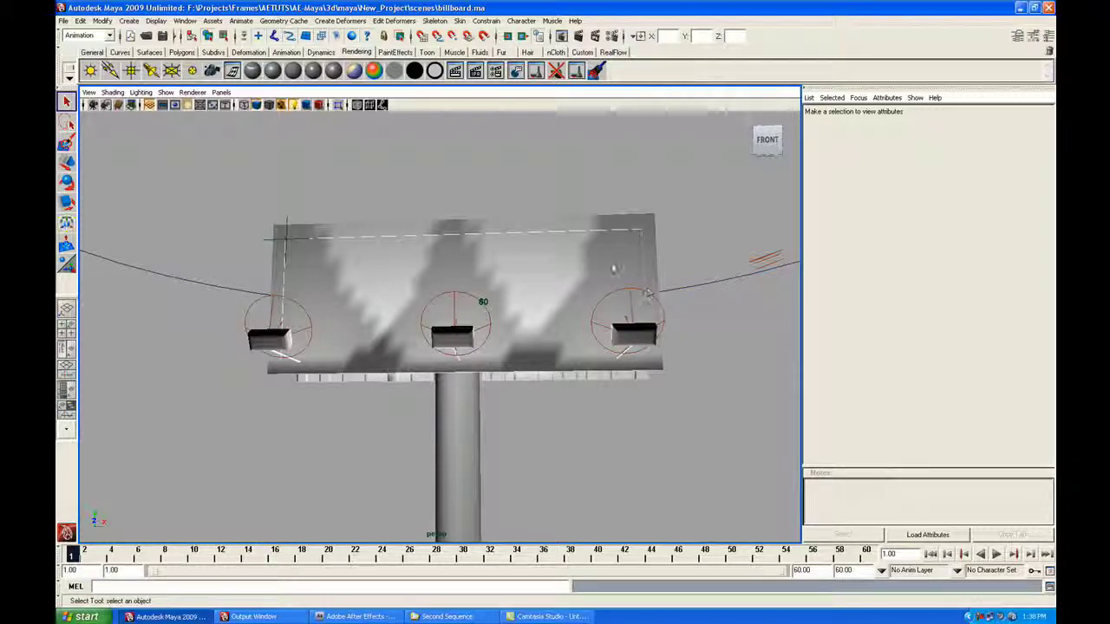
# Open the render settings and choose mental ray as the renderer
pyautogui.click(612, 37)
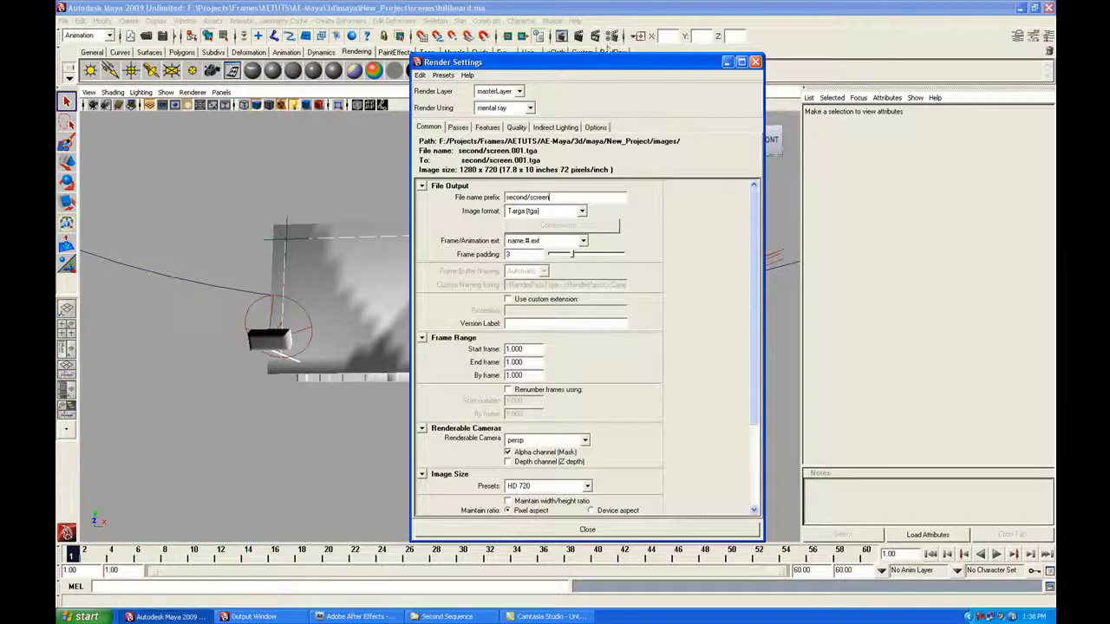
pyautogui.moveTo(598, 65); pyautogui.dragTo(575, 67)
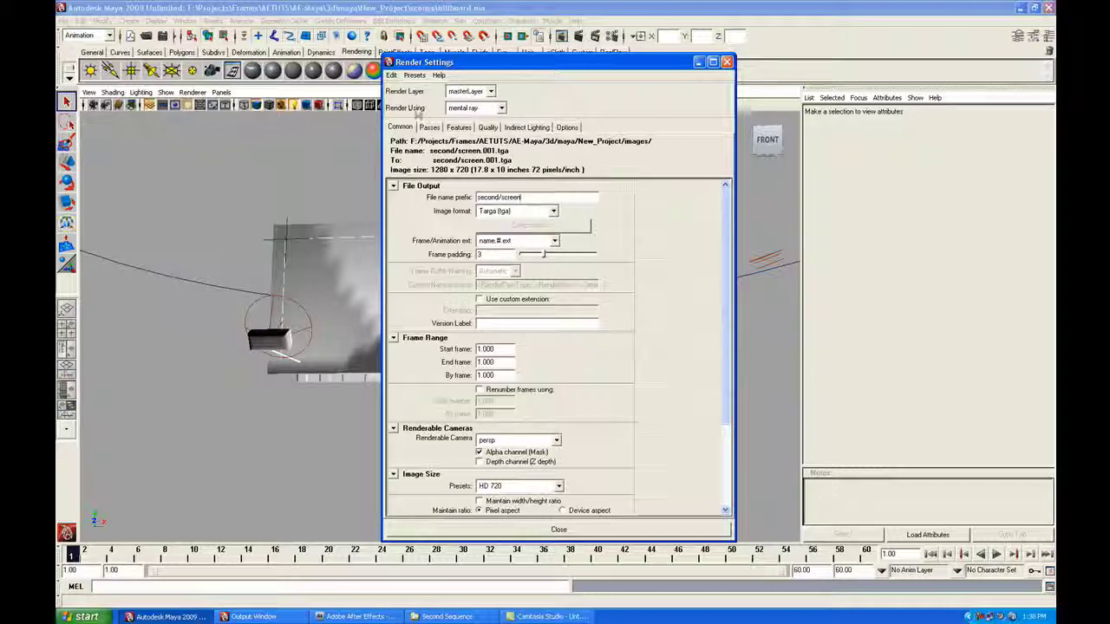
pyautogui.click(499, 108)
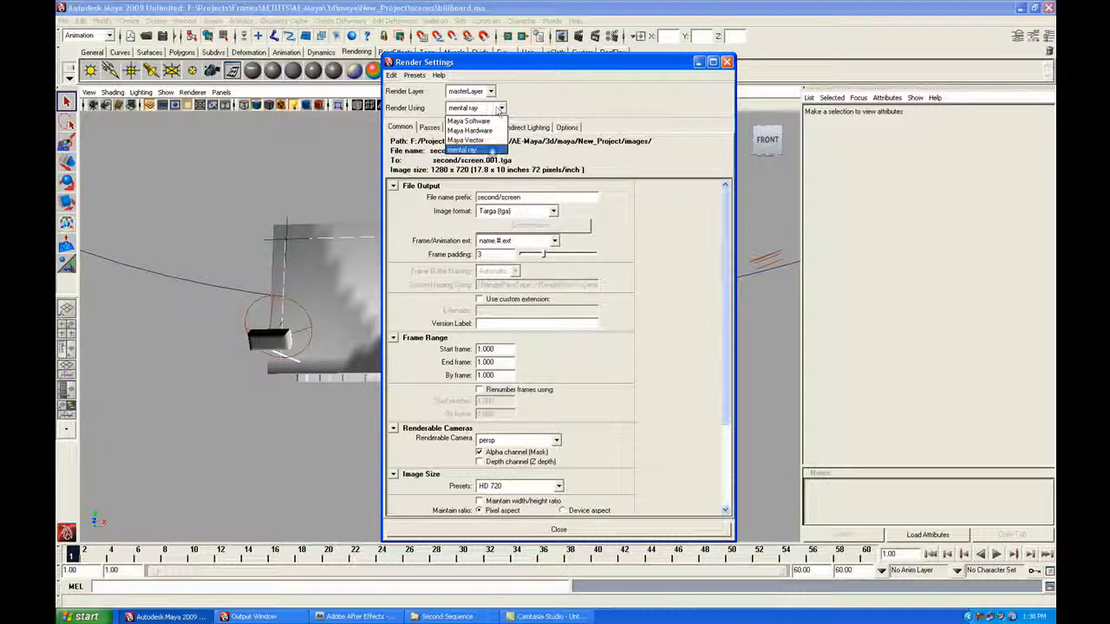
pyautogui.click(464, 149)
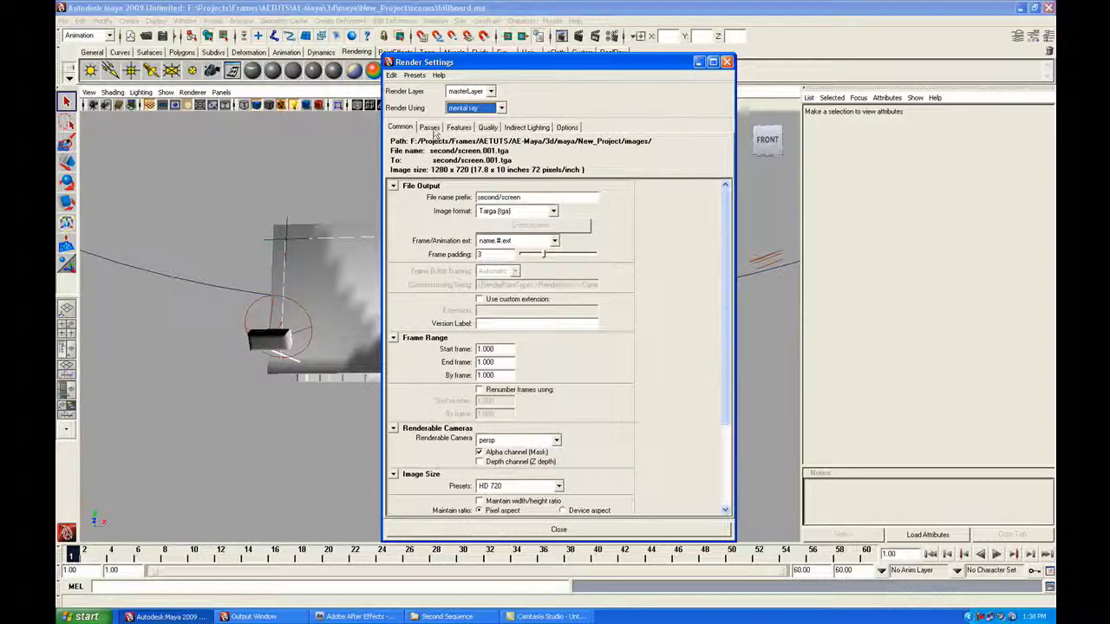
# Switch the renderer to Maya Software to compare the available settings with mental ray's, and return it to mental ray
pyautogui.click(433, 128)
pyautogui.click(399, 128)
pyautogui.click(475, 108)
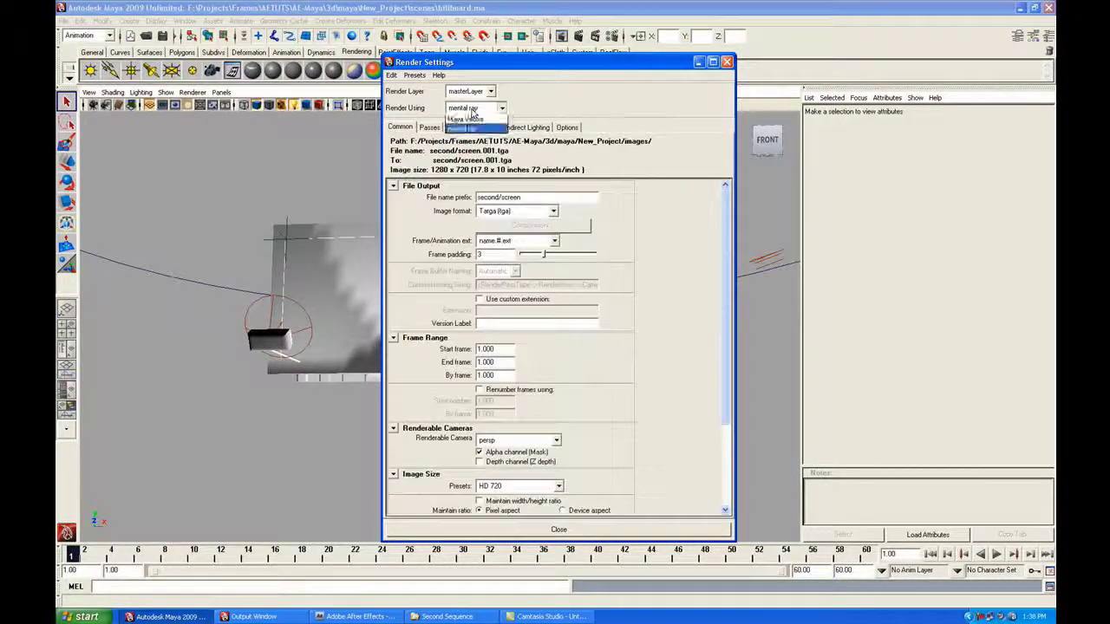
pyautogui.click(474, 121)
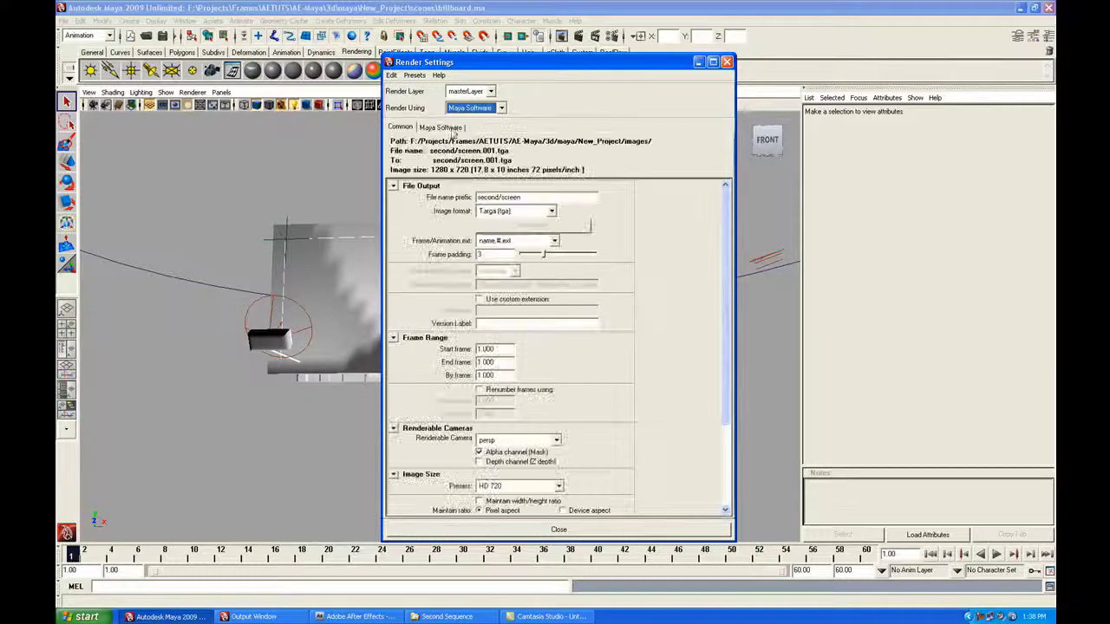
pyautogui.click(475, 107)
pyautogui.click(477, 150)
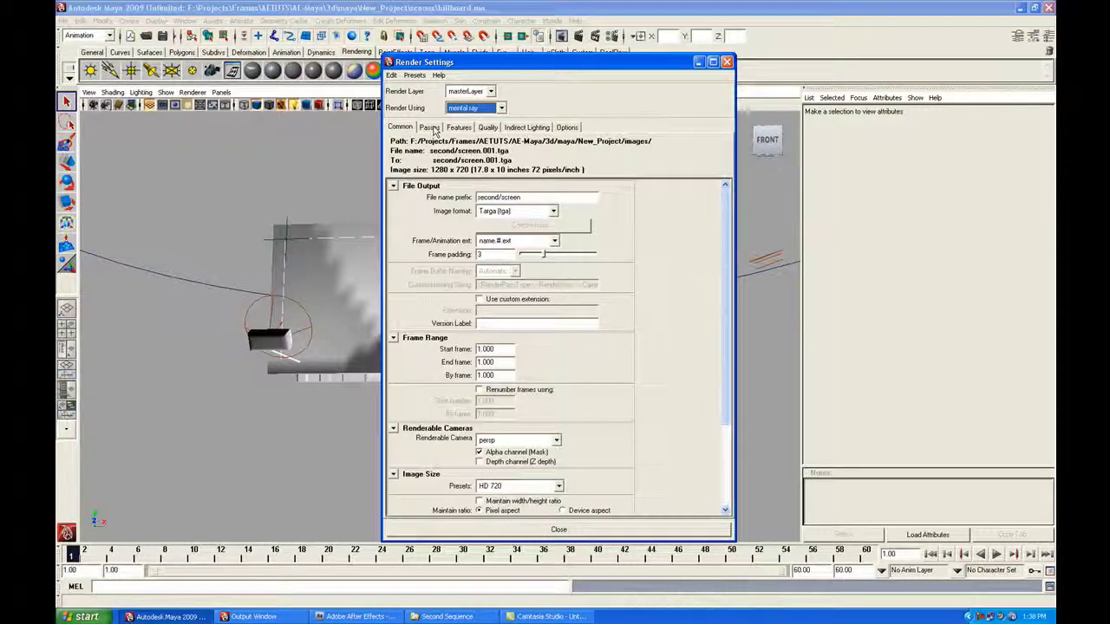
# Create Beauty and Matte render passes in the mental ray pass settings
pyautogui.click(431, 128)
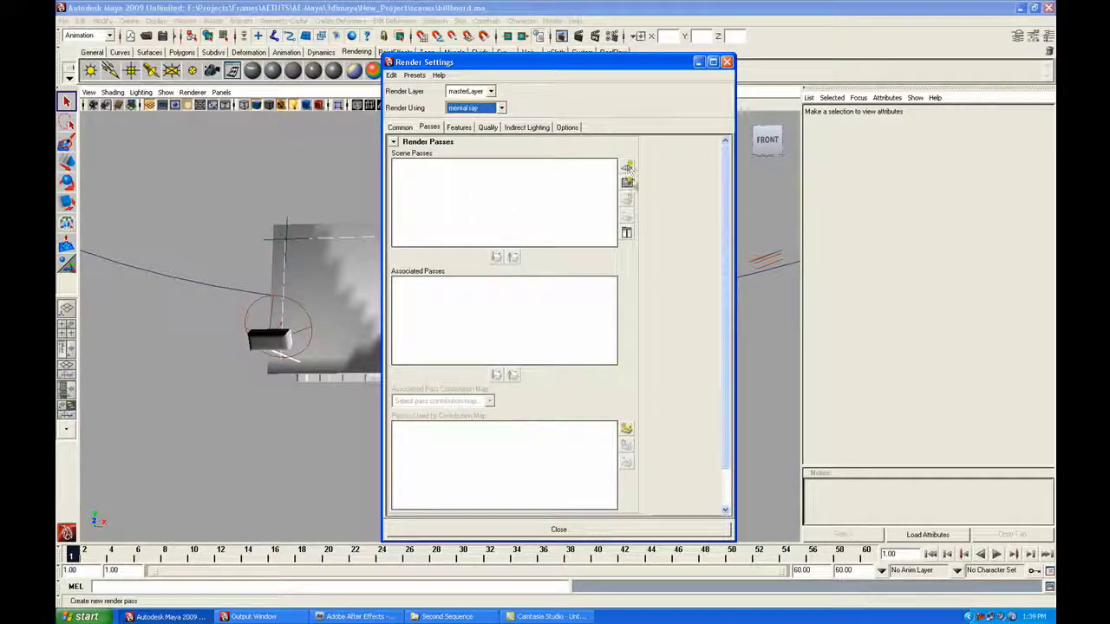
pyautogui.moveTo(733, 232); pyautogui.dragTo(672, 200)
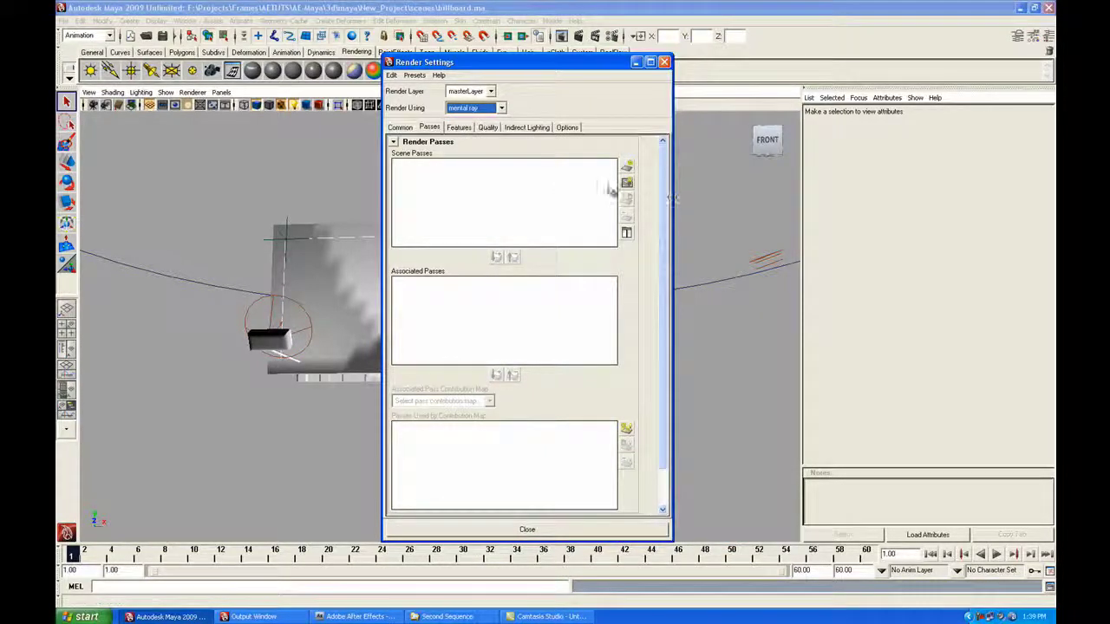
pyautogui.click(627, 165)
pyautogui.moveTo(676, 230); pyautogui.dragTo(719, 184)
pyautogui.moveTo(768, 252)
pyautogui.mouseDown()
pyautogui.moveTo(770, 351)
pyautogui.moveTo(772, 243)
pyautogui.mouseUp()
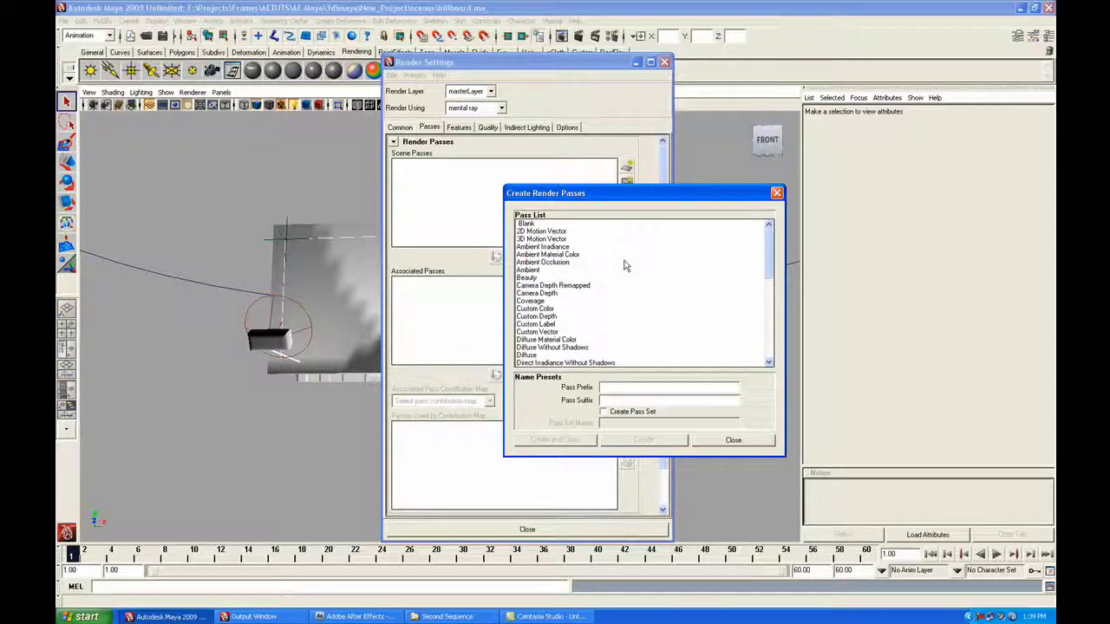
pyautogui.click(555, 278)
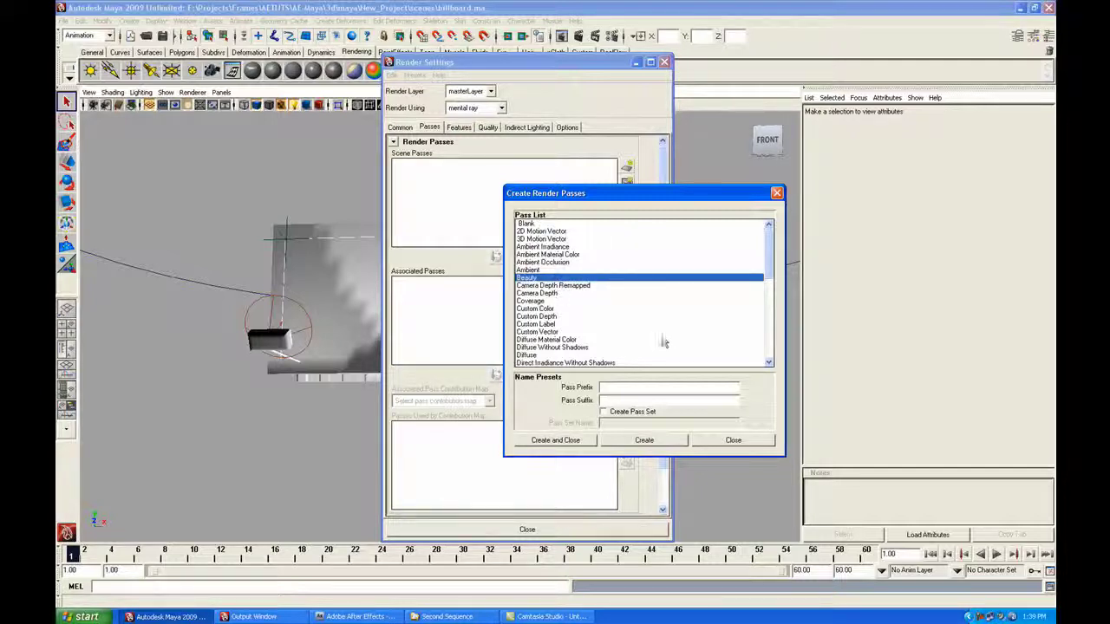
pyautogui.scroll(-5, 606, 347)
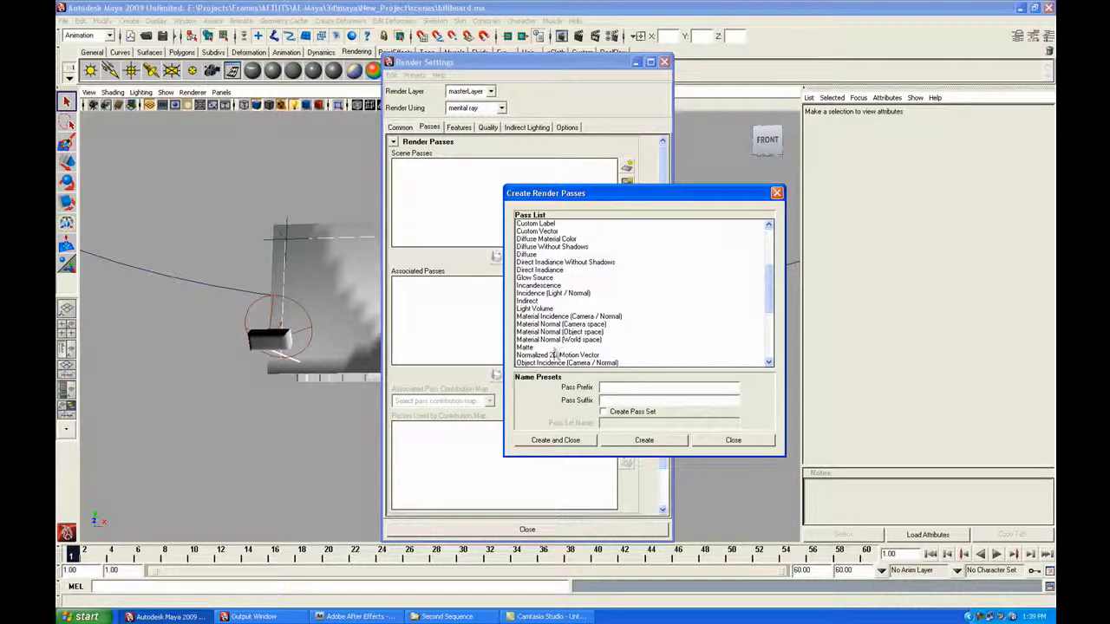
pyautogui.click(548, 349)
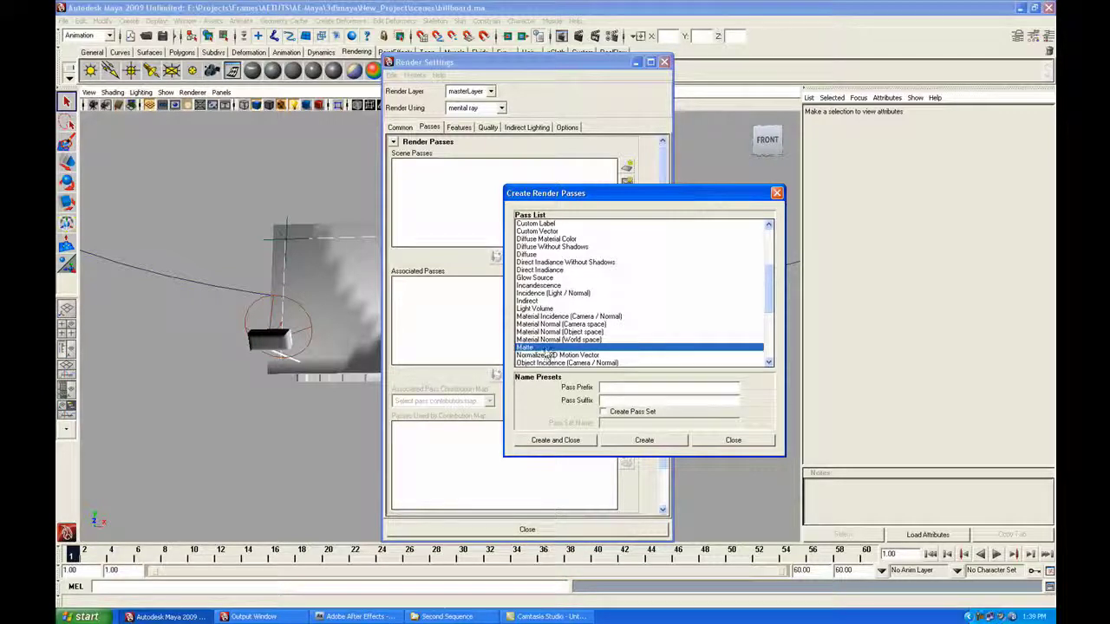
pyautogui.moveTo(768, 301)
pyautogui.mouseDown()
pyautogui.moveTo(766, 263)
pyautogui.moveTo(772, 295)
pyautogui.mouseUp()
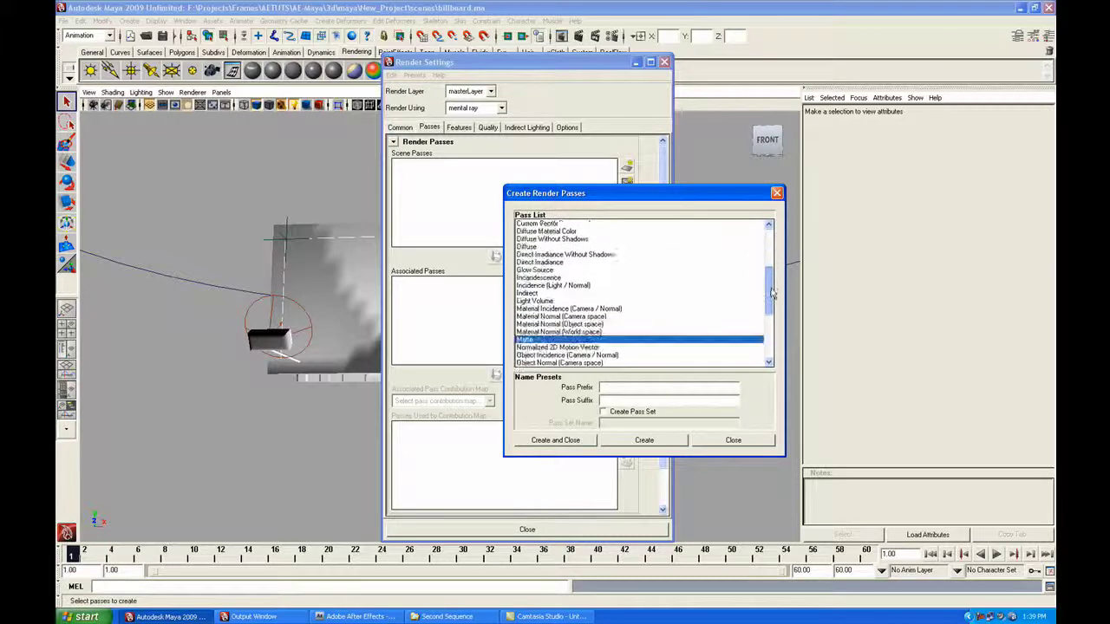
pyautogui.click(570, 440)
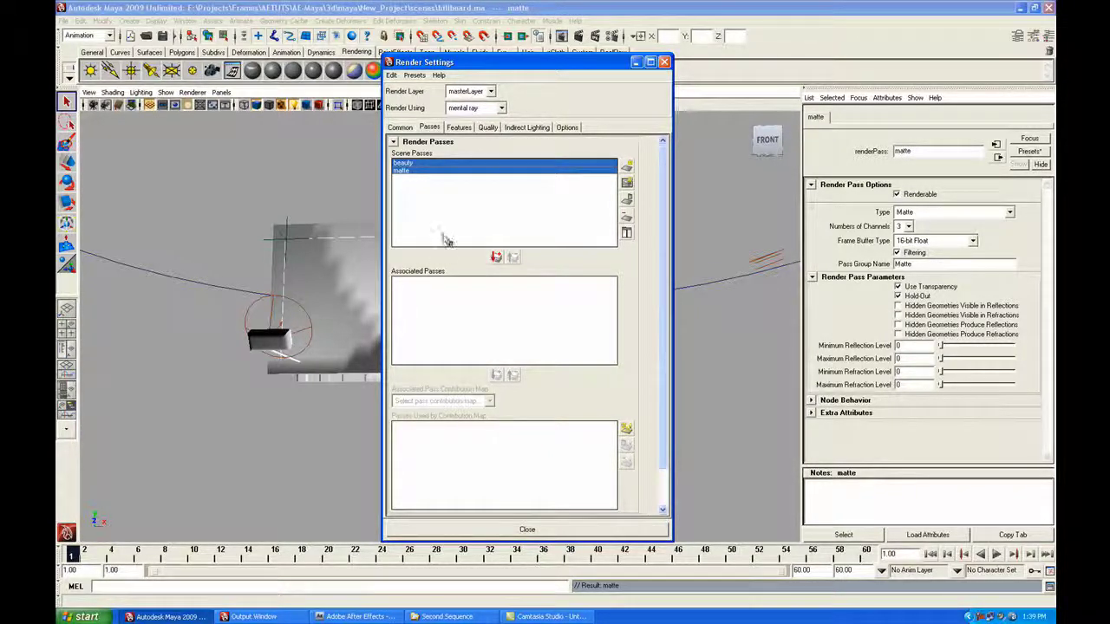
# Associate the beauty and matte scene passes with the master render layer
pyautogui.click(495, 258)
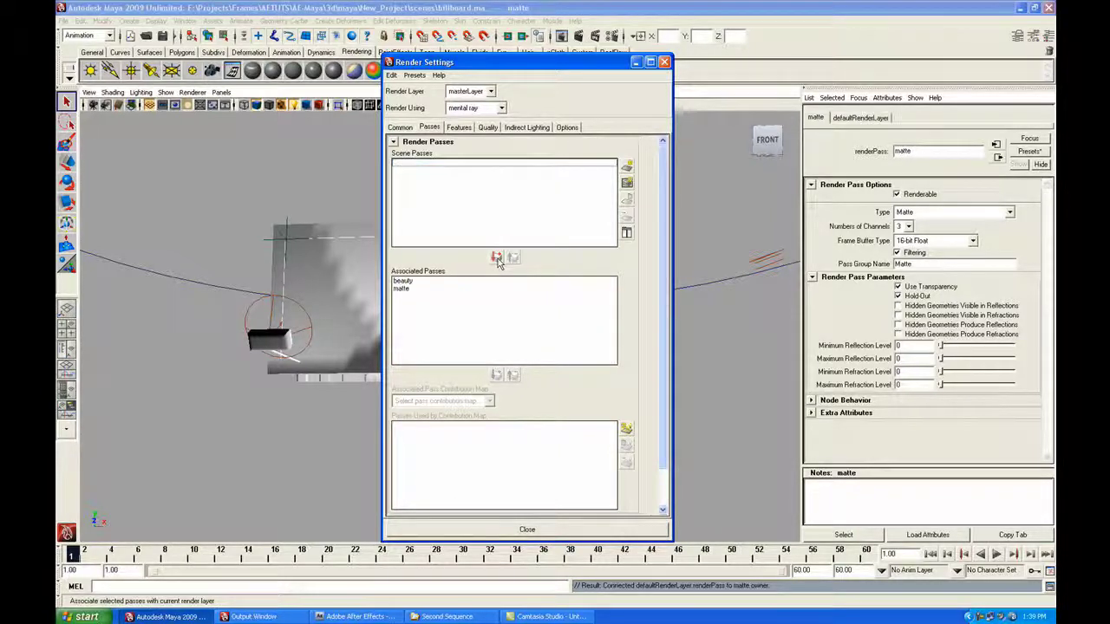
pyautogui.click(420, 282)
pyautogui.click(421, 289)
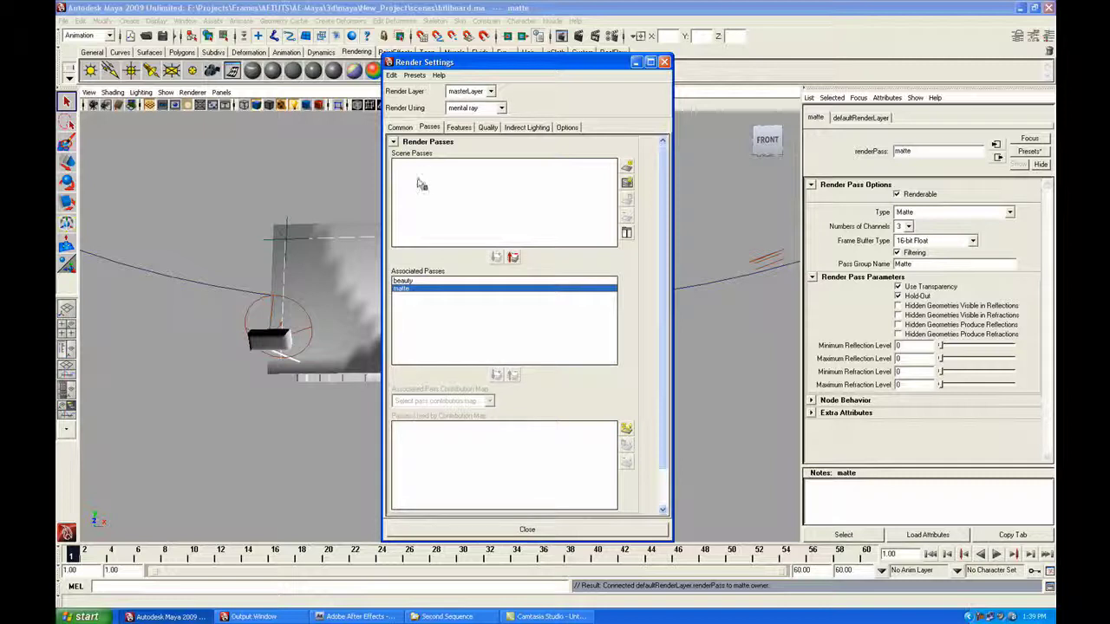
pyautogui.click(420, 280)
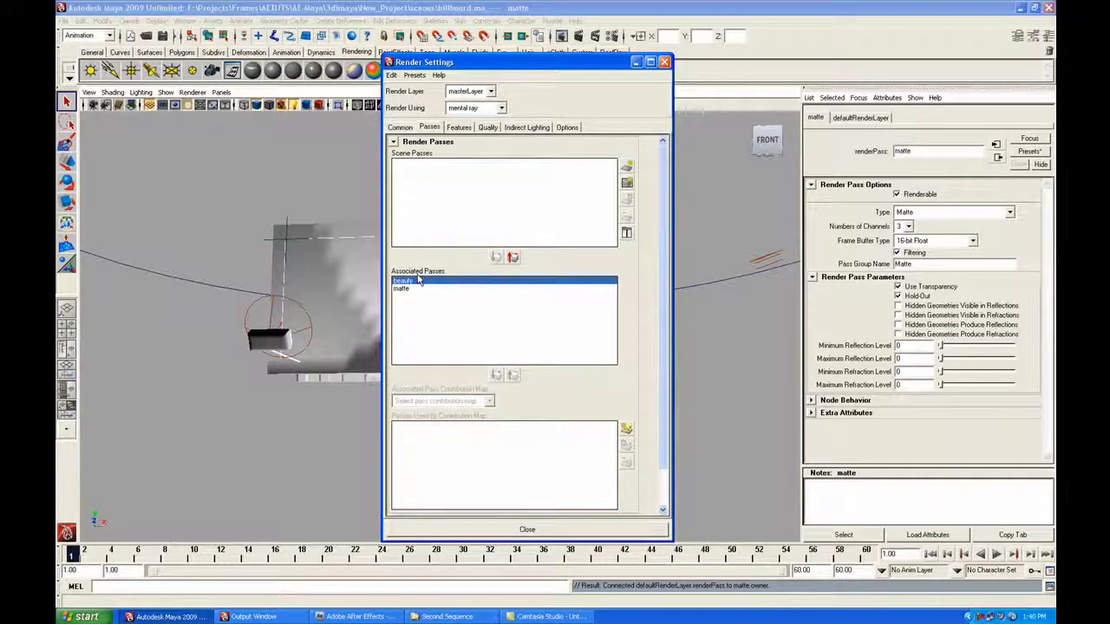
pyautogui.click(423, 289)
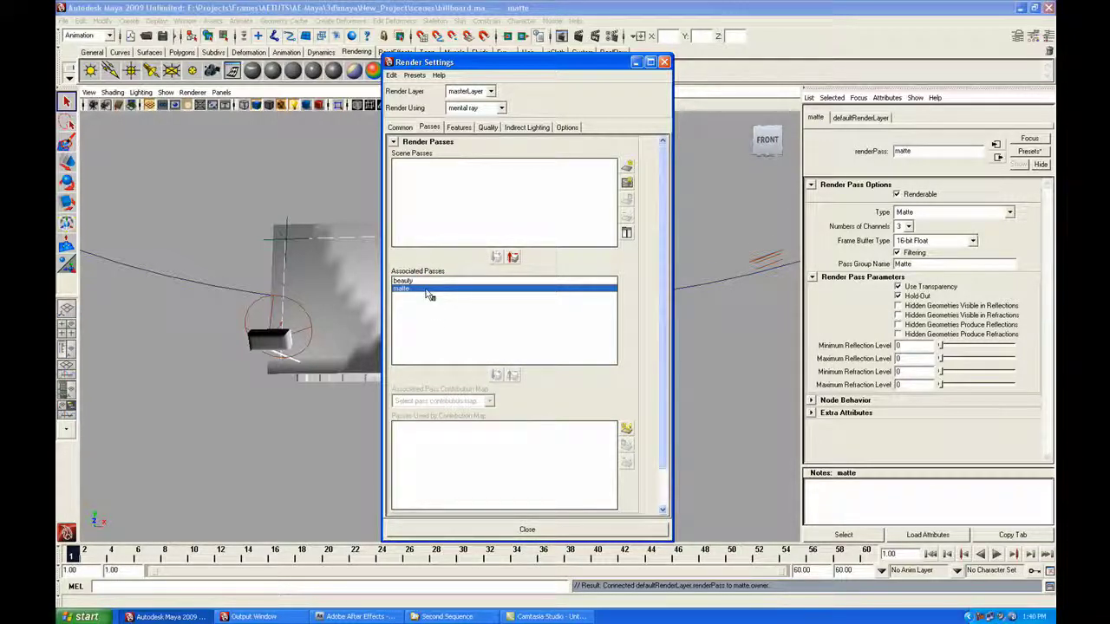
# Review the alpha channel of the last billboard render, and close the render view and render settings
pyautogui.moveTo(534, 63); pyautogui.dragTo(432, 62)
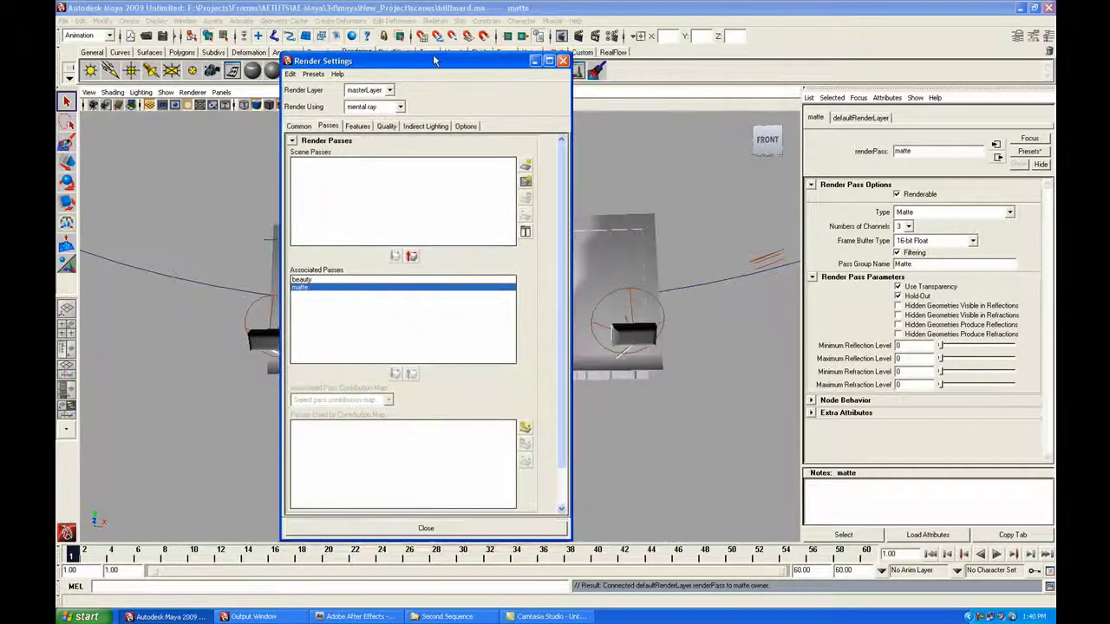
pyautogui.click(560, 36)
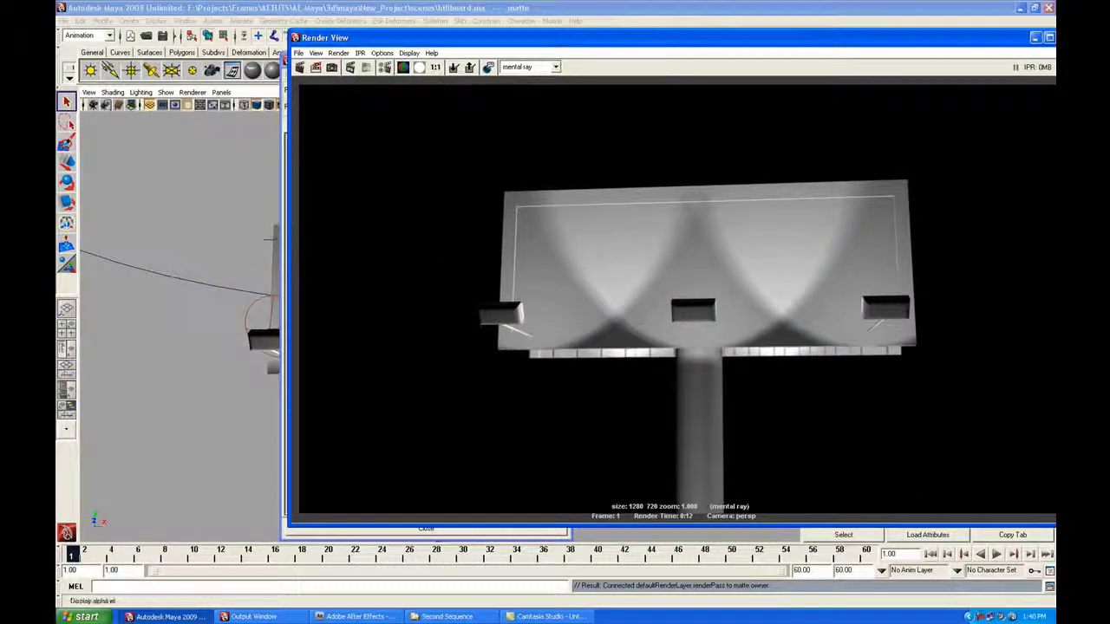
pyautogui.click(419, 69)
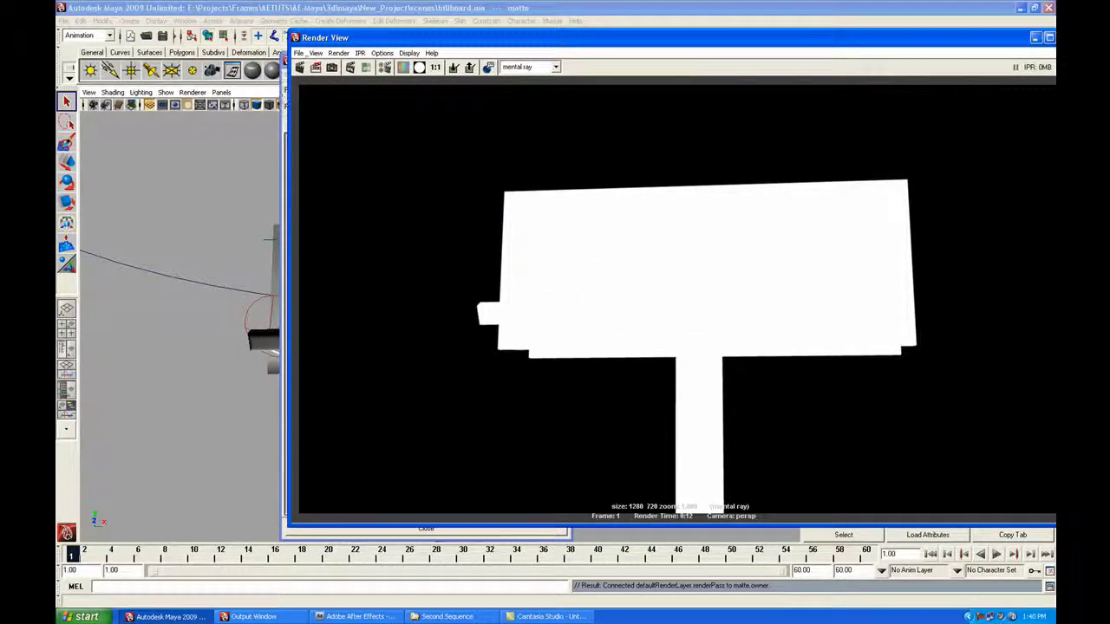
pyautogui.doubleClick(298, 39)
pyautogui.moveTo(394, 69); pyautogui.dragTo(407, 59)
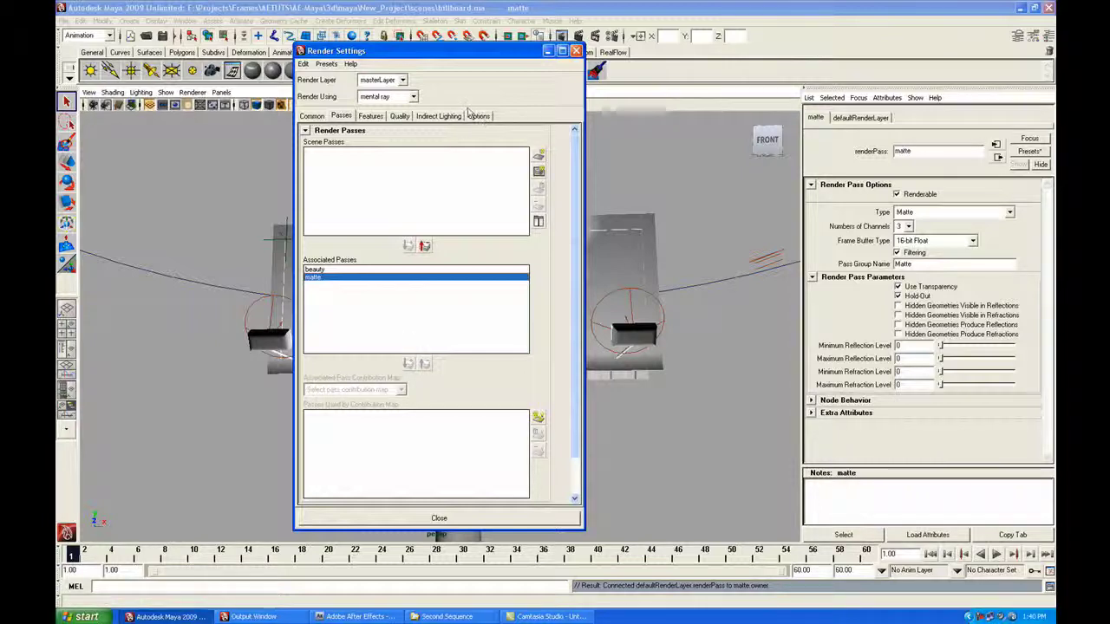
pyautogui.click(576, 51)
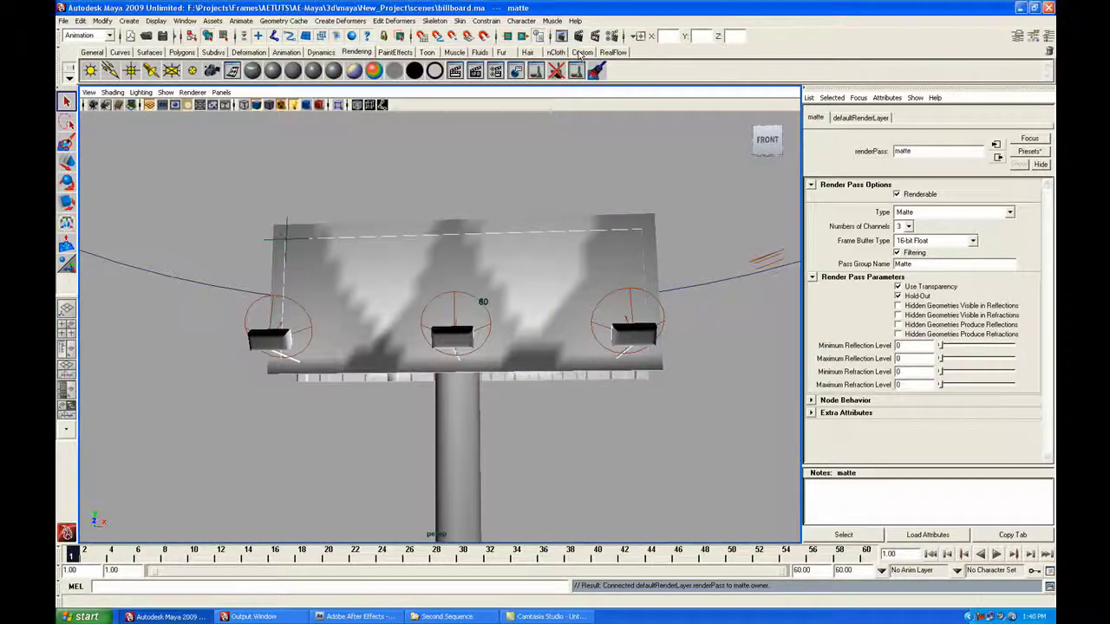
# Select the board1 panel on the back side of the billboard and view it from behind
pyautogui.keyDown('alt'); pyautogui.moveTo(593, 382); pyautogui.dragTo(420, 271); pyautogui.keyUp('alt')
pyautogui.keyDown('alt'); pyautogui.moveTo(302, 249); pyautogui.dragTo(531, 399); pyautogui.keyUp('alt')
pyautogui.click(478, 277)
pyautogui.keyDown('alt'); pyautogui.moveTo(237, 243); pyautogui.dragTo(355, 306); pyautogui.keyUp('alt')
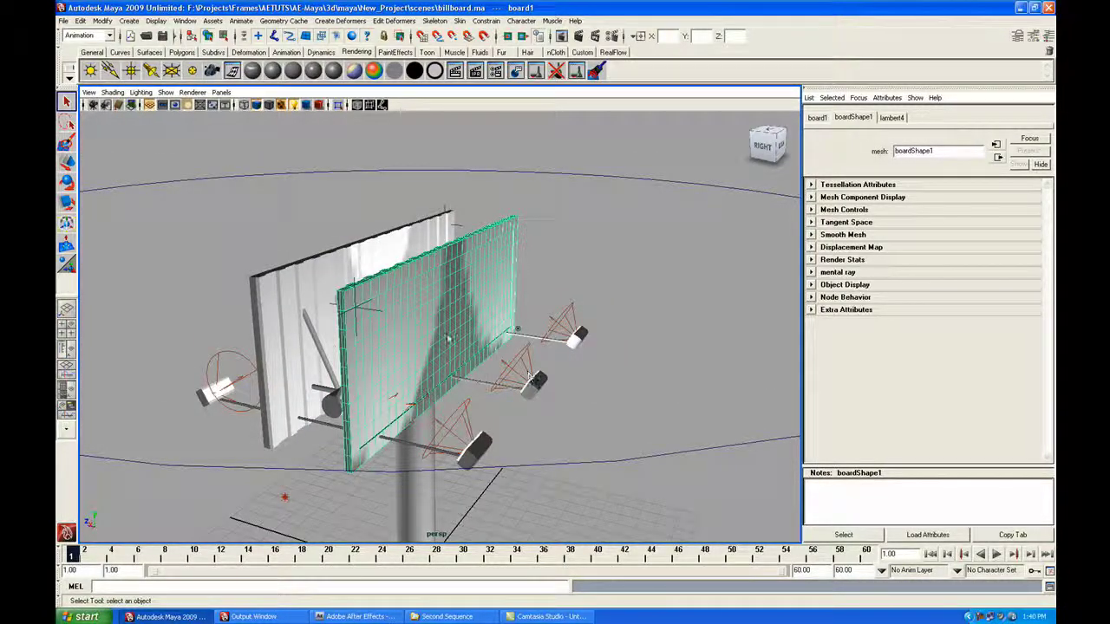
pyautogui.keyDown('alt'); pyautogui.moveTo(451, 360); pyautogui.dragTo(492, 371); pyautogui.keyUp('alt')
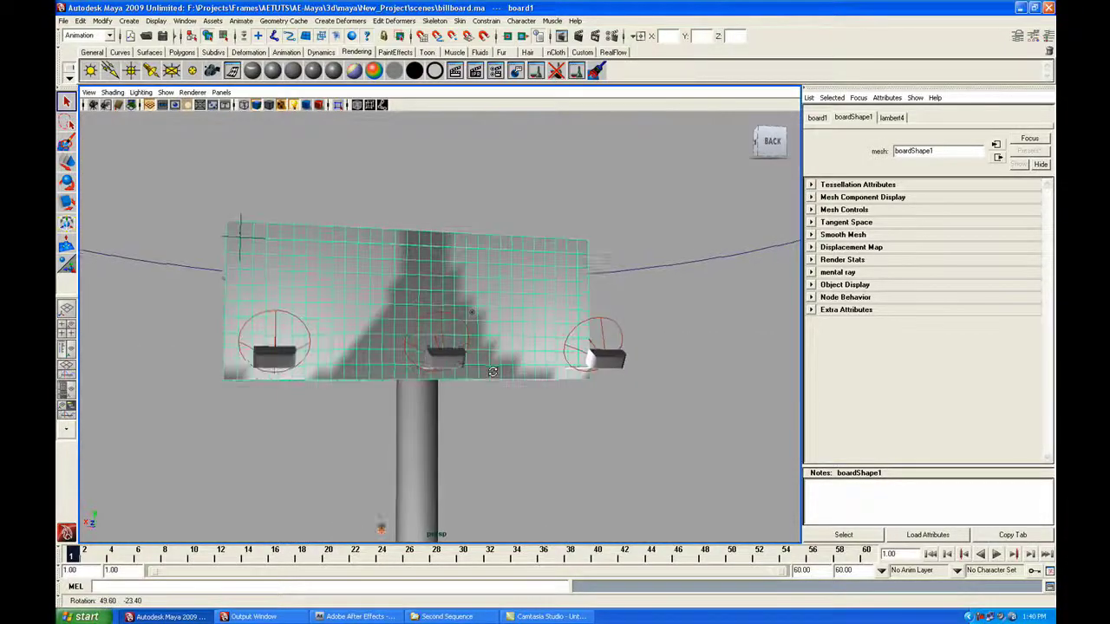
# Create a pass contribution map on masterLayer containing the selected board1 panel, and expand the layer to show it
pyautogui.hotkey('ctrl', 'a')
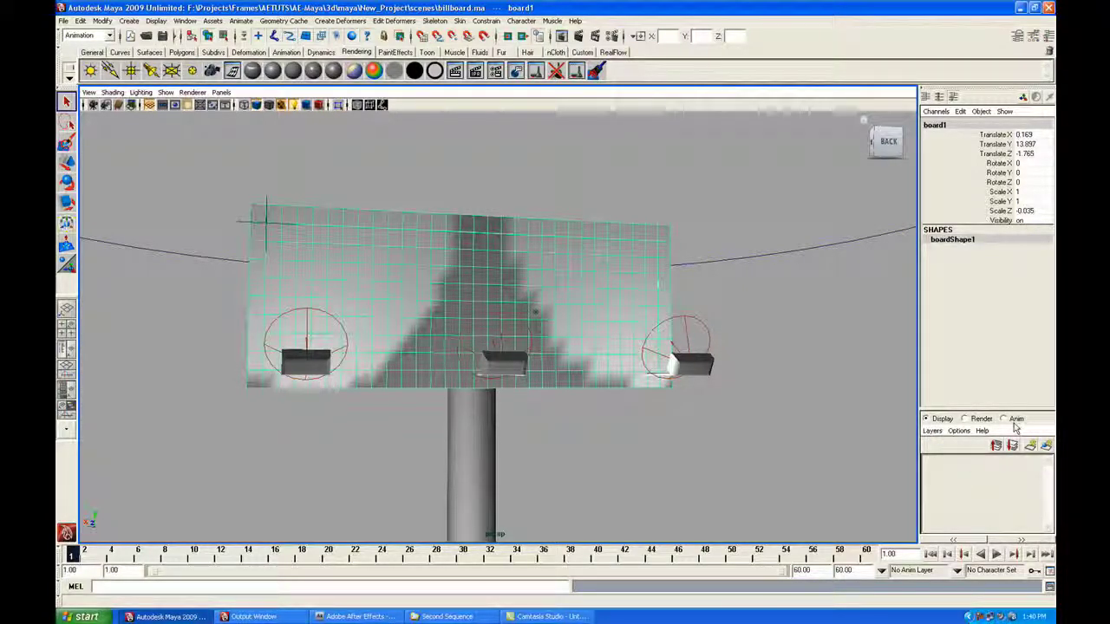
pyautogui.click(964, 418)
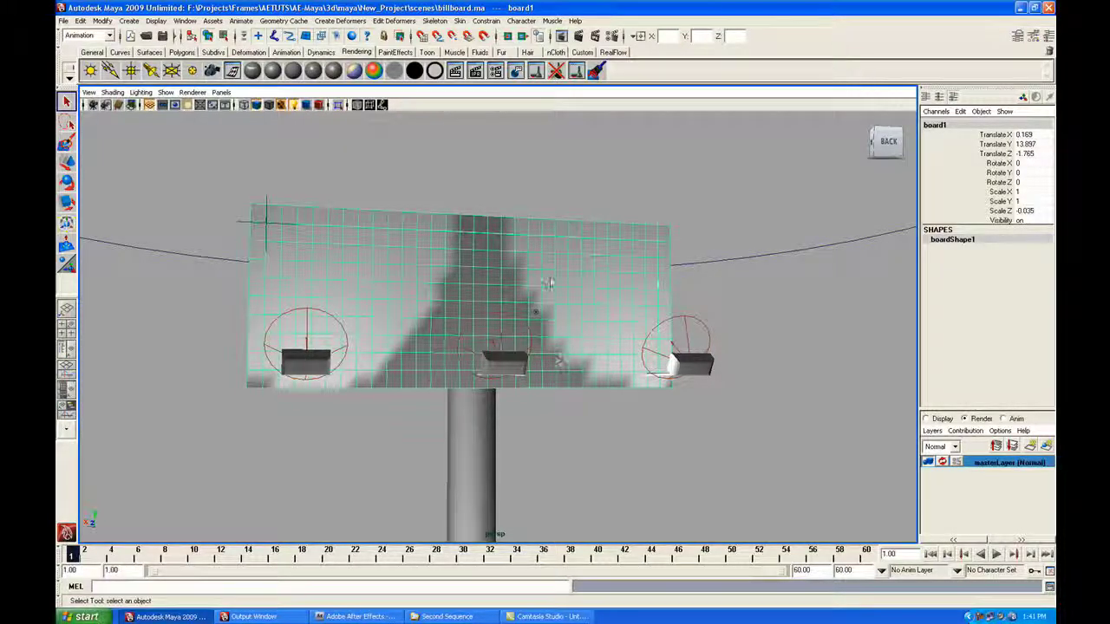
pyautogui.rightClick(1001, 466)
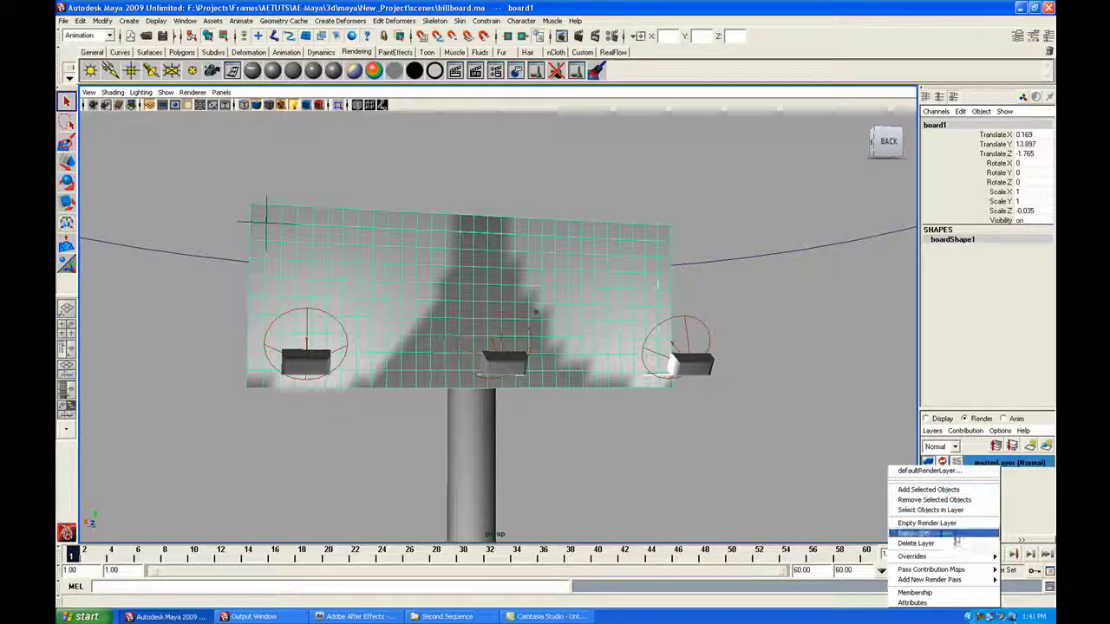
pyautogui.moveTo(941, 572)
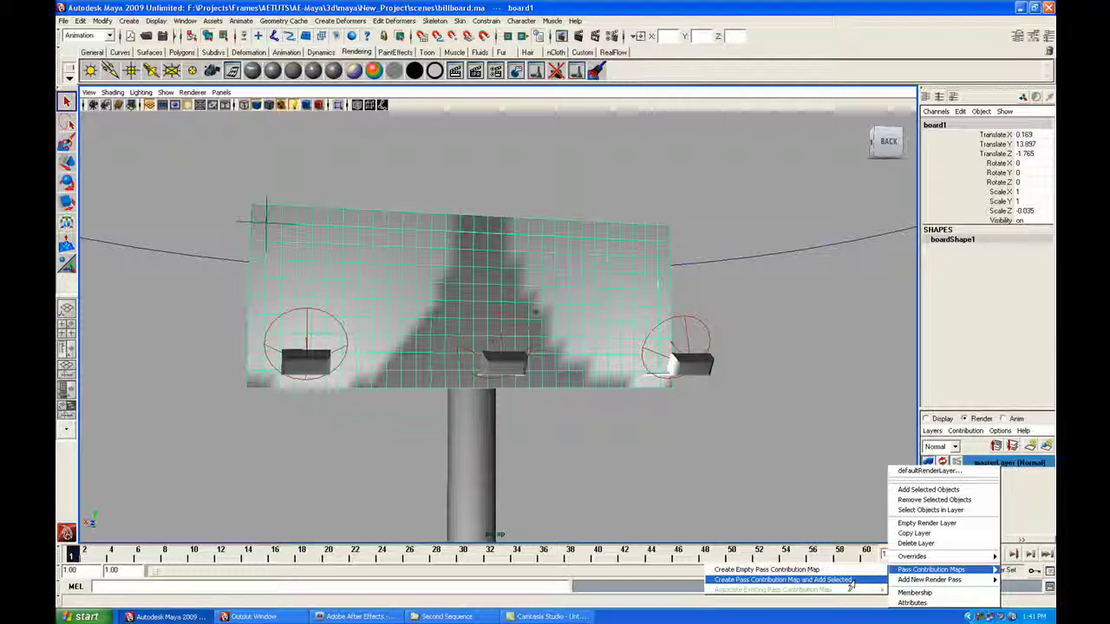
pyautogui.click(780, 579)
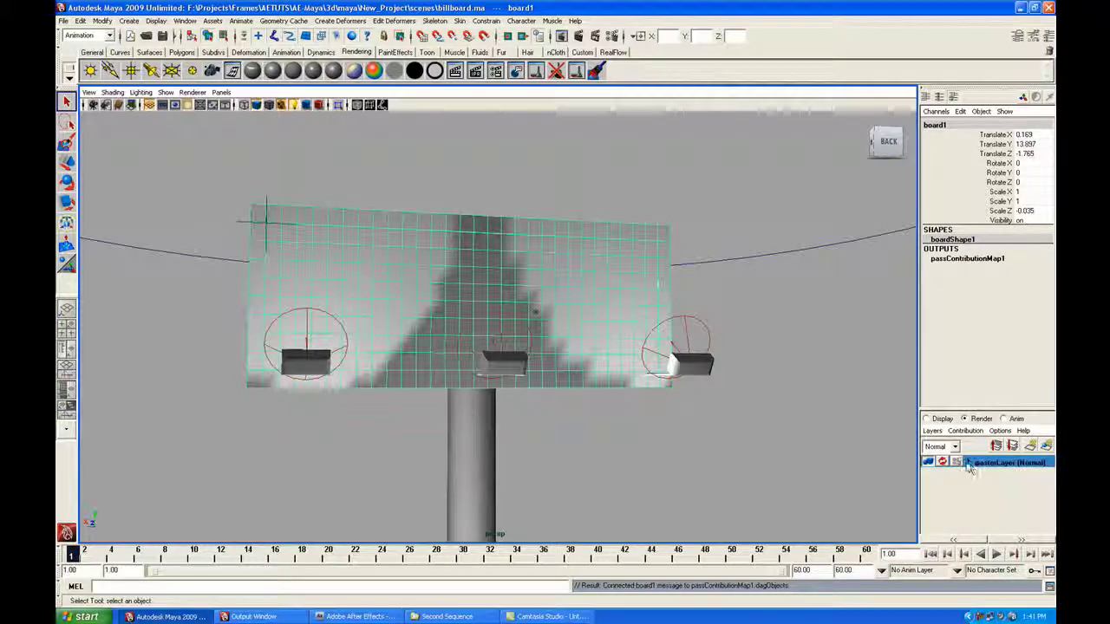
pyautogui.click(968, 462)
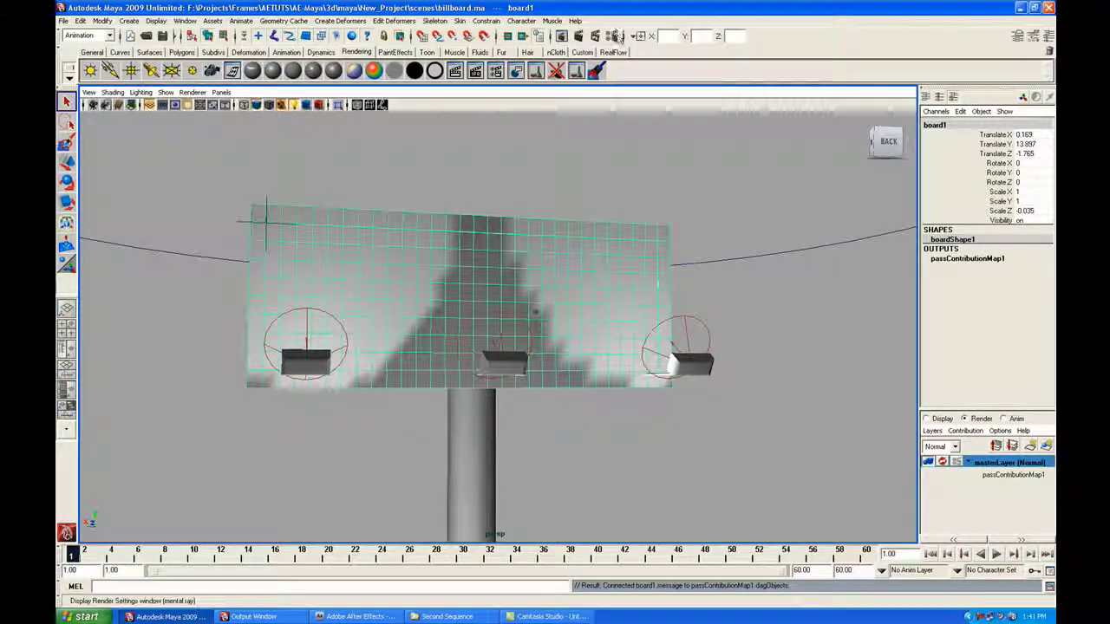
# Assign the matte pass to passContributionMap1 in the mental ray render passes settings
pyautogui.click(612, 36)
pyautogui.moveTo(515, 52); pyautogui.dragTo(572, 39)
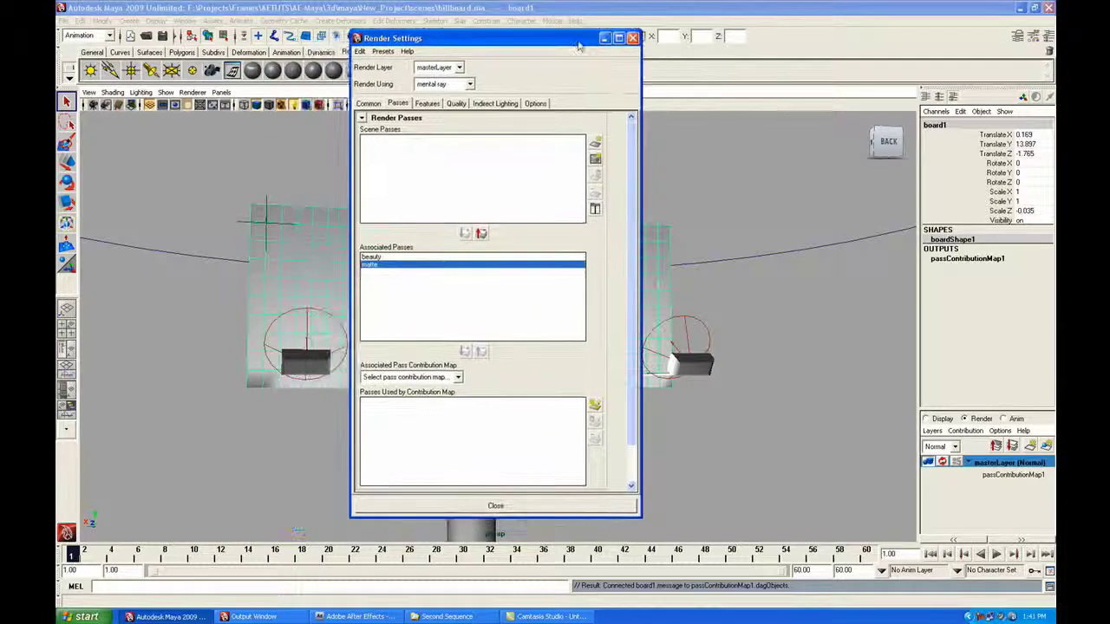
pyautogui.moveTo(641, 518); pyautogui.dragTo(656, 531)
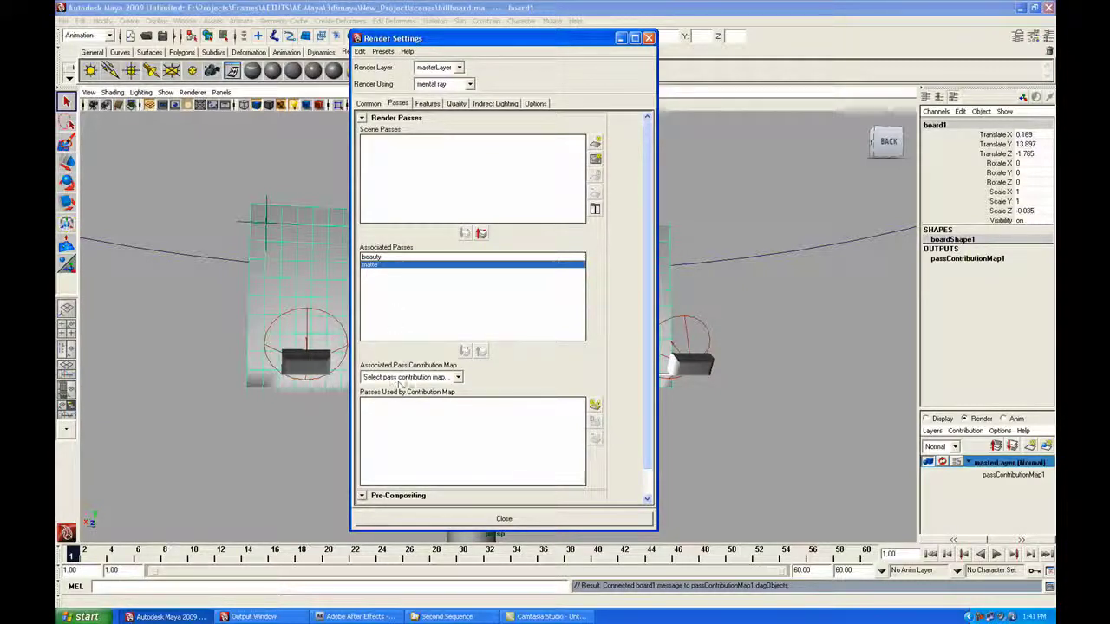
pyautogui.click(457, 378)
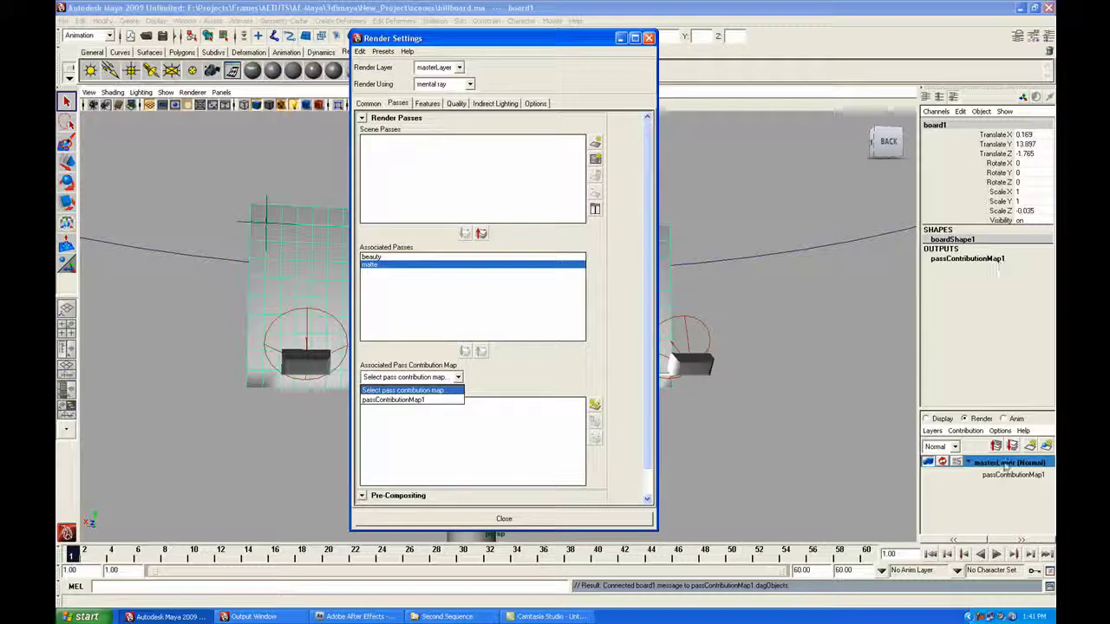
pyautogui.click(424, 399)
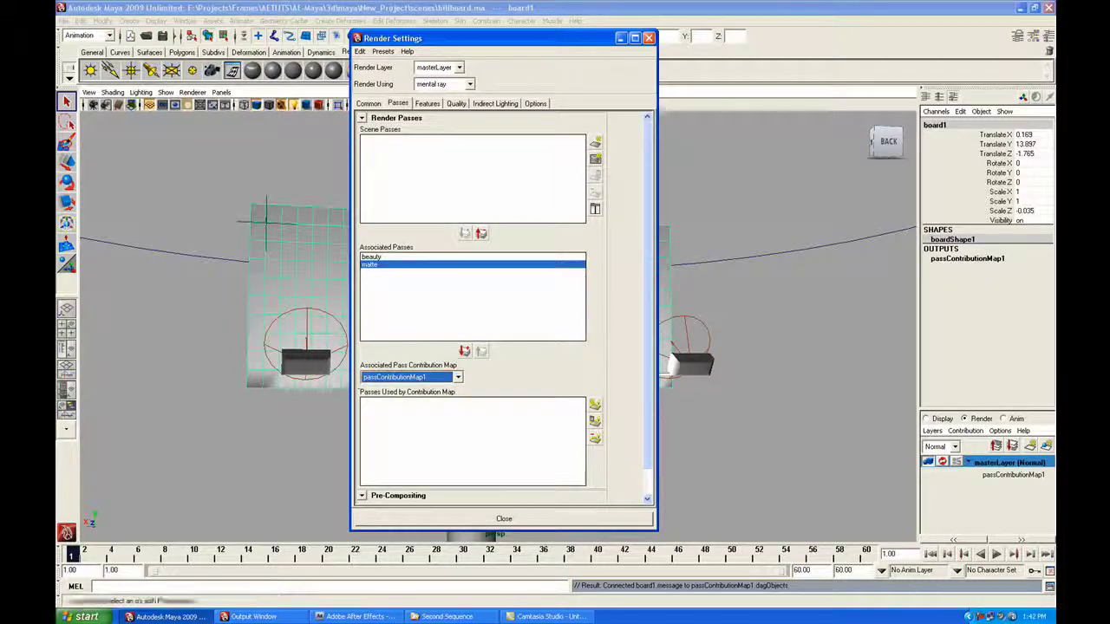
pyautogui.click(465, 351)
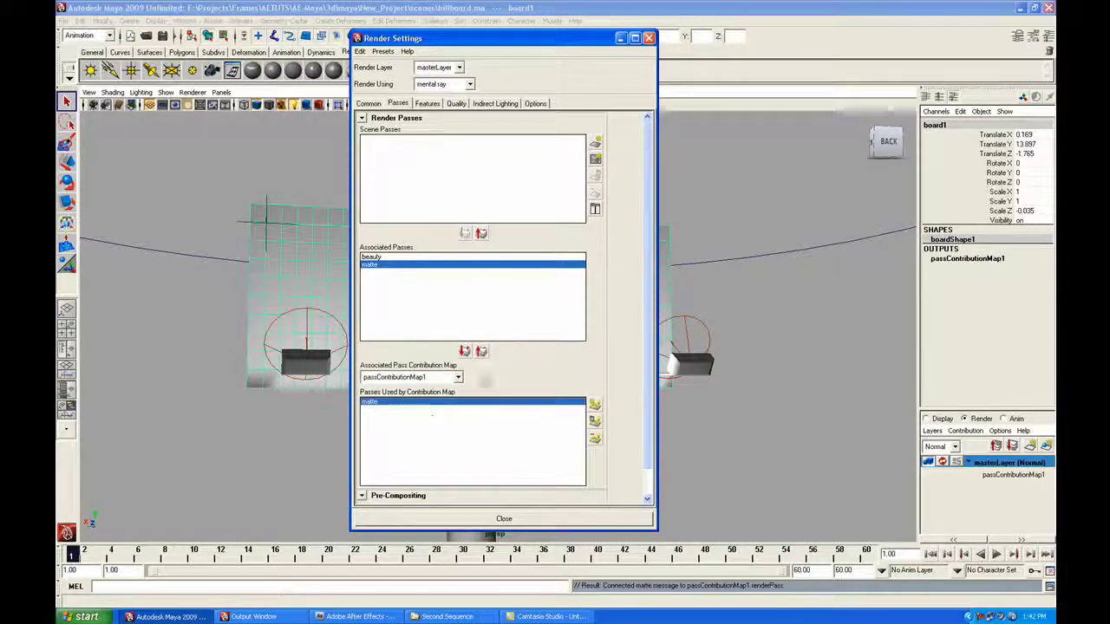
# Check the common output settings, close the render settings, and batch render the scene using the Rendering menu set
pyautogui.click(369, 103)
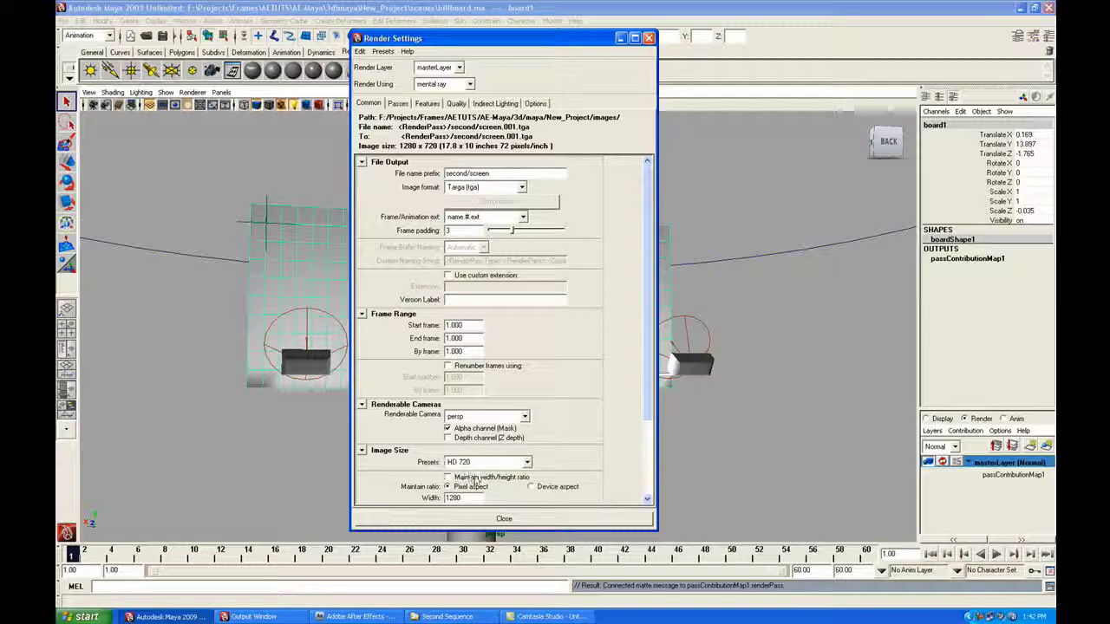
pyautogui.click(515, 519)
pyautogui.click(104, 36)
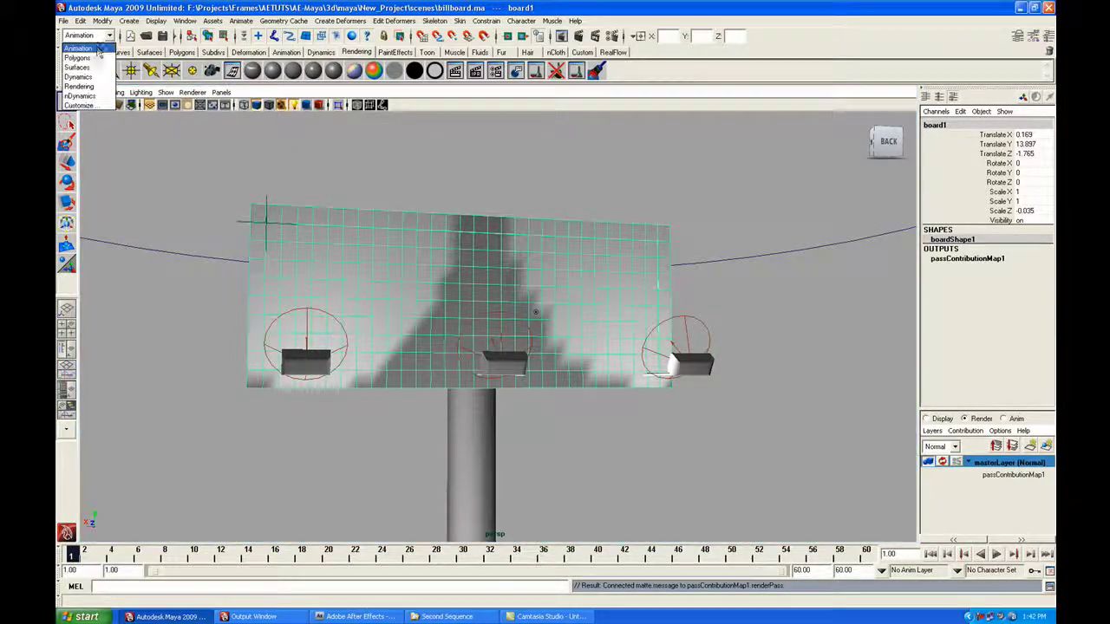
pyautogui.click(79, 86)
pyautogui.click(327, 21)
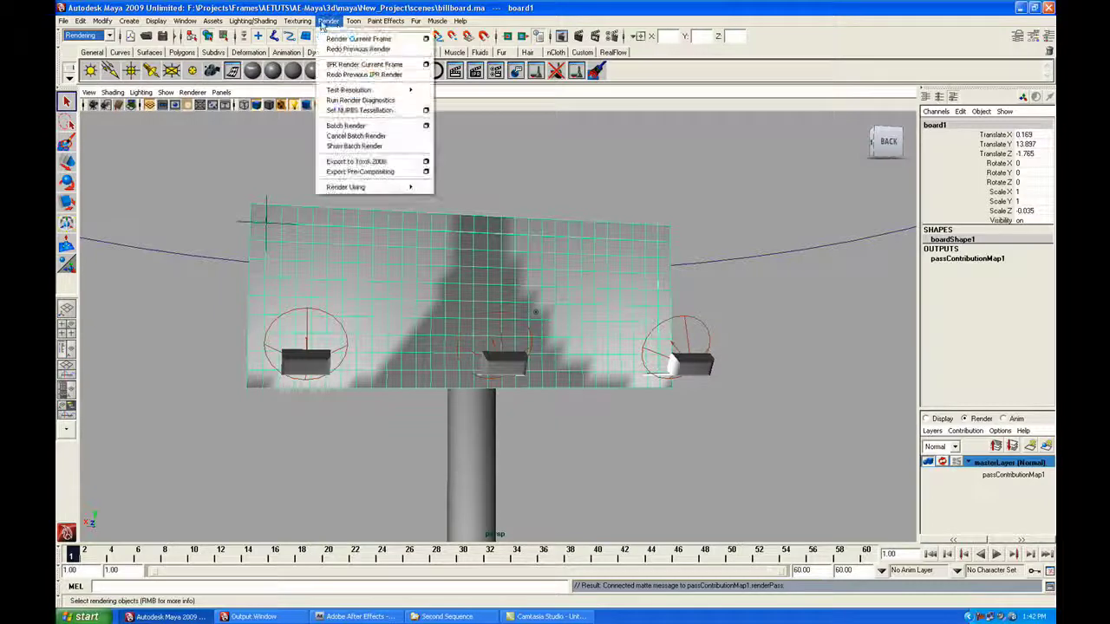
pyautogui.click(362, 127)
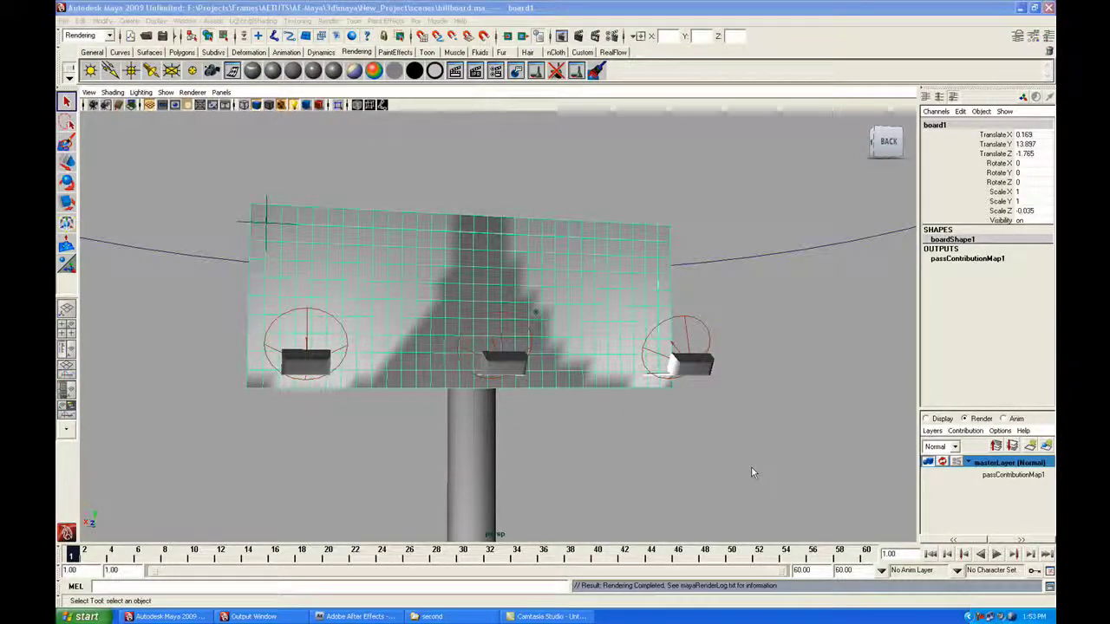
# Review the associated passes and the image output path in the render settings, and close them
pyautogui.click(611, 35)
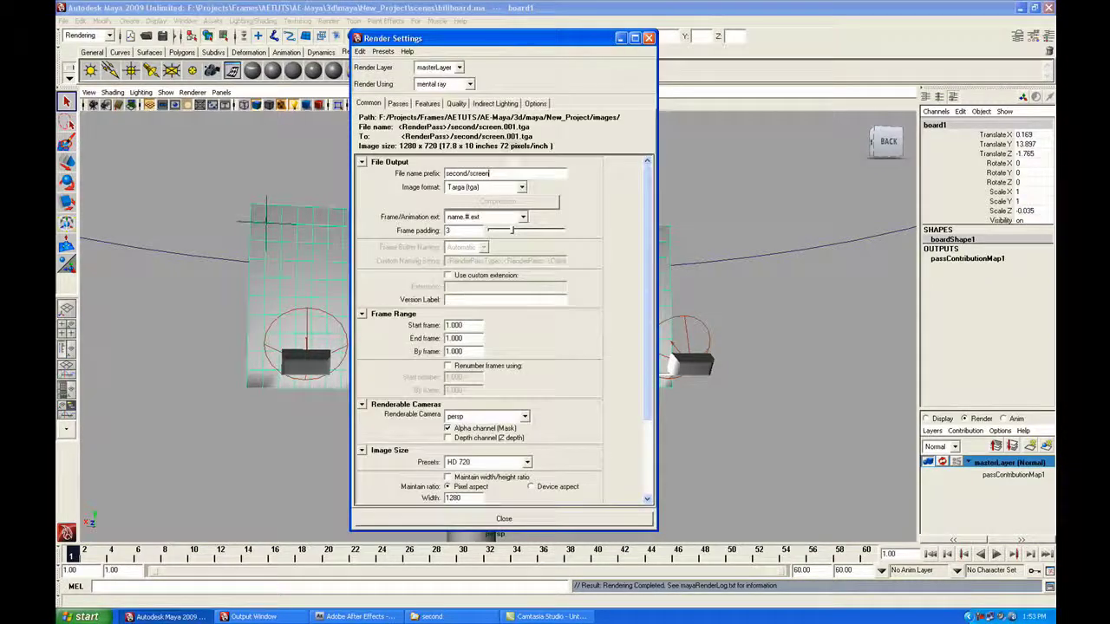
pyautogui.click(397, 103)
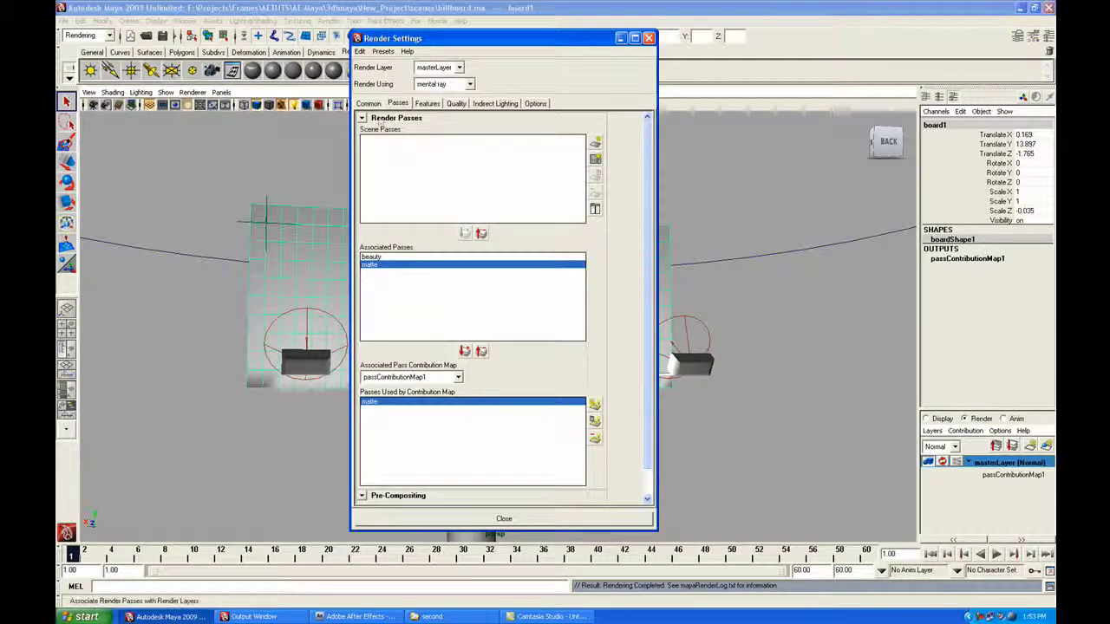
pyautogui.click(369, 103)
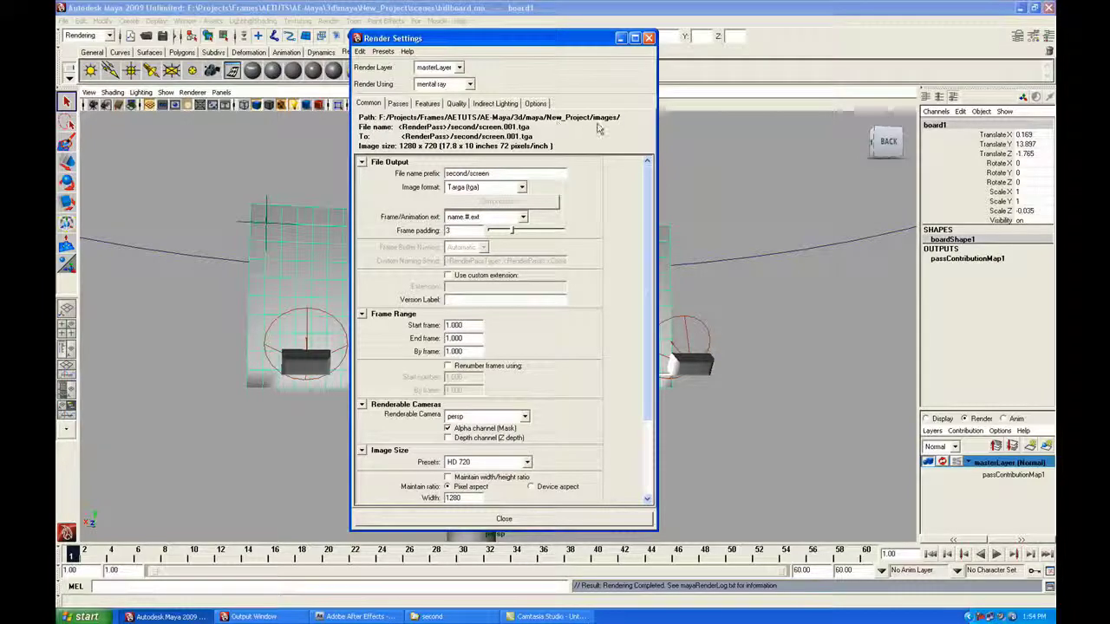
pyautogui.click(648, 39)
# Switch to the file explorer and browse the beauty, matte and MasterBeauty folders inside the project's images folder
pyautogui.click(425, 616)
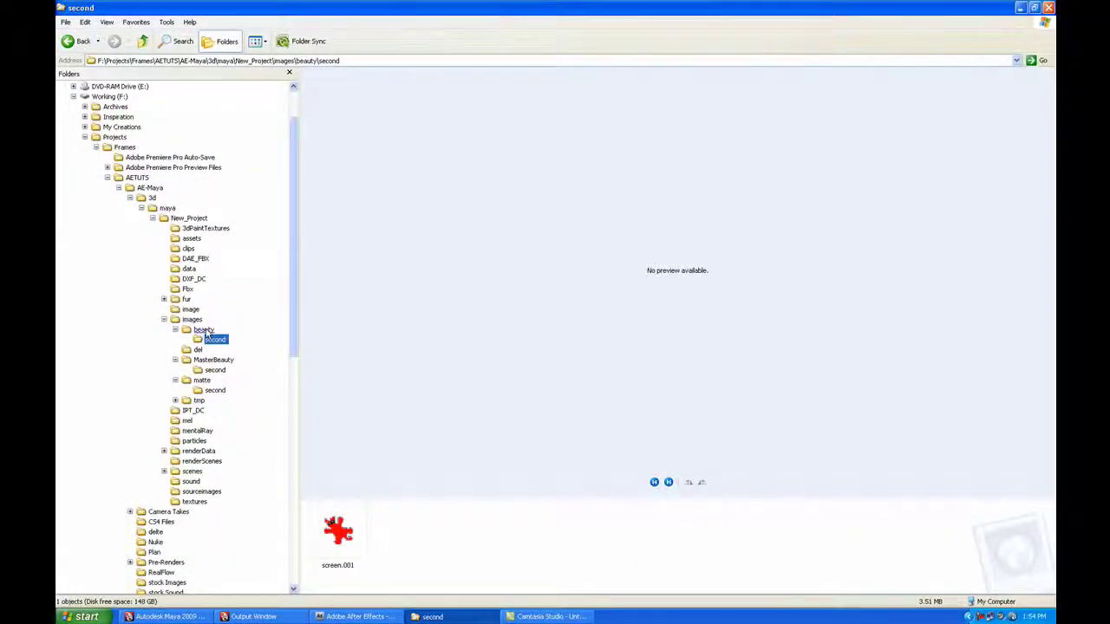
pyautogui.click(205, 331)
pyautogui.click(216, 340)
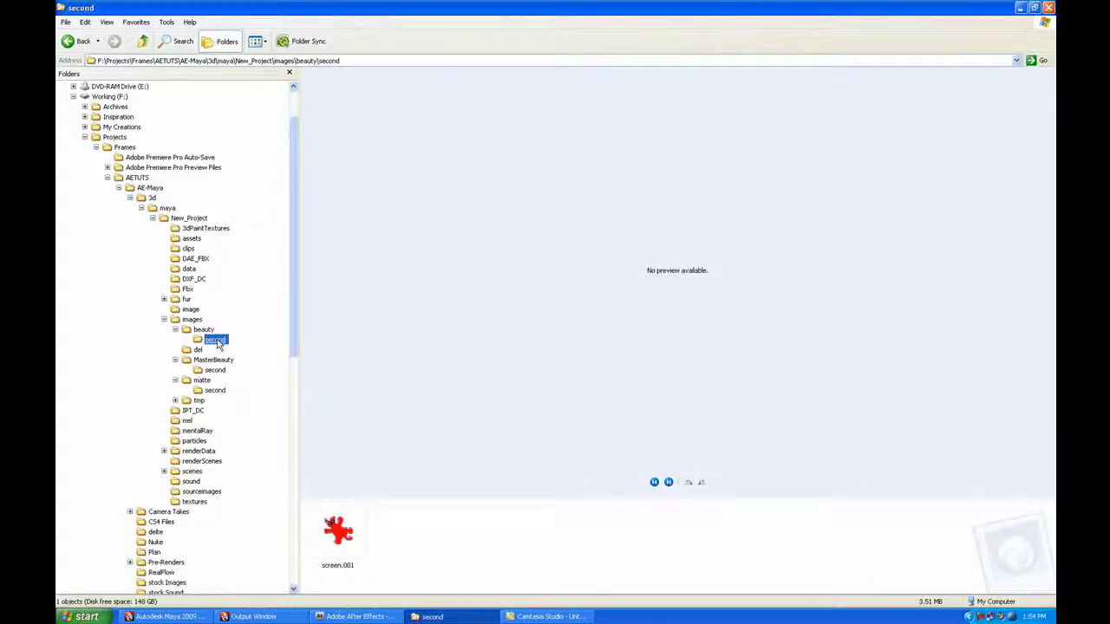
pyautogui.click(202, 380)
pyautogui.click(214, 390)
pyautogui.moveTo(215, 390); pyautogui.dragTo(222, 364)
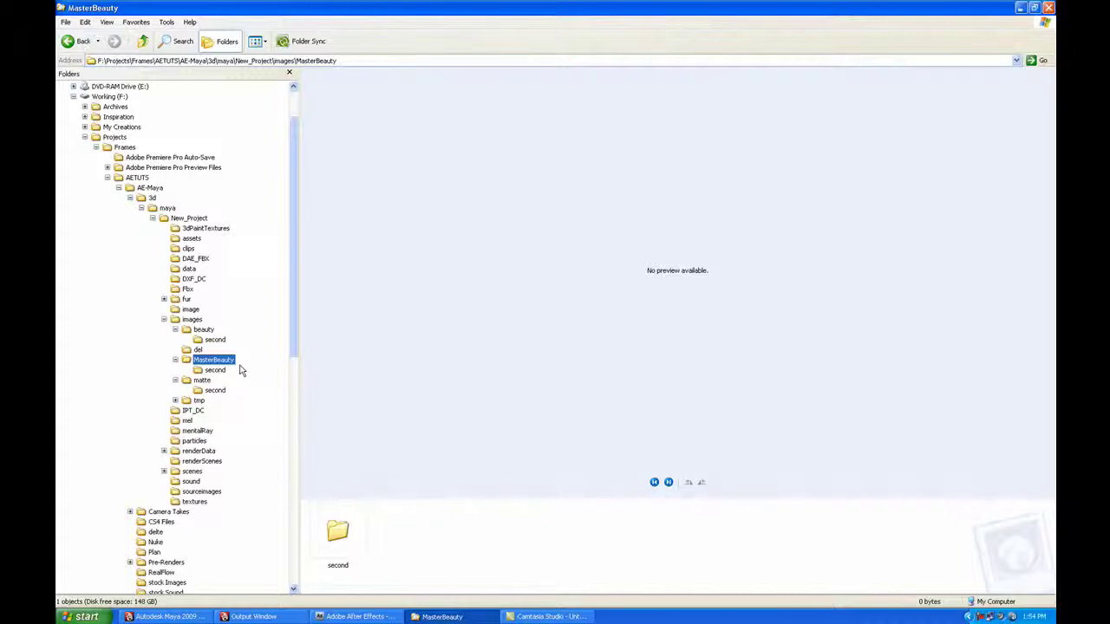
# View the rendered screen.001 image from the beauty folder and the one from the matte folder, closing each
pyautogui.click(217, 340)
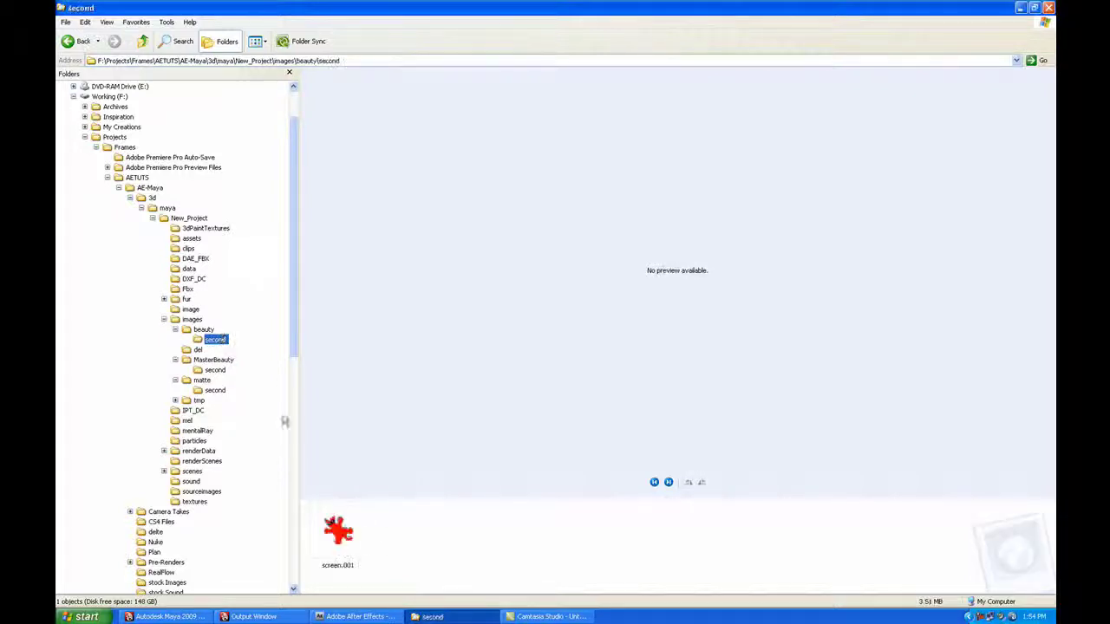
pyautogui.doubleClick(338, 533)
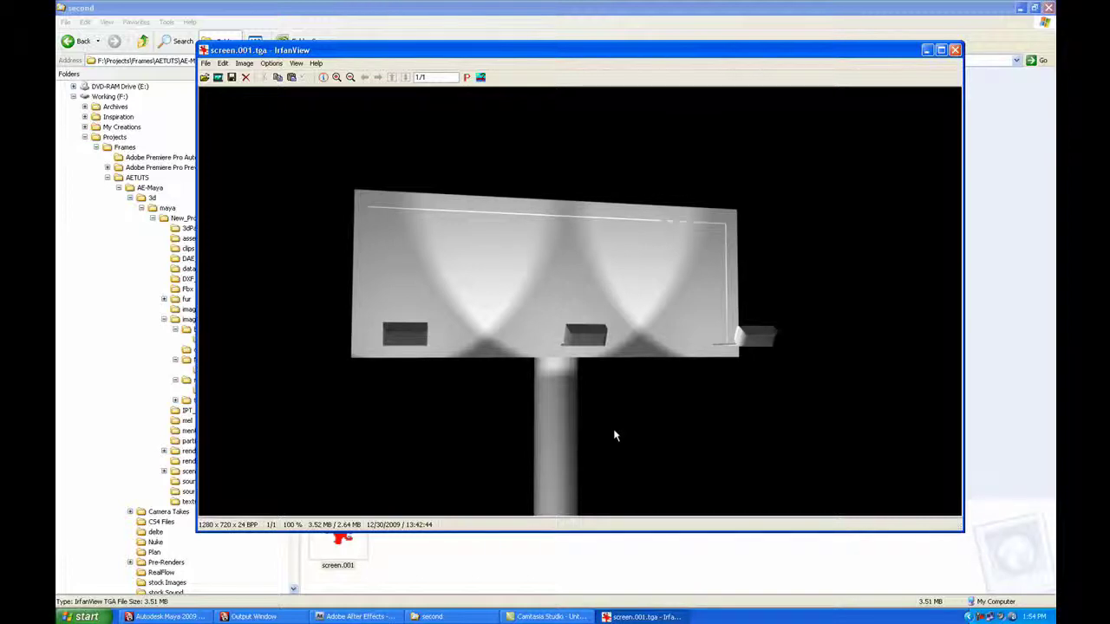
pyautogui.click(955, 50)
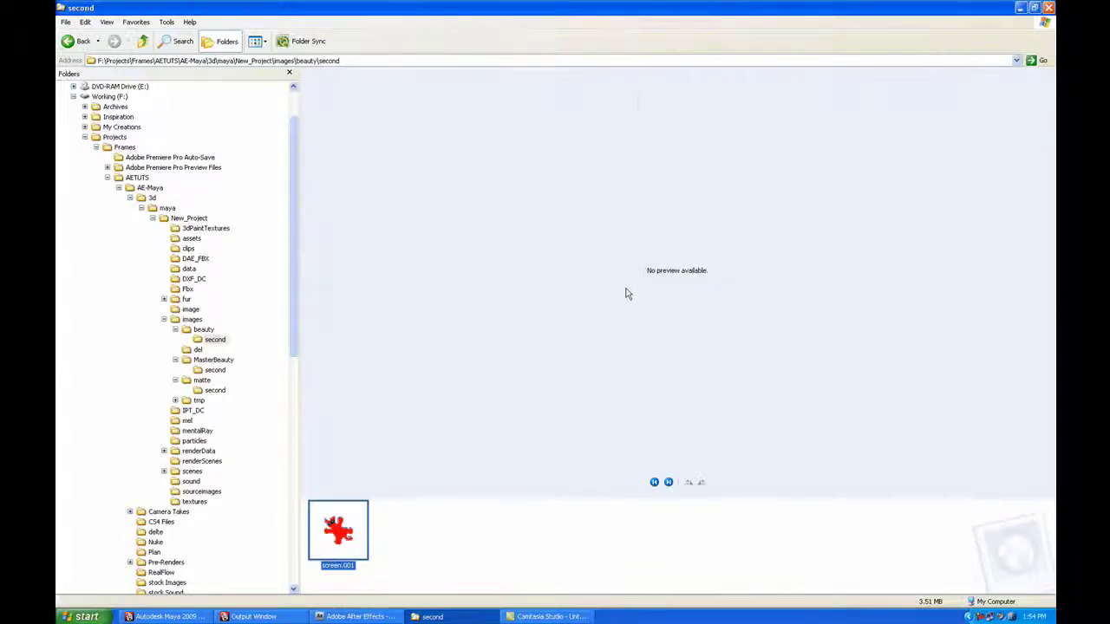
pyautogui.click(216, 391)
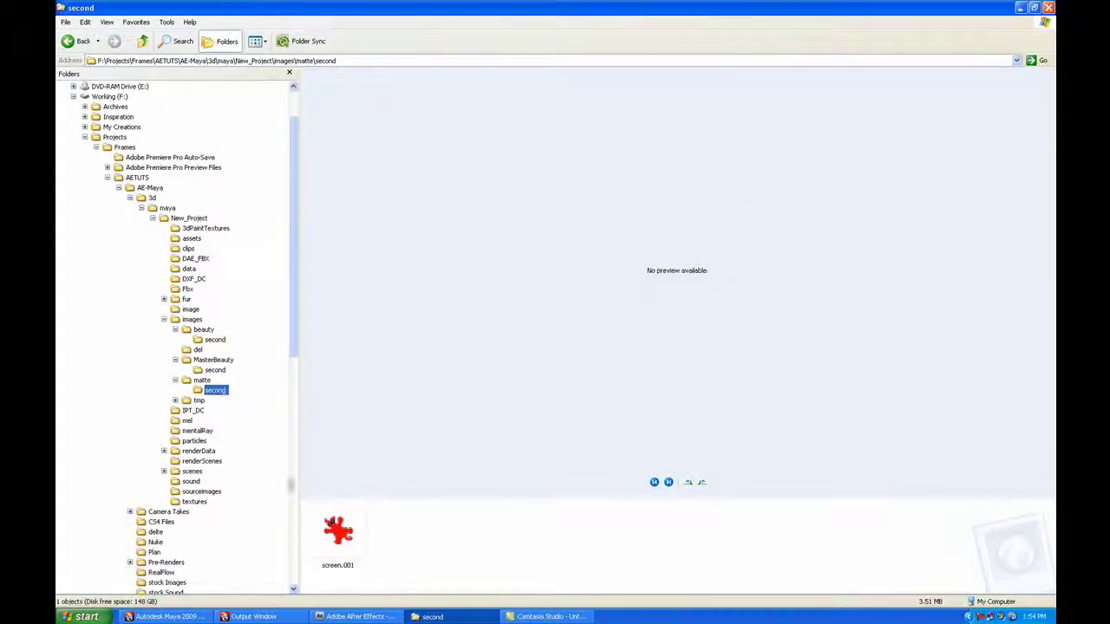
pyautogui.doubleClick(338, 531)
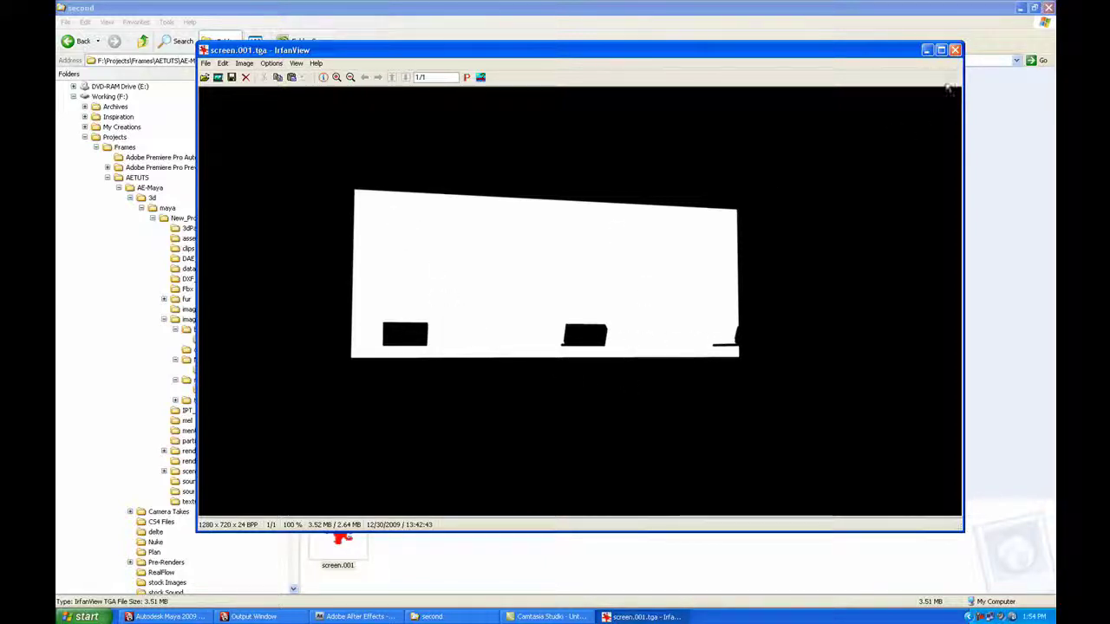
pyautogui.press('Escape')
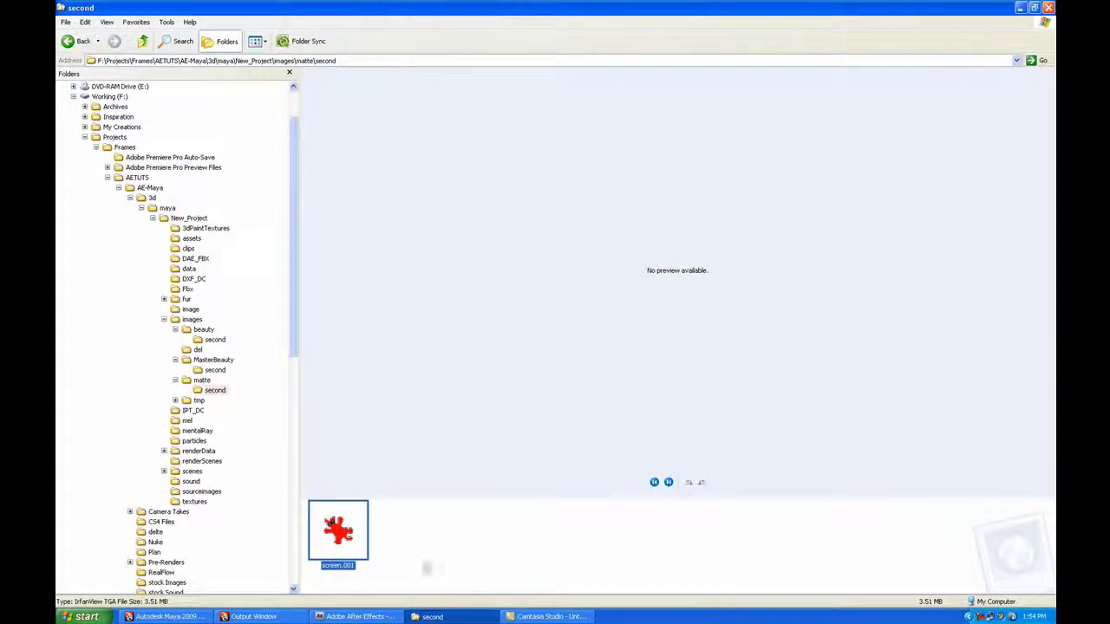
# Switch to After Effects and compare the matte render in screen.002 with the beauty render in screen.003
pyautogui.click(355, 617)
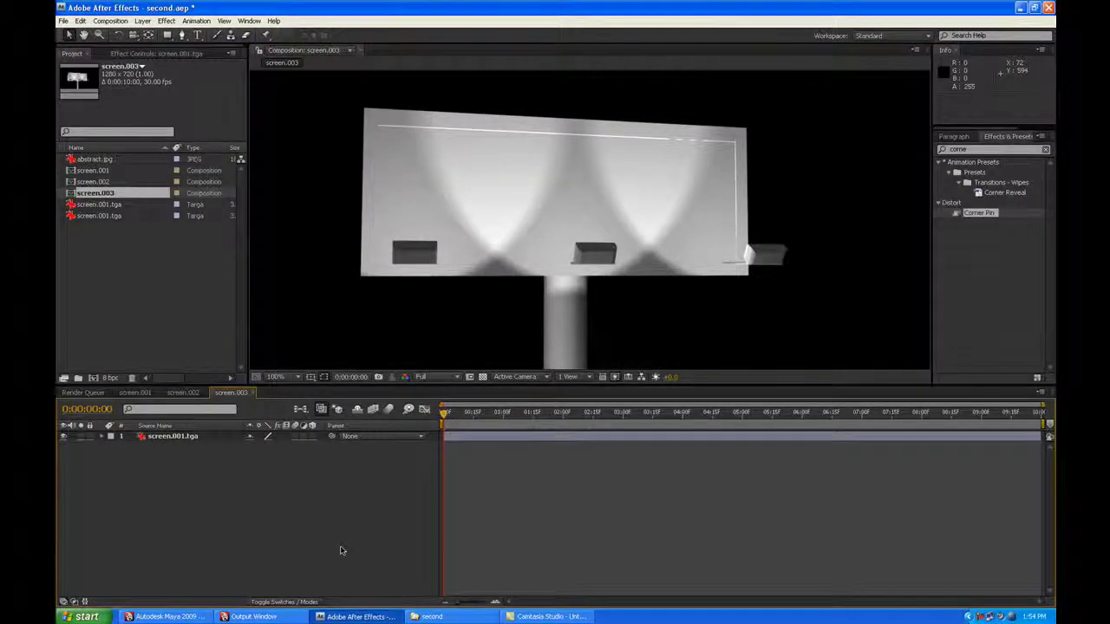
pyautogui.scroll(-3, 563, 242)
pyautogui.scroll(3, 517, 243)
pyautogui.click(192, 392)
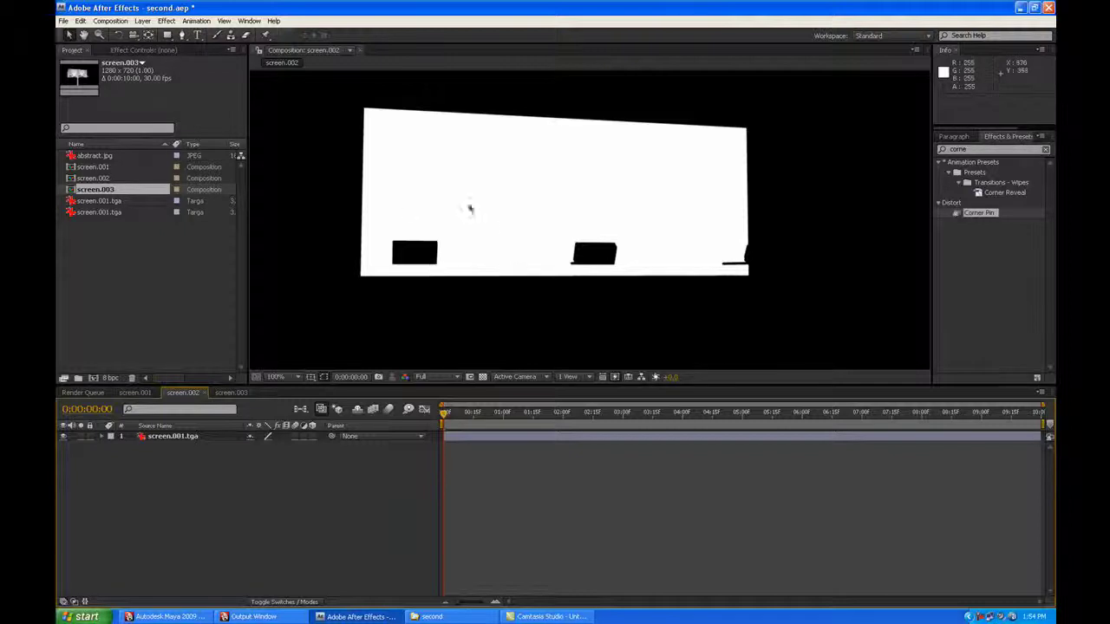
pyautogui.click(230, 392)
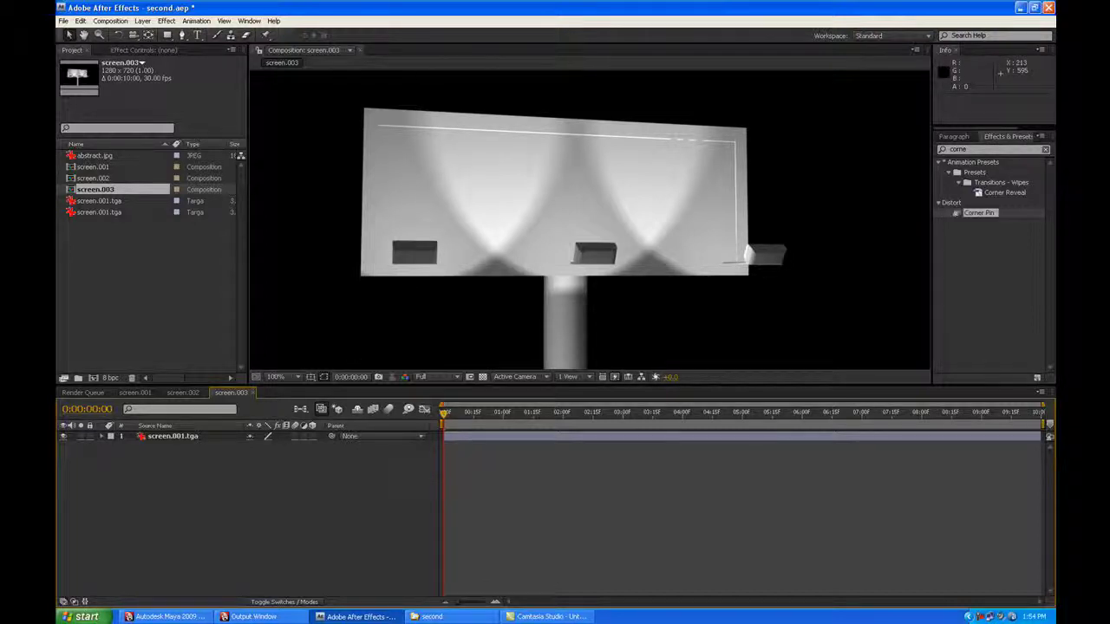
# Open the screen.001 composition and inspect its screen.001.tga beauty layer by toggling its visibility off and on
pyautogui.click(135, 392)
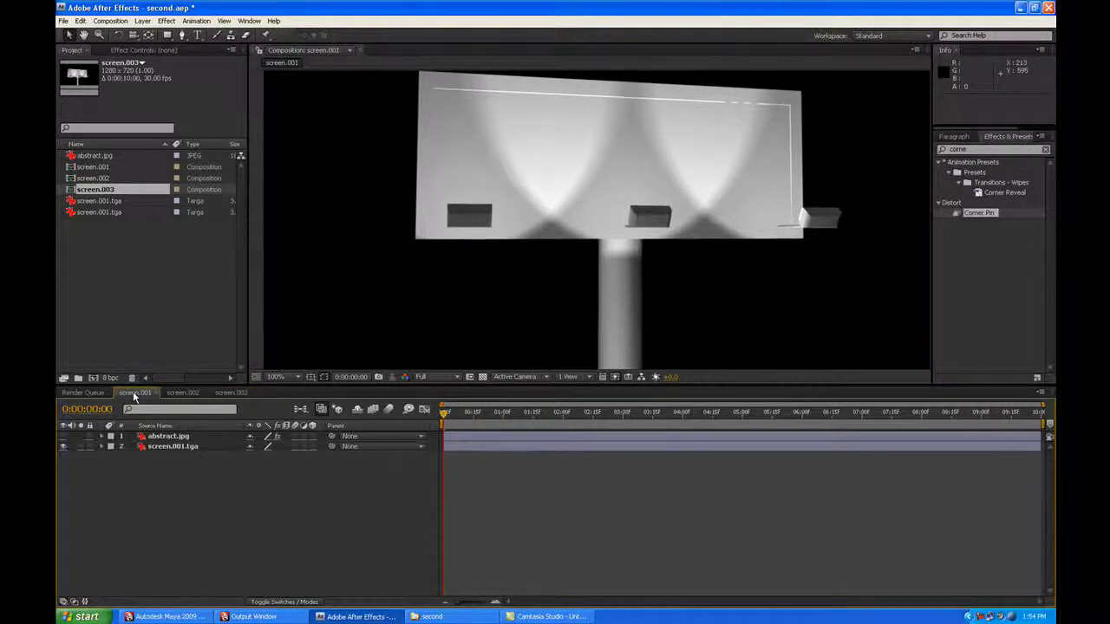
pyautogui.click(173, 446)
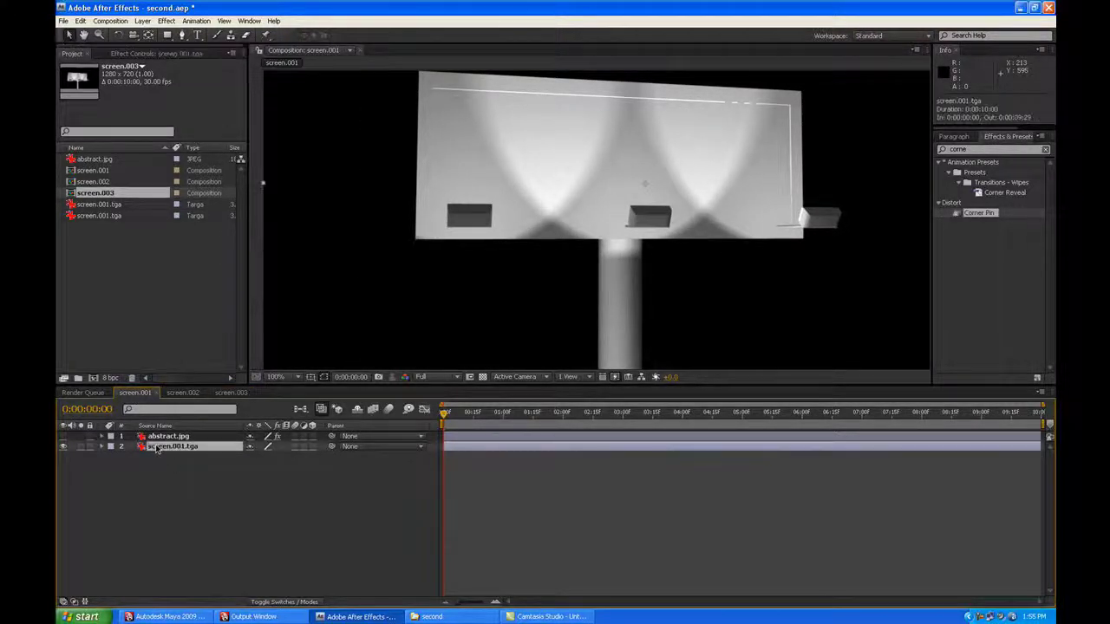
pyautogui.click(62, 447)
pyautogui.click(62, 447)
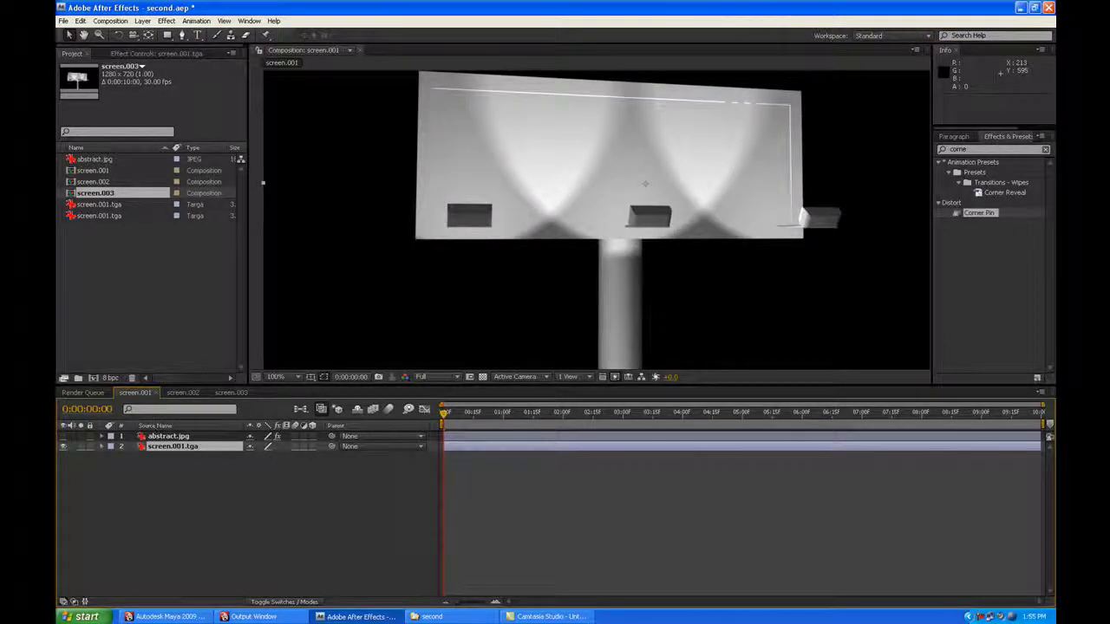
pyautogui.press(',')
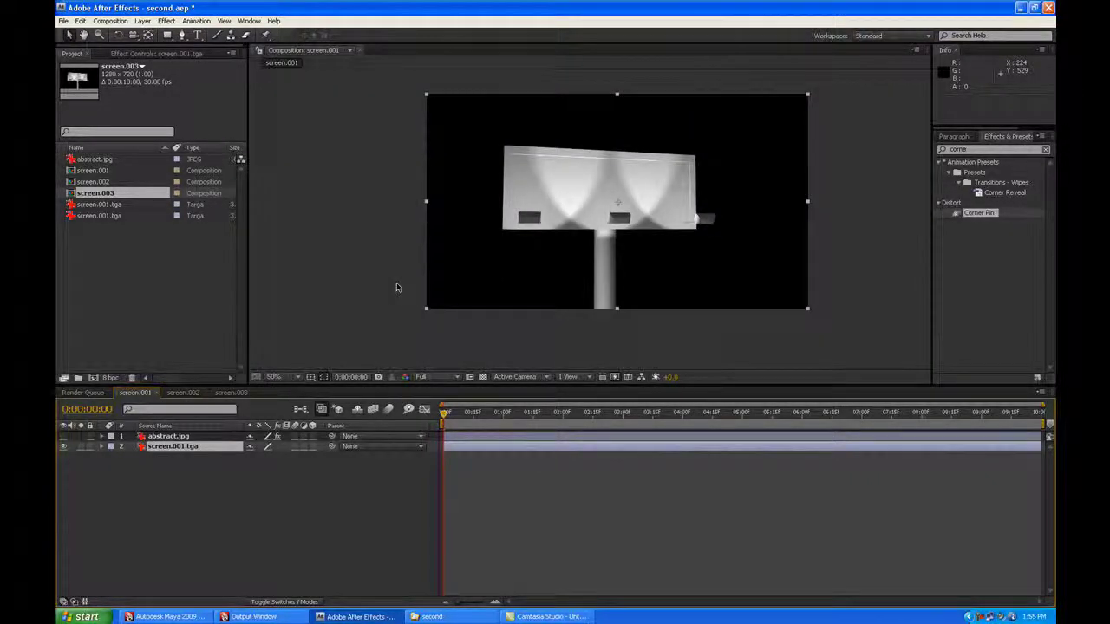
# Make the abstract.jpg layer visible over the billboard in screen.001 and display its Corner Pin effect
pyautogui.click(182, 436)
pyautogui.click(63, 436)
pyautogui.press('.')
pyautogui.press('.')
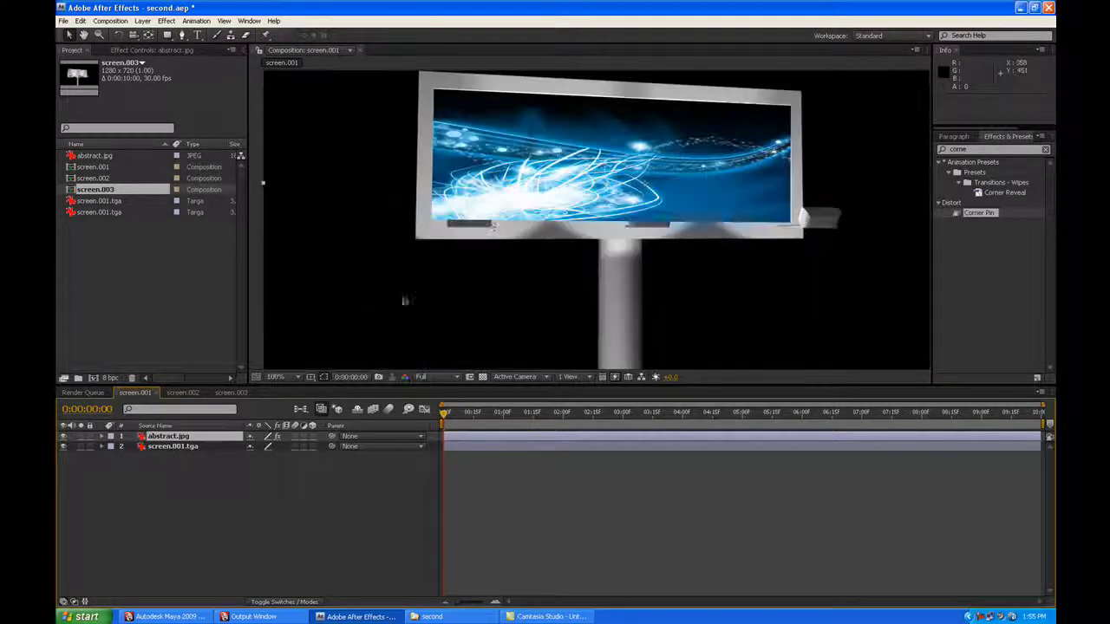
pyautogui.doubleClick(979, 213)
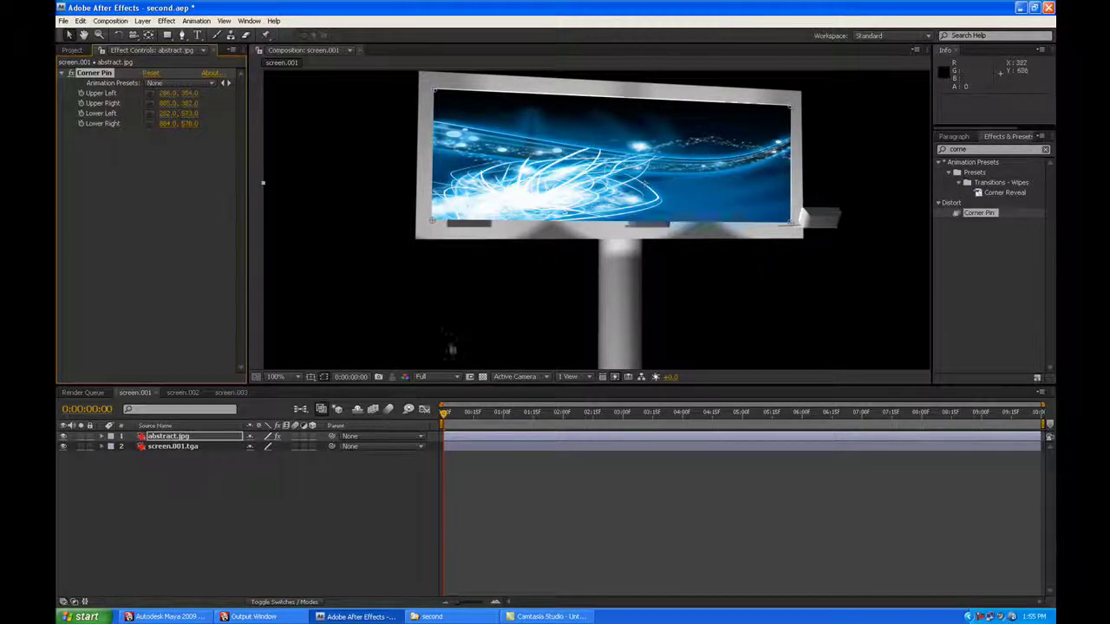
pyautogui.click(524, 483)
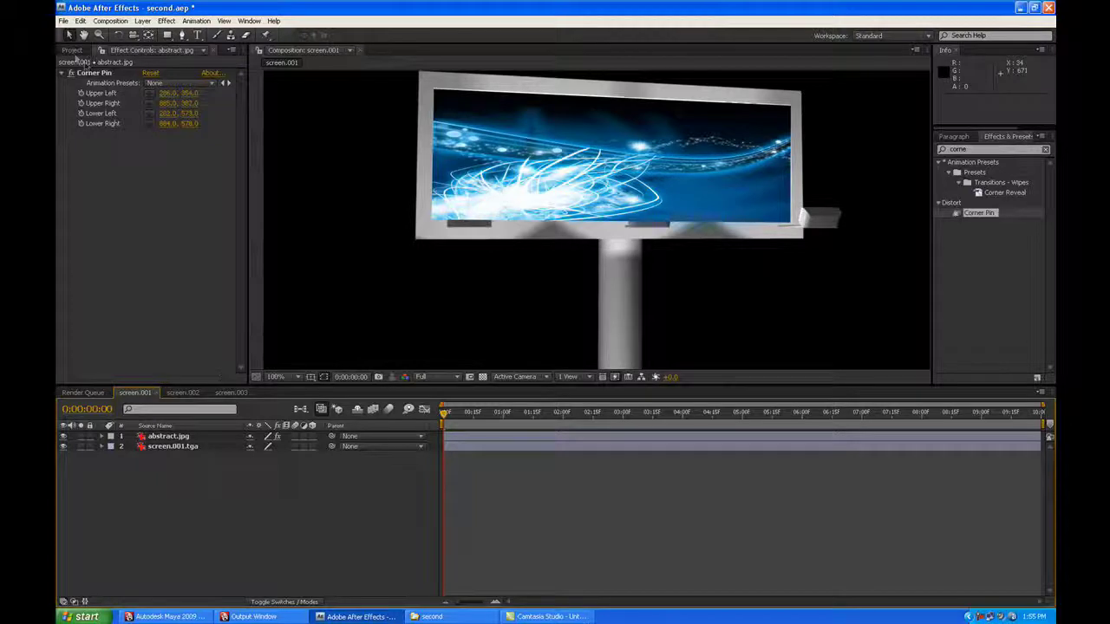
# Place the matte screen.001.tga footage above abstract.jpg in the screen.001 composition and show the mode and track matte options
pyautogui.click(73, 50)
pyautogui.click(104, 201)
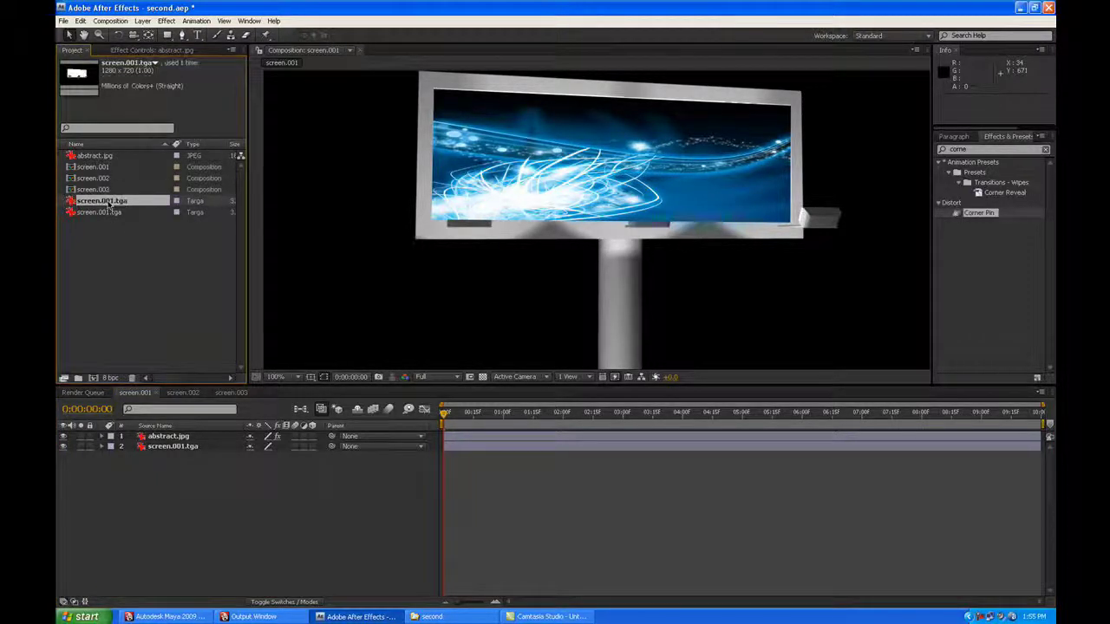
pyautogui.moveTo(103, 201); pyautogui.dragTo(199, 436)
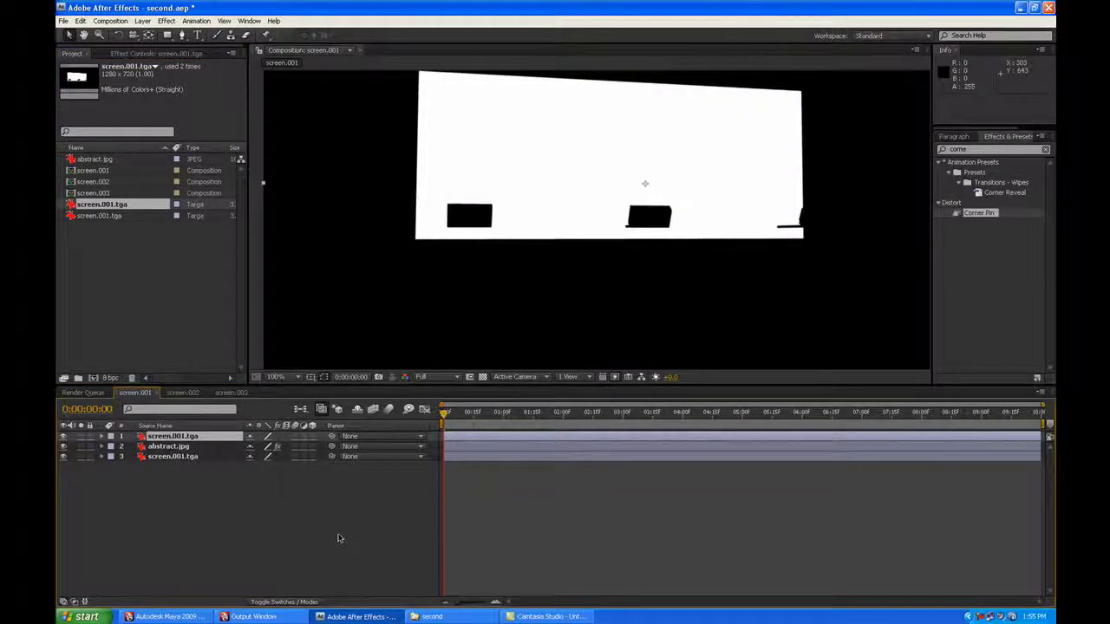
pyautogui.press('F4')
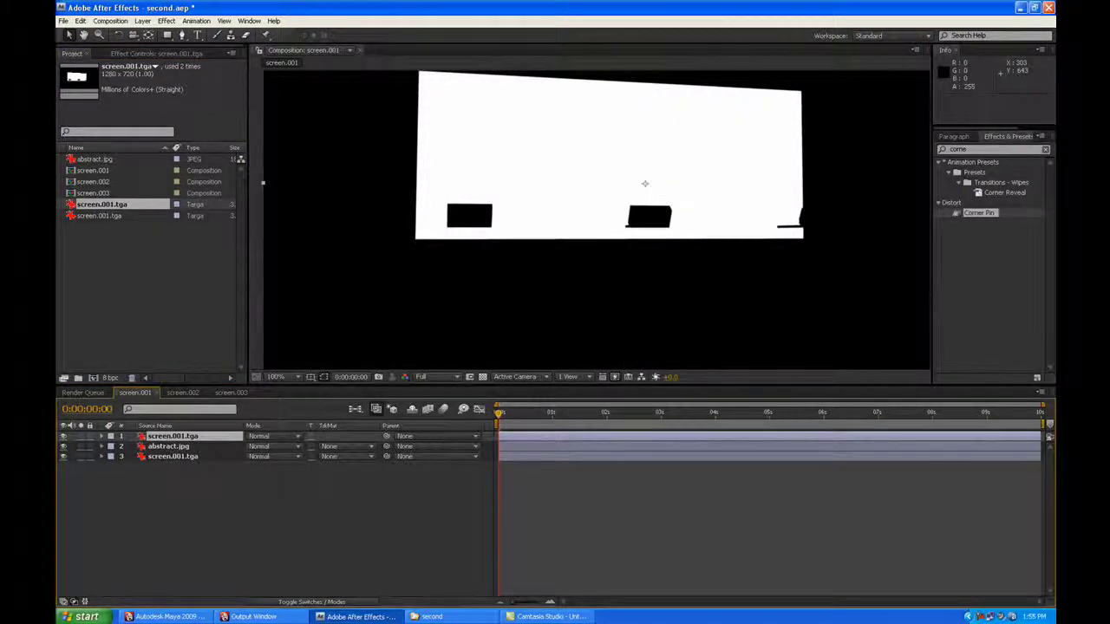
# Set the track matte of the abstract.jpg layer to Luma Matte "screen.001.tga"
pyautogui.click(222, 446)
pyautogui.click(358, 447)
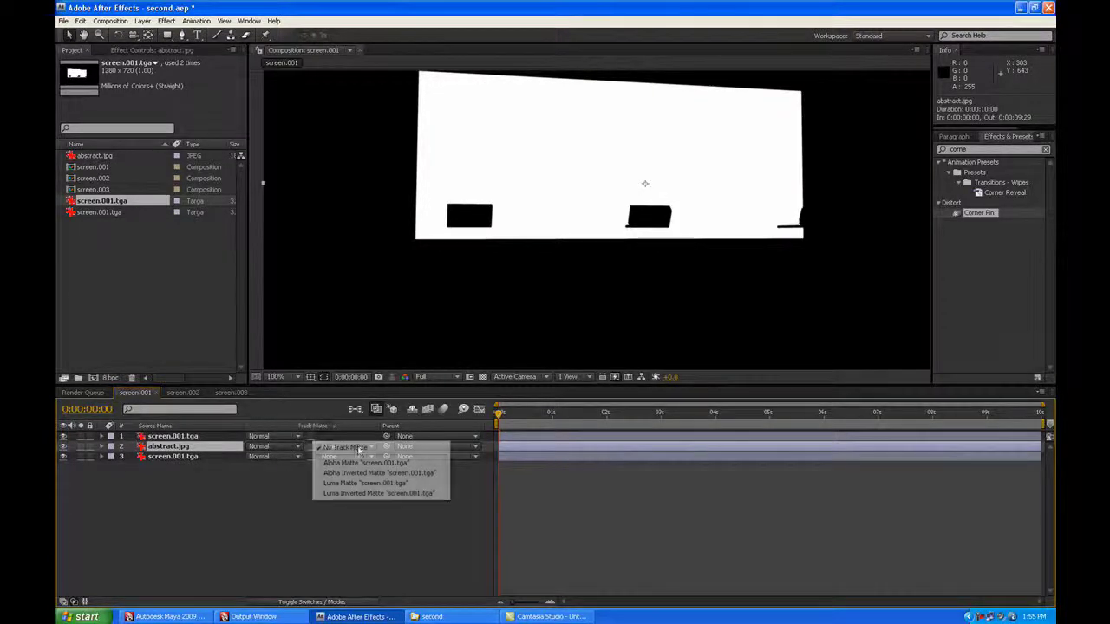
pyautogui.click(365, 483)
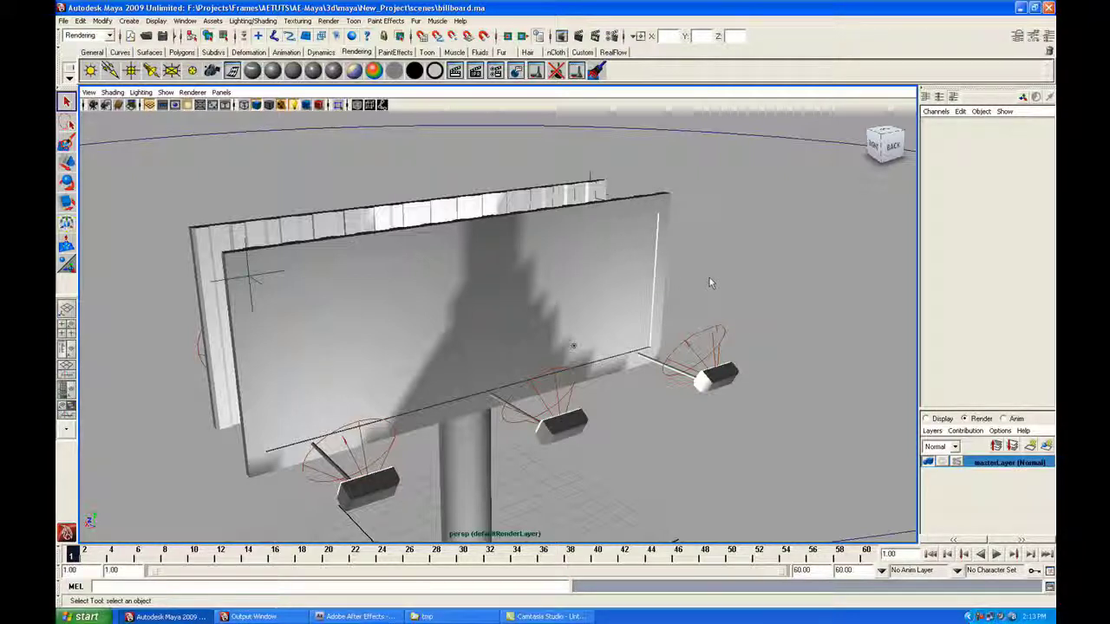
# In Maya, create a pass contribution map on masterLayer containing board1 and rename it screen1passContributionMap1
pyautogui.keyDown('alt'); pyautogui.moveTo(695, 283); pyautogui.dragTo(706, 255); pyautogui.keyUp('alt')
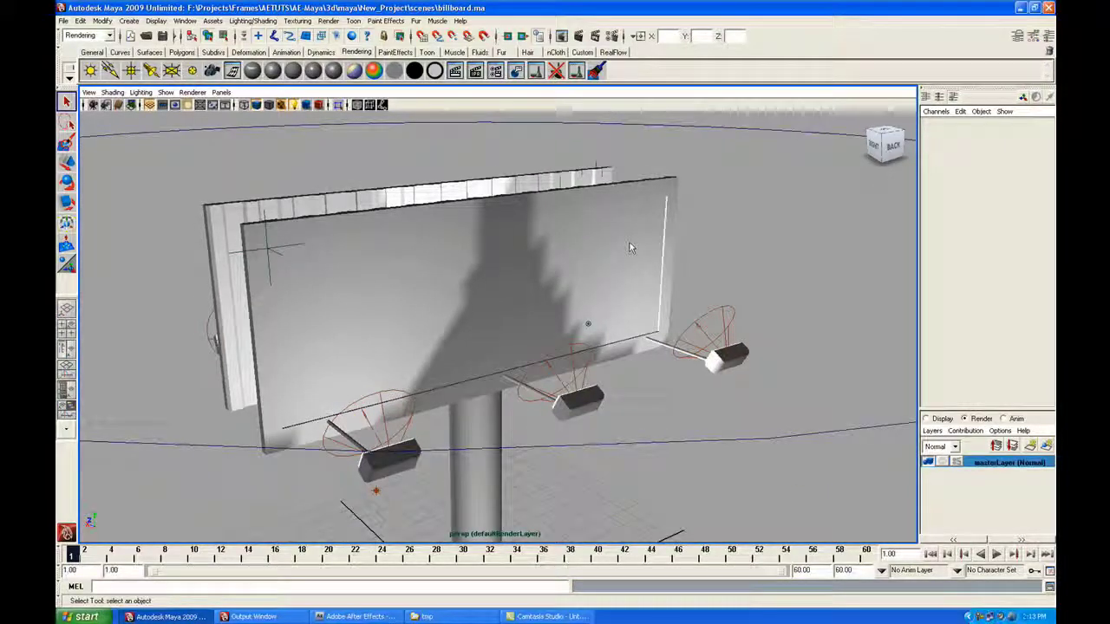
pyautogui.click(640, 201)
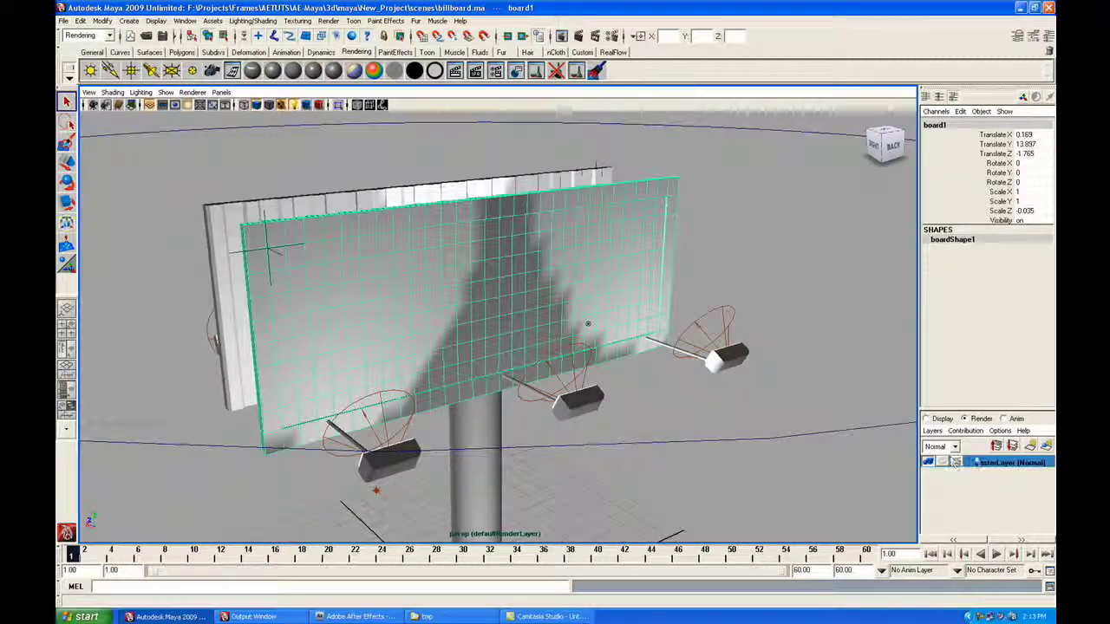
pyautogui.rightClick(998, 464)
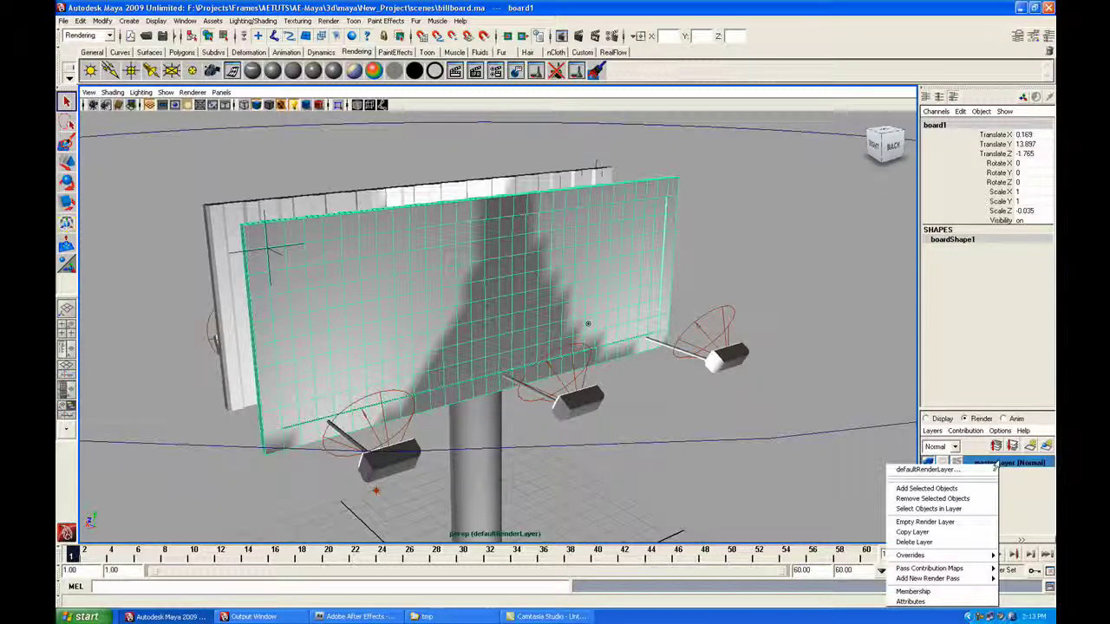
pyautogui.moveTo(913, 569)
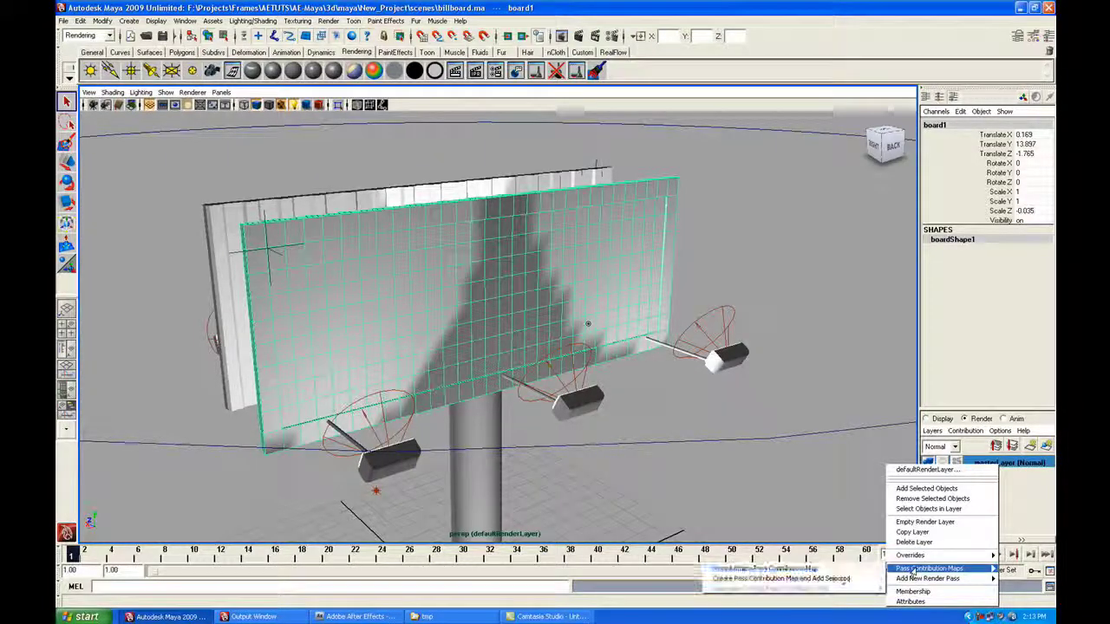
pyautogui.click(834, 579)
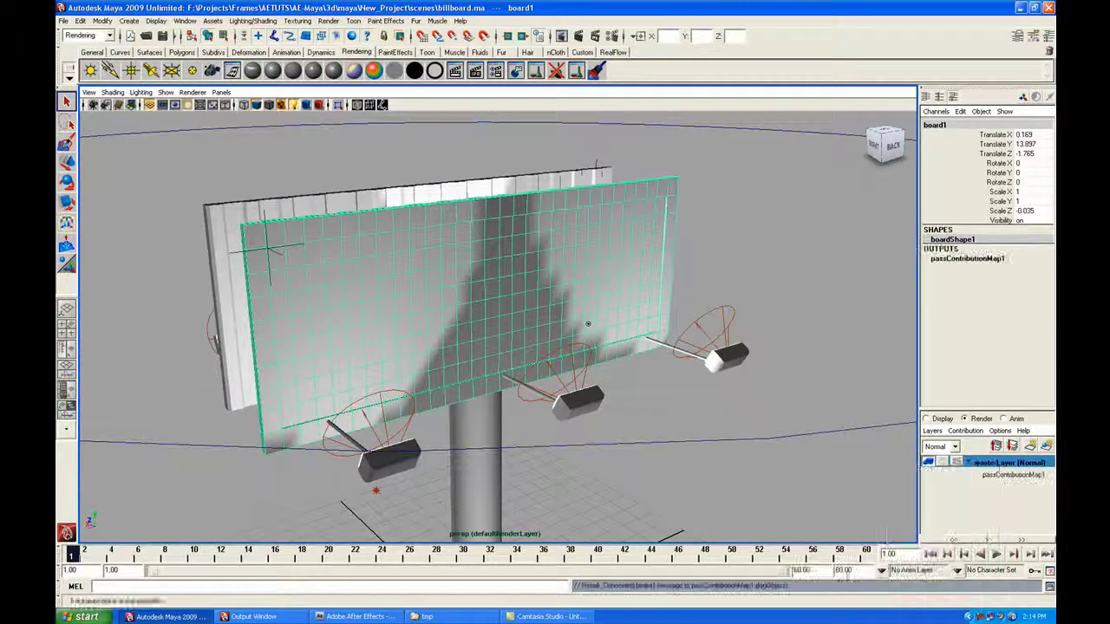
pyautogui.doubleClick(1012, 473)
pyautogui.write('screen1')
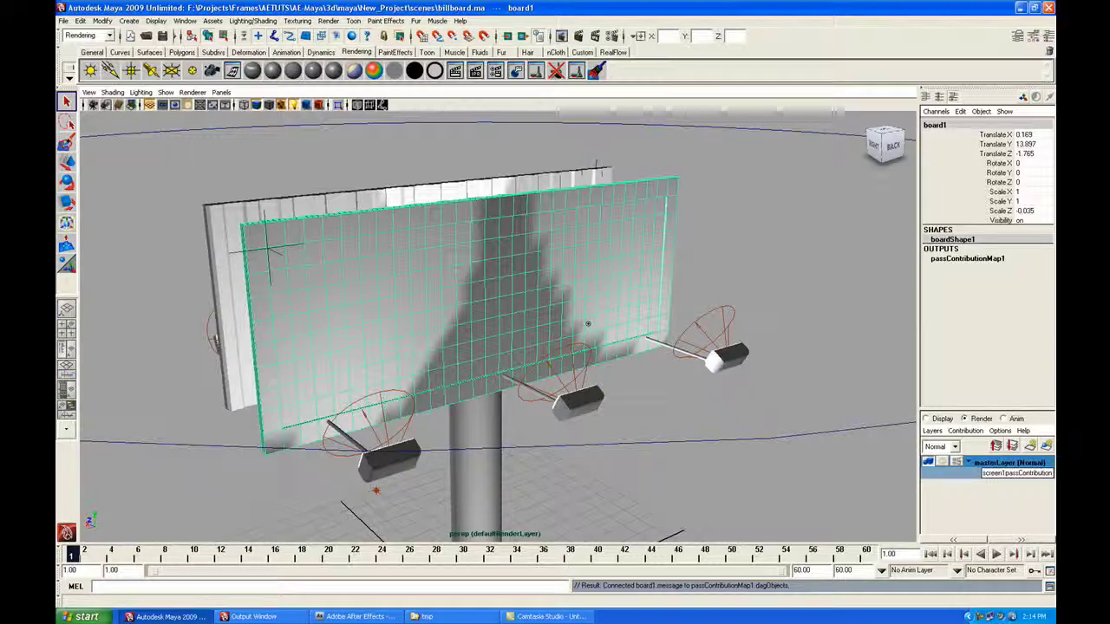
pyautogui.press('Return')
# Create a second pass contribution map on masterLayer containing board2 and rename it screen2passContributionMap1
pyautogui.keyDown('alt'); pyautogui.moveTo(728, 321); pyautogui.dragTo(633, 260); pyautogui.keyUp('alt')
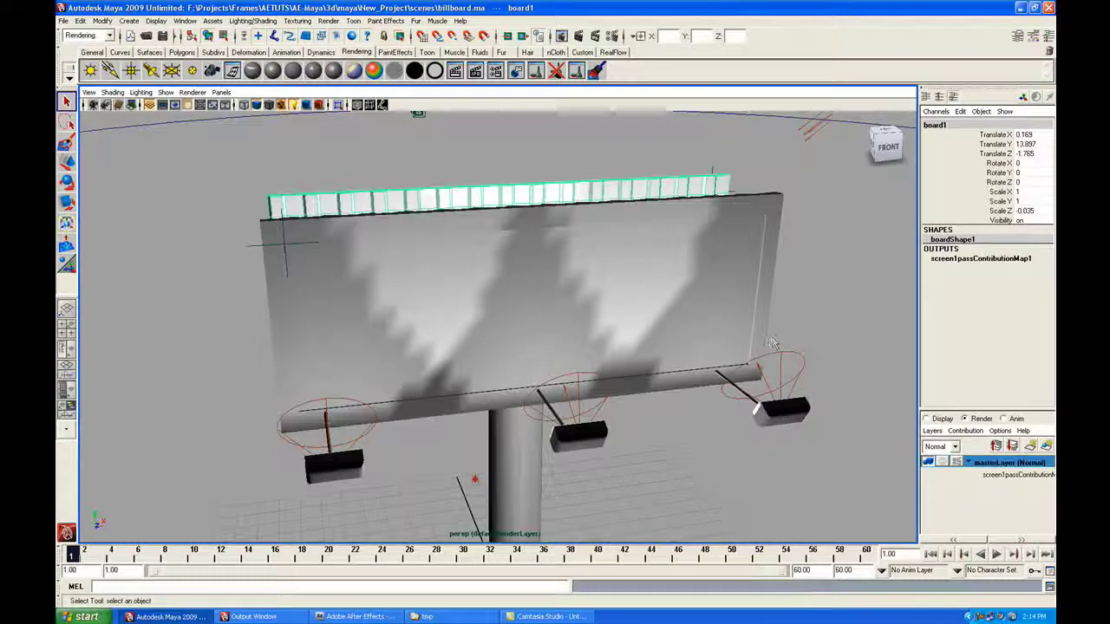
pyautogui.click(621, 241)
pyautogui.rightClick(997, 464)
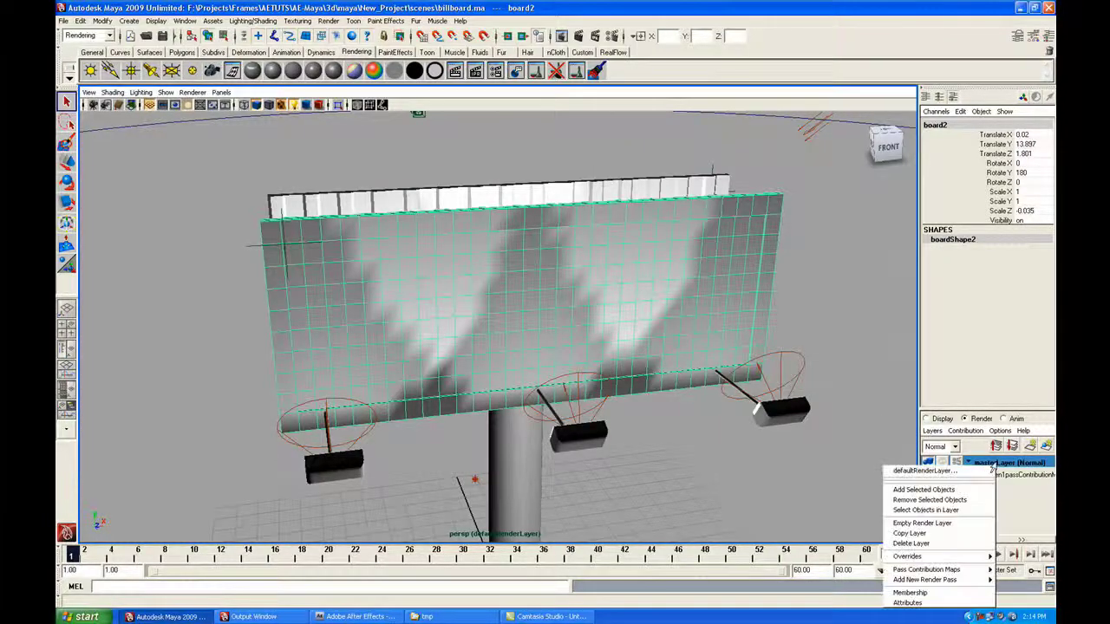
pyautogui.moveTo(902, 570)
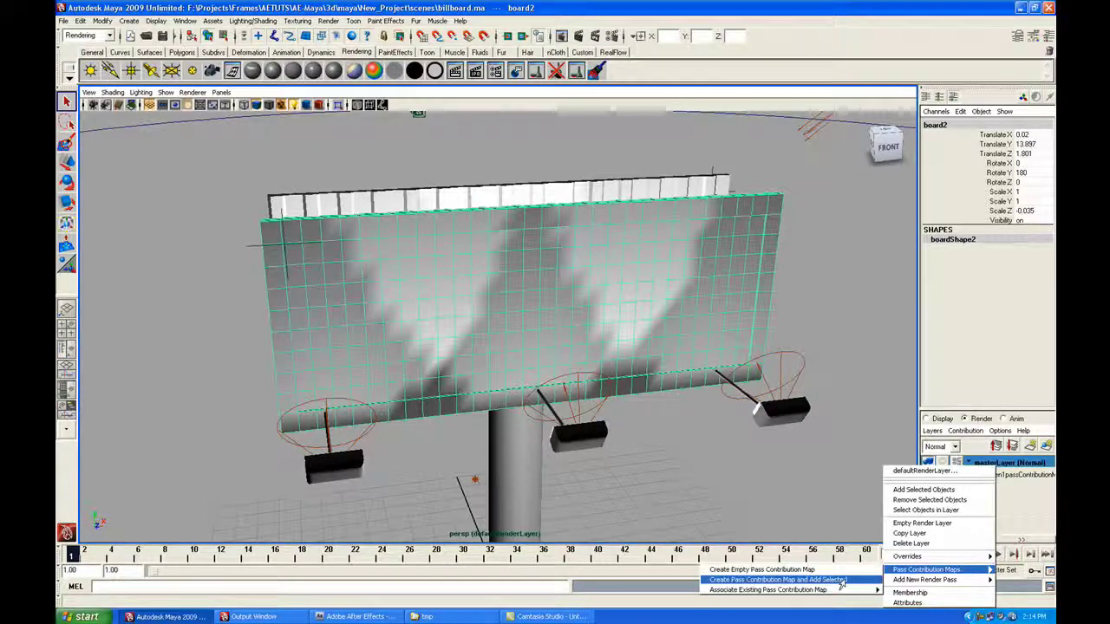
pyautogui.click(775, 579)
pyautogui.doubleClick(1012, 474)
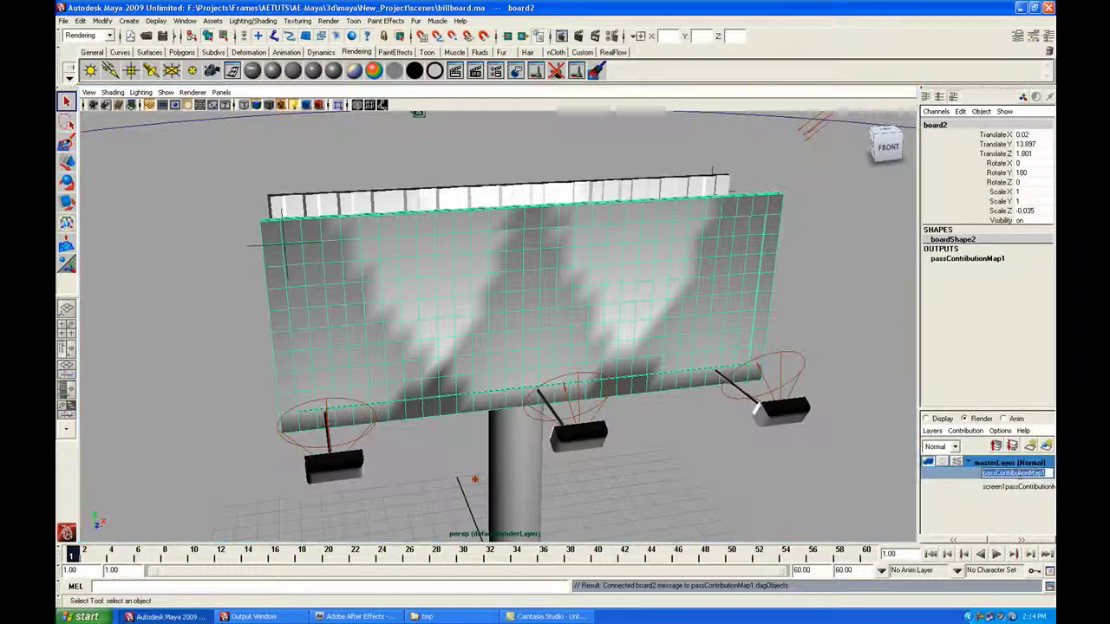
pyautogui.press('Home')
pyautogui.write('screen')
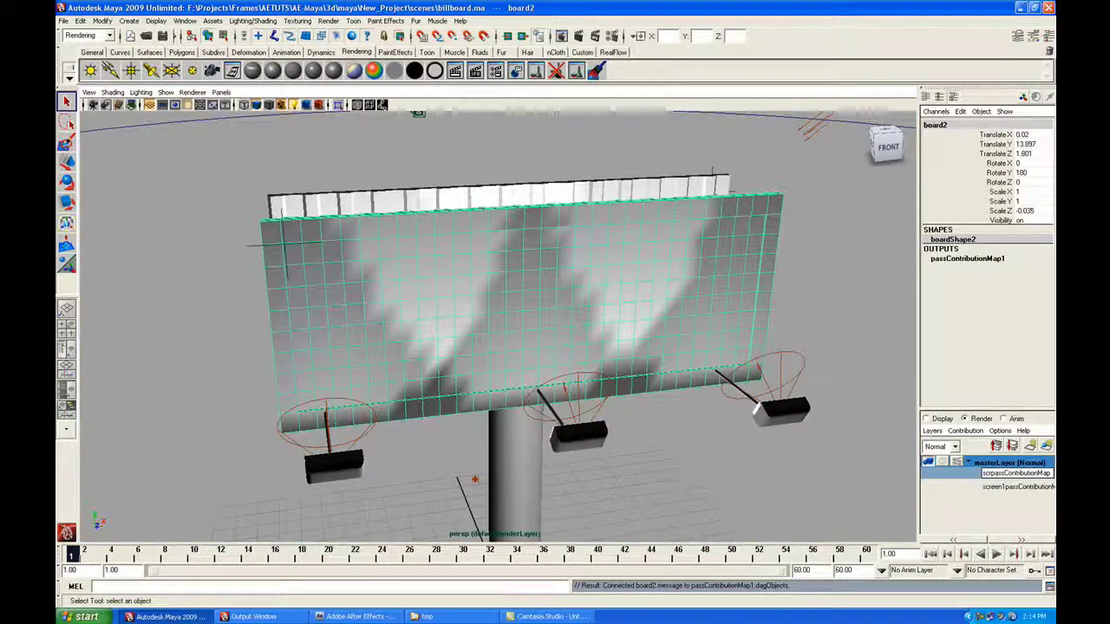
pyautogui.write('2')
pyautogui.press('Return')
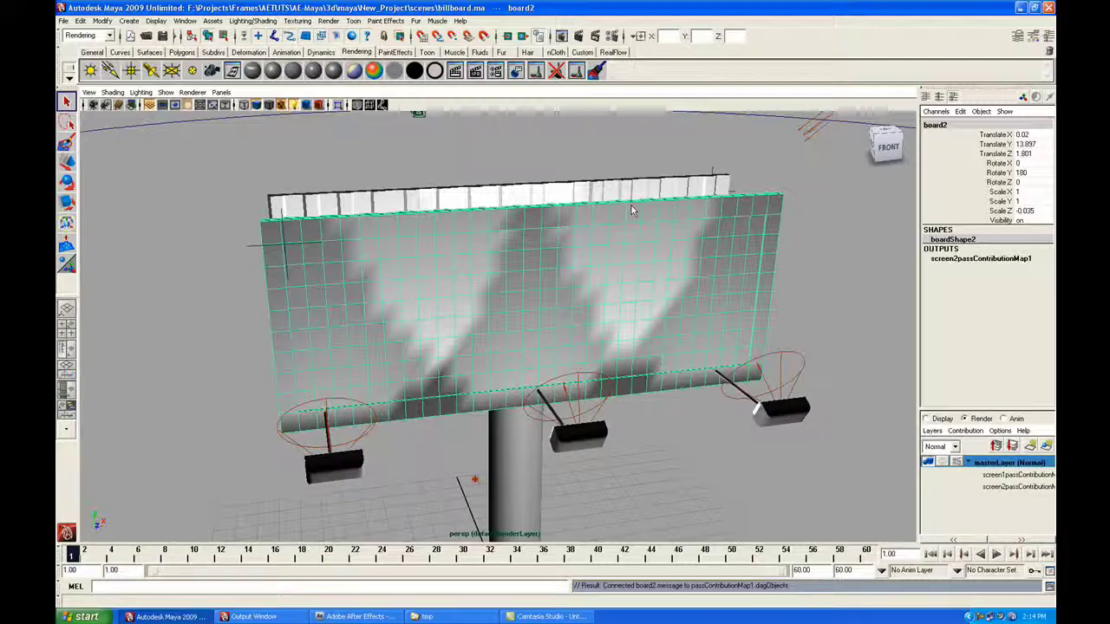
# Replace the file name prefix in the common render settings with the pass name keyword followed by a name: <RenderPass>/screens
pyautogui.keyDown('alt'); pyautogui.moveTo(633, 228); pyautogui.dragTo(597, 319); pyautogui.keyUp('alt')
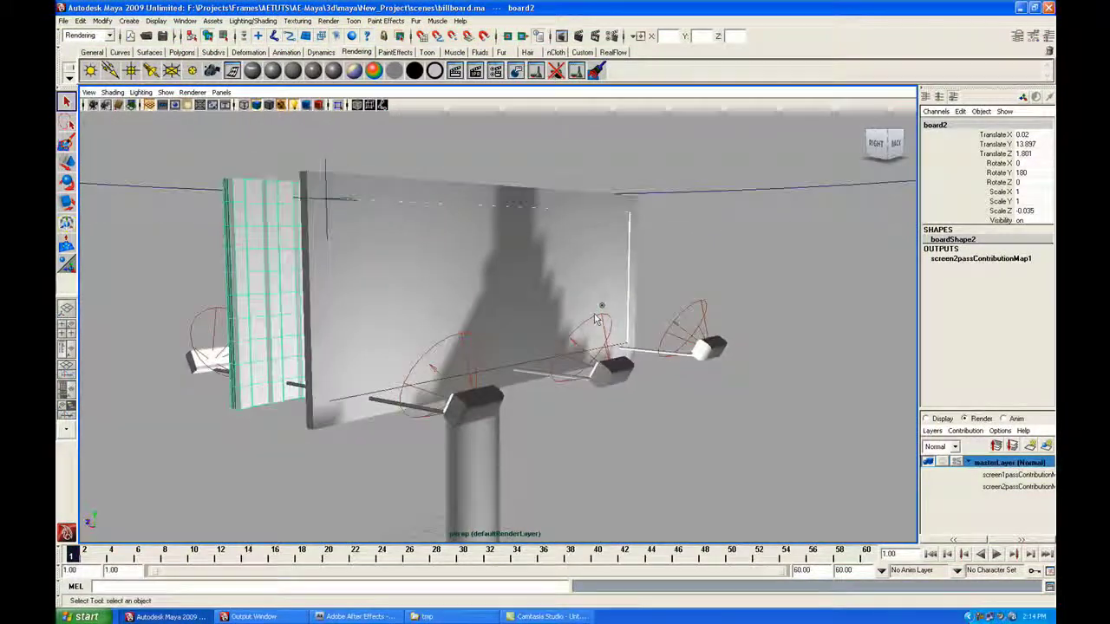
pyautogui.click(537, 36)
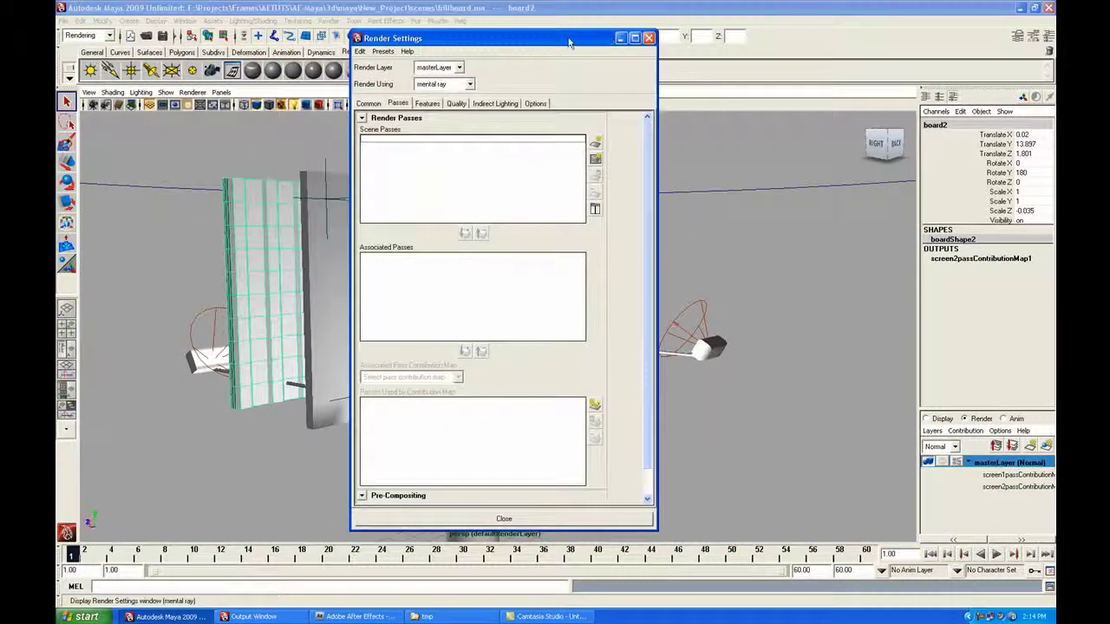
pyautogui.moveTo(569, 42); pyautogui.dragTo(573, 46)
pyautogui.click(372, 108)
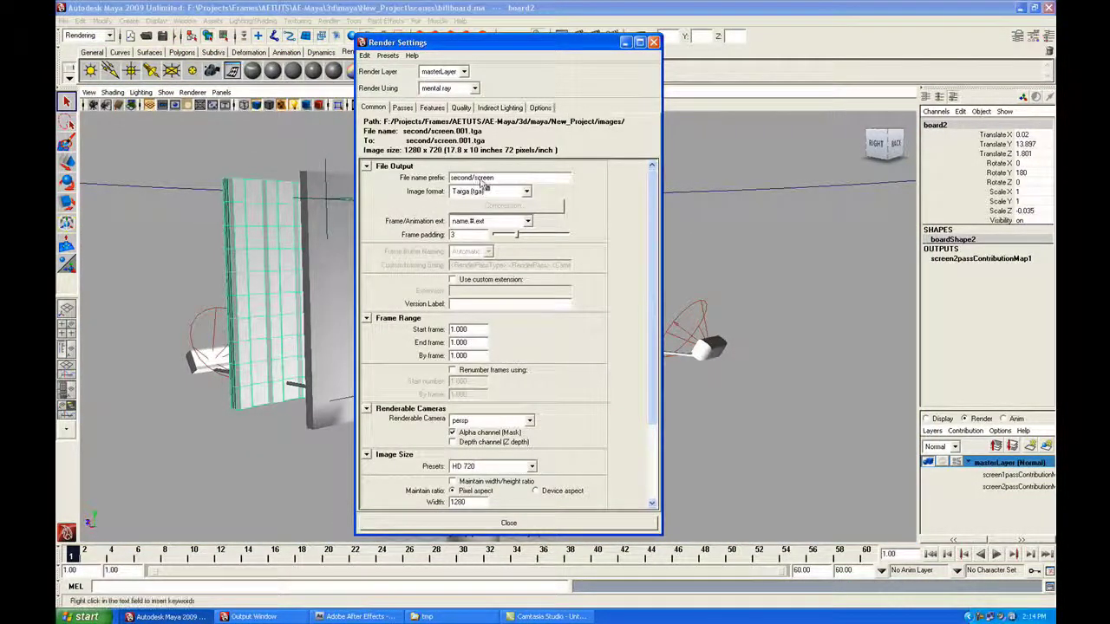
pyautogui.moveTo(473, 178); pyautogui.dragTo(441, 180)
pyautogui.press('BackSpace')
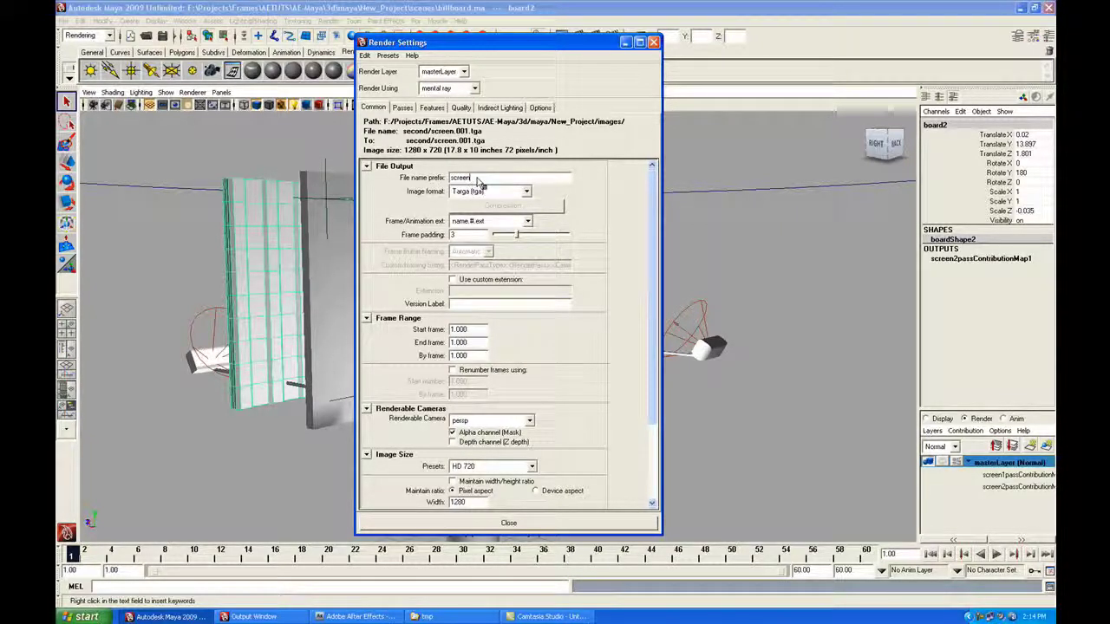
pyautogui.rightClick(482, 181)
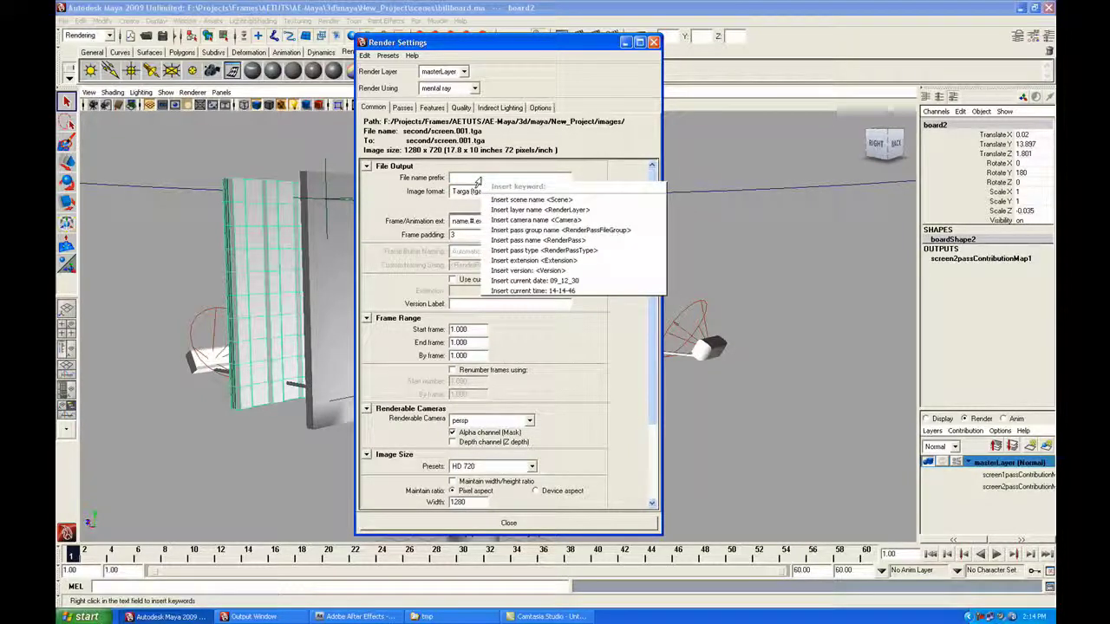
pyautogui.click(572, 241)
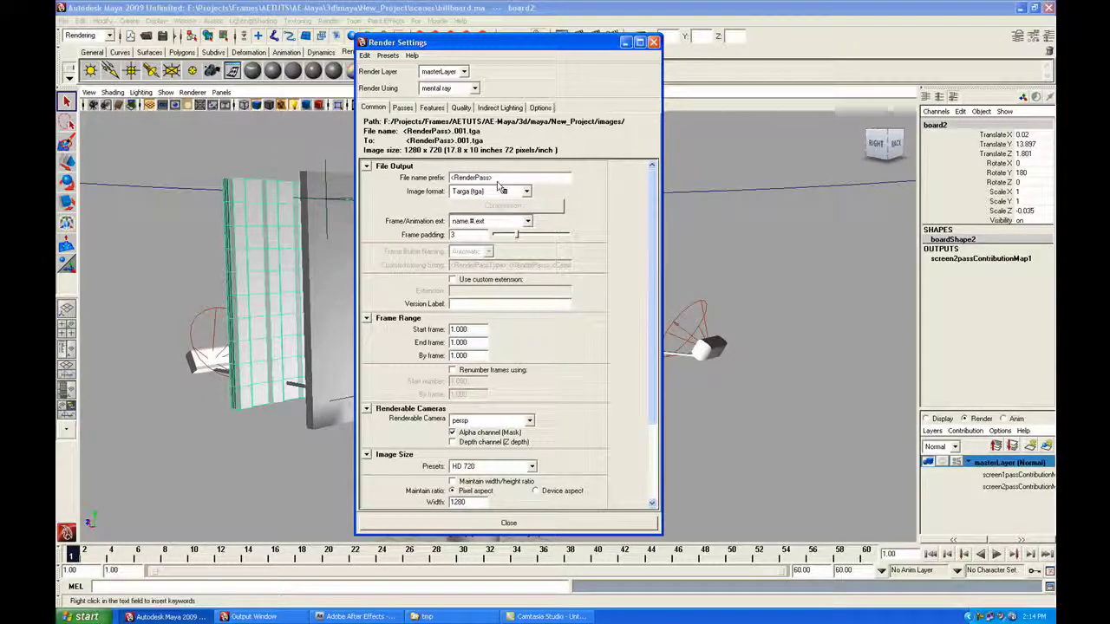
pyautogui.write('/screens')
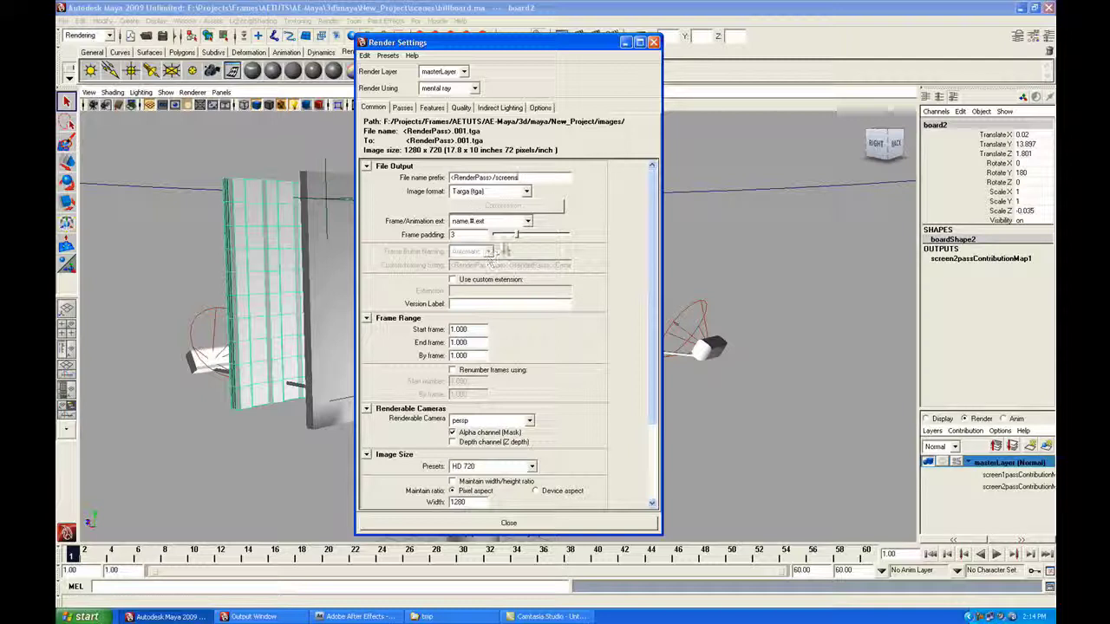
# Set the render's end frame to 60 and choose camera2 as the renderable camera
pyautogui.click(468, 343)
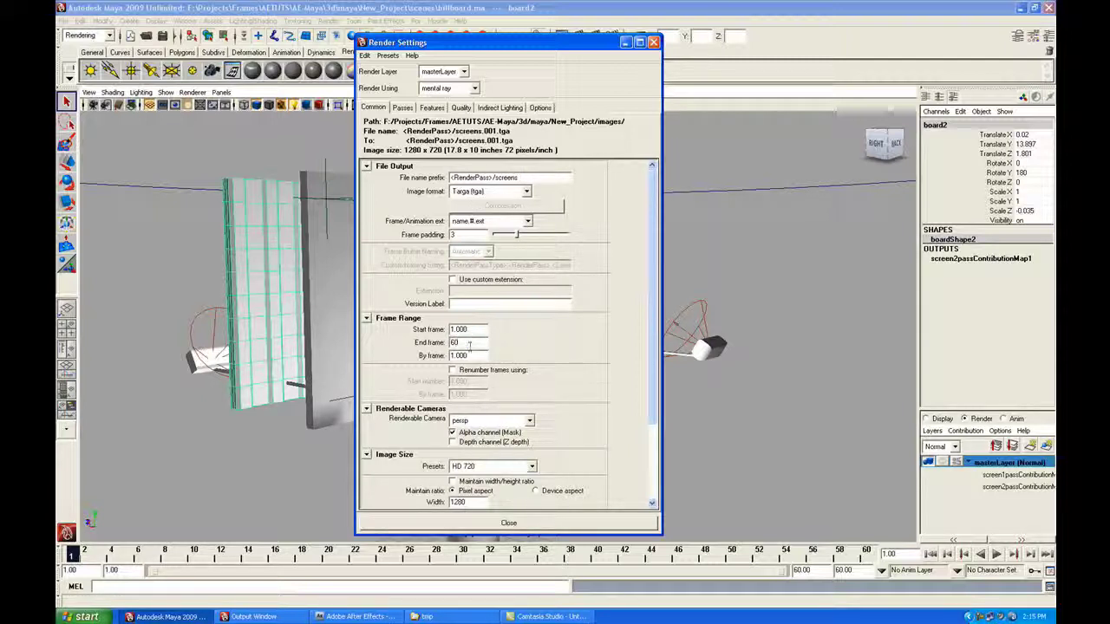
pyautogui.click(491, 421)
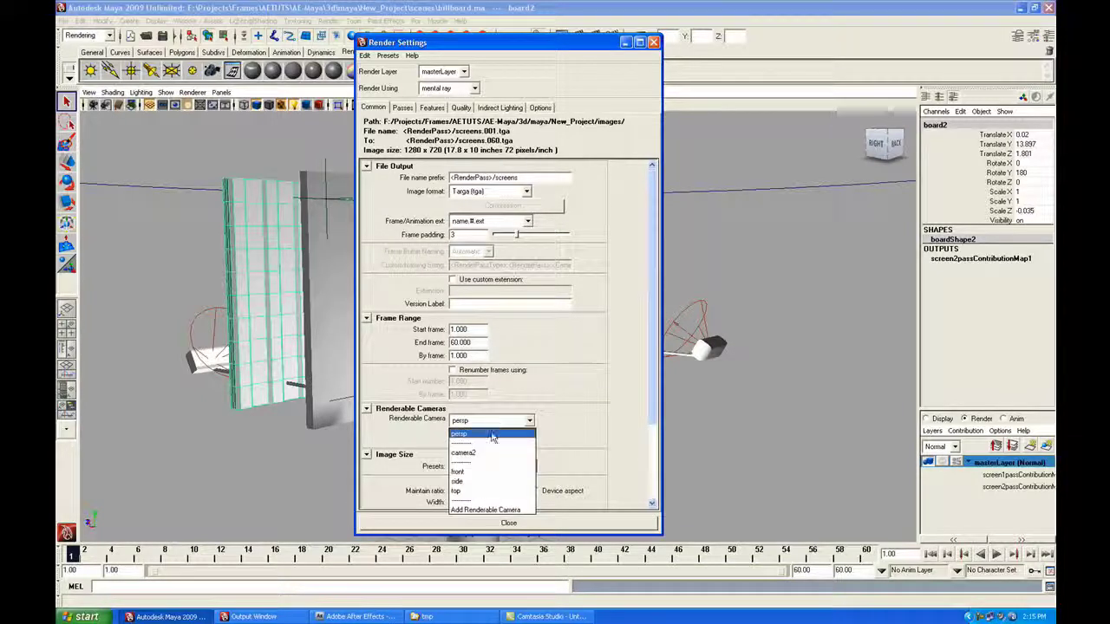
pyautogui.click(463, 453)
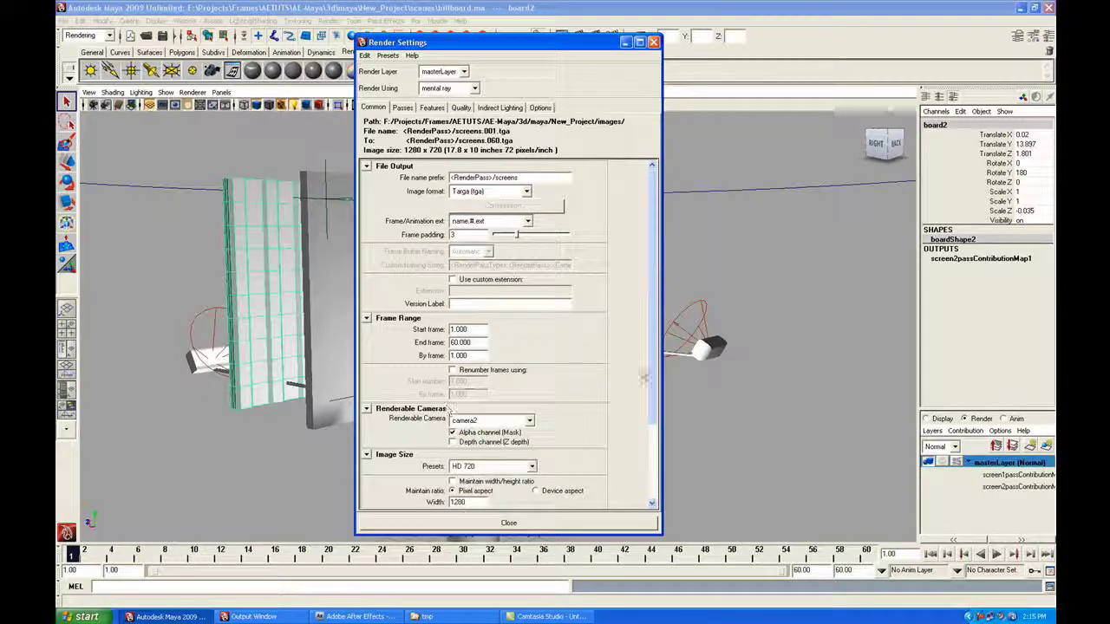
pyautogui.moveTo(652, 364); pyautogui.dragTo(663, 442)
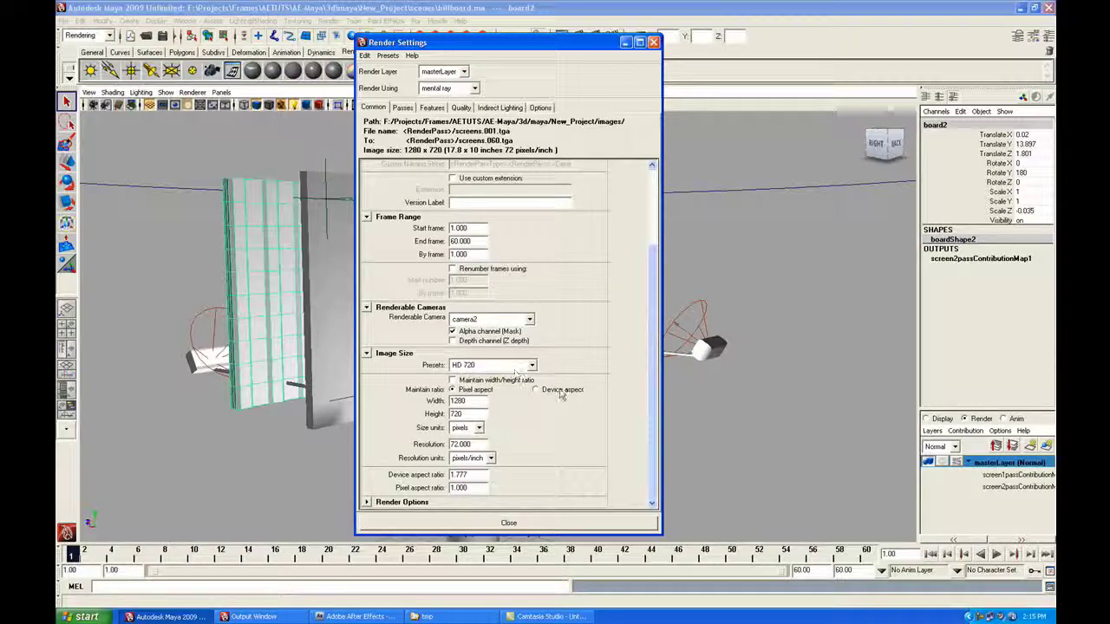
pyautogui.moveTo(654, 359); pyautogui.dragTo(654, 283)
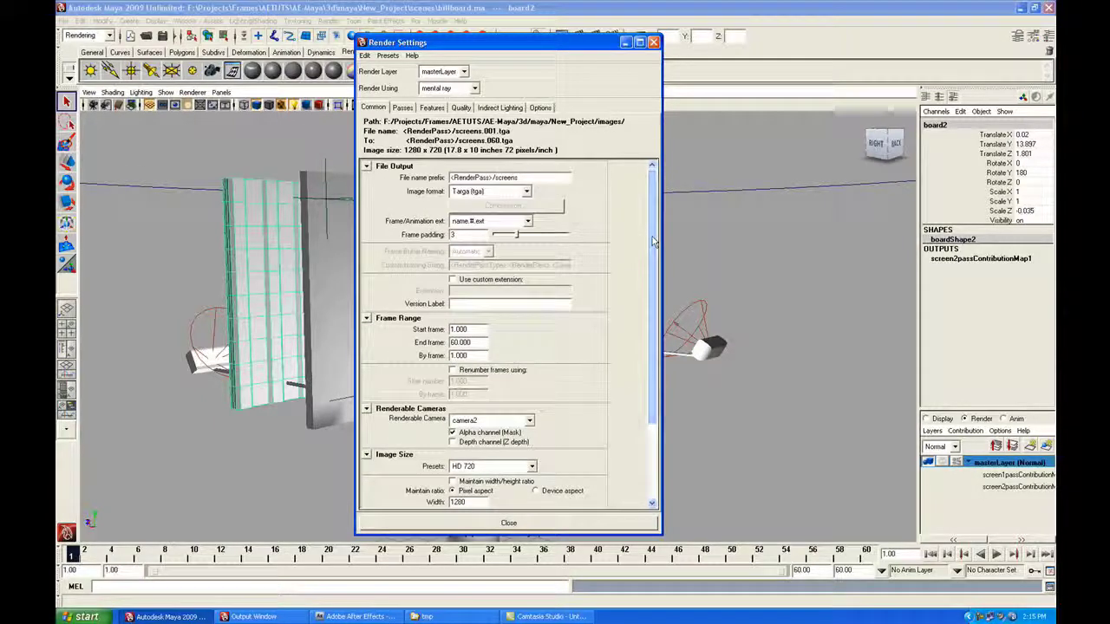
# Create a Matte render pass with the pass prefix screen1
pyautogui.click(403, 108)
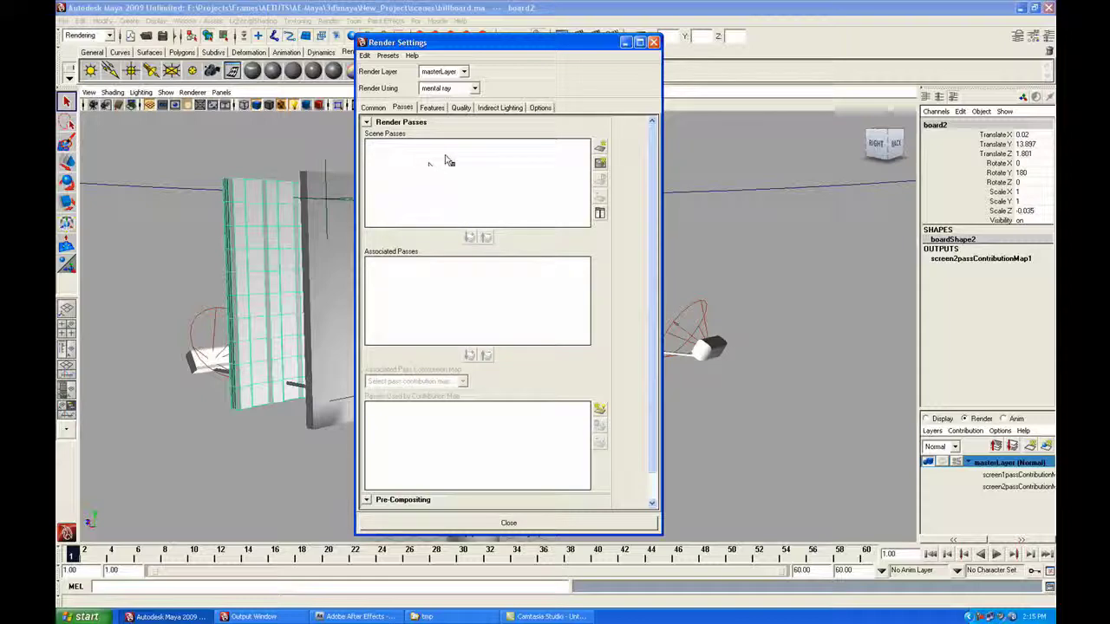
pyautogui.click(599, 147)
pyautogui.moveTo(541, 229); pyautogui.dragTo(718, 200)
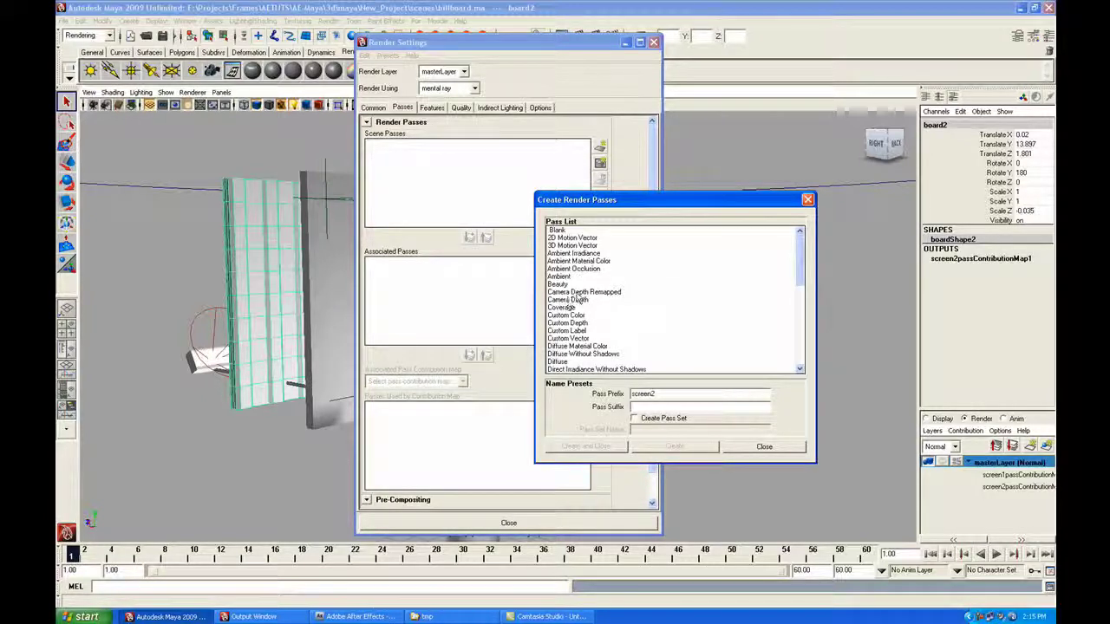
pyautogui.moveTo(794, 269); pyautogui.dragTo(794, 319)
pyautogui.click(583, 332)
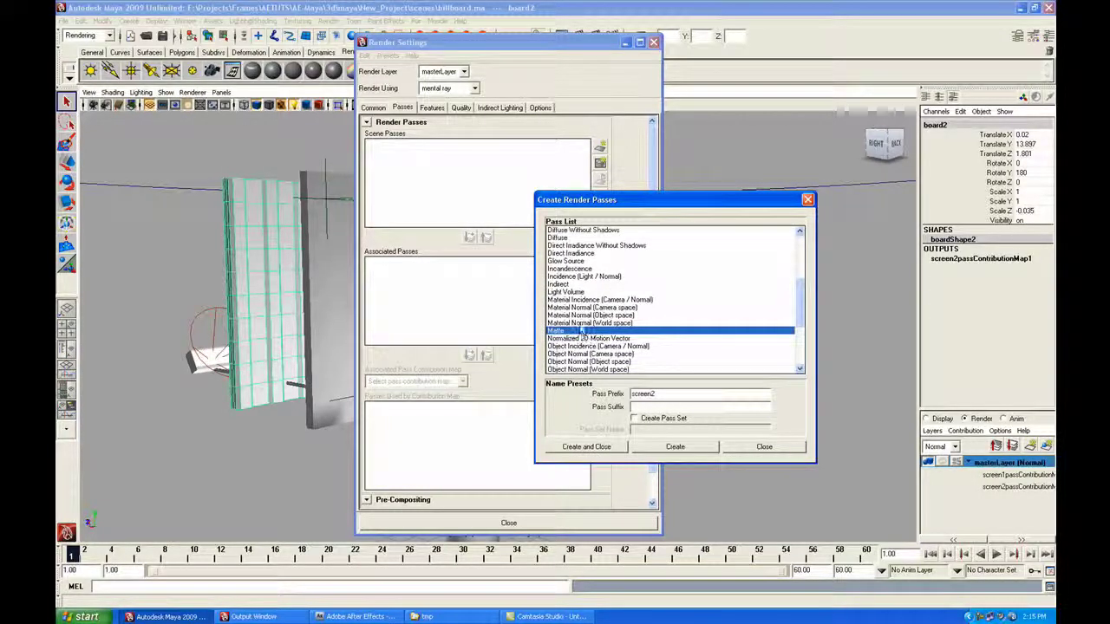
pyautogui.doubleClick(668, 394)
pyautogui.write('screen3')
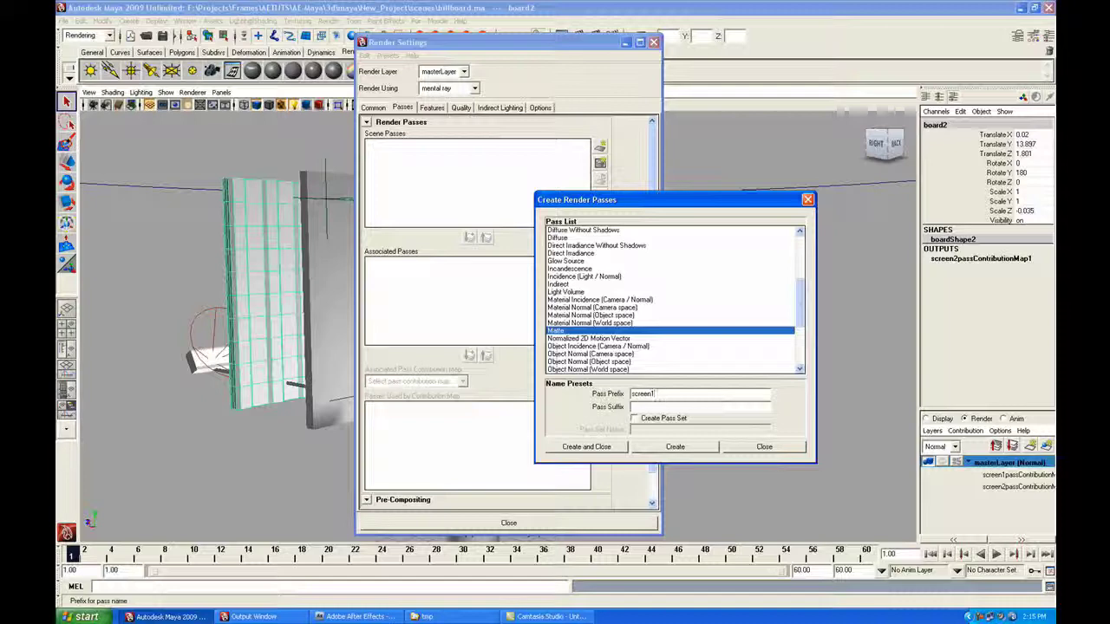
pyautogui.click(597, 446)
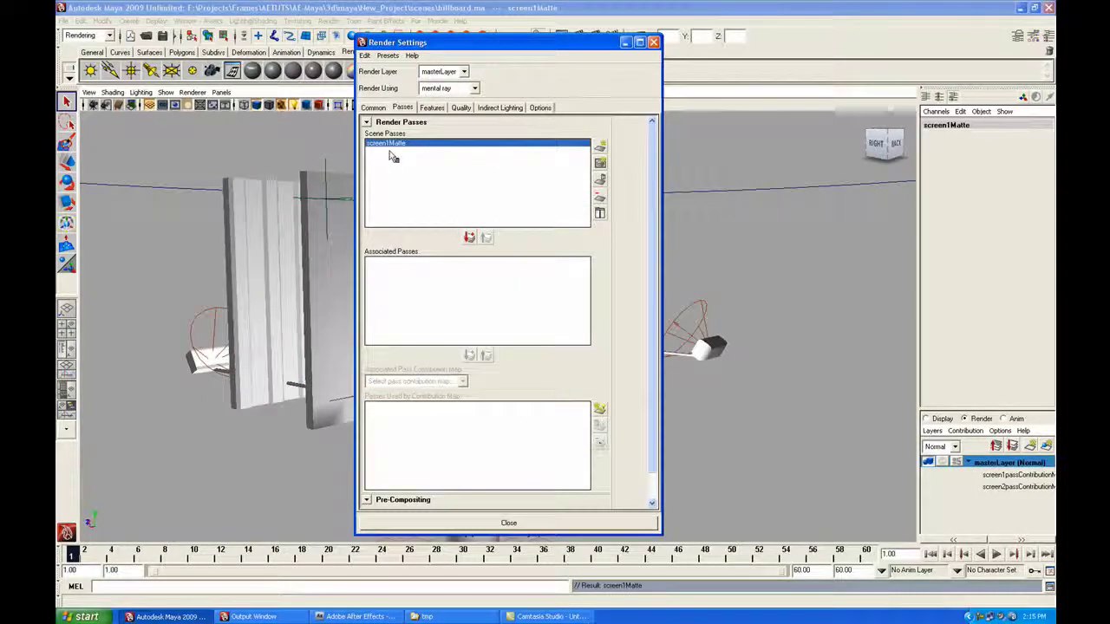
# Create another Matte render pass with the pass prefix screen2
pyautogui.click(599, 146)
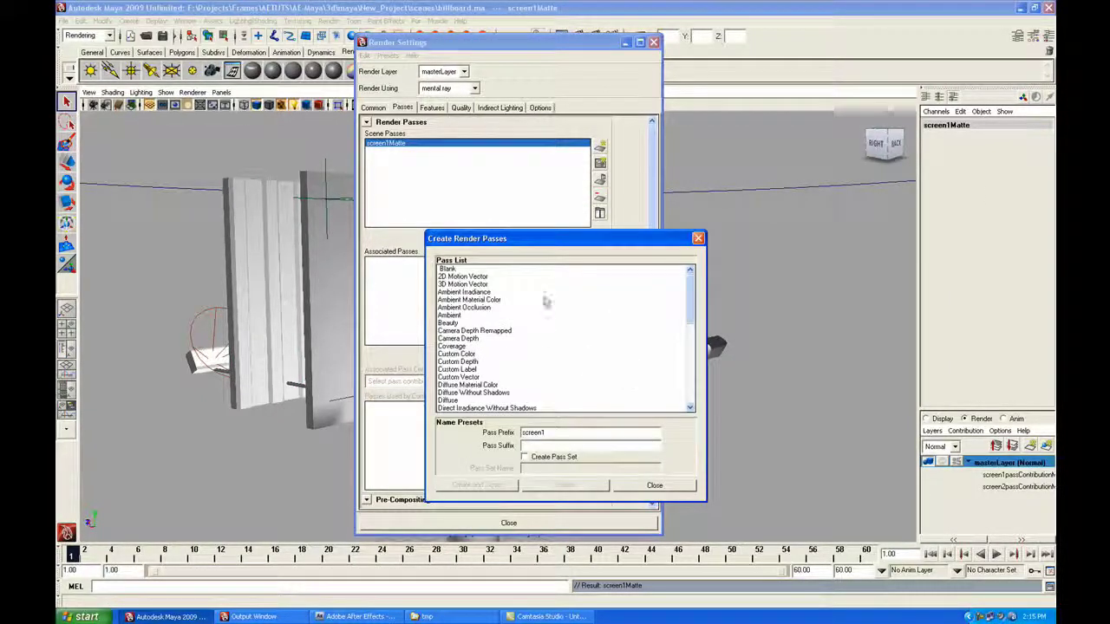
pyautogui.moveTo(567, 238); pyautogui.dragTo(679, 247)
pyautogui.click(801, 370)
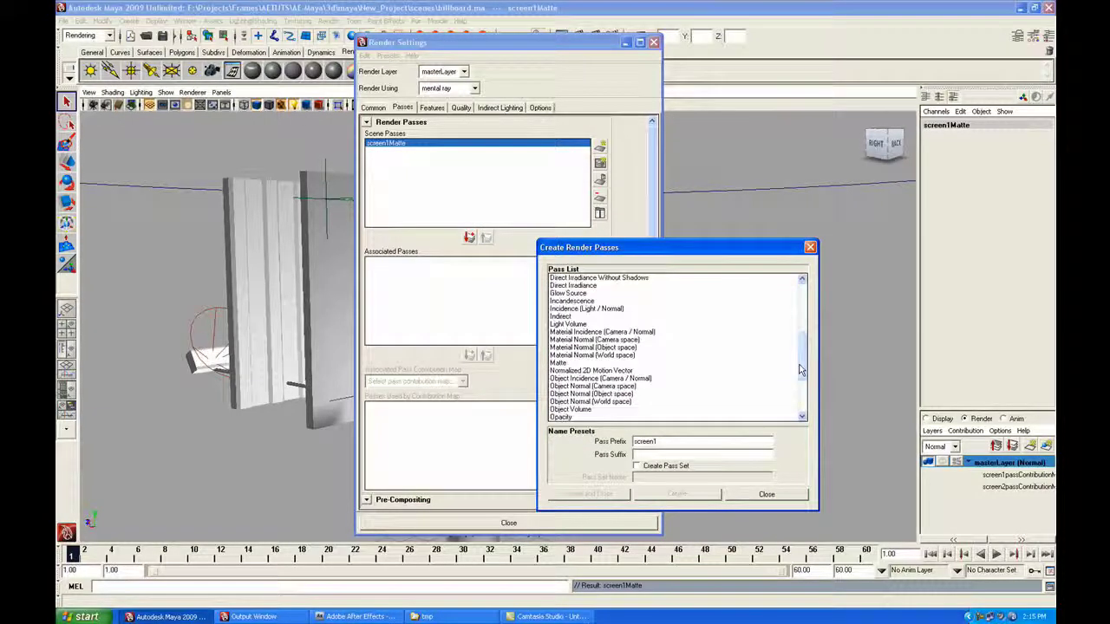
pyautogui.click(598, 362)
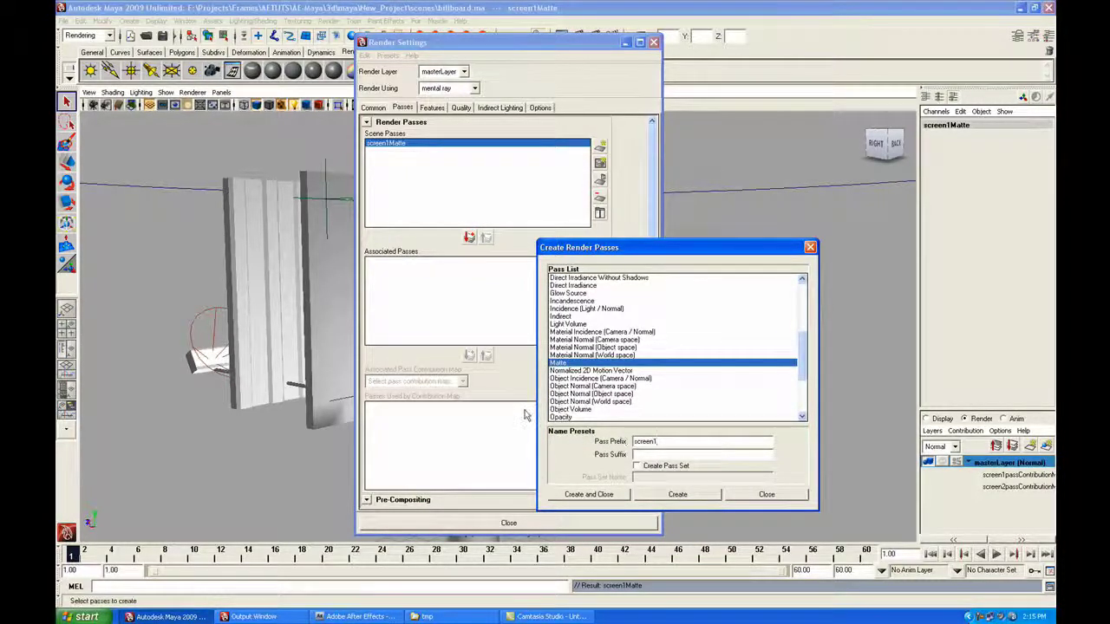
pyautogui.write('2')
pyautogui.click(588, 494)
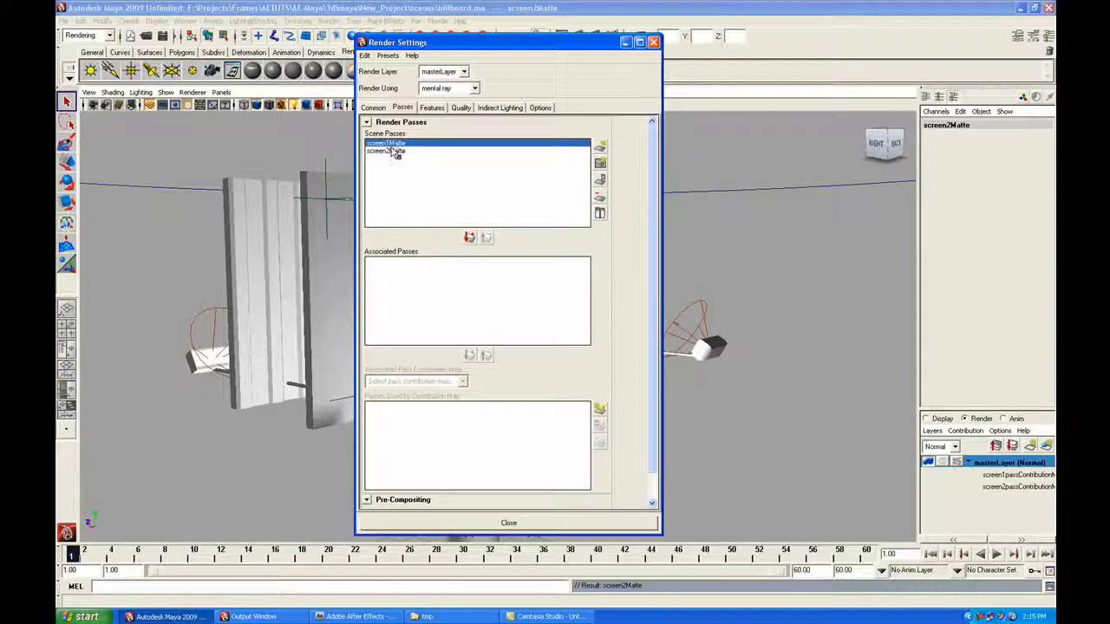
# Associate both matte passes, screen1Matte and screen2Matte, with the master render layer
pyautogui.keyDown('shift'); pyautogui.click(392, 143); pyautogui.keyUp('shift')
pyautogui.click(469, 237)
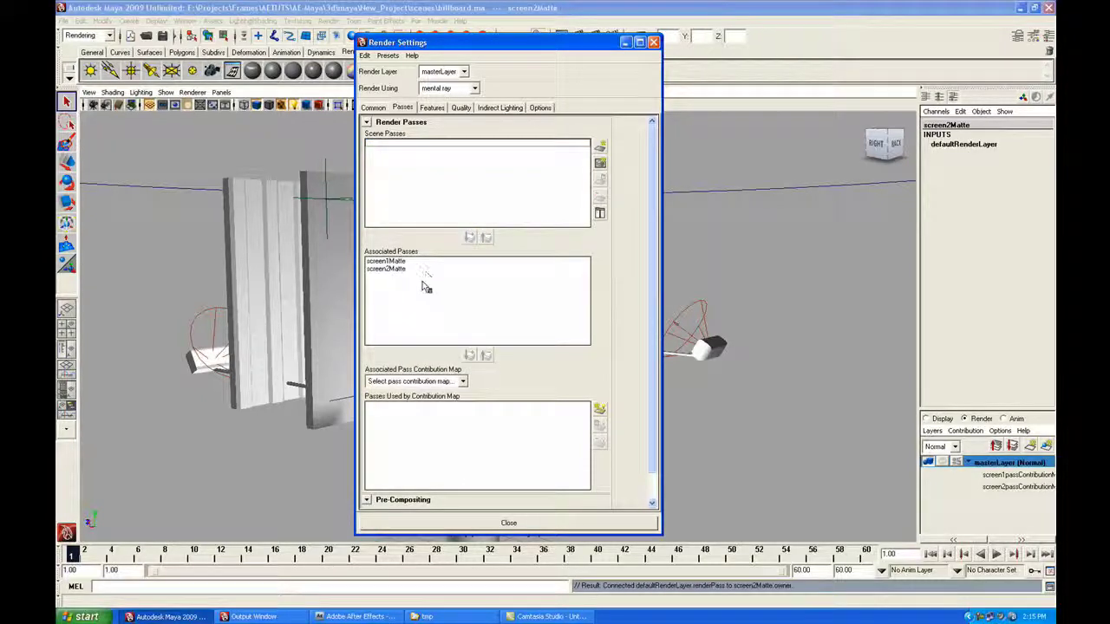
# Assign the screen1Matte pass to the contribution map screen1passContributionMap1
pyautogui.click(394, 261)
pyautogui.click(408, 269)
pyautogui.click(406, 269)
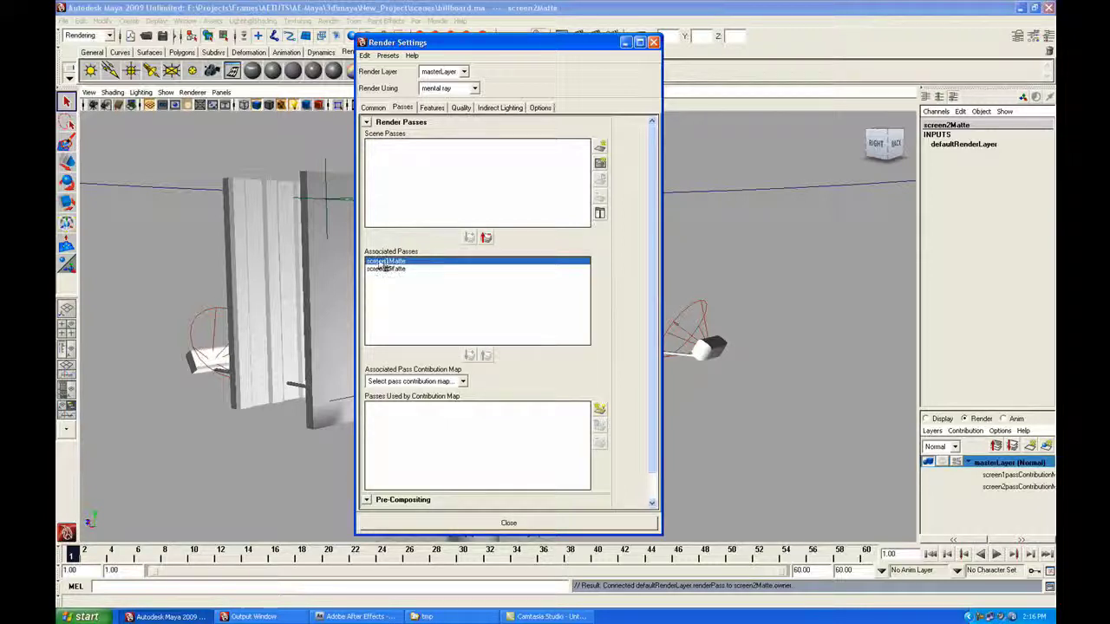
pyautogui.click(463, 383)
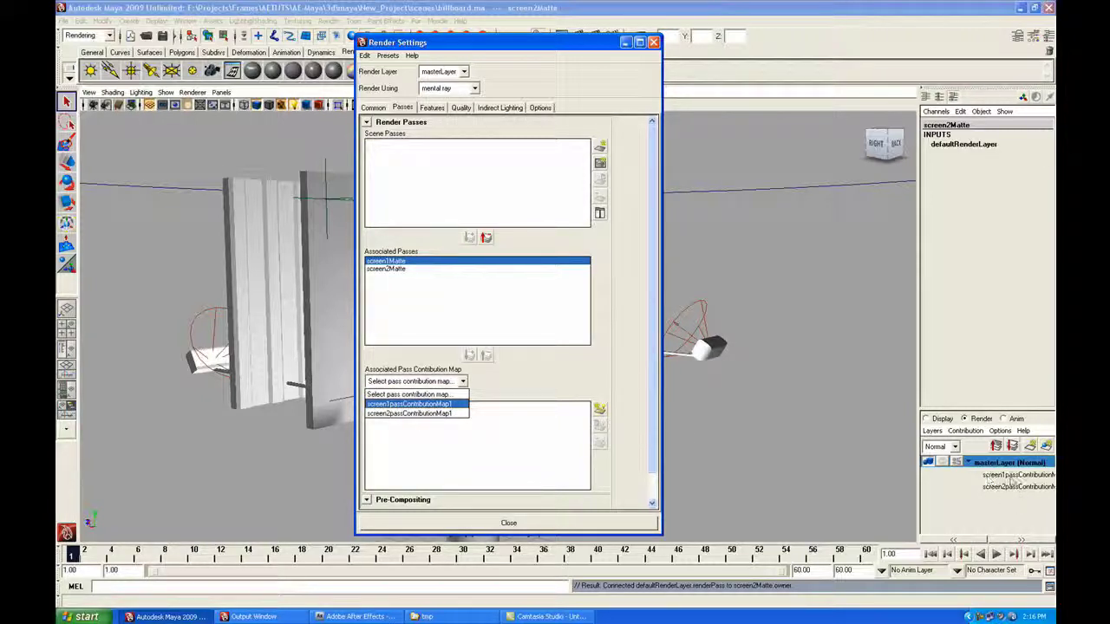
pyautogui.click(432, 404)
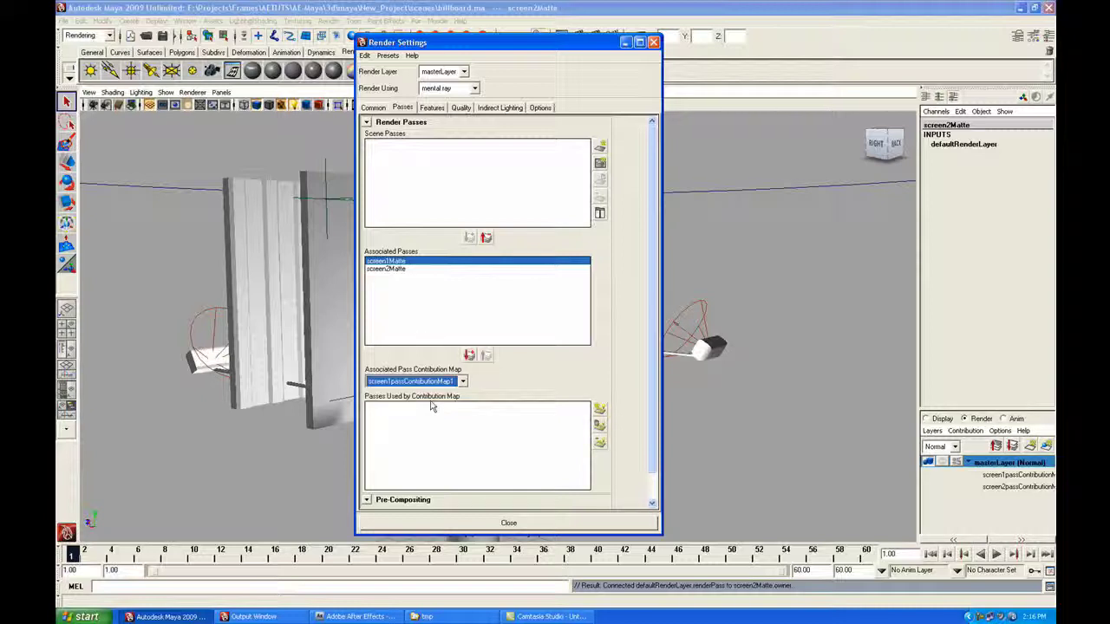
pyautogui.click(469, 356)
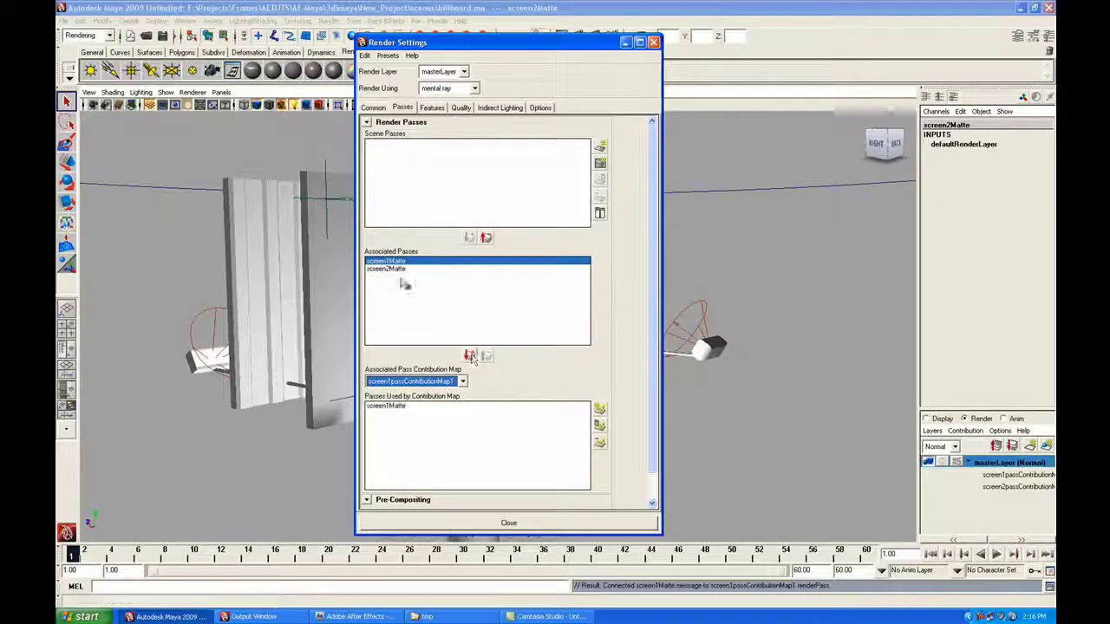
# Assign the screen2Matte pass to the contribution map screen2passContributionMap1
pyautogui.click(397, 270)
pyautogui.click(462, 382)
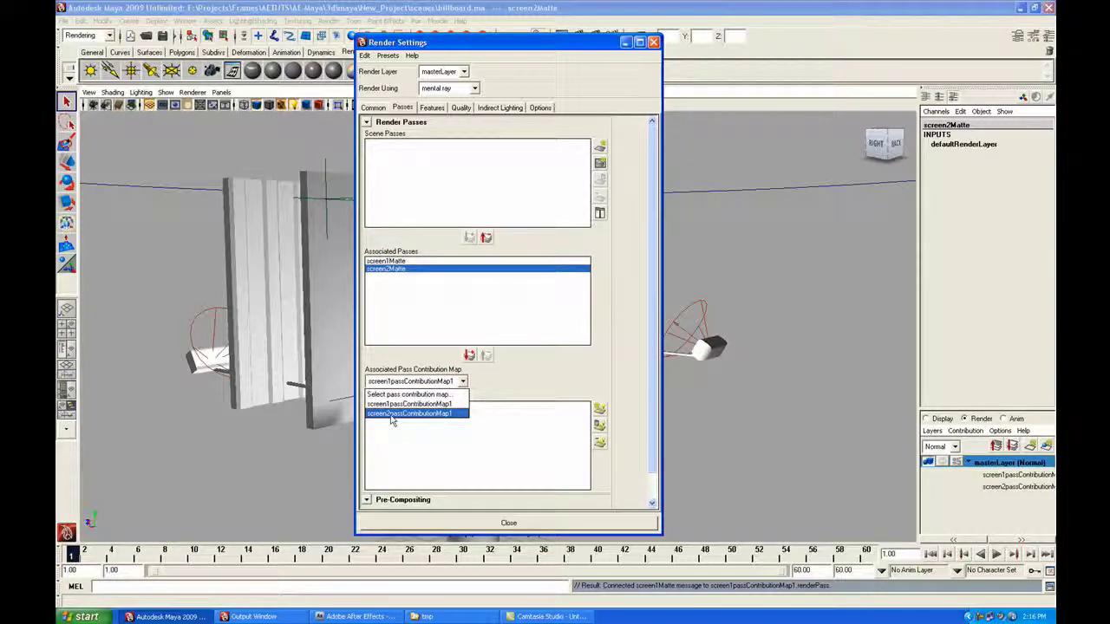
pyautogui.click(436, 415)
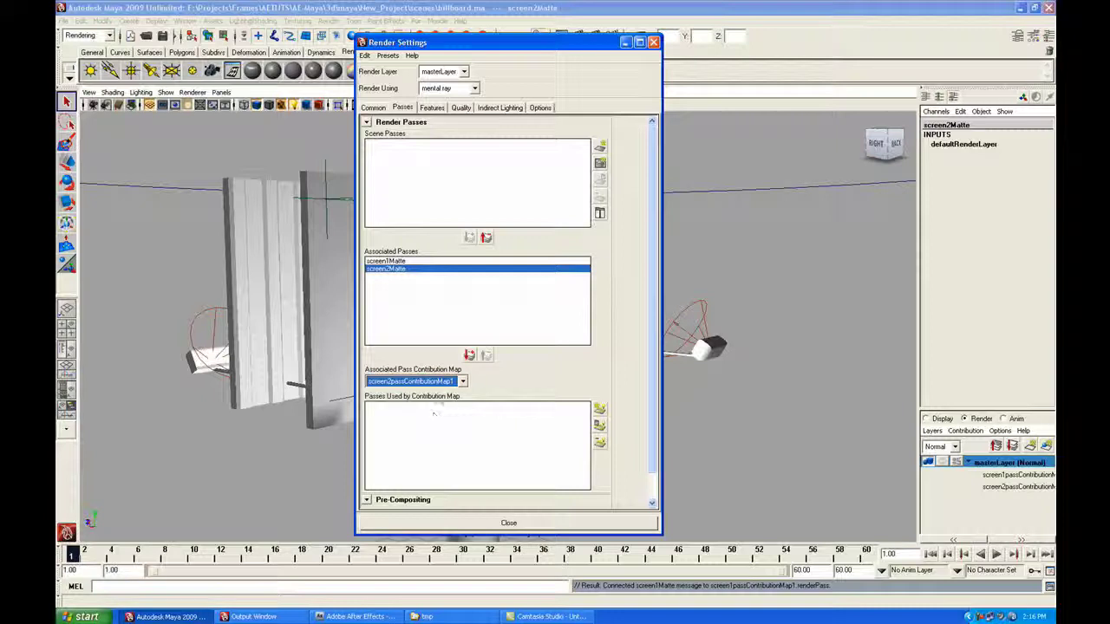
pyautogui.click(469, 355)
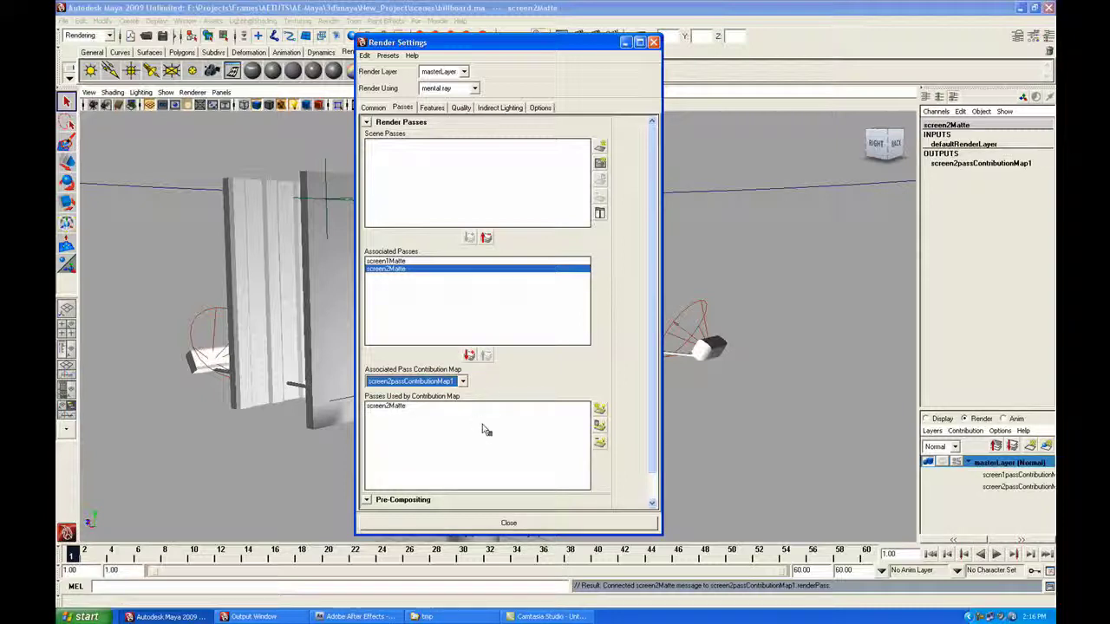
pyautogui.click(430, 272)
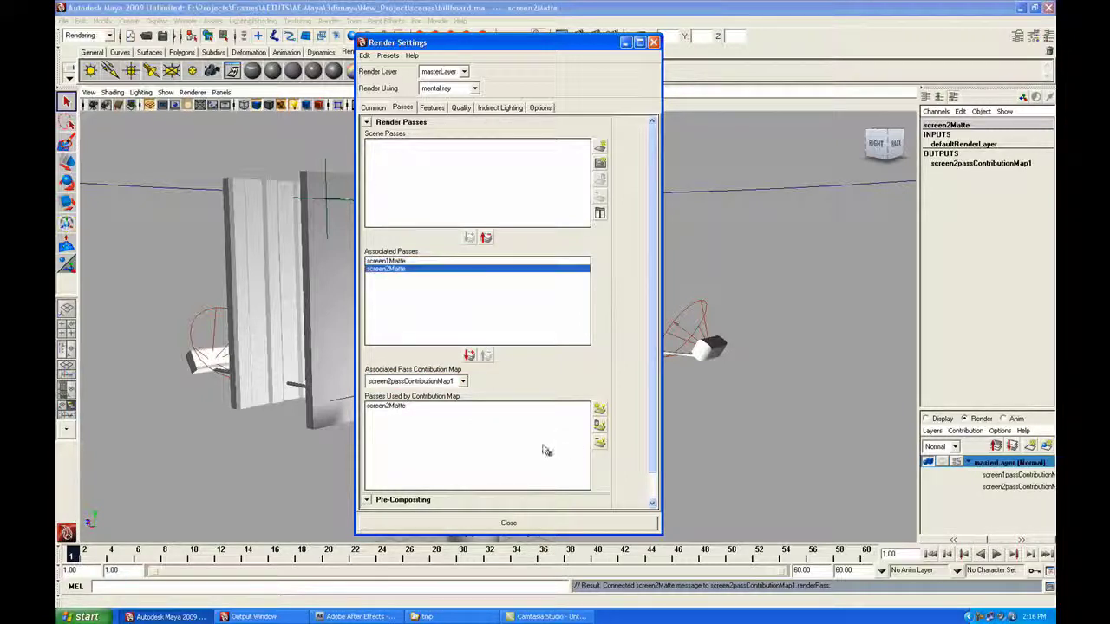
# Review the common render settings, close them and start a batch render of the scene
pyautogui.click(374, 108)
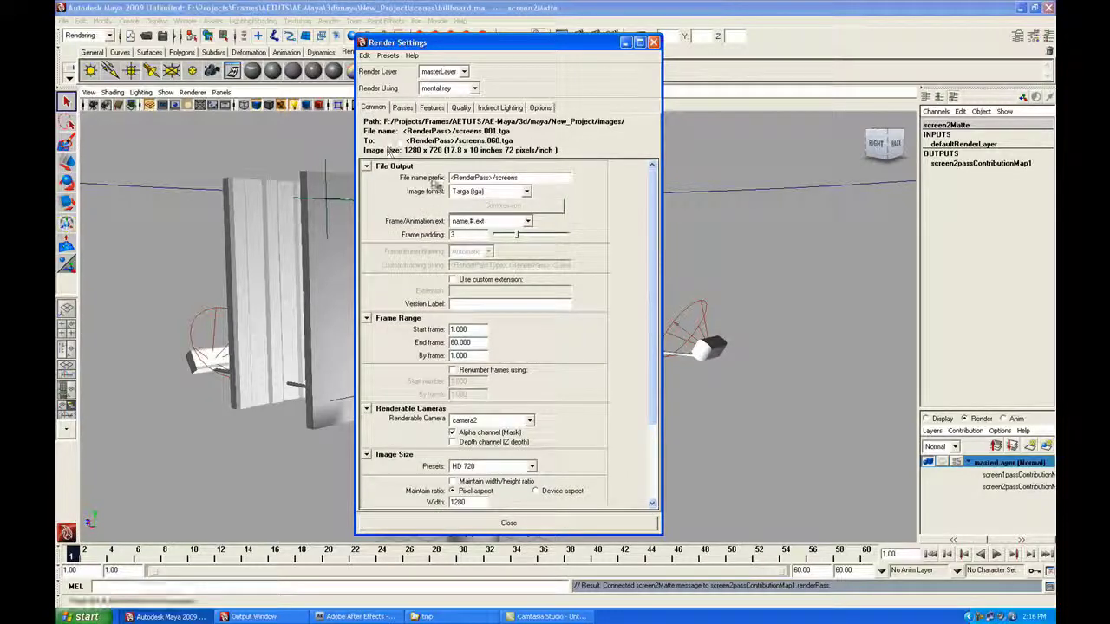
pyautogui.click(551, 522)
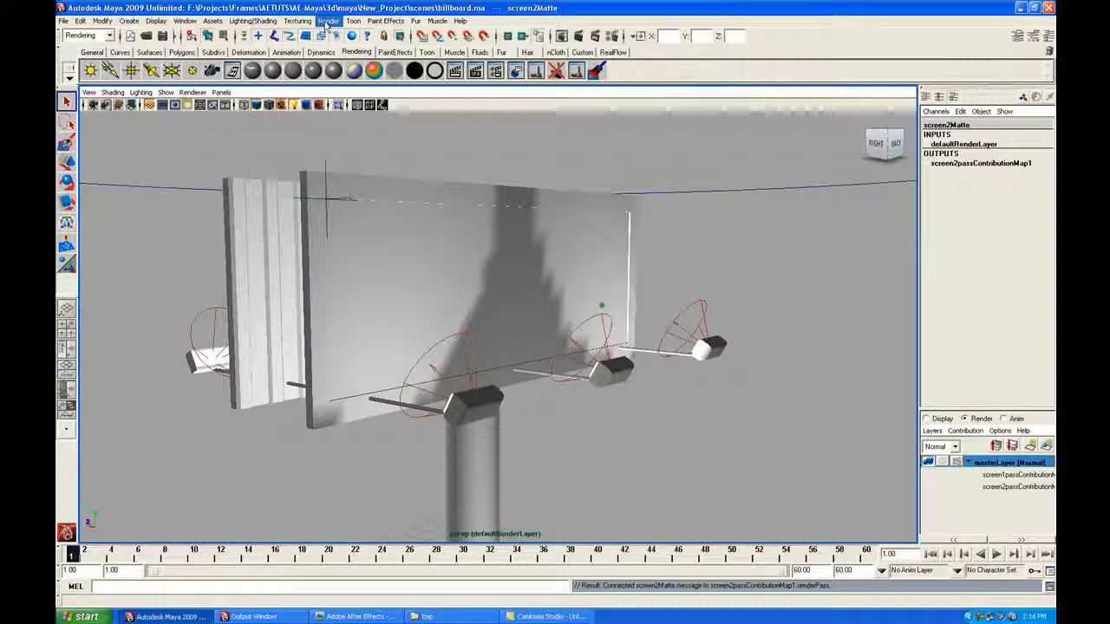
pyautogui.click(328, 21)
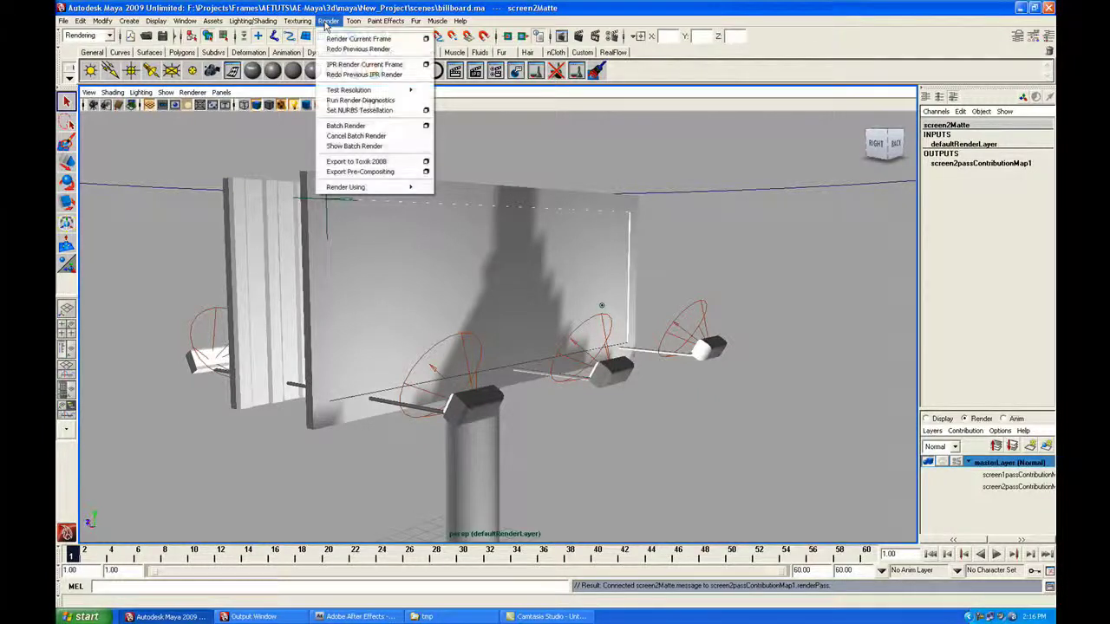
pyautogui.click(371, 127)
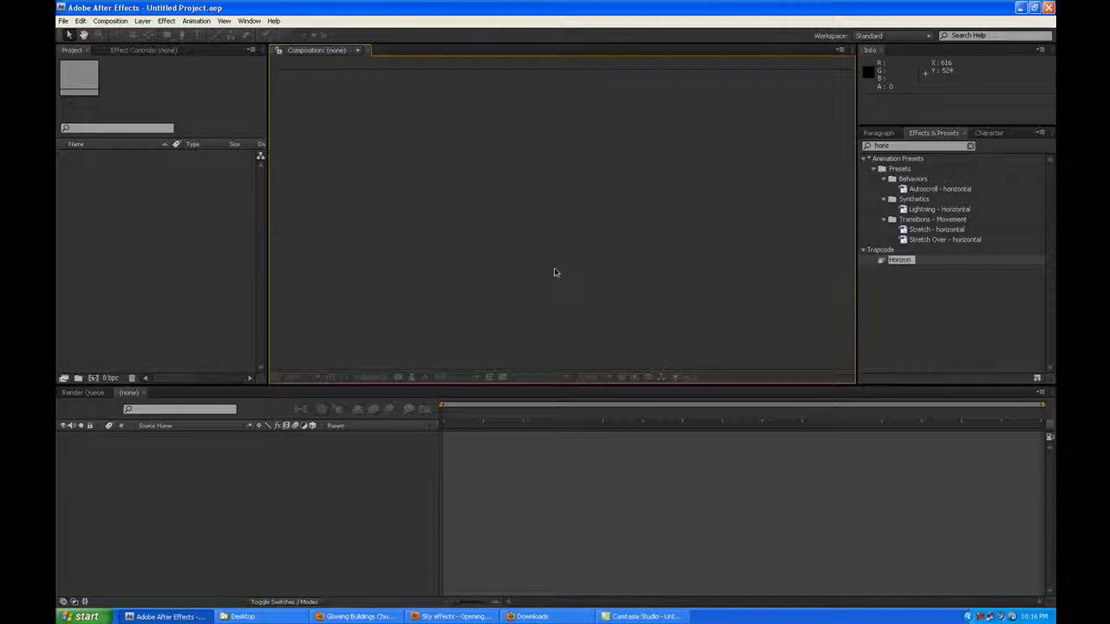
# In After Effects, import the Maya scene billboard from the project's scenes folder as a cropped-layers composition
pyautogui.doubleClick(223, 274)
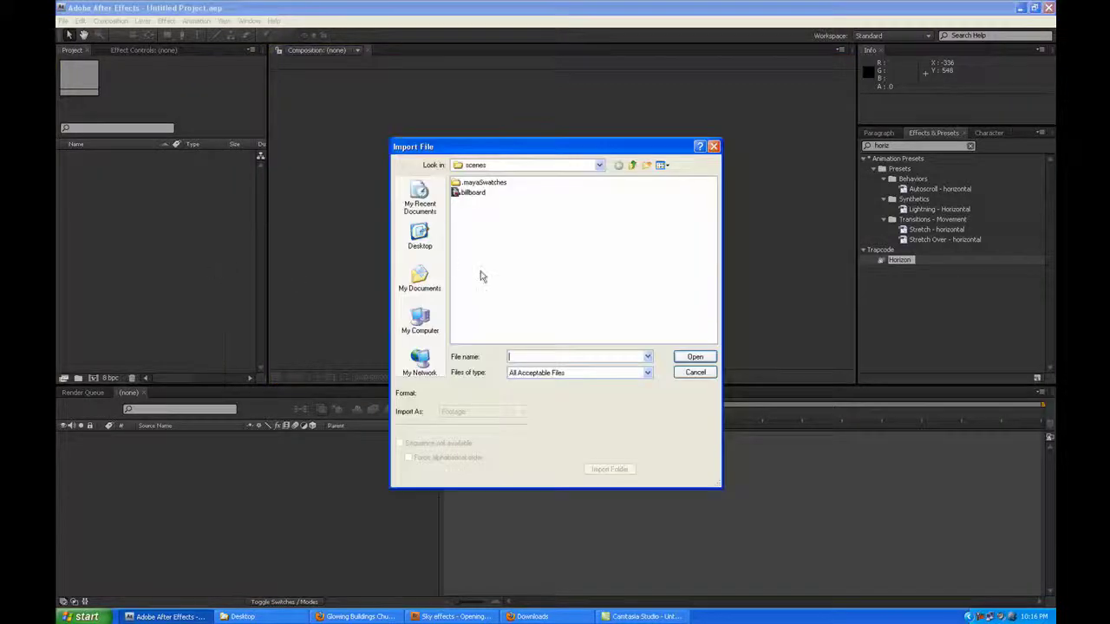
pyautogui.click(525, 165)
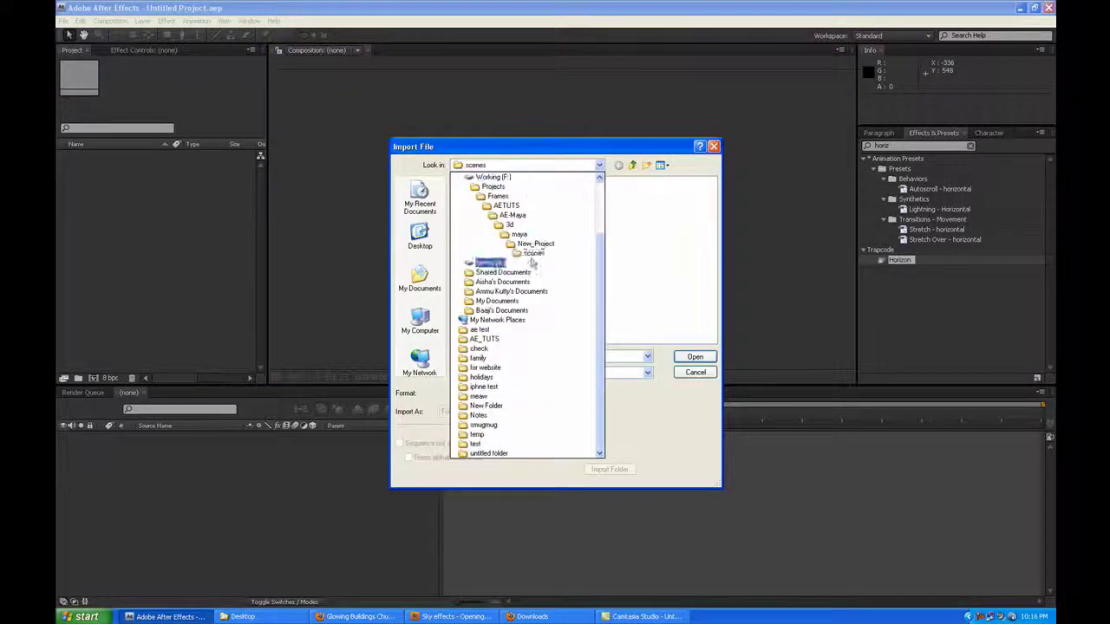
pyautogui.click(539, 253)
pyautogui.click(473, 192)
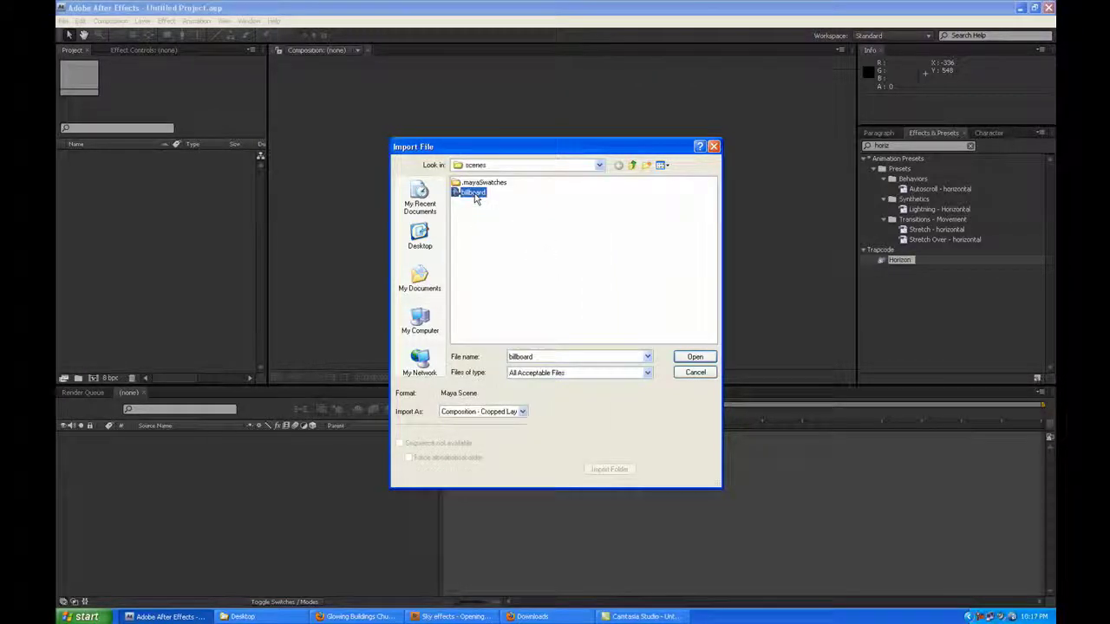
pyautogui.click(696, 358)
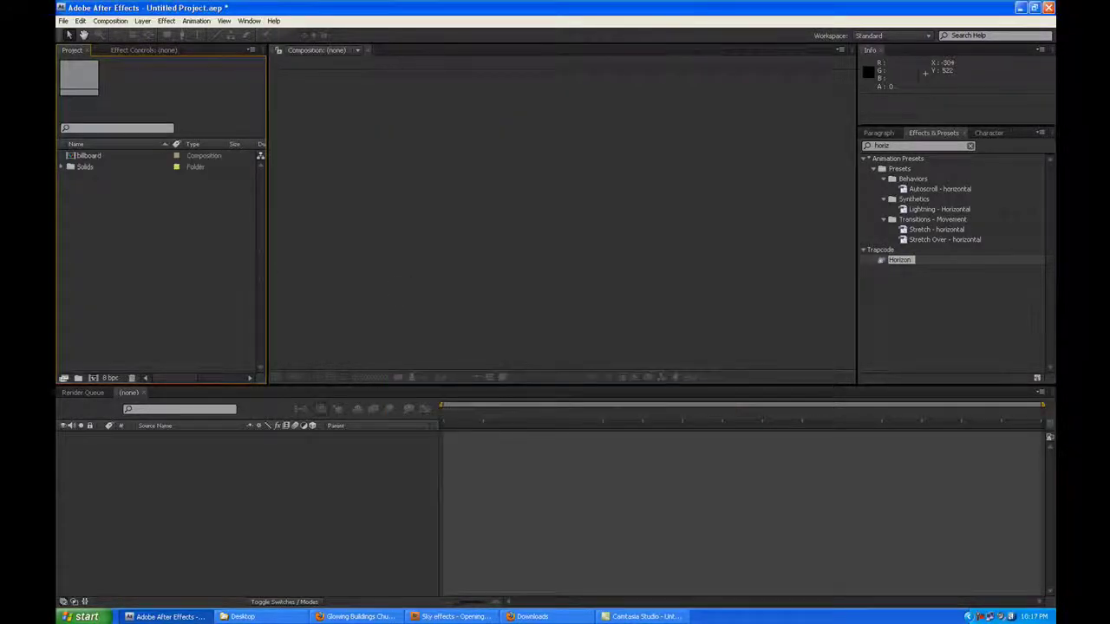
# Open the imported billboard composition and scrub through its timeline to check the camera and null motion
pyautogui.click(95, 156)
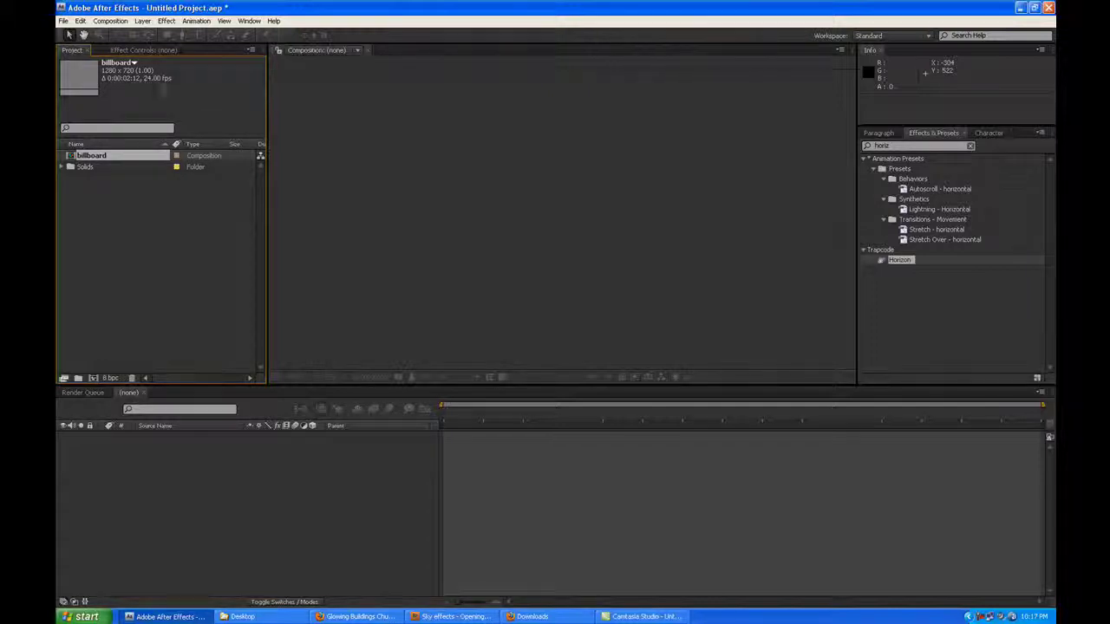
pyautogui.doubleClick(91, 156)
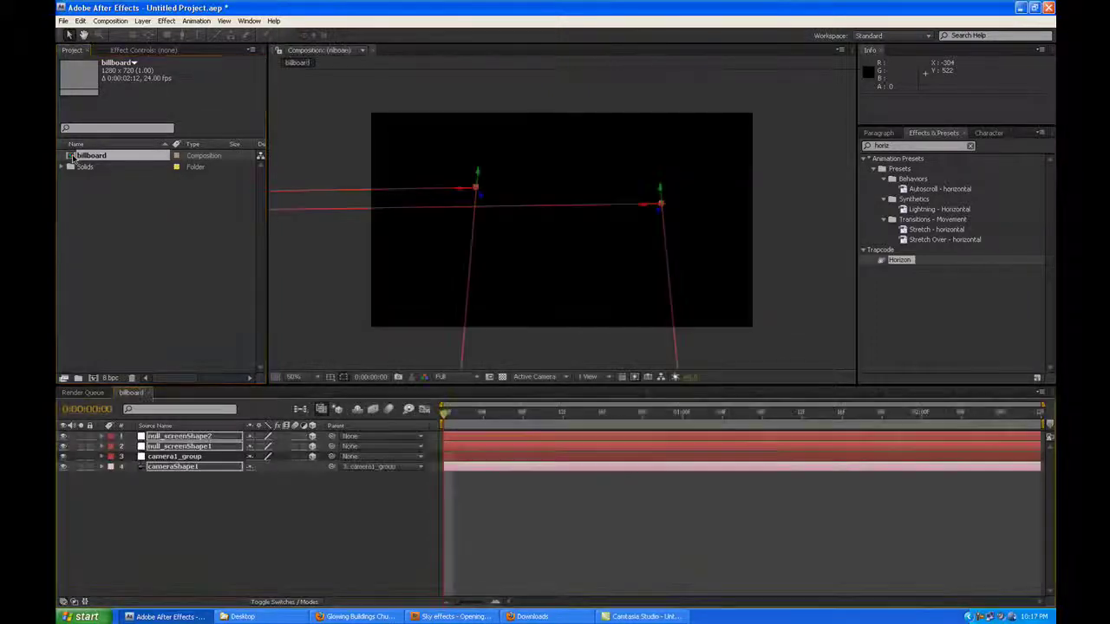
pyautogui.click(439, 544)
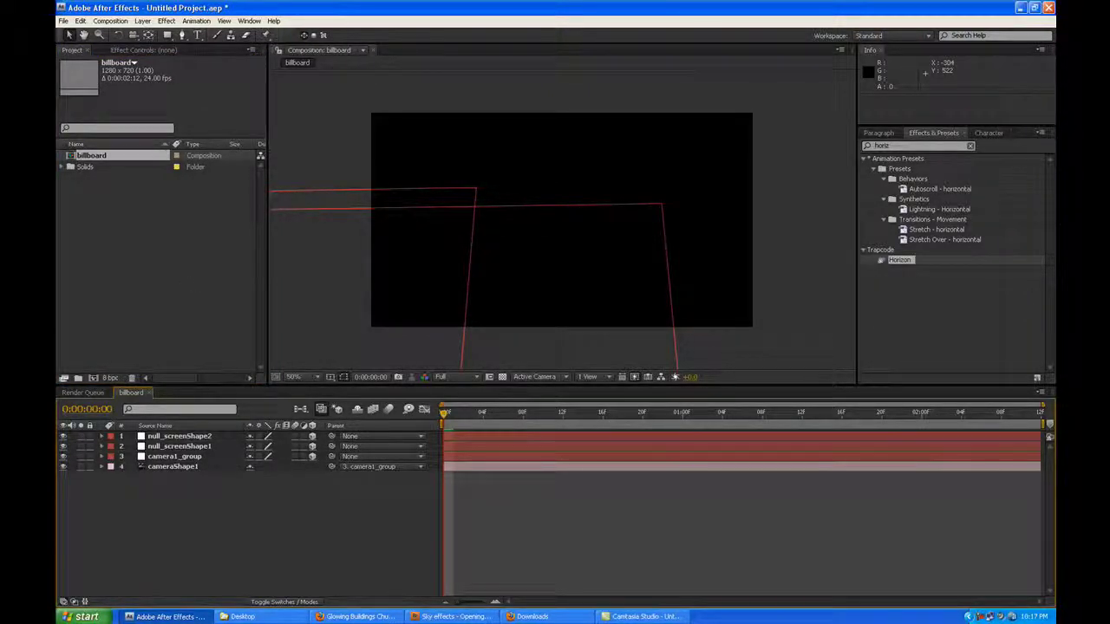
pyautogui.moveTo(444, 413); pyautogui.dragTo(433, 433)
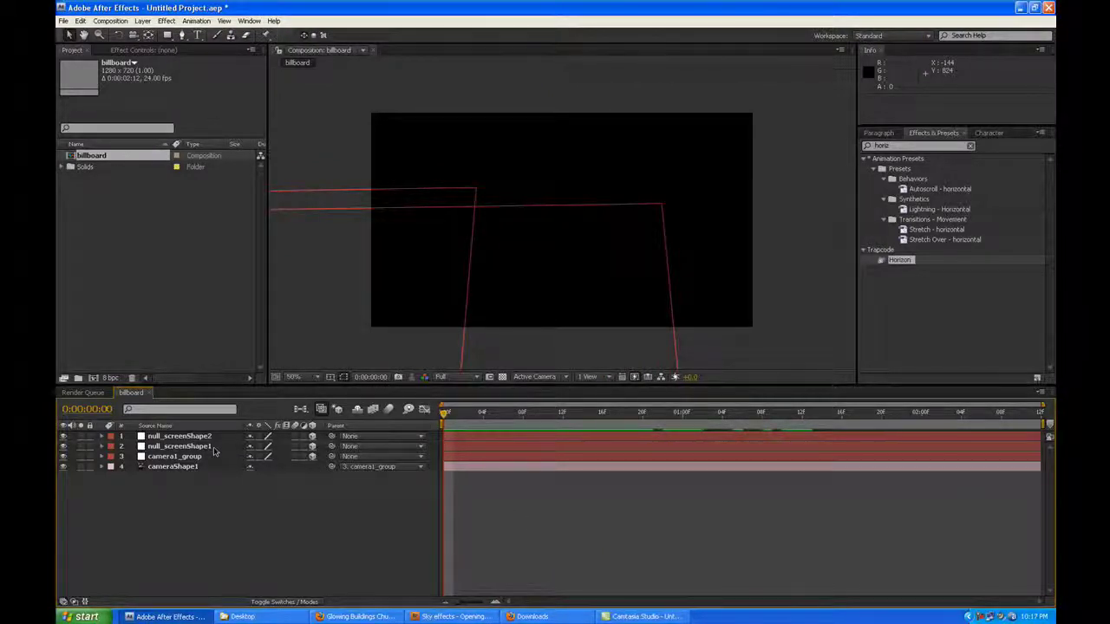
# Remove all position, scale and rotation keyframes from the null_screenShape1 layer
pyautogui.click(215, 446)
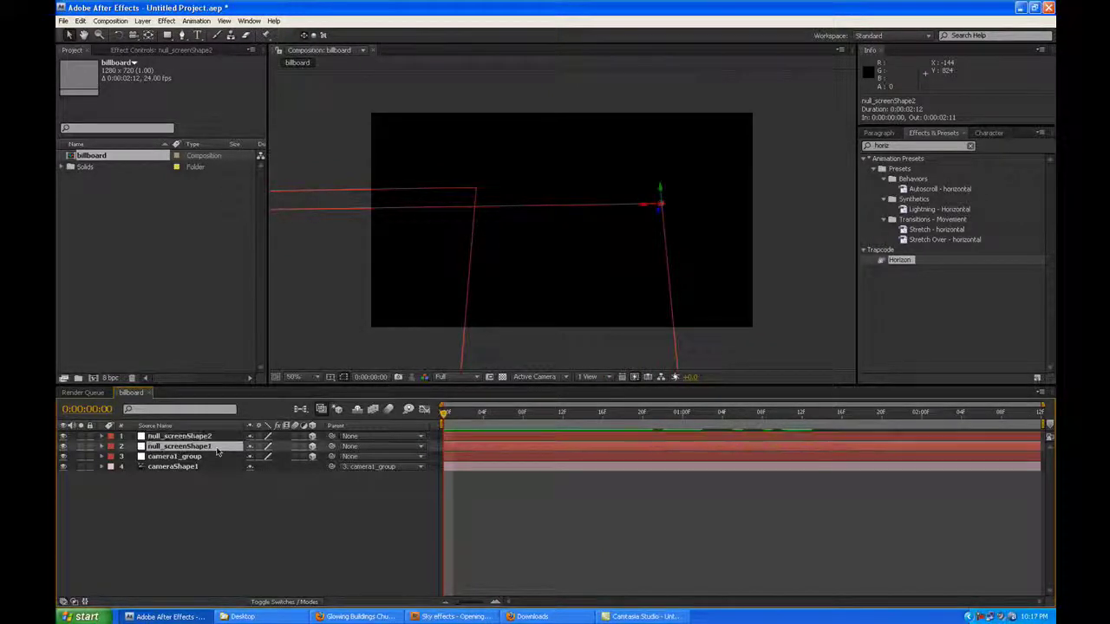
pyautogui.press('u')
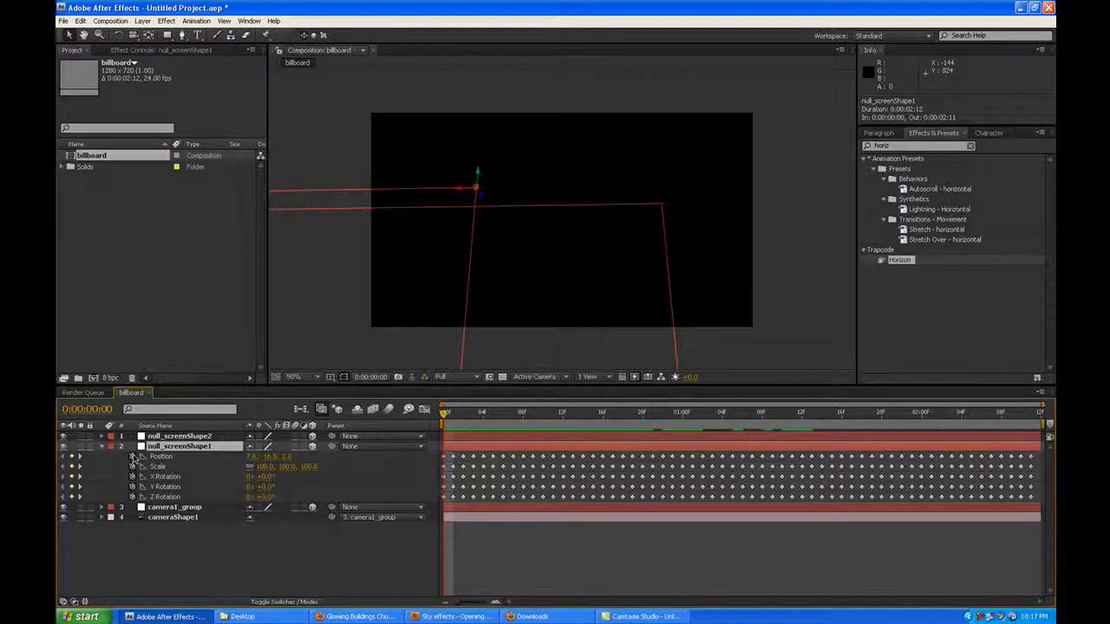
pyautogui.moveTo(143, 456); pyautogui.dragTo(148, 497)
pyautogui.press('Delete')
pyautogui.click(102, 447)
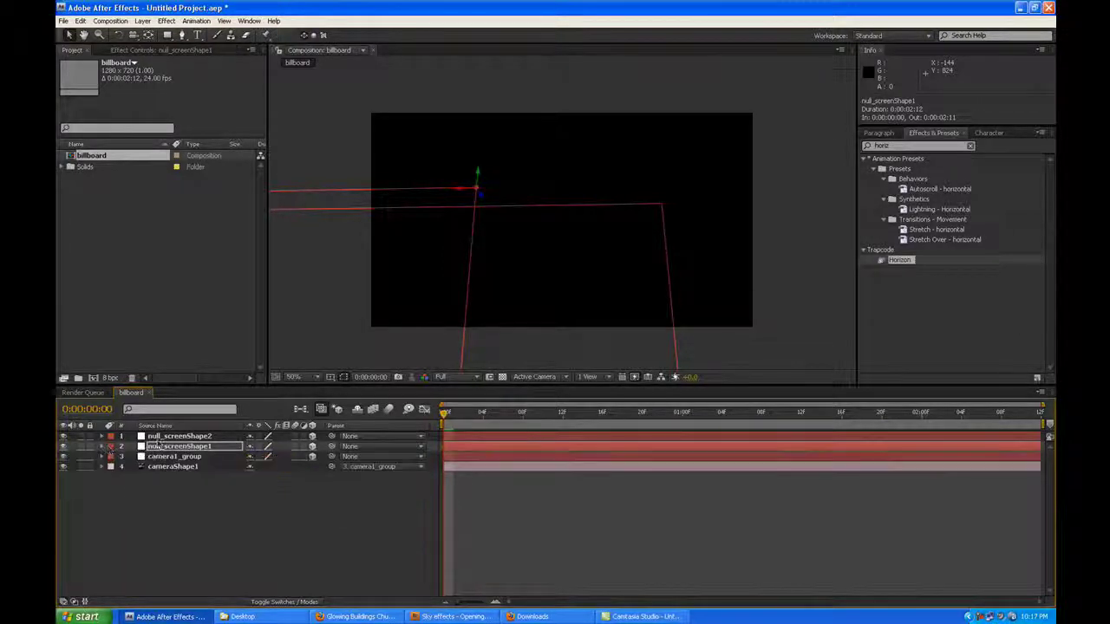
# Remove all position, scale and rotation keyframes from the null_screenShape2 layer and deselect all layers
pyautogui.click(156, 436)
pyautogui.press('u')
pyautogui.moveTo(131, 448); pyautogui.dragTo(148, 490)
pyautogui.press('Delete')
pyautogui.click(102, 436)
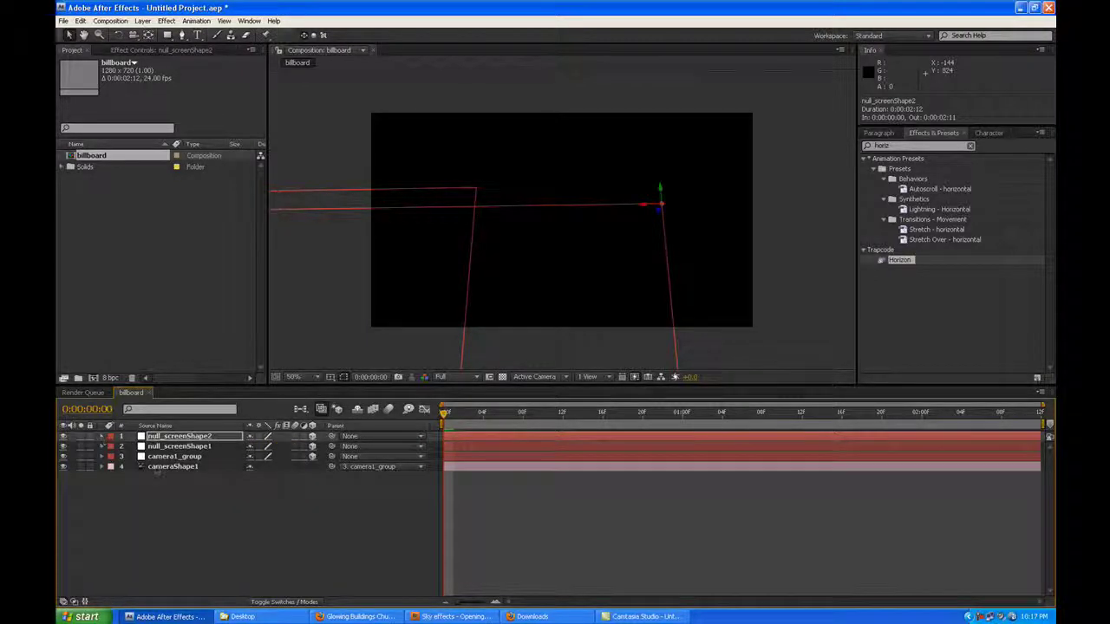
pyautogui.click(172, 446)
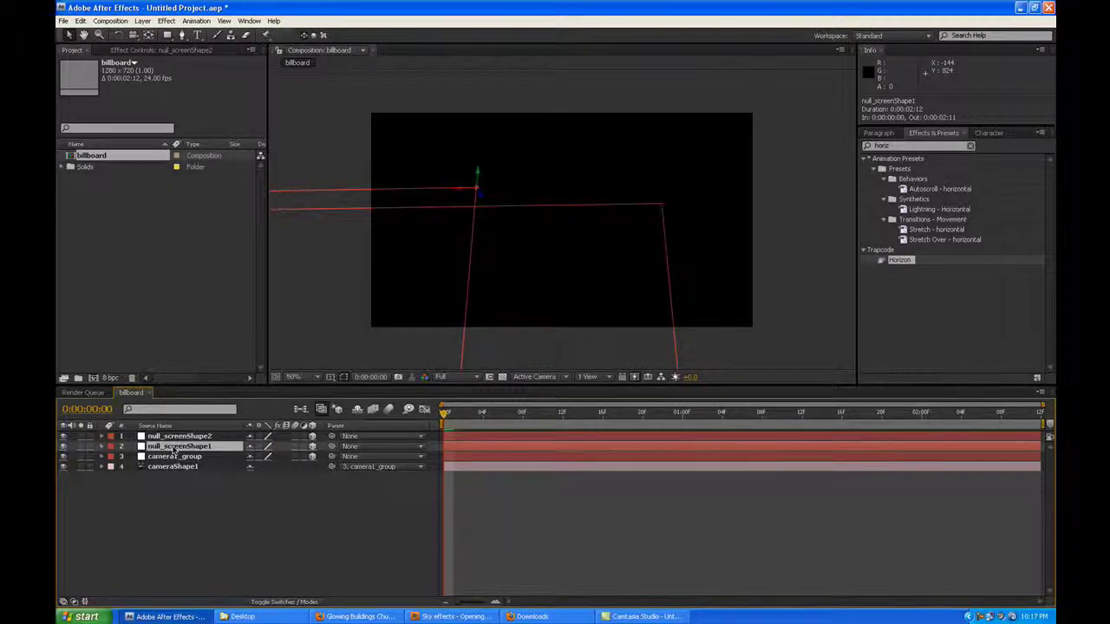
pyautogui.click(222, 493)
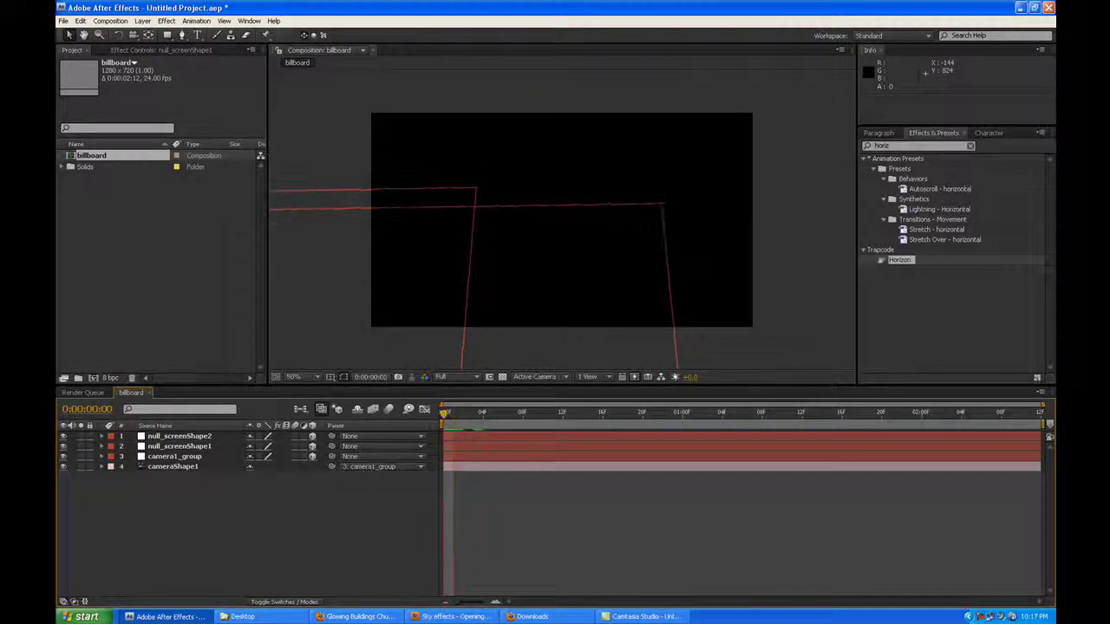
# Import the Targa sequence starting at screens.001 from the images subfolder MasterBeauty, with its alpha interpreted as Straight - Unmatted
pyautogui.doubleClick(139, 257)
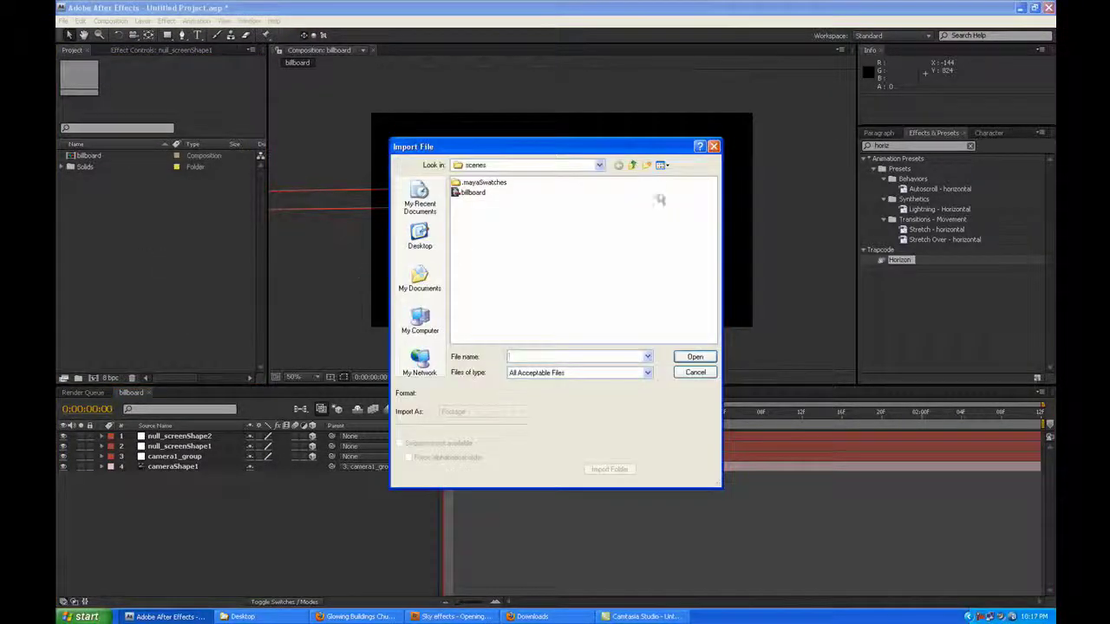
pyautogui.click(633, 170)
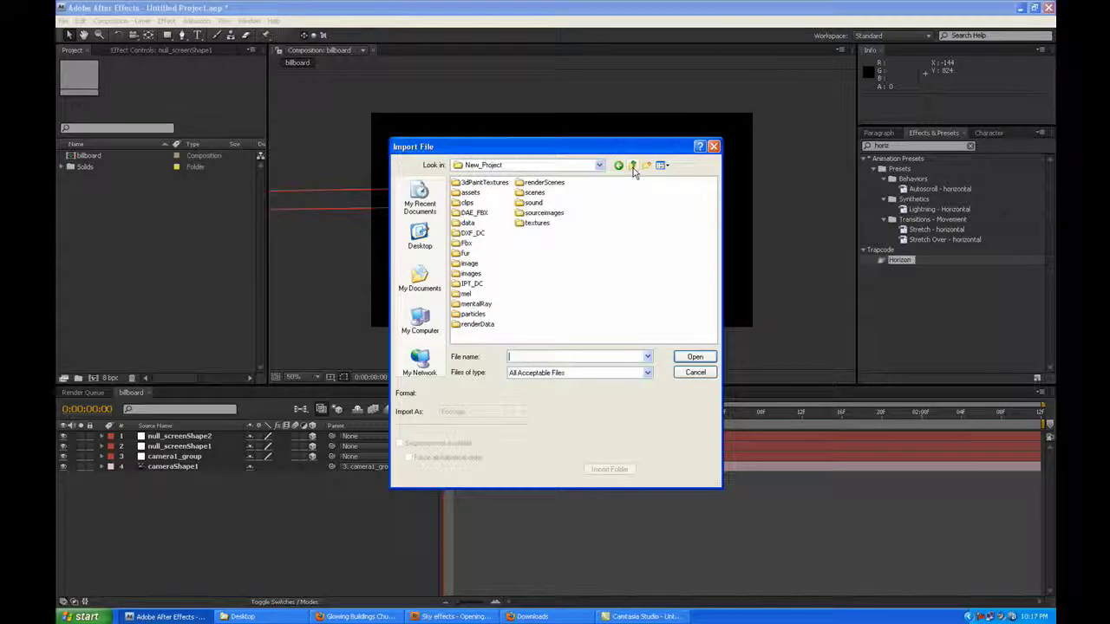
pyautogui.doubleClick(475, 278)
pyautogui.doubleClick(475, 204)
pyautogui.click(477, 193)
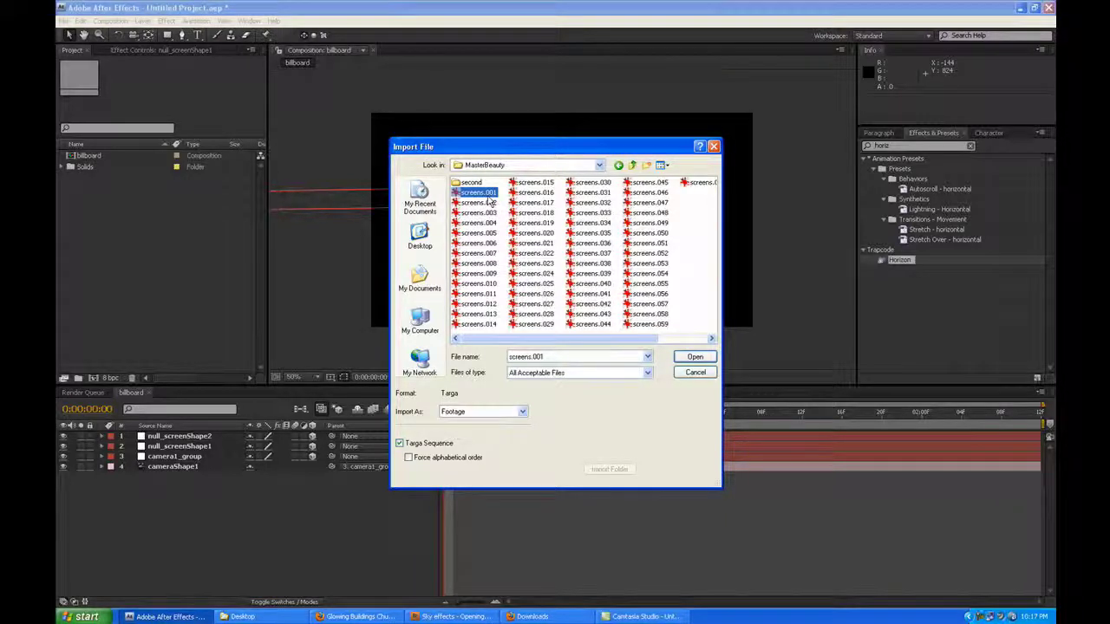
pyautogui.click(695, 357)
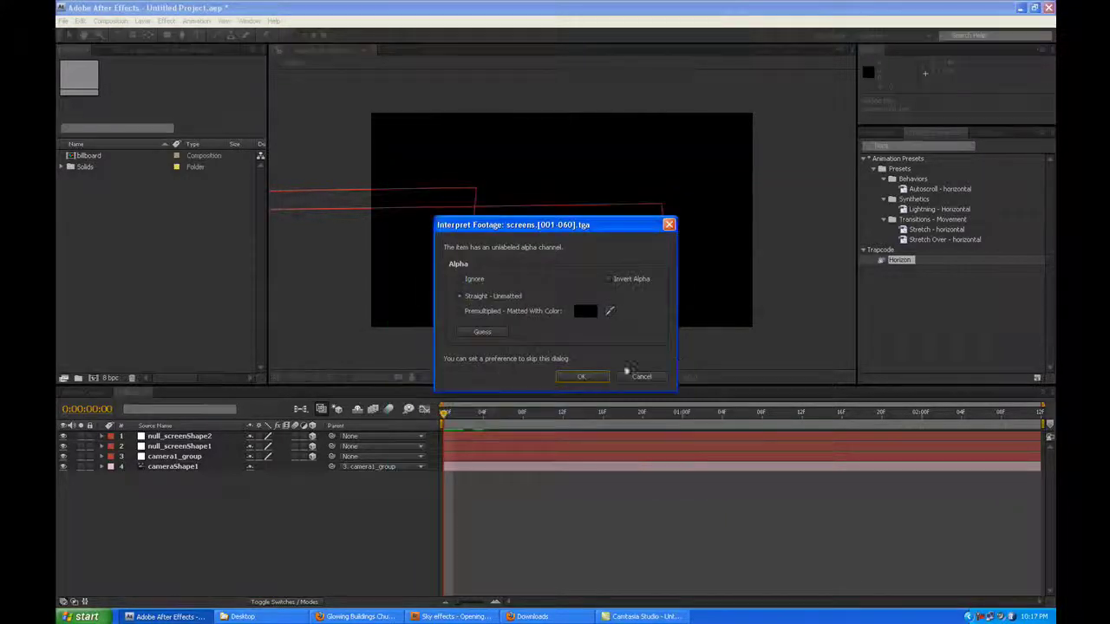
pyautogui.click(579, 377)
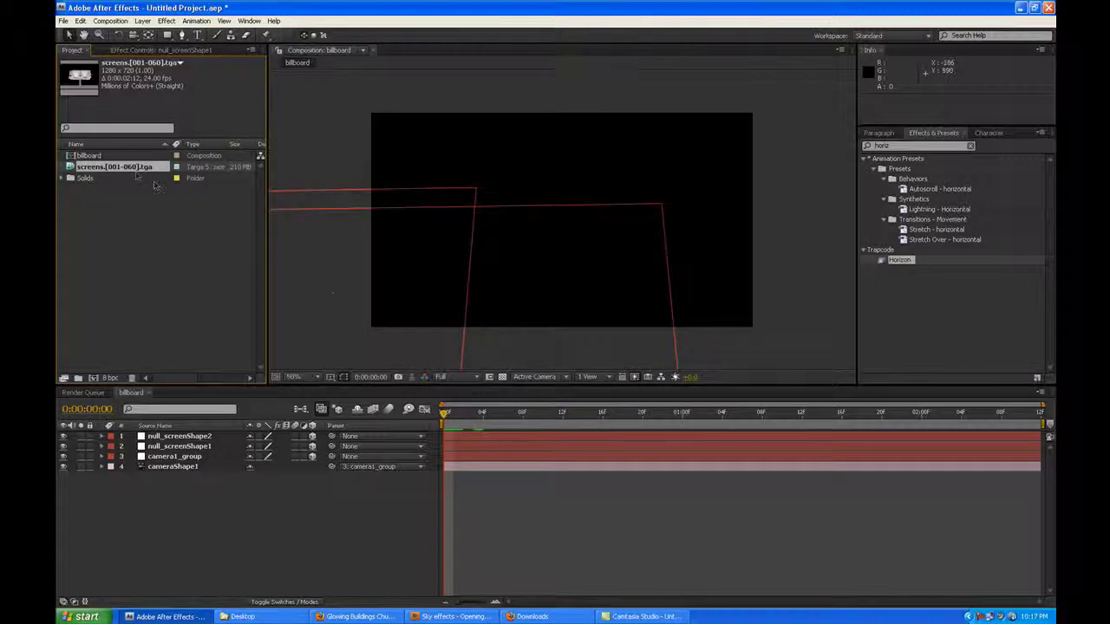
# Add the screens.[001-060].tga sequence to the billboard composition as the lowest layer and preview the playback
pyautogui.moveTo(136, 173); pyautogui.dragTo(241, 487)
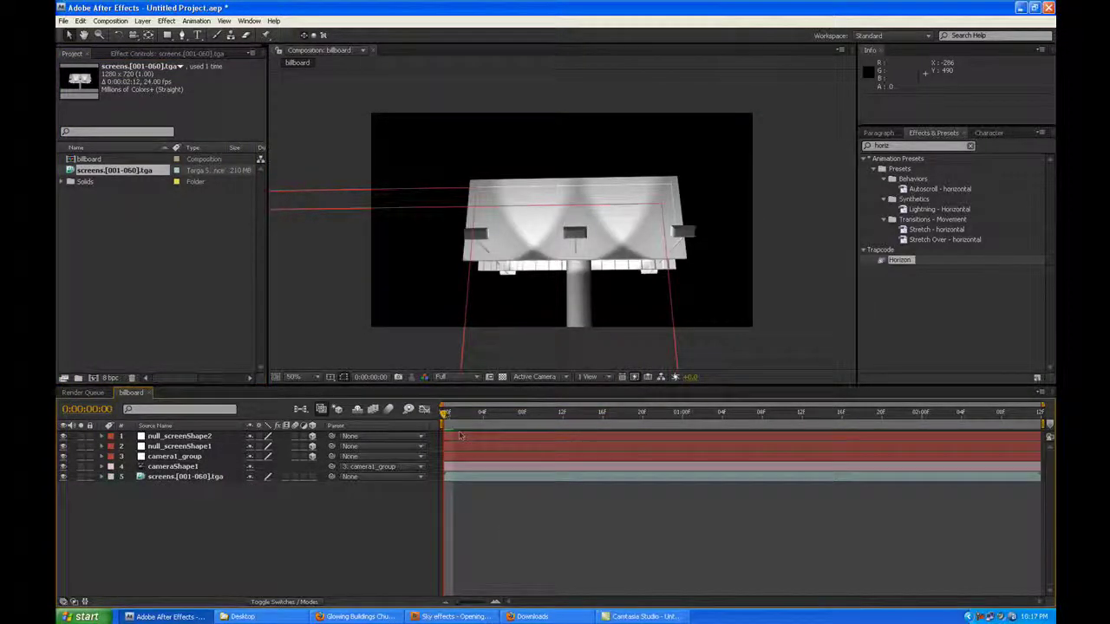
pyautogui.press('space')
pyautogui.press('space')
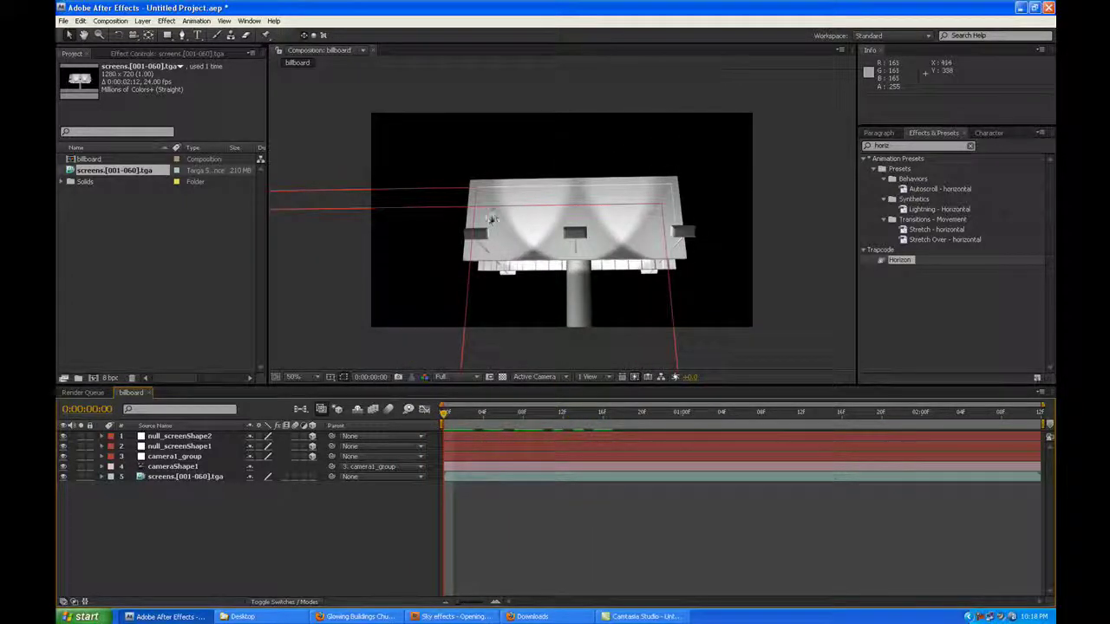
pyautogui.press('space')
pyautogui.press('space')
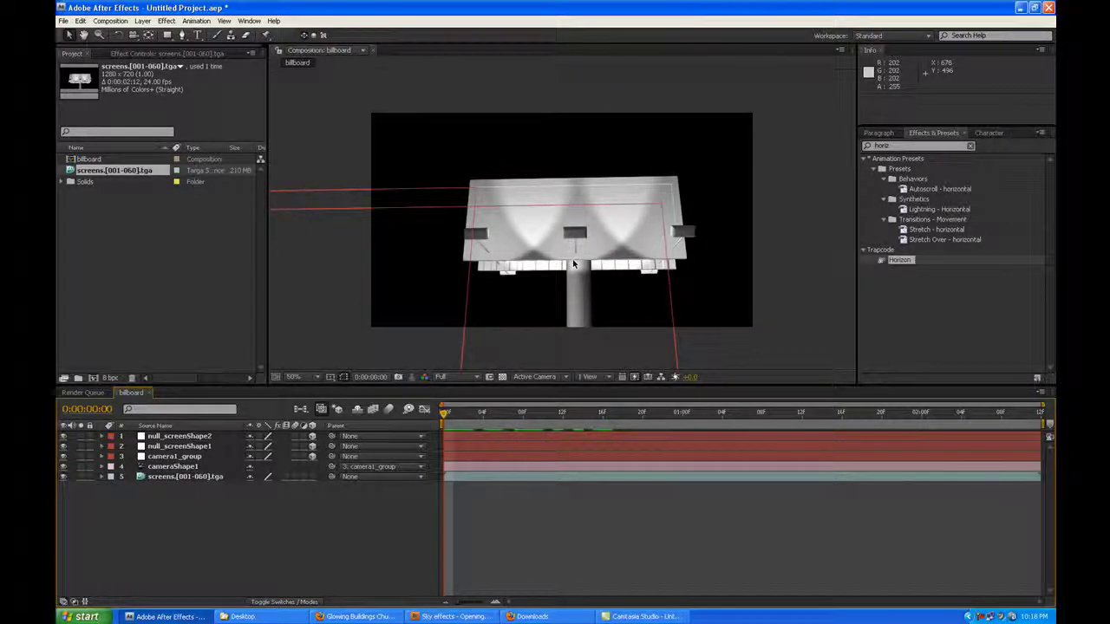
# Identify which screen each null marks, and set the Y Rotation of null_screenShape1 to 180°
pyautogui.moveTo(444, 412); pyautogui.dragTo(404, 445)
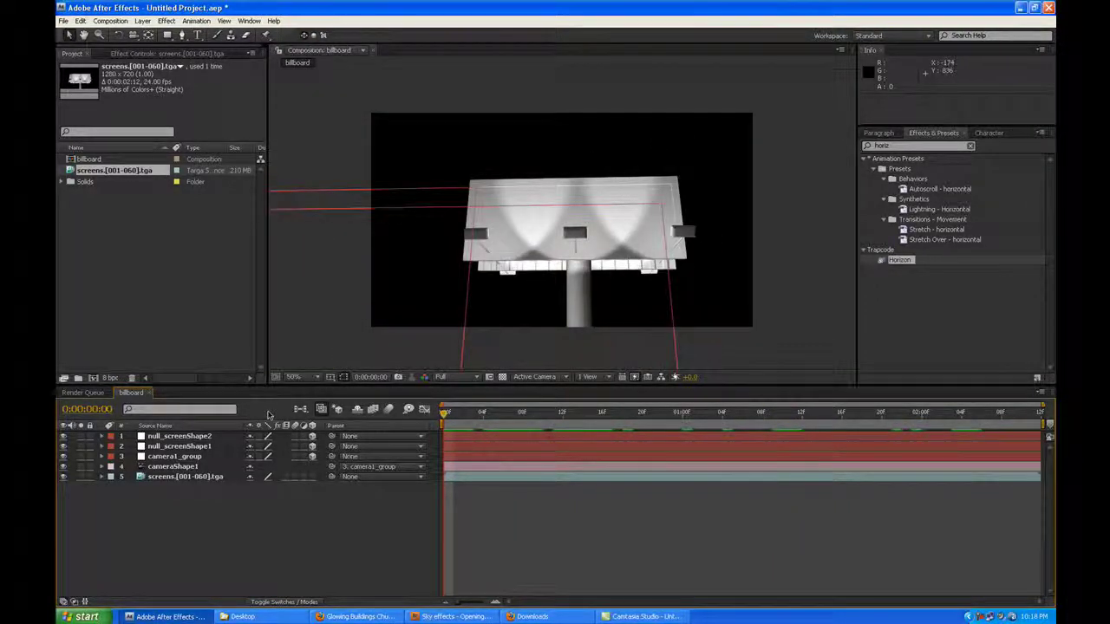
pyautogui.click(217, 447)
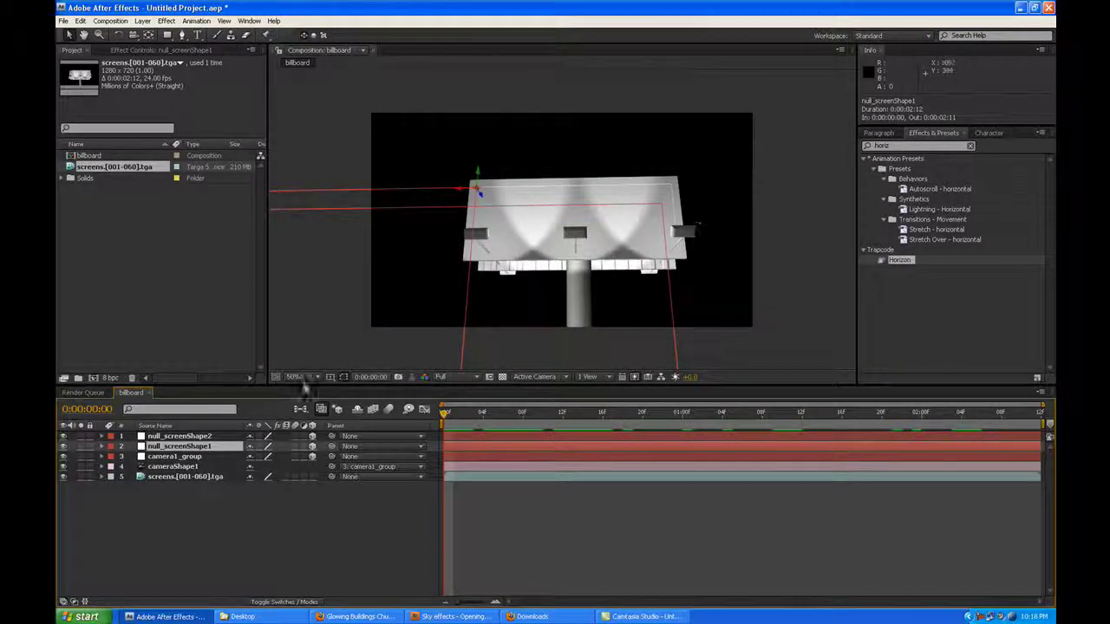
pyautogui.click(217, 436)
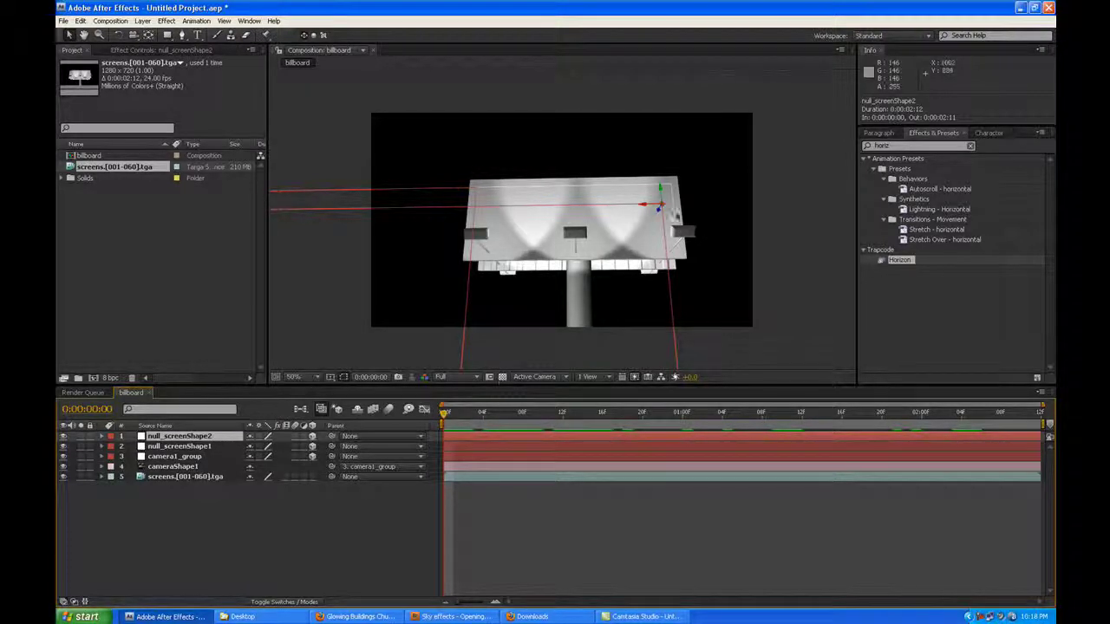
pyautogui.moveTo(447, 415); pyautogui.dragTo(407, 421)
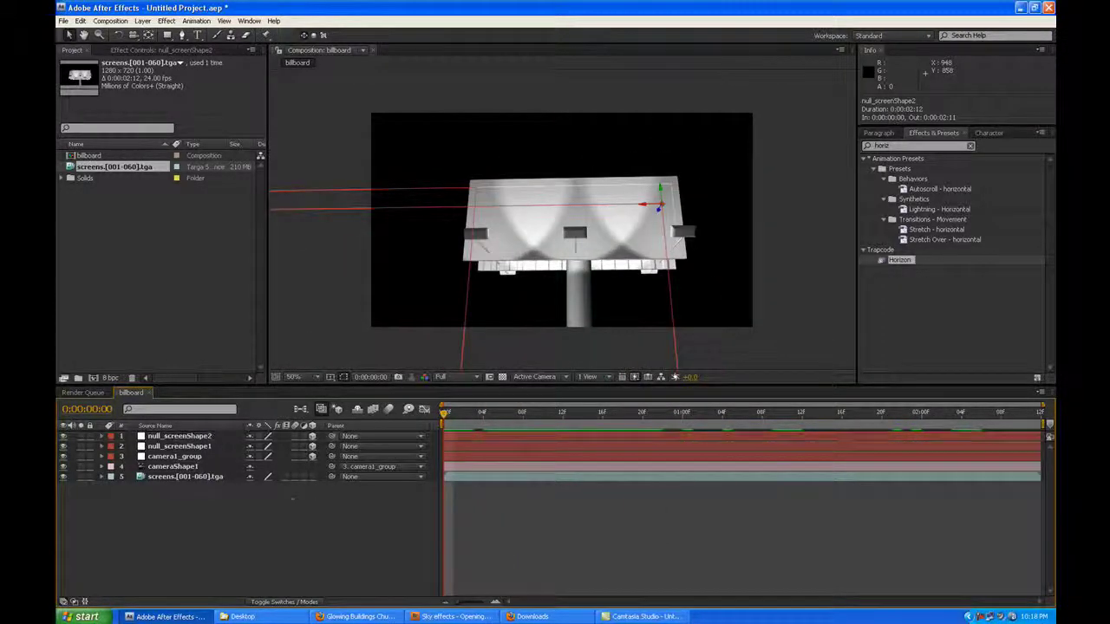
pyautogui.click(217, 448)
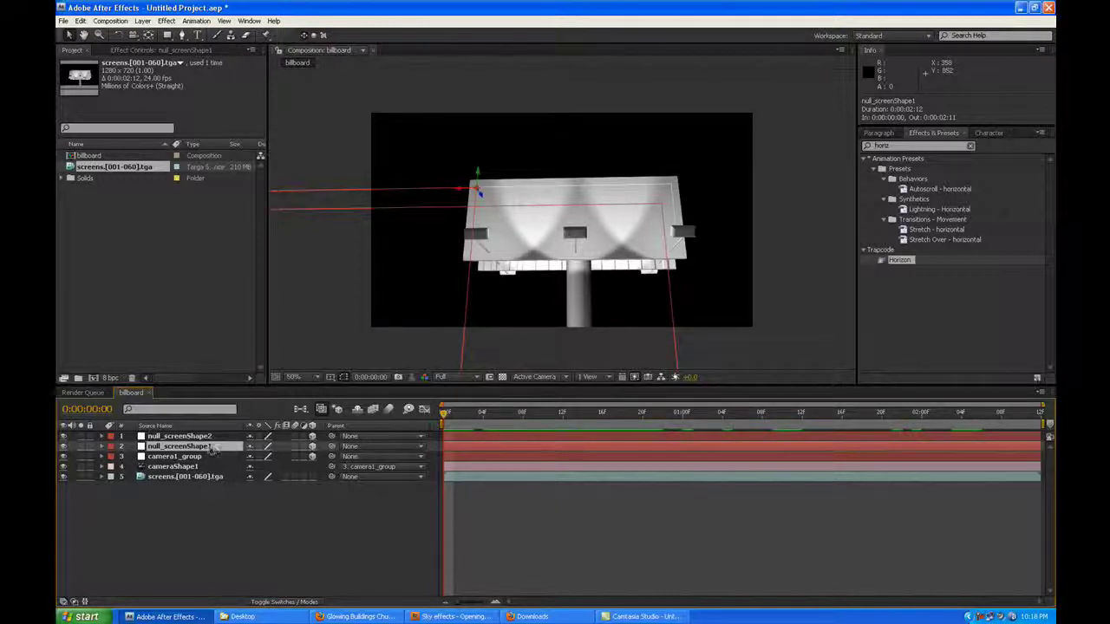
pyautogui.press('r')
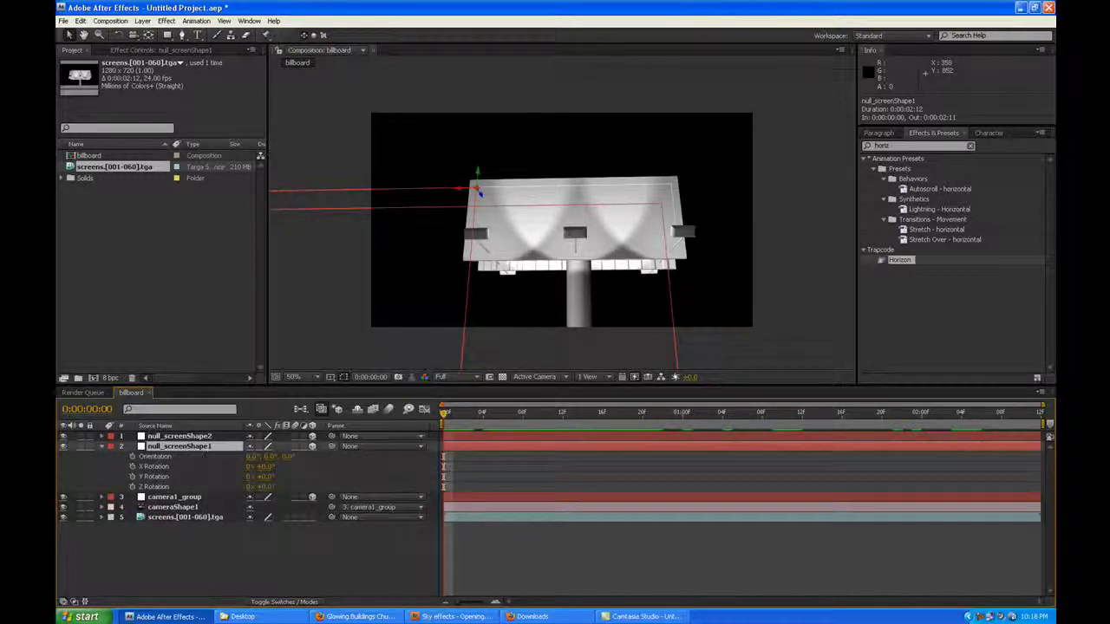
pyautogui.click(267, 476)
pyautogui.write('180')
pyautogui.press('Return')
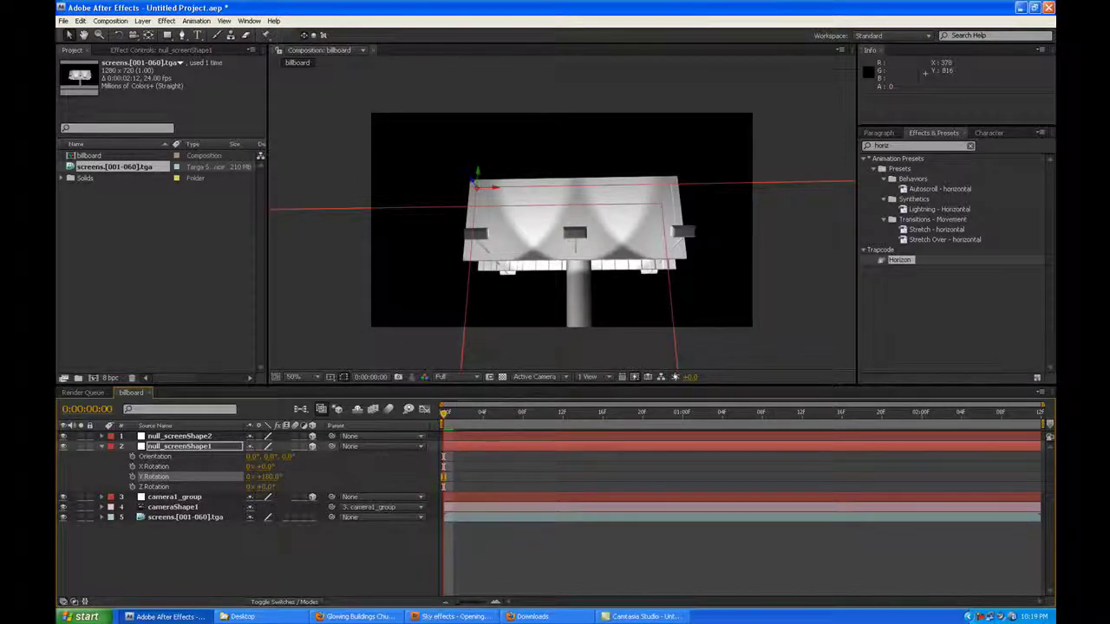
# Scale null_screenShape1 down and stretch it to cover its billboard screen, at about 14.9, 5.2, 7.0%
pyautogui.click(241, 459)
pyautogui.press('s')
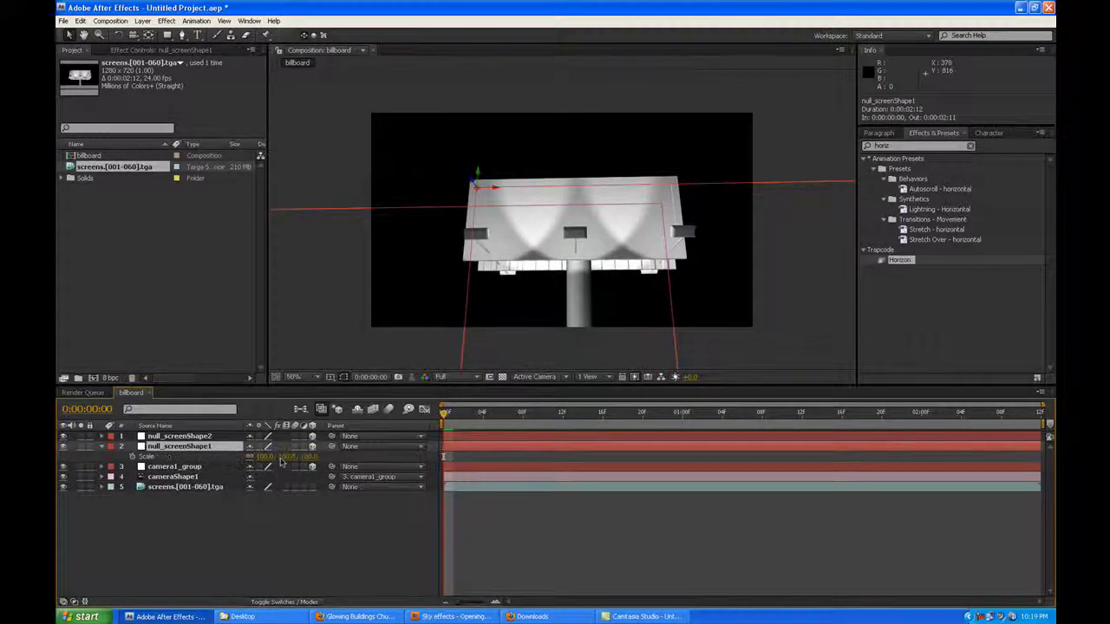
pyautogui.moveTo(259, 457); pyautogui.dragTo(212, 459)
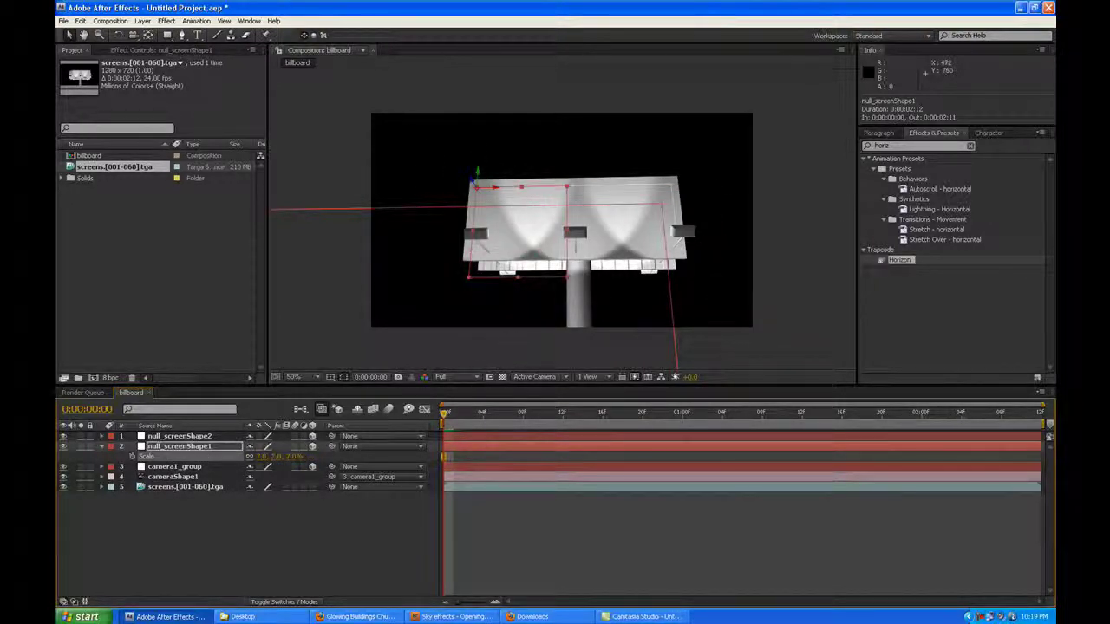
pyautogui.moveTo(566, 276); pyautogui.dragTo(679, 254)
# At 0:00:01:02, scale null_screenShape2 down and stretch it to cover the other screen, at about 14.9, 5.3, 6.0%
pyautogui.moveTo(446, 414); pyautogui.dragTo(704, 430)
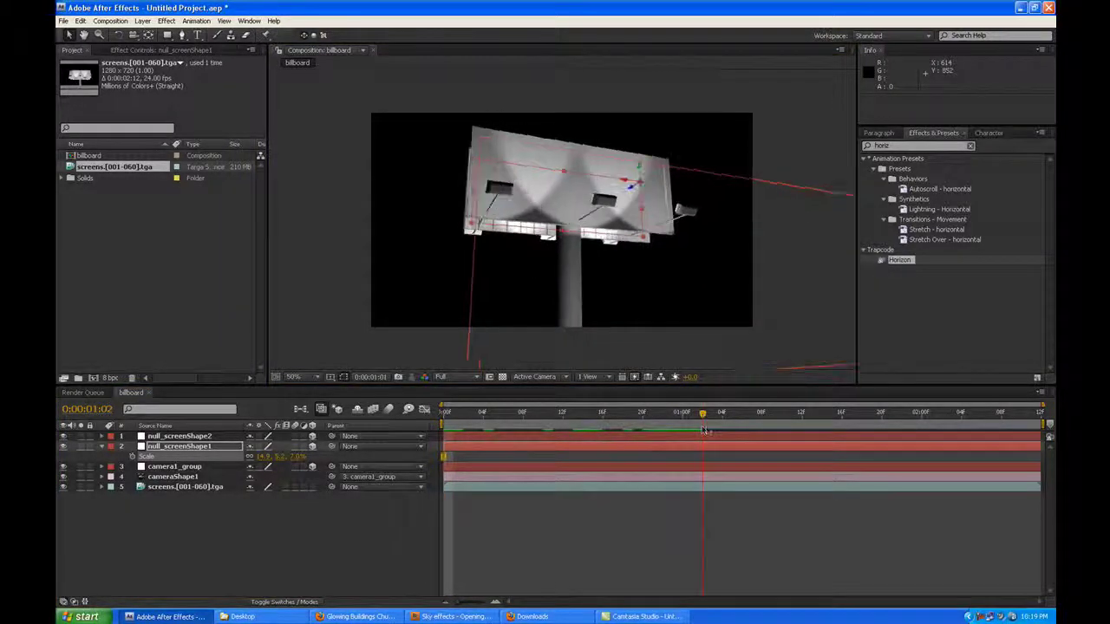
pyautogui.click(213, 436)
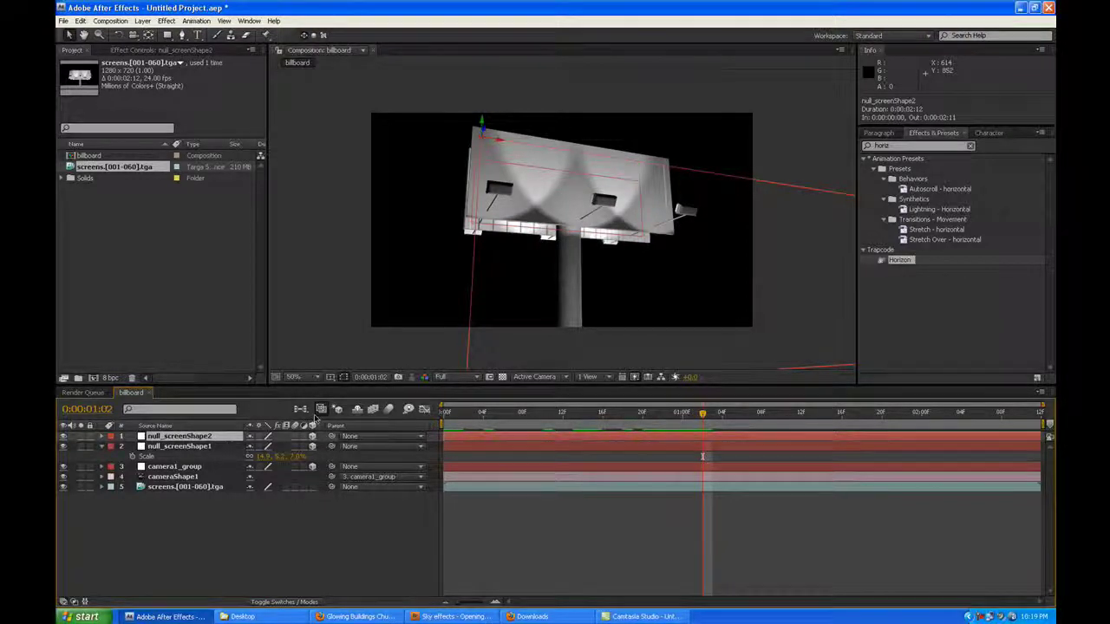
pyautogui.hotkey('alt', 'shift', 's')
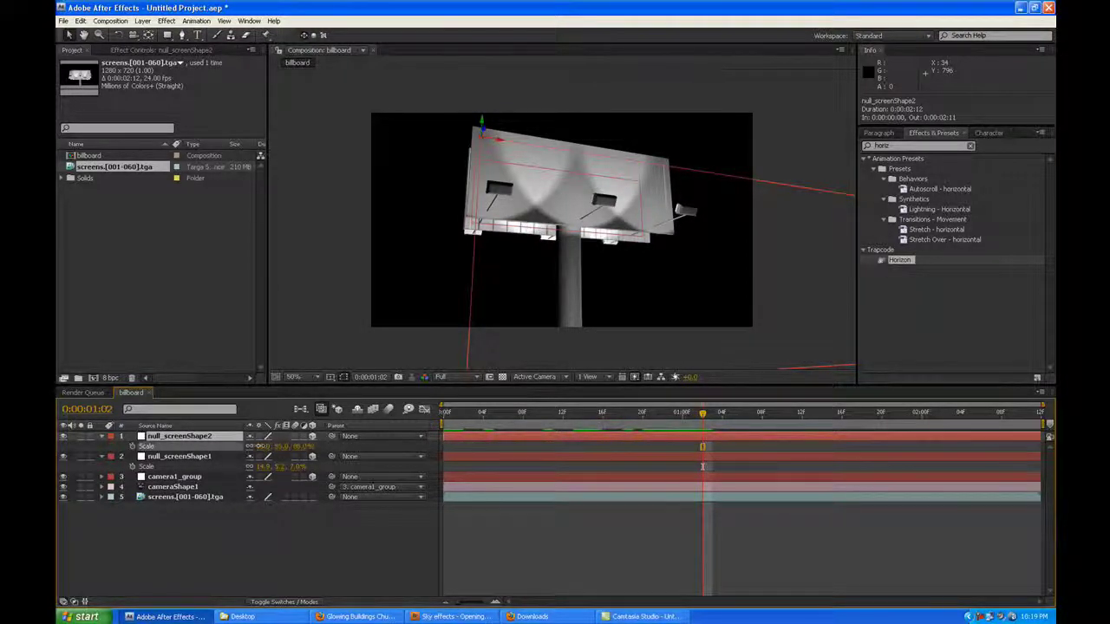
pyautogui.moveTo(260, 446); pyautogui.dragTo(384, 381)
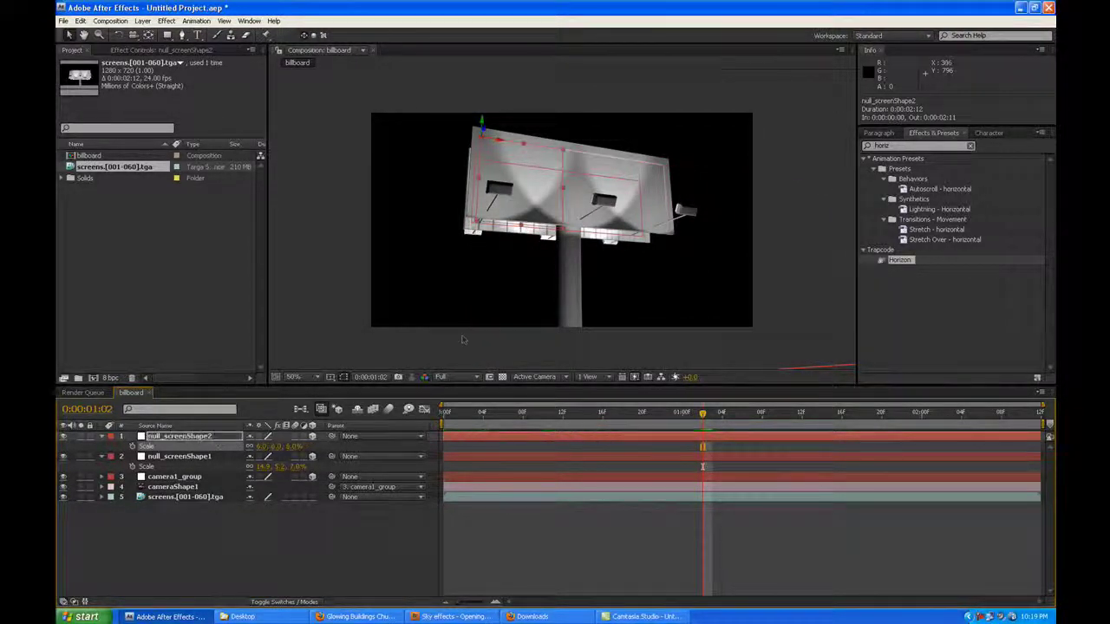
pyautogui.moveTo(641, 213); pyautogui.dragTo(669, 228)
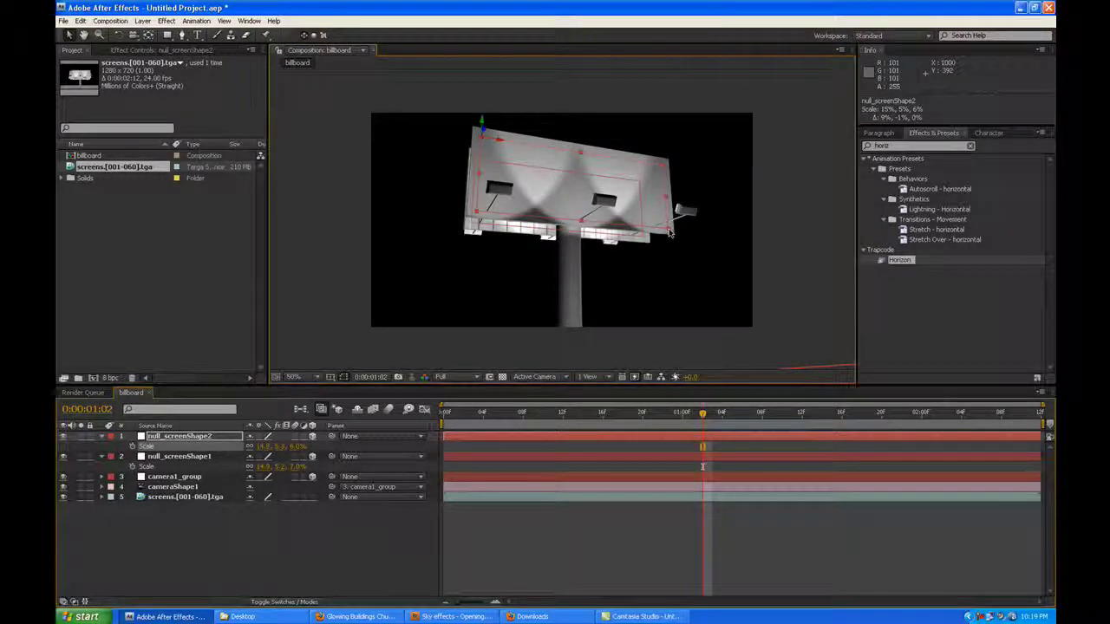
# Preview the resized nulls against the billboard from the first frame and collapse both null layers' properties
pyautogui.moveTo(709, 427); pyautogui.dragTo(447, 428)
pyautogui.press('space')
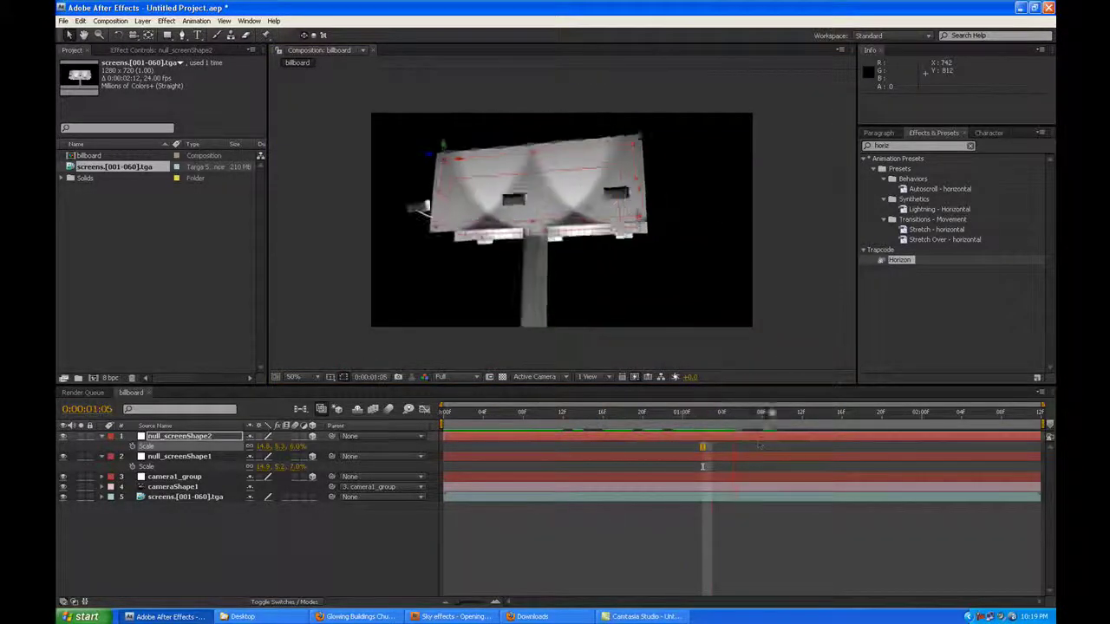
pyautogui.press('space')
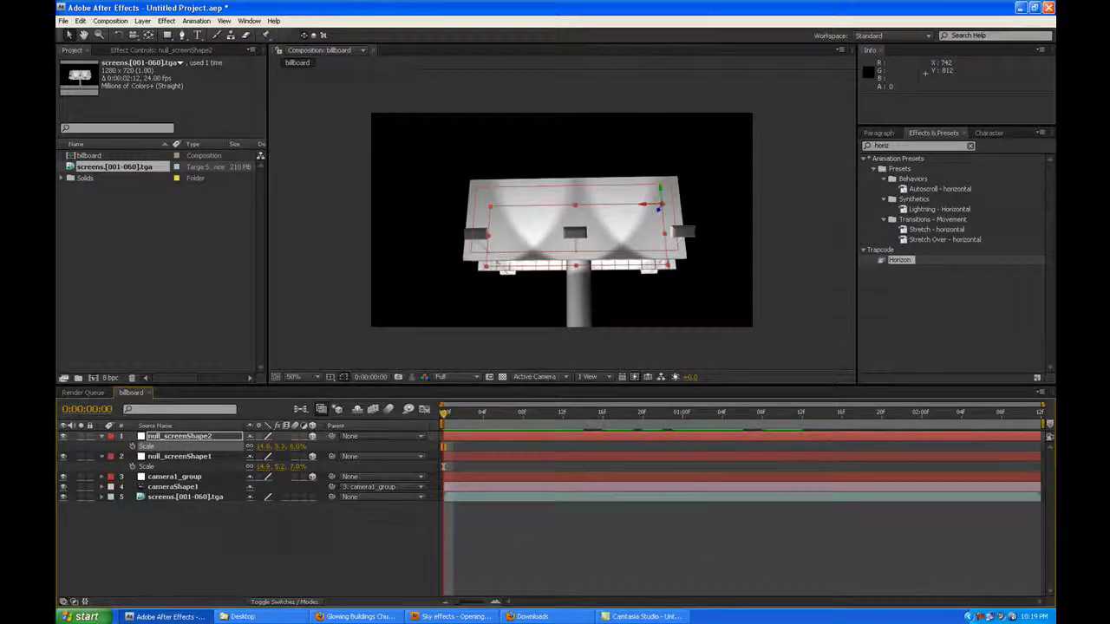
pyautogui.click(521, 528)
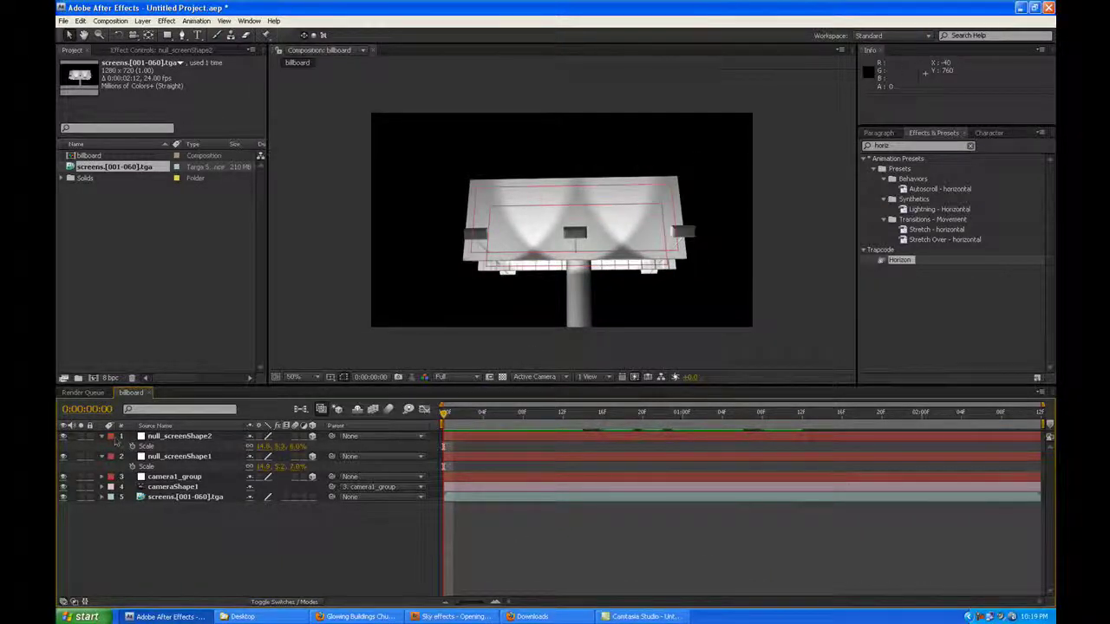
pyautogui.click(102, 436)
pyautogui.click(102, 446)
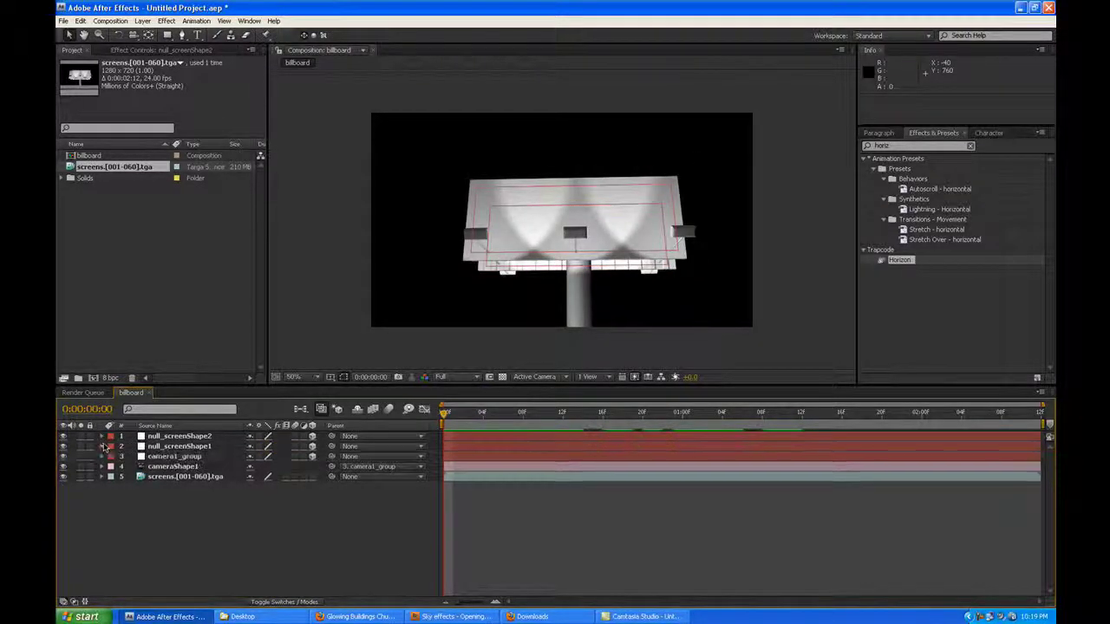
# Import flickr_Photo1_by_Wonderlane and flickr_Photo2_by_Wonderlane from the stock images folder as separate stills, with JPEG Sequence off
pyautogui.doubleClick(148, 254)
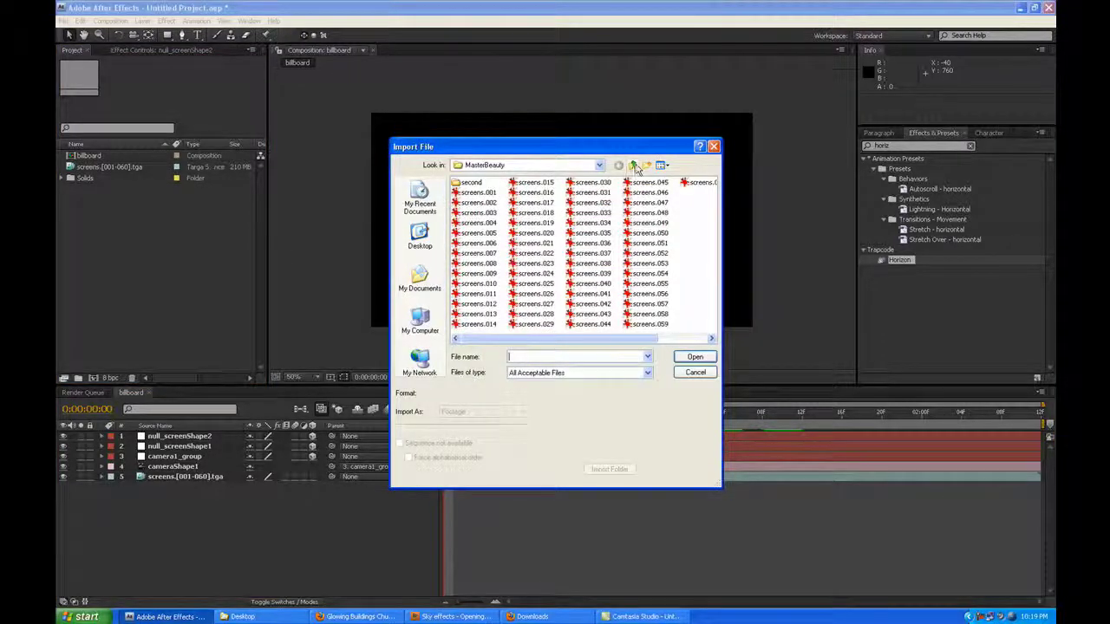
pyautogui.click(633, 165)
pyautogui.click(634, 166)
pyautogui.click(634, 166)
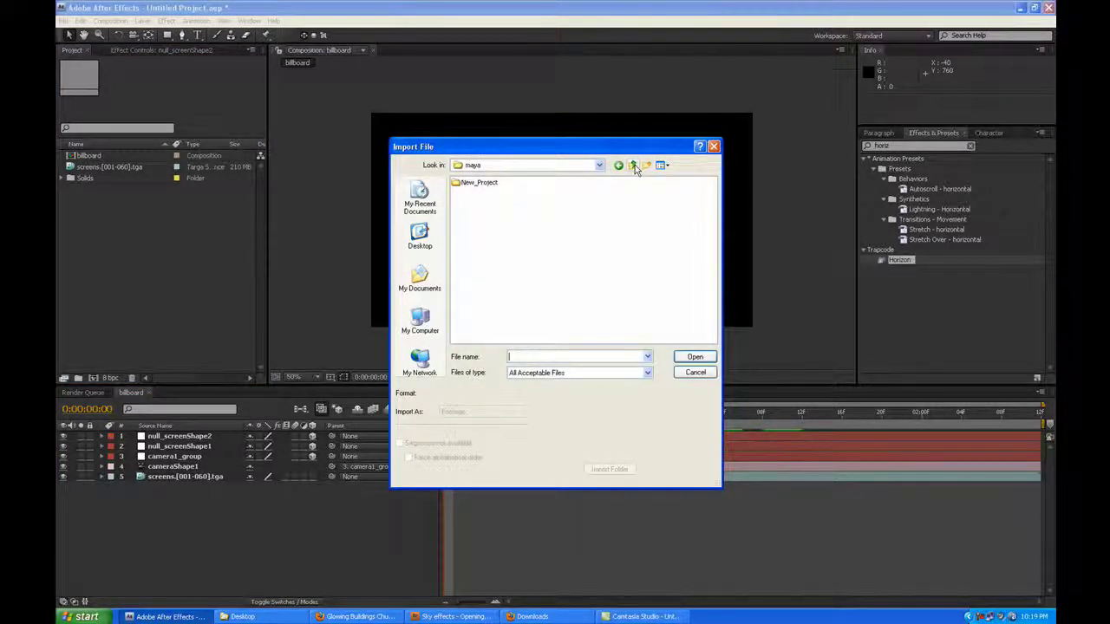
pyautogui.click(634, 166)
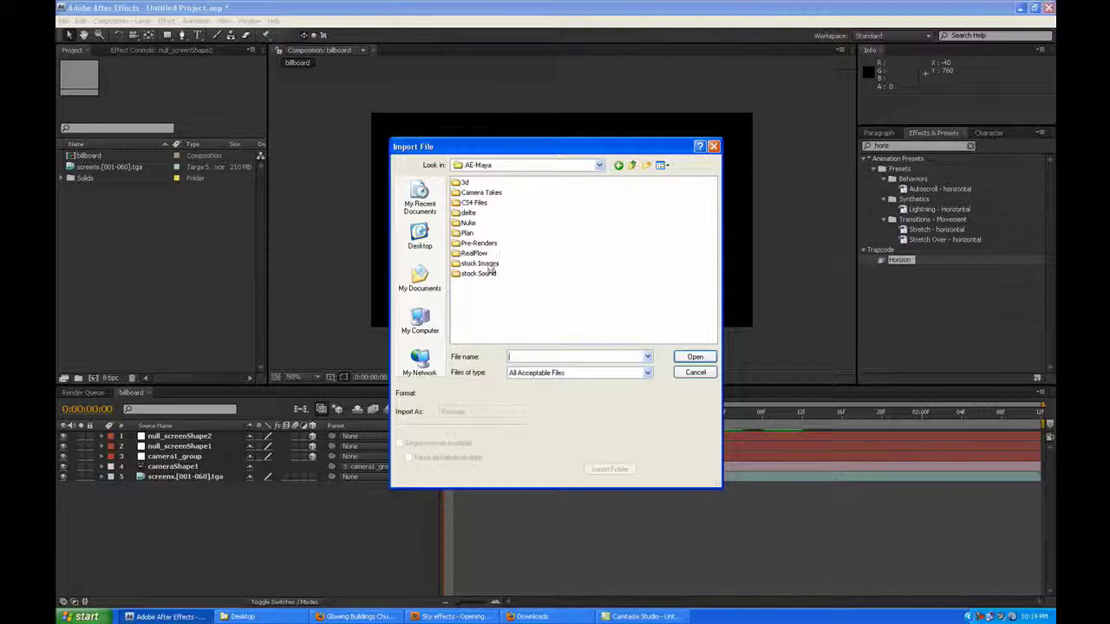
pyautogui.click(632, 166)
pyautogui.doubleClick(490, 215)
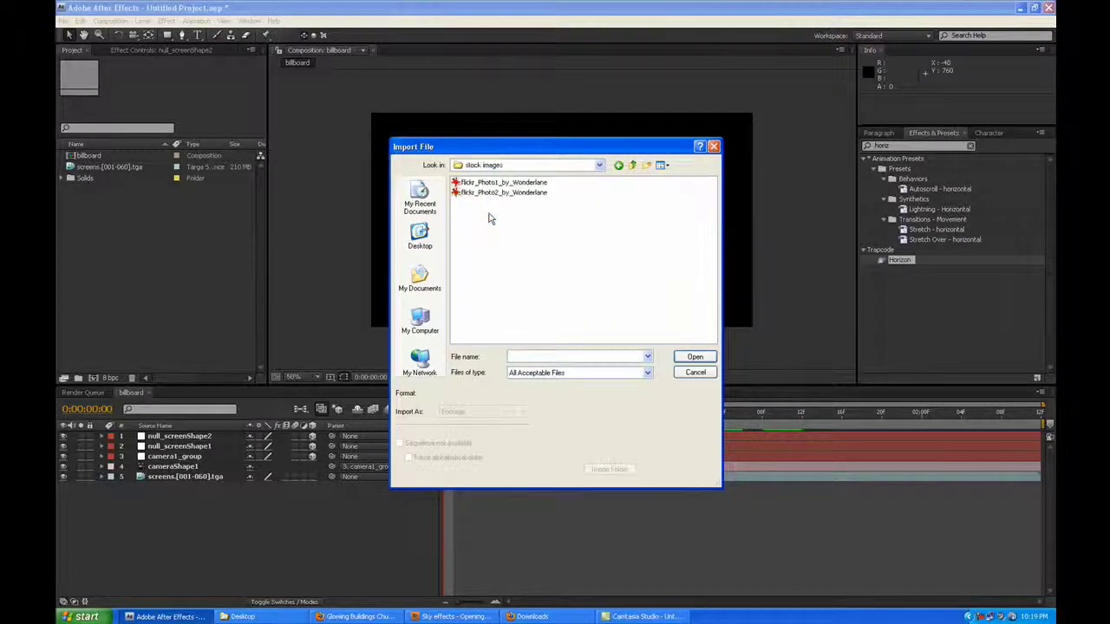
pyautogui.click(513, 184)
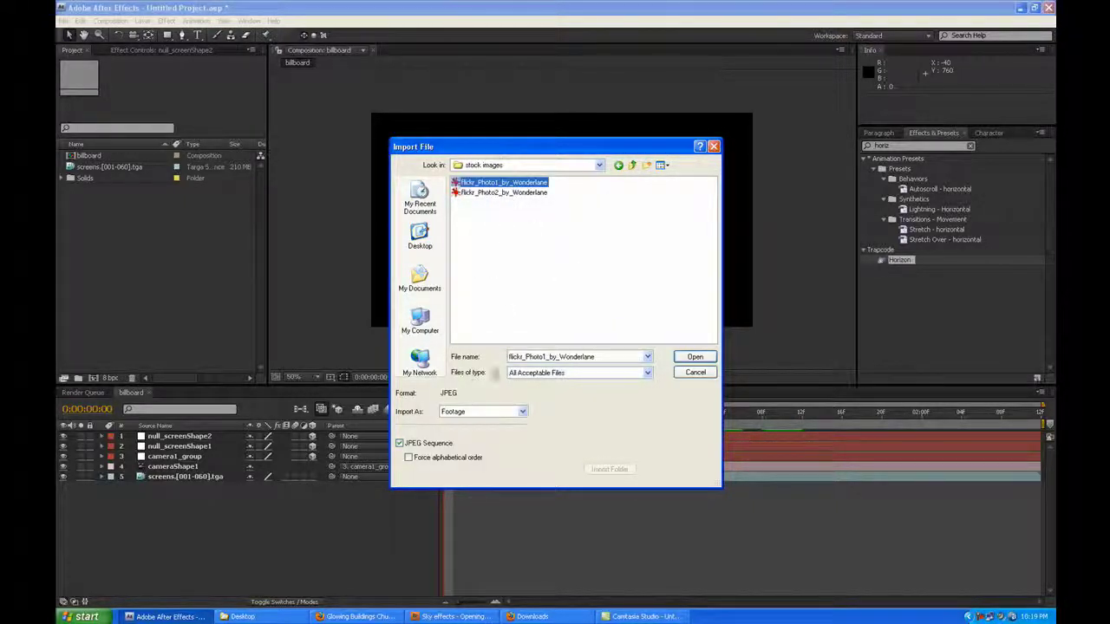
pyautogui.click(439, 443)
pyautogui.click(520, 182)
pyautogui.keyDown('shift'); pyautogui.click(520, 192); pyautogui.keyUp('shift')
pyautogui.click(694, 356)
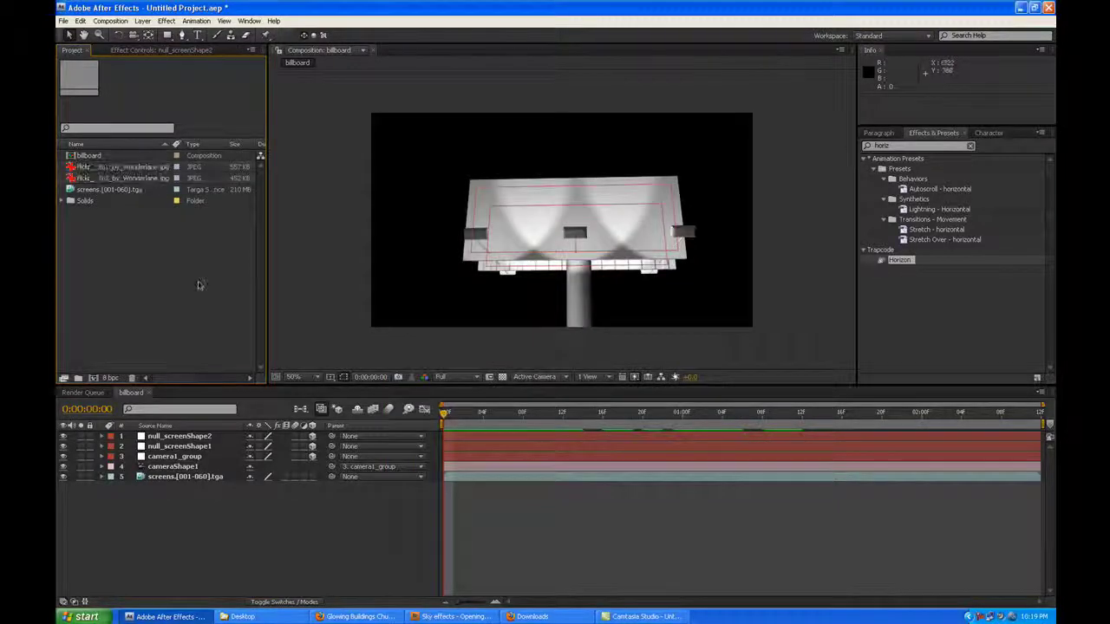
# Add flickr_Photo1_by_Wonderlane.jpg to the billboard composition directly above null_screenShape1 and make it a 3D layer
pyautogui.click(143, 168)
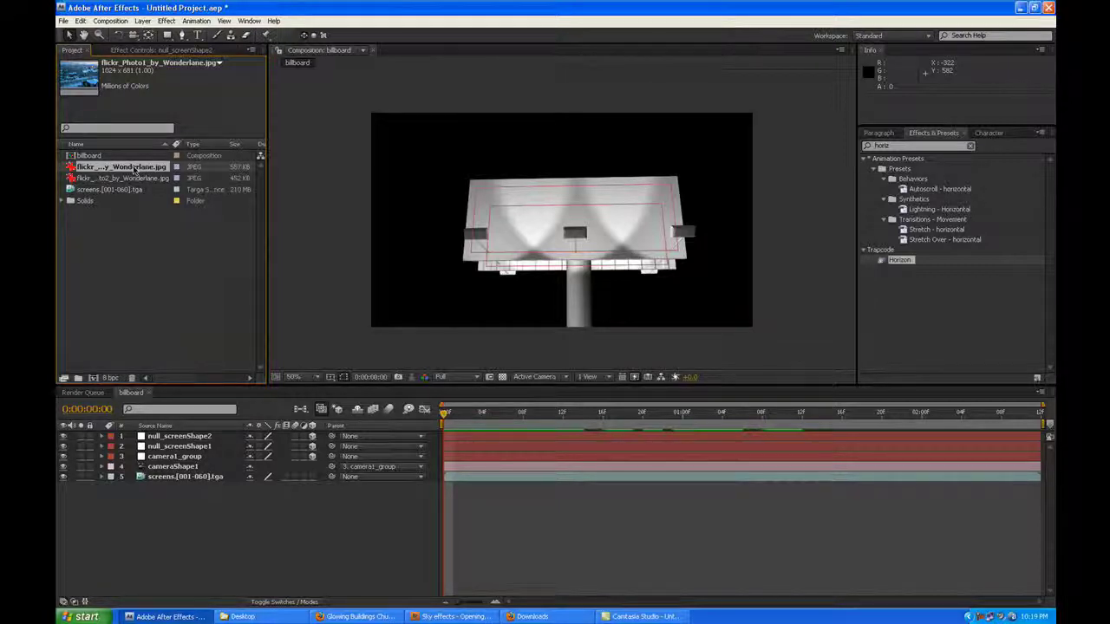
pyautogui.moveTo(135, 171); pyautogui.dragTo(210, 446)
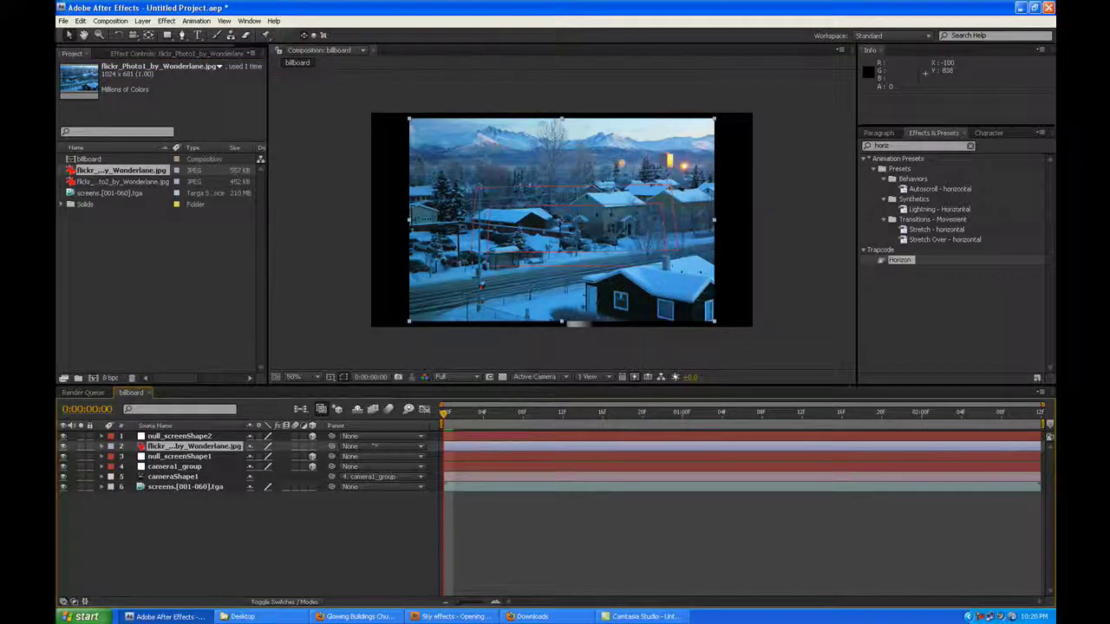
pyautogui.scroll(-2, 531, 263)
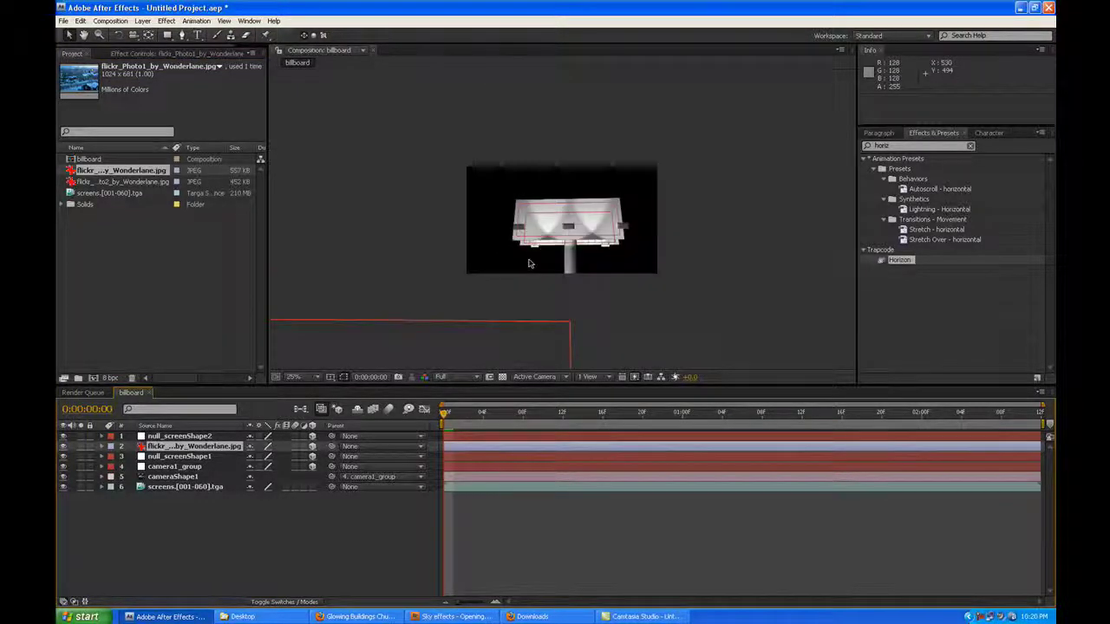
pyautogui.scroll(-3, 531, 263)
pyautogui.scroll(10, 512, 290)
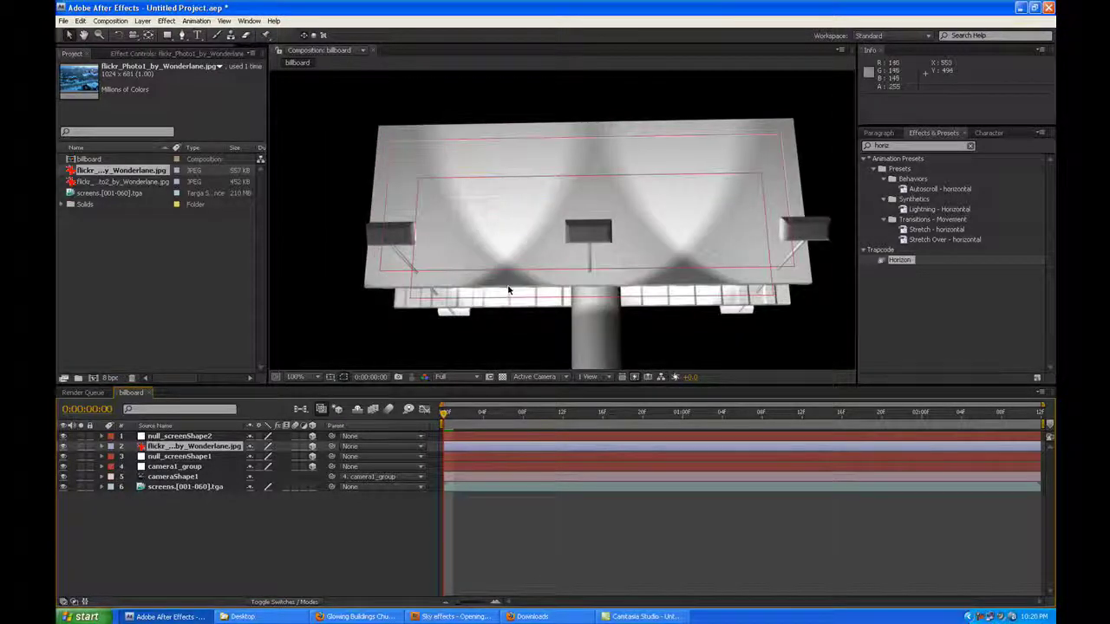
pyautogui.scroll(-1, 509, 290)
# Copy the Position of null_screenShape1 and paste it onto the flickr_Photo1_by_Wonderlane.jpg layer's Position
pyautogui.click(222, 457)
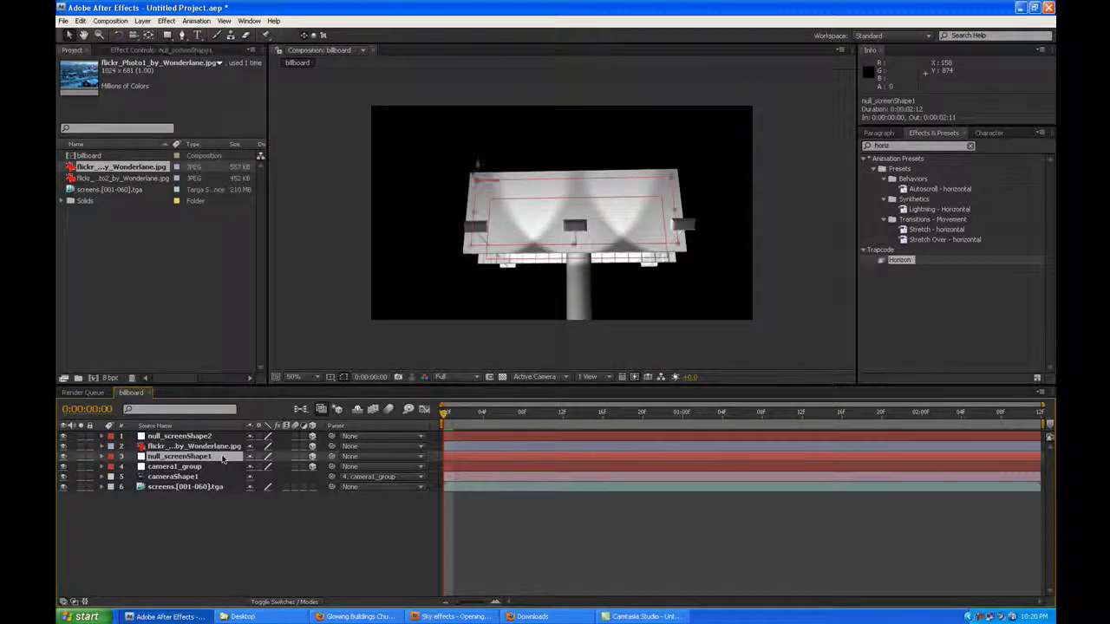
pyautogui.press('p')
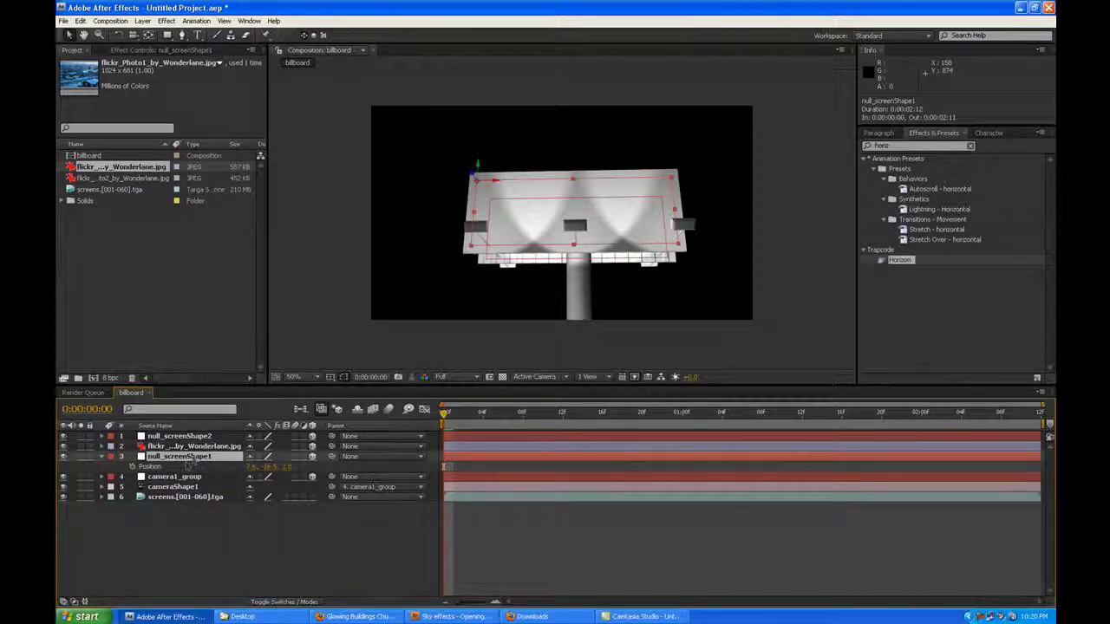
pyautogui.press('Return')
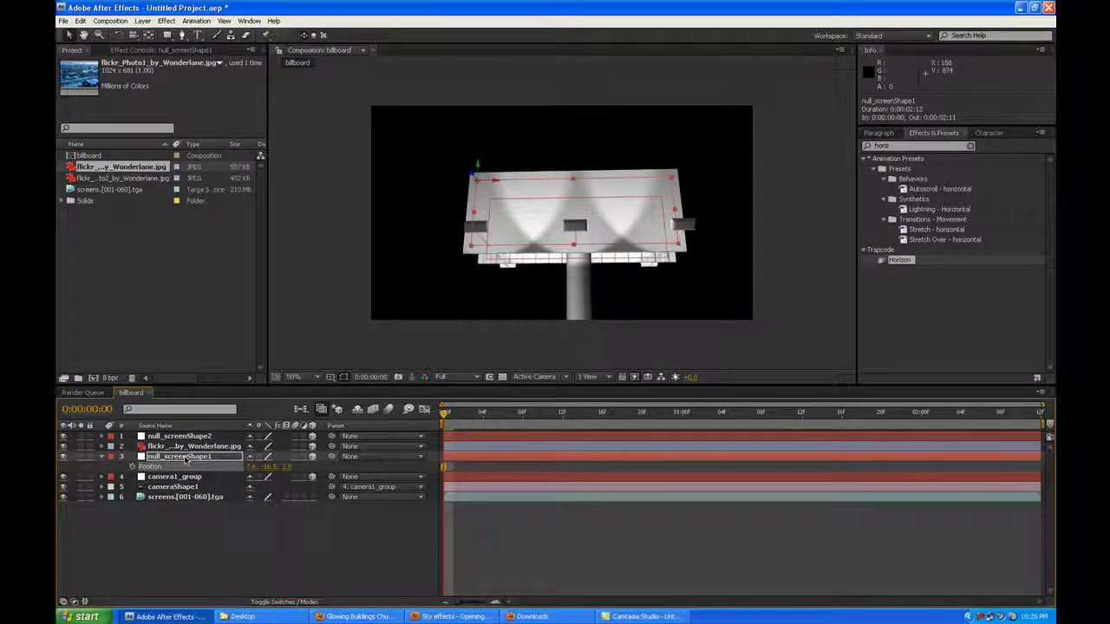
pyautogui.click(185, 448)
pyautogui.press('p')
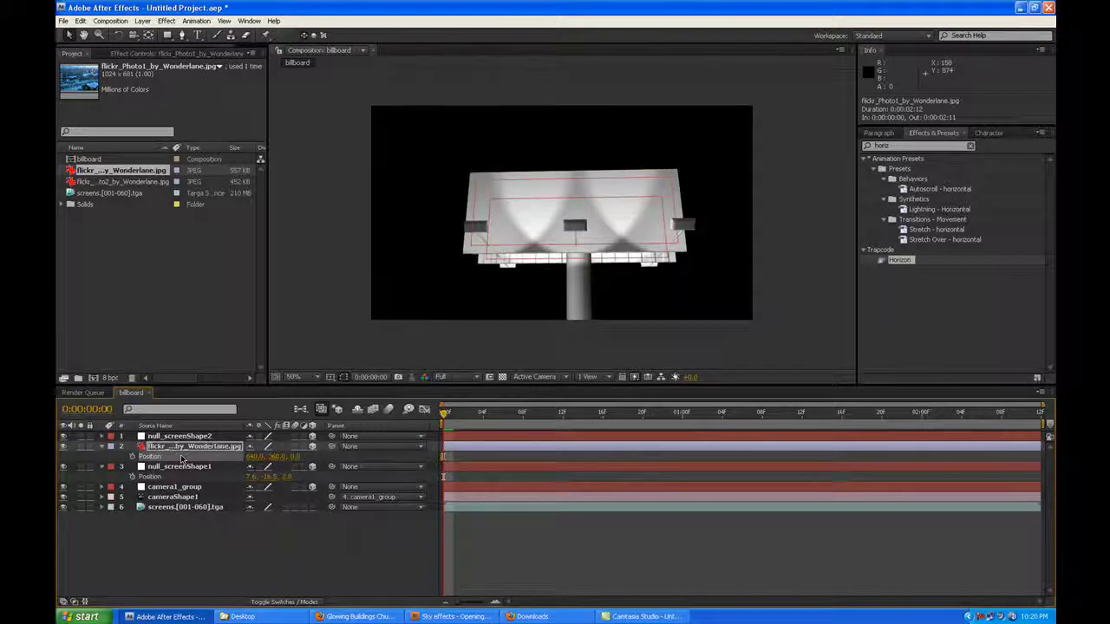
pyautogui.hotkey('ctrl', 'v')
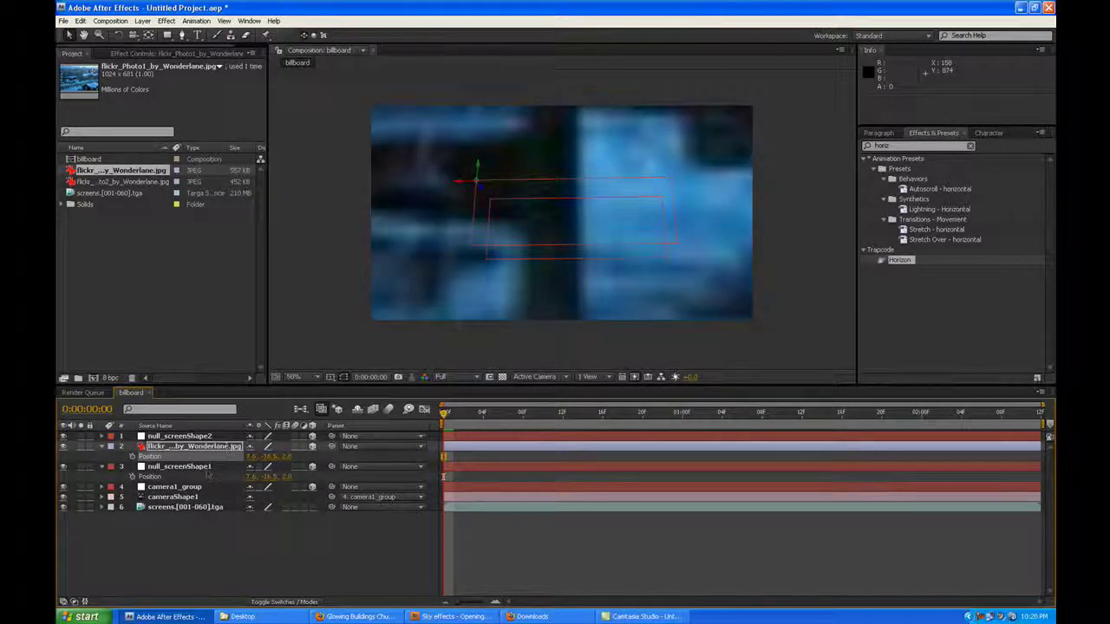
# Scale the flickr_Photo1_by_Wonderlane.jpg layer uniformly down to 1.0%
pyautogui.click(198, 468)
pyautogui.click(205, 447)
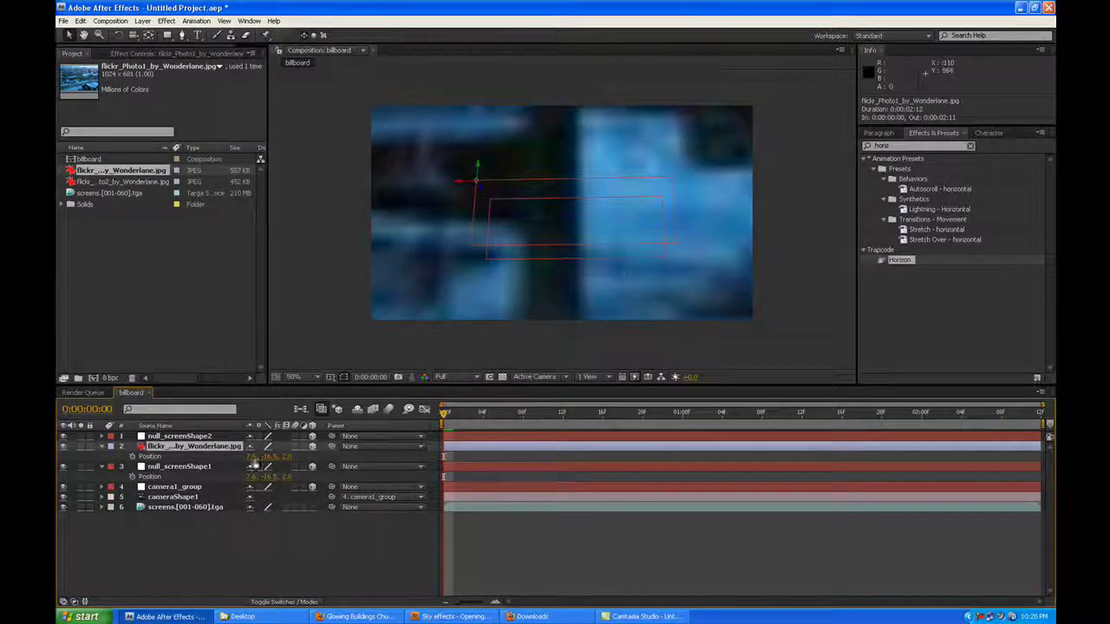
pyautogui.press('s')
pyautogui.moveTo(265, 457); pyautogui.dragTo(208, 457)
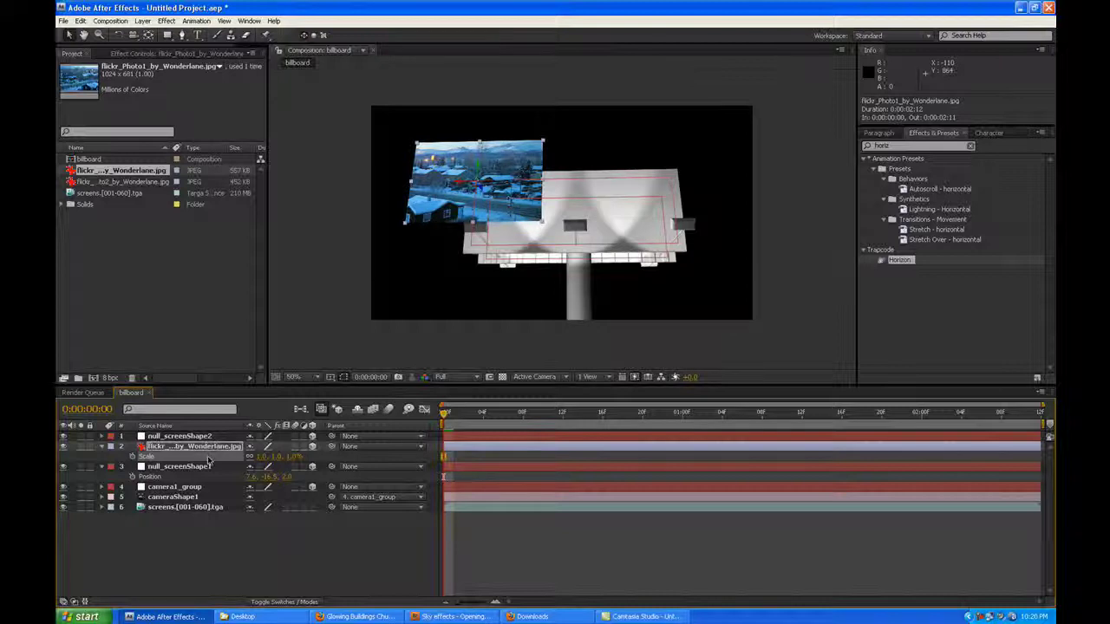
# Show the Anchor Point of null_screenShape1 as a reference for the photo layer
pyautogui.press('/')
pyautogui.press(',')
pyautogui.press(',')
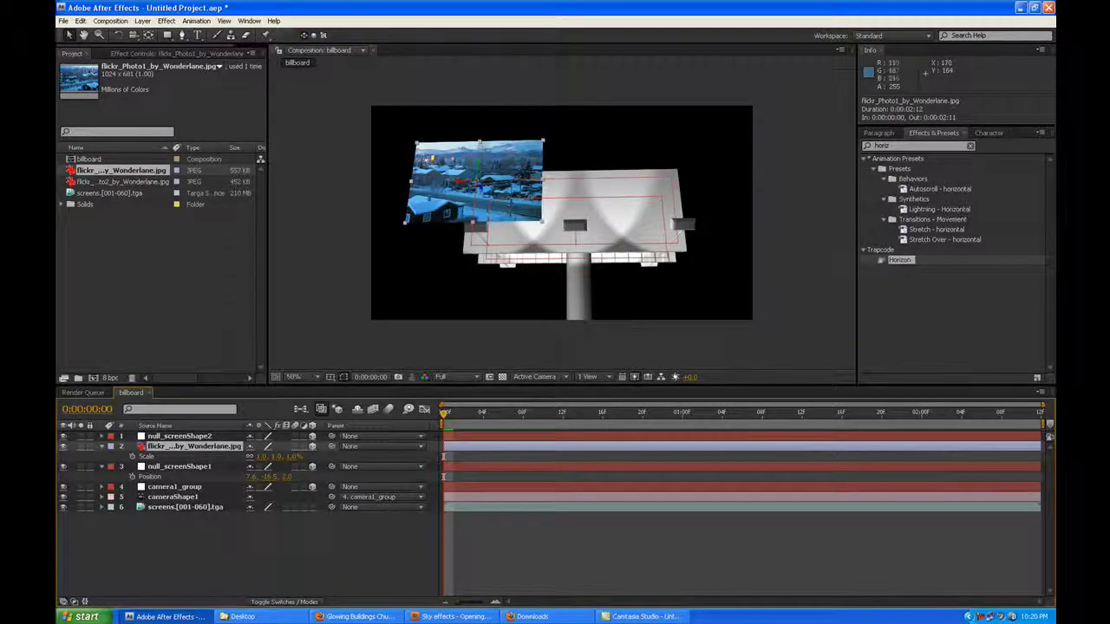
pyautogui.click(224, 468)
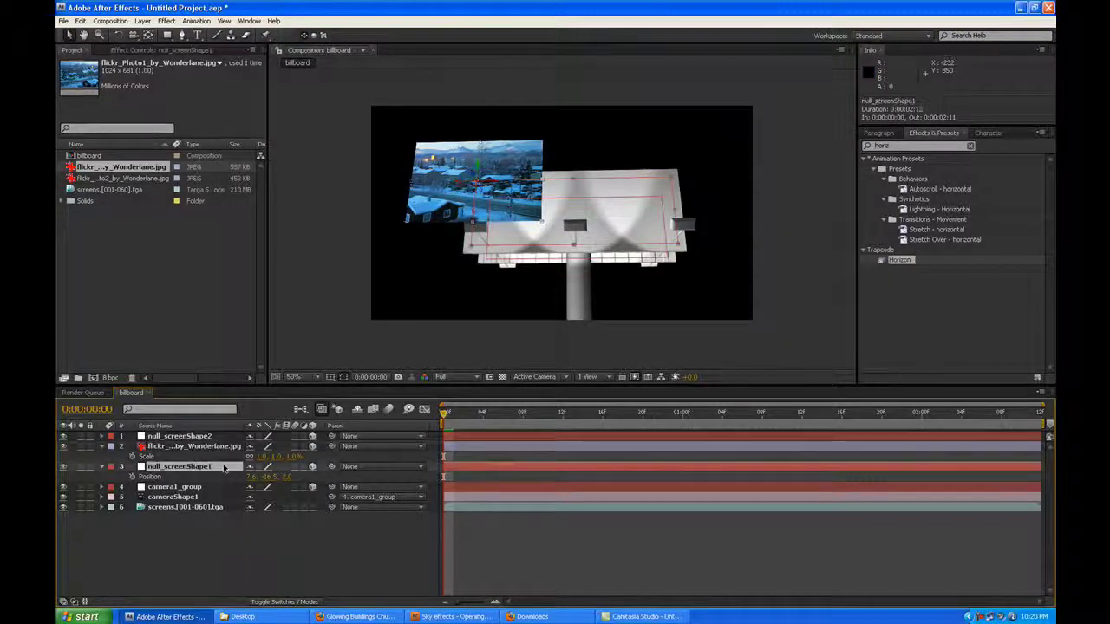
pyautogui.click(453, 185)
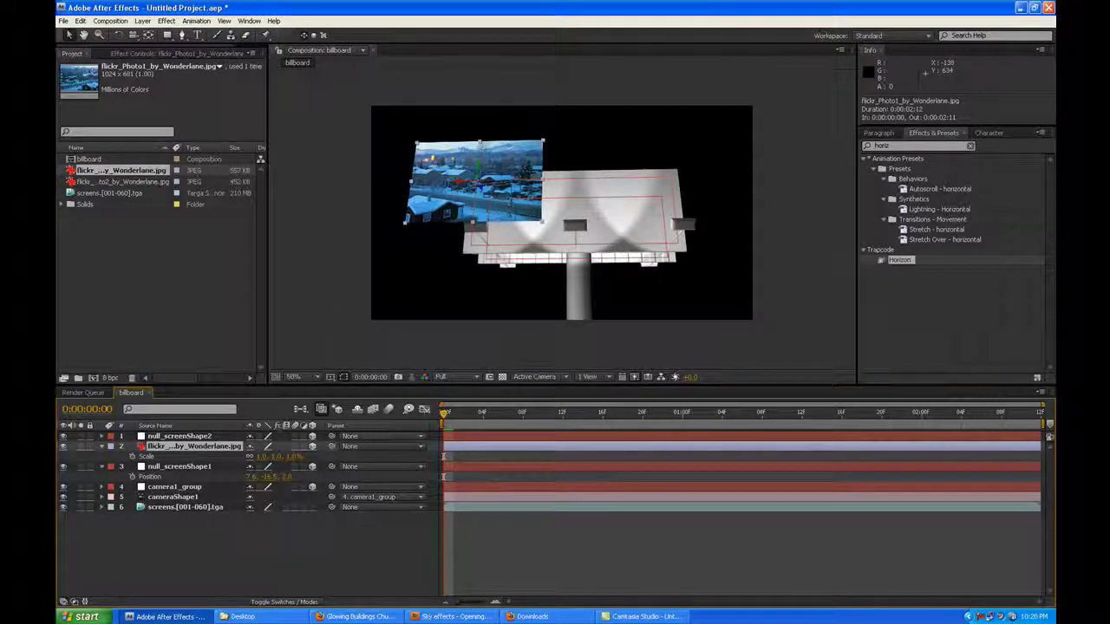
pyautogui.click(209, 467)
pyautogui.press('a')
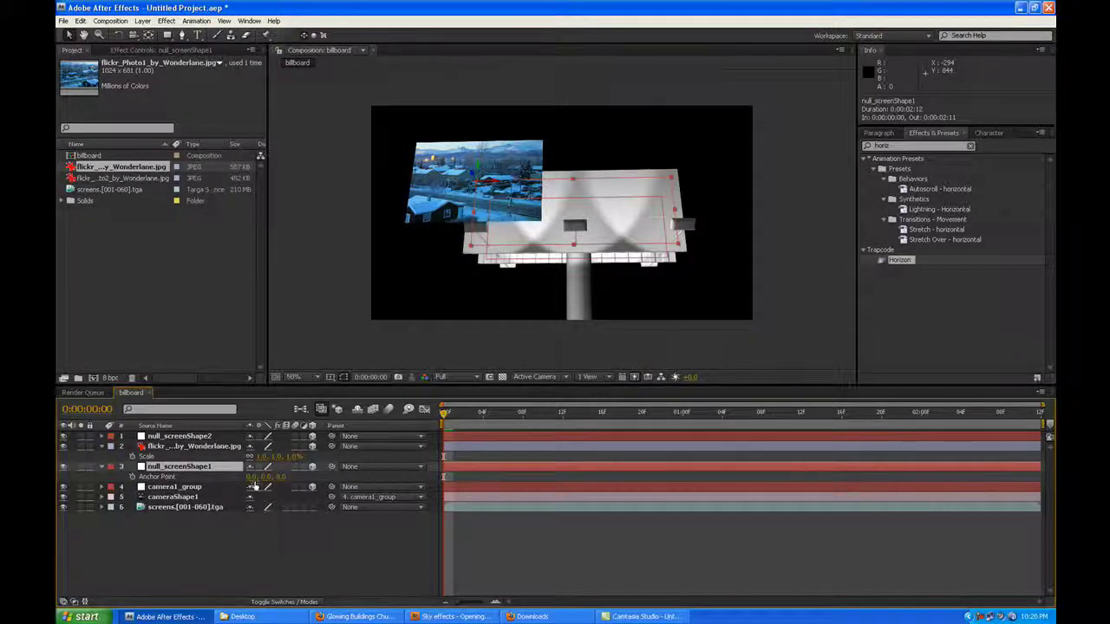
# Set the flickr_Photo1_by_Wonderlane.jpg layer's Anchor Point to 0 in X and Y
pyautogui.click(206, 446)
pyautogui.press('a')
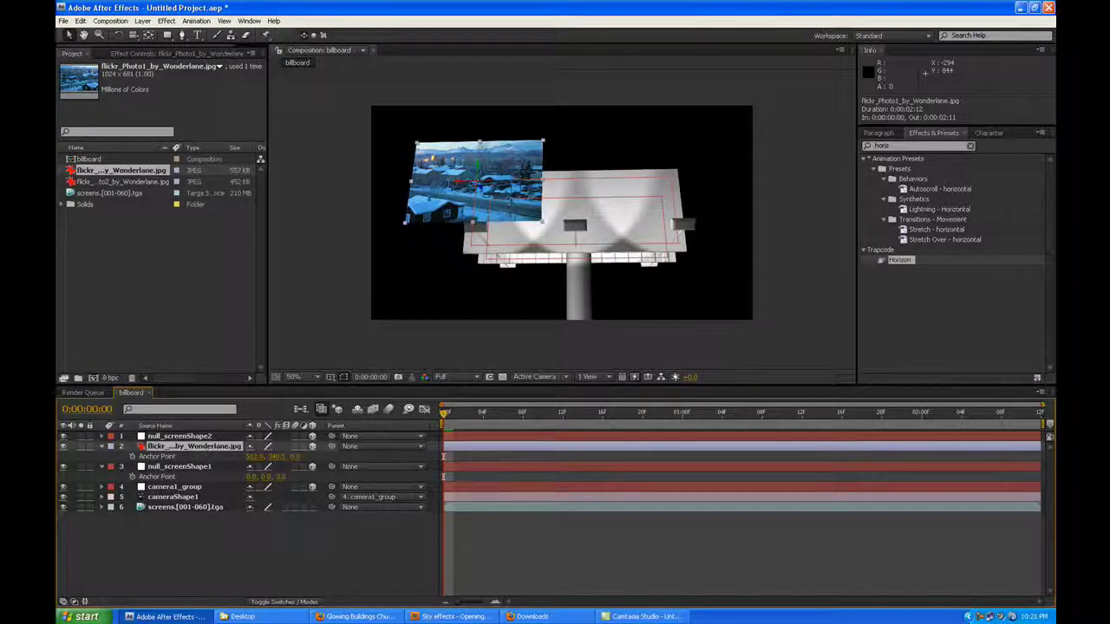
pyautogui.click(256, 458)
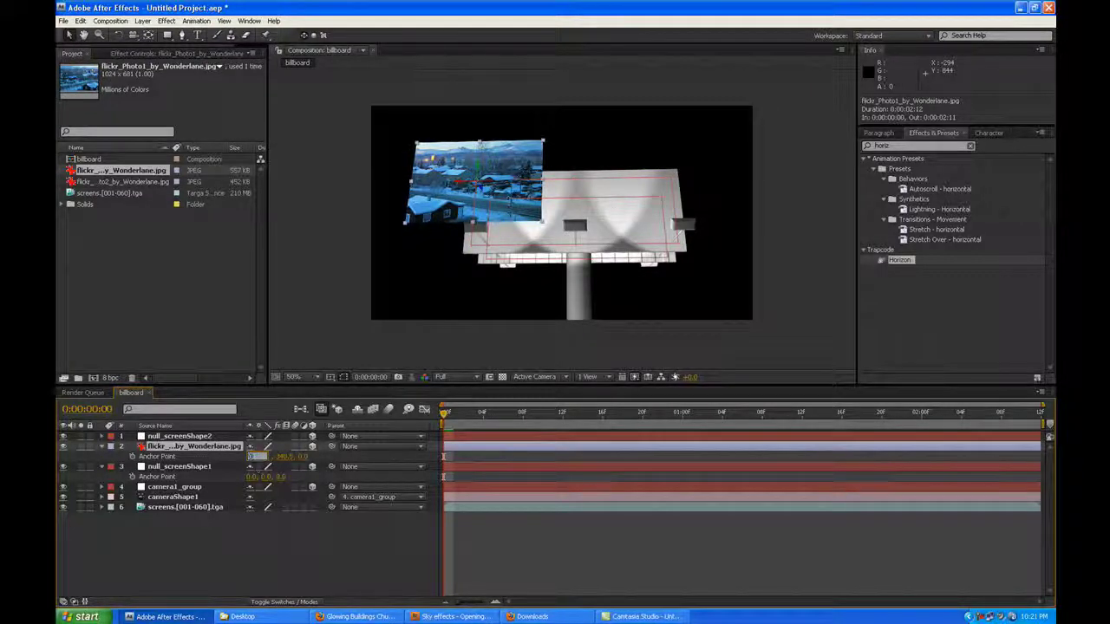
pyautogui.write('0')
pyautogui.press('Tab')
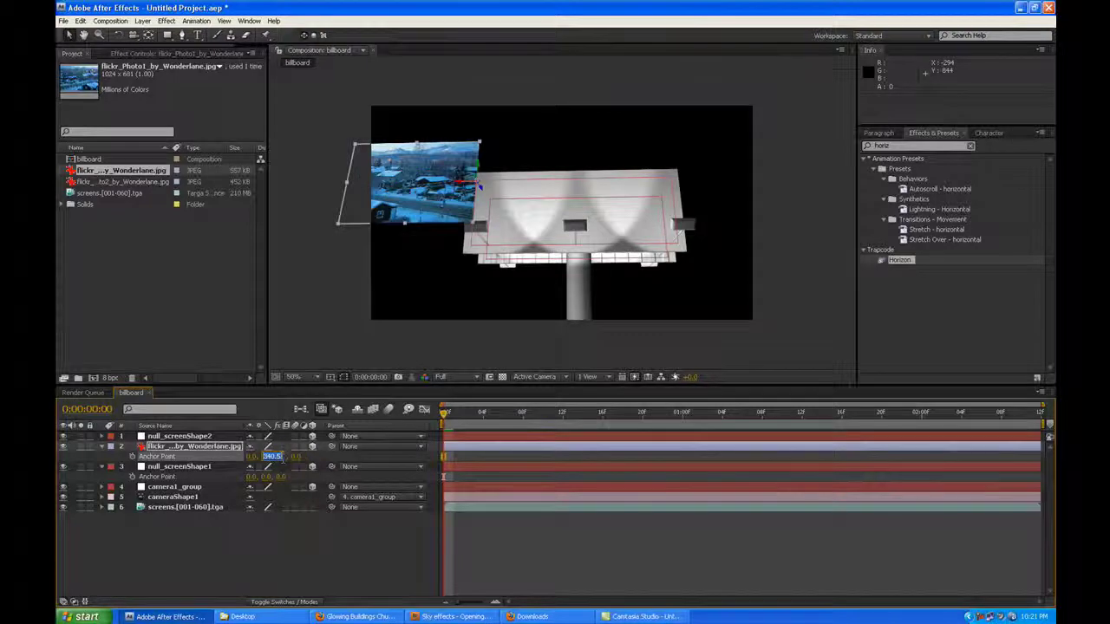
pyautogui.write('0')
pyautogui.press('Return')
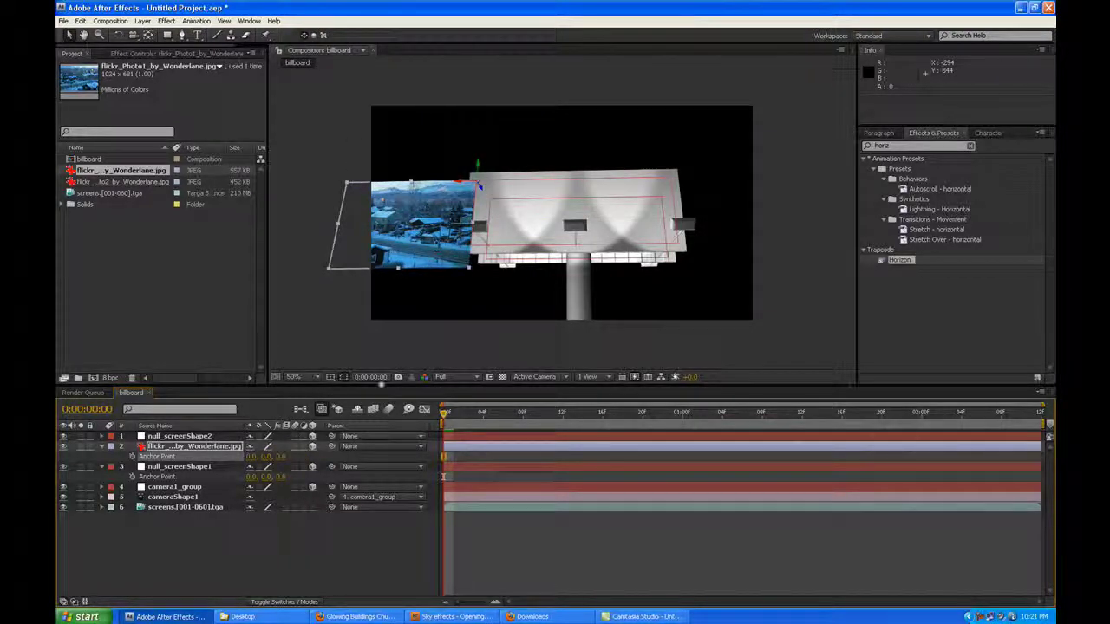
# Set the flickr_Photo1_by_Wonderlane.jpg layer's Y Rotation to 180°
pyautogui.click(219, 447)
pyautogui.press('r')
pyautogui.click(269, 478)
pyautogui.write('180')
pyautogui.press('Return')
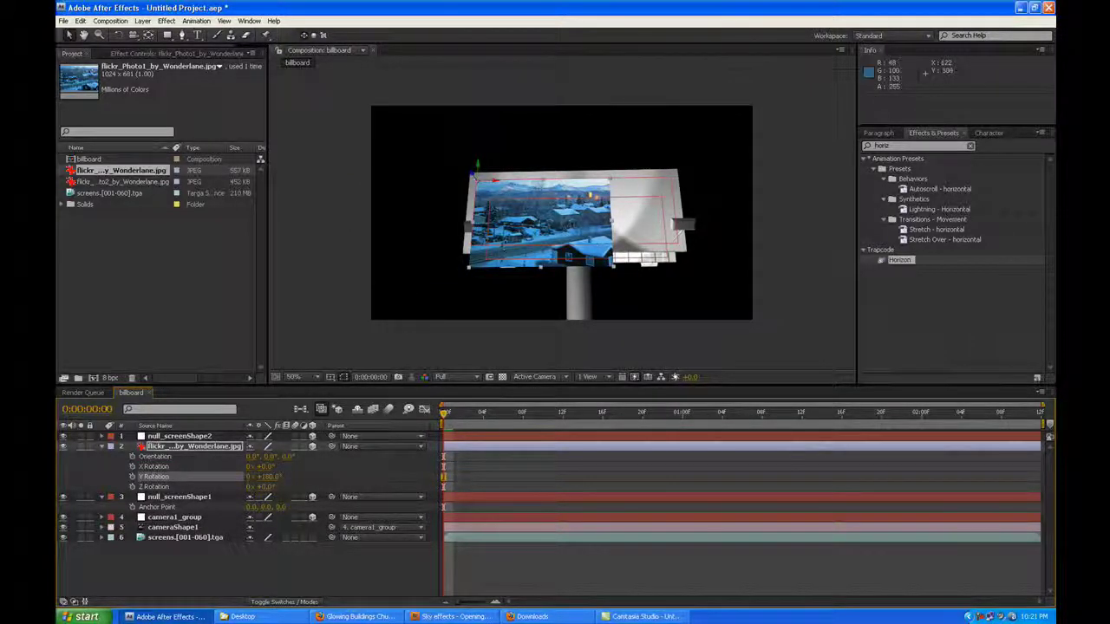
# Resize the flickr_Photo1_by_Wonderlane.jpg layer so it fills the front screen inside the billboard's frame, and deselect it
pyautogui.press('/')
pyautogui.moveTo(667, 318); pyautogui.dragTo(796, 270)
pyautogui.press('F2')
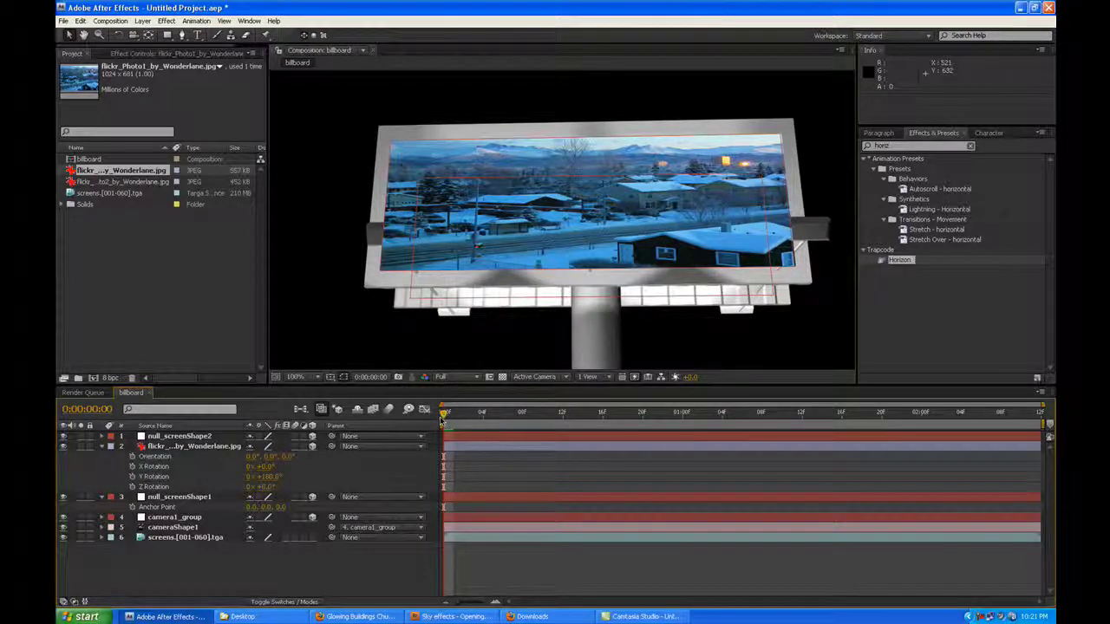
# Collapse the first photo layer's properties and preview the animation to check how the photo follows the billboard
pyautogui.click(101, 446)
pyautogui.press('space')
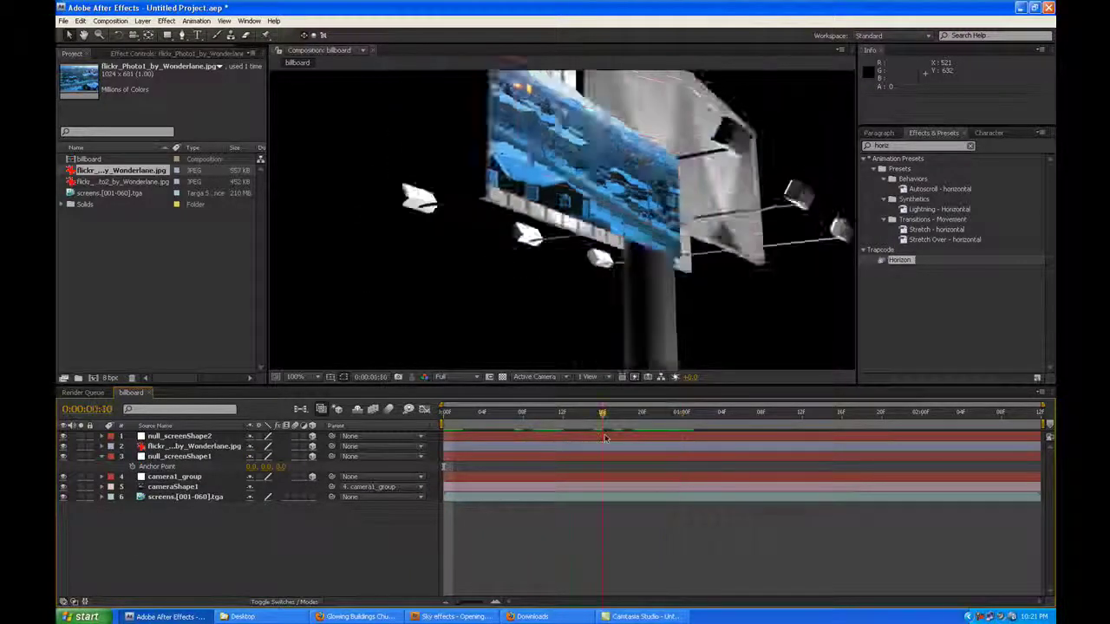
pyautogui.scroll(-2, 553, 349)
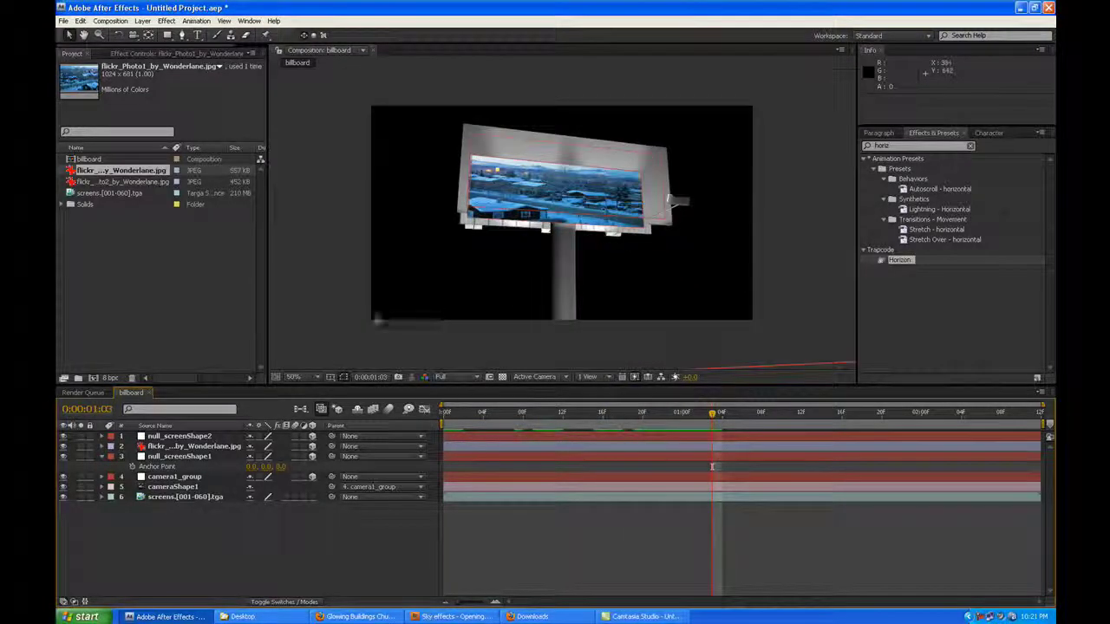
# Add flickr_Photo2_by_Wonderlane.jpg directly above null_screenShape2 as a 3D layer and copy that null's Position onto it
pyautogui.click(130, 182)
pyautogui.moveTo(111, 184); pyautogui.dragTo(195, 436)
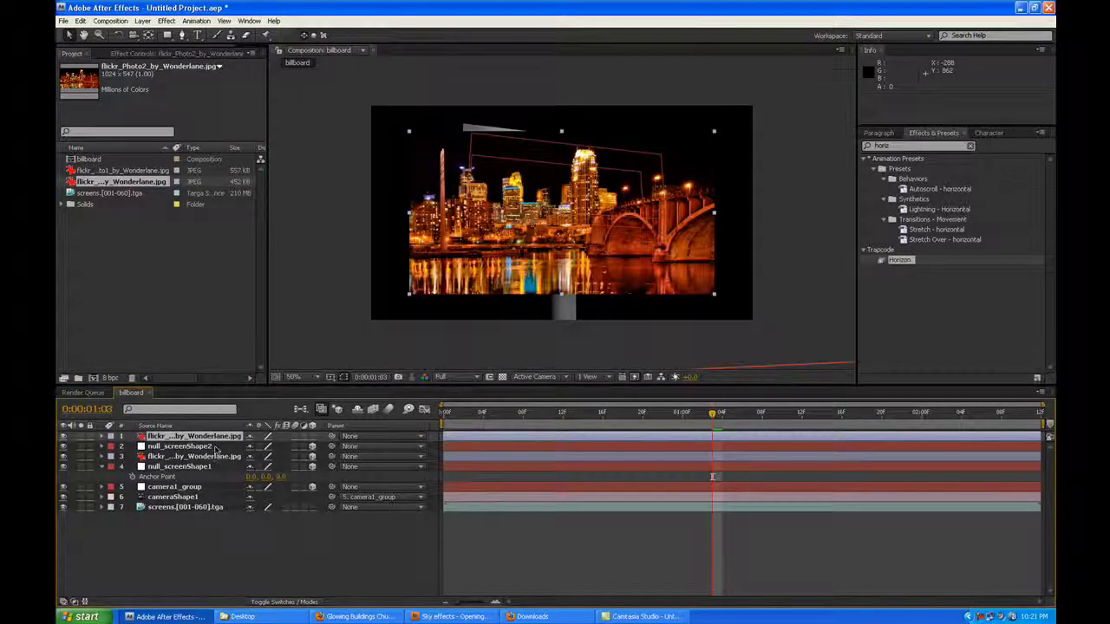
pyautogui.click(212, 447)
pyautogui.press('p')
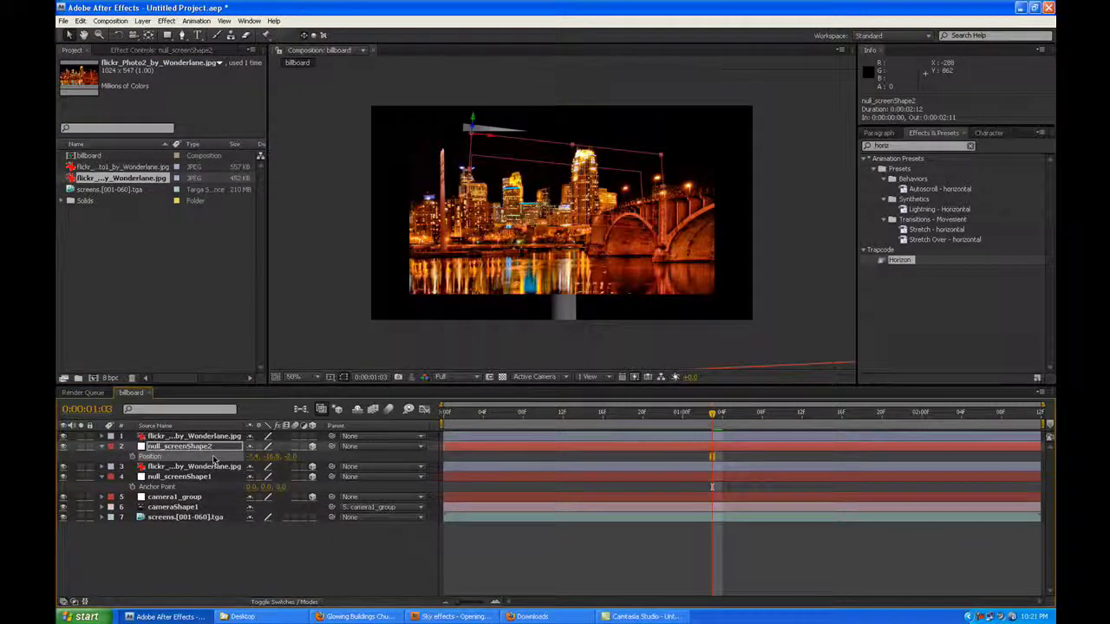
pyautogui.click(217, 436)
pyautogui.press('p')
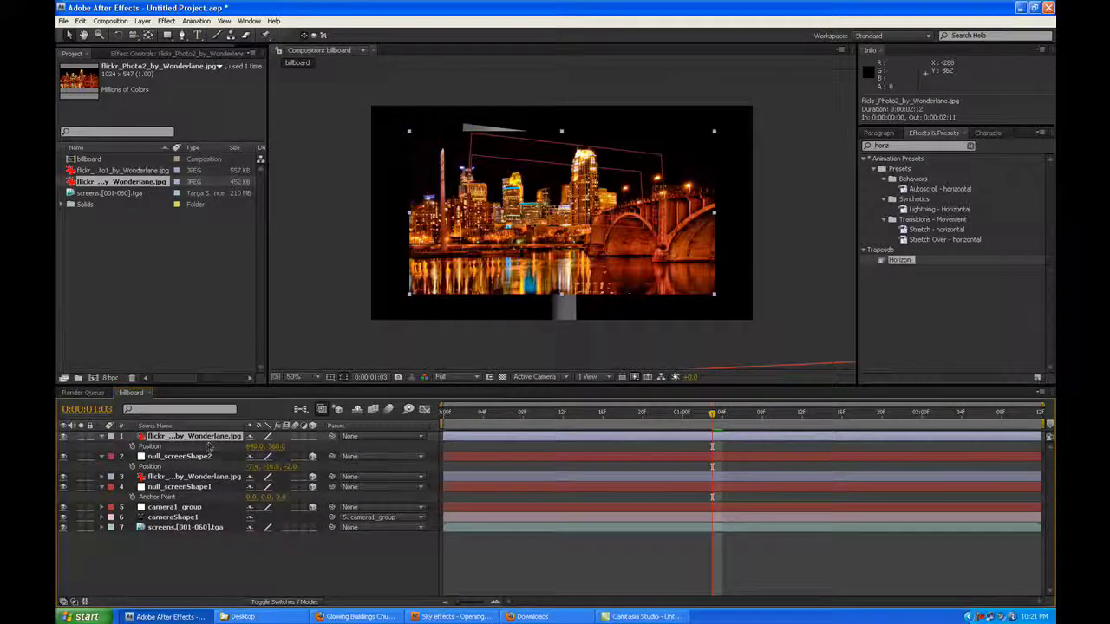
pyautogui.click(312, 436)
pyautogui.moveTo(471, 135); pyautogui.dragTo(472, 122)
# Scale the flickr_Photo2_by_Wonderlane.jpg layer down uniformly to roughly the billboard's size
pyautogui.click(214, 437)
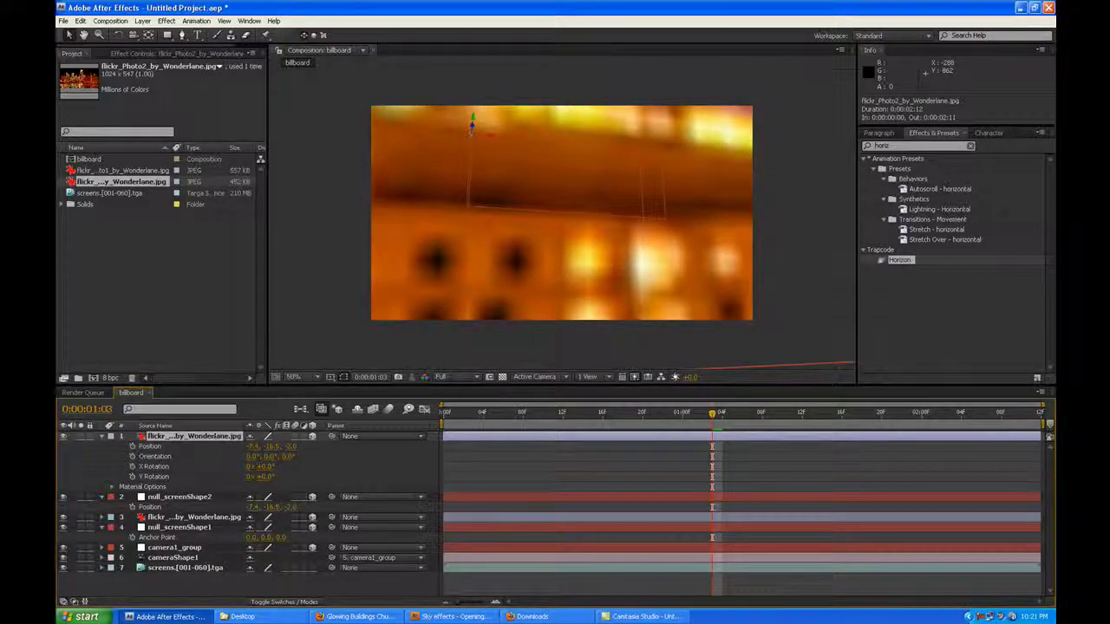
pyautogui.press('s')
pyautogui.moveTo(260, 446); pyautogui.dragTo(209, 446)
# Match the flickr_Photo2_by_Wonderlane.jpg layer's Anchor Point to null_screenShape2 by setting X and Y to 0
pyautogui.click(222, 457)
pyautogui.press('a')
pyautogui.click(227, 436)
pyautogui.press('a')
pyautogui.click(253, 445)
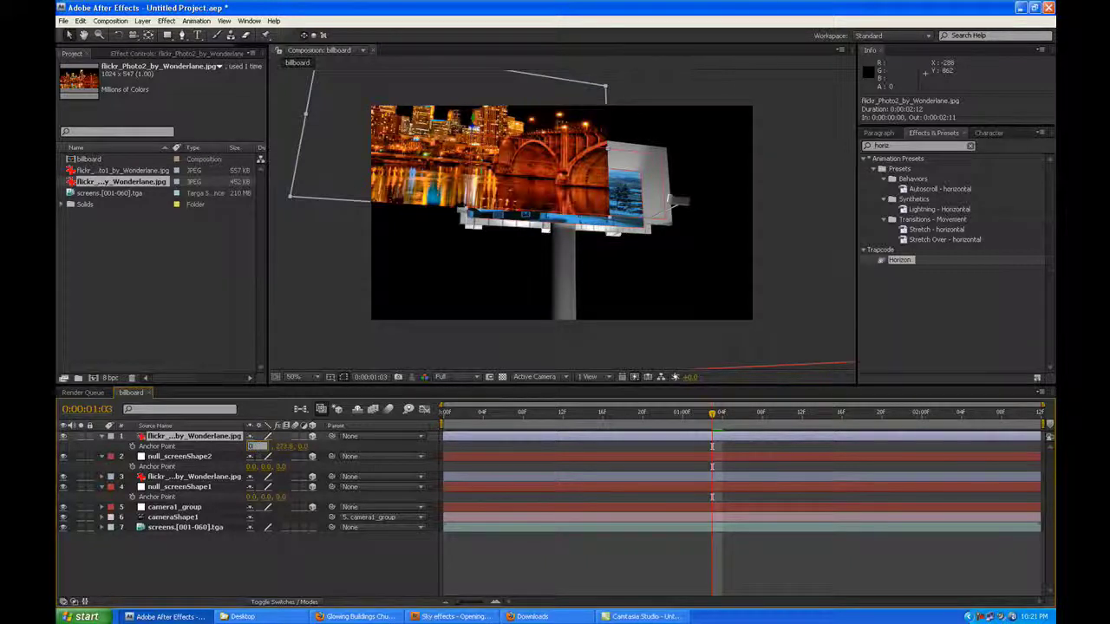
pyautogui.press('Return')
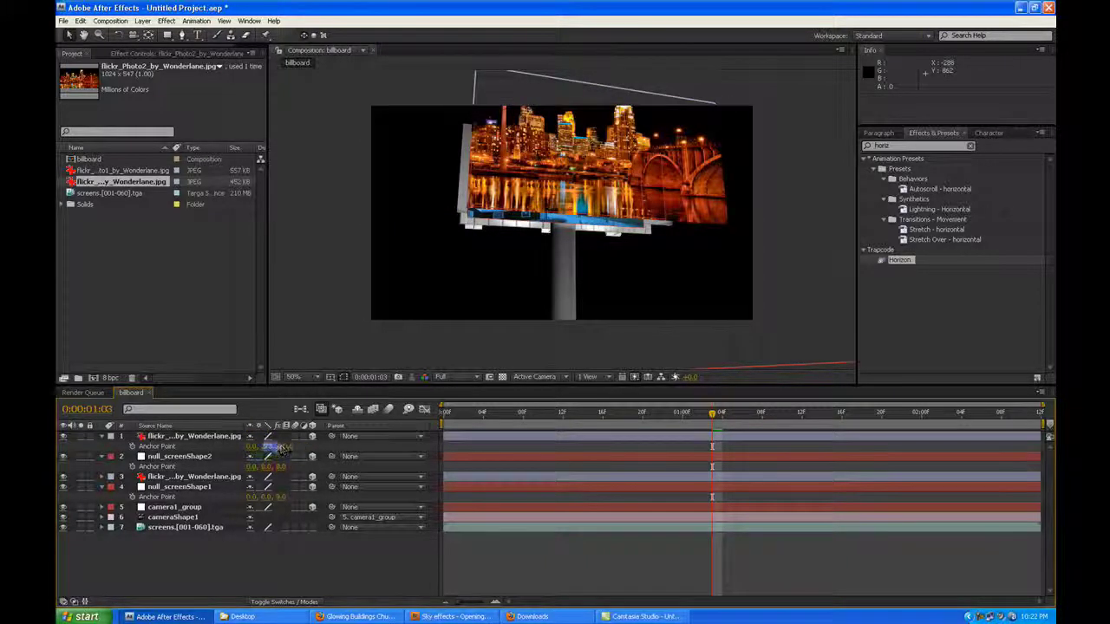
pyautogui.write('0')
pyautogui.press('Return')
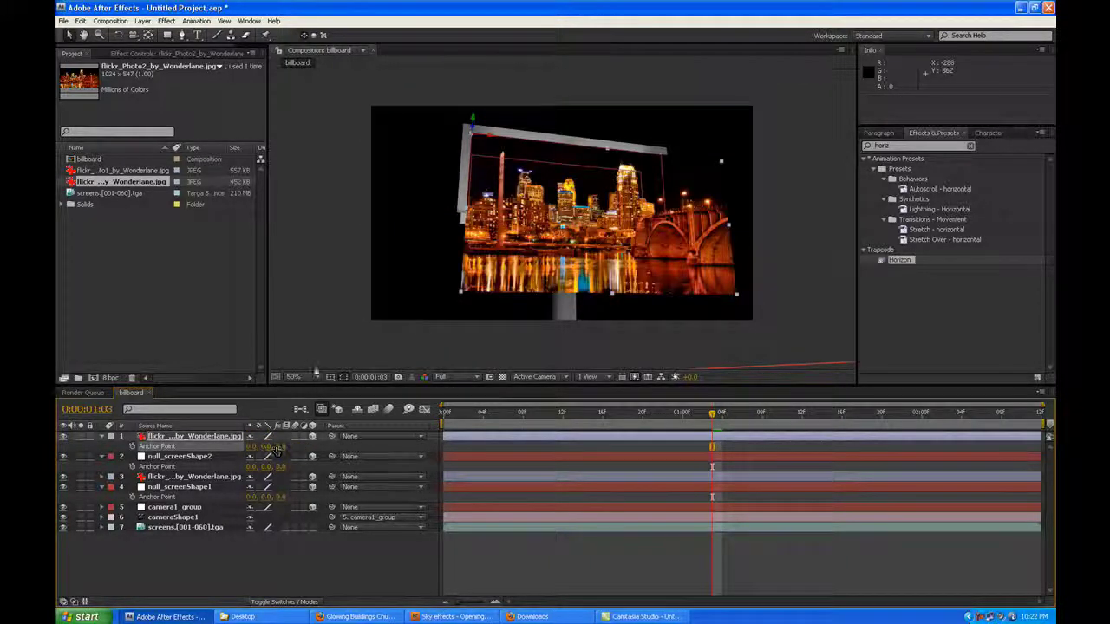
# Resize the flickr_Photo2_by_Wonderlane.jpg layer so its corners fit the second screen inside the billboard's frame
pyautogui.moveTo(736, 299); pyautogui.dragTo(667, 225)
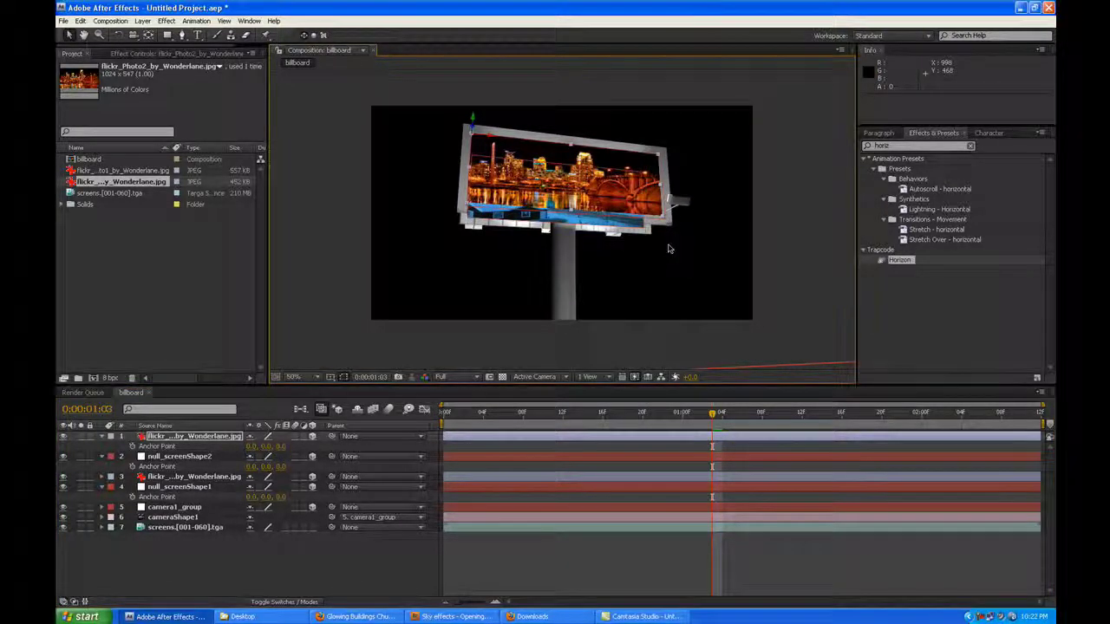
pyautogui.press('.')
pyautogui.moveTo(734, 288); pyautogui.dragTo(735, 278)
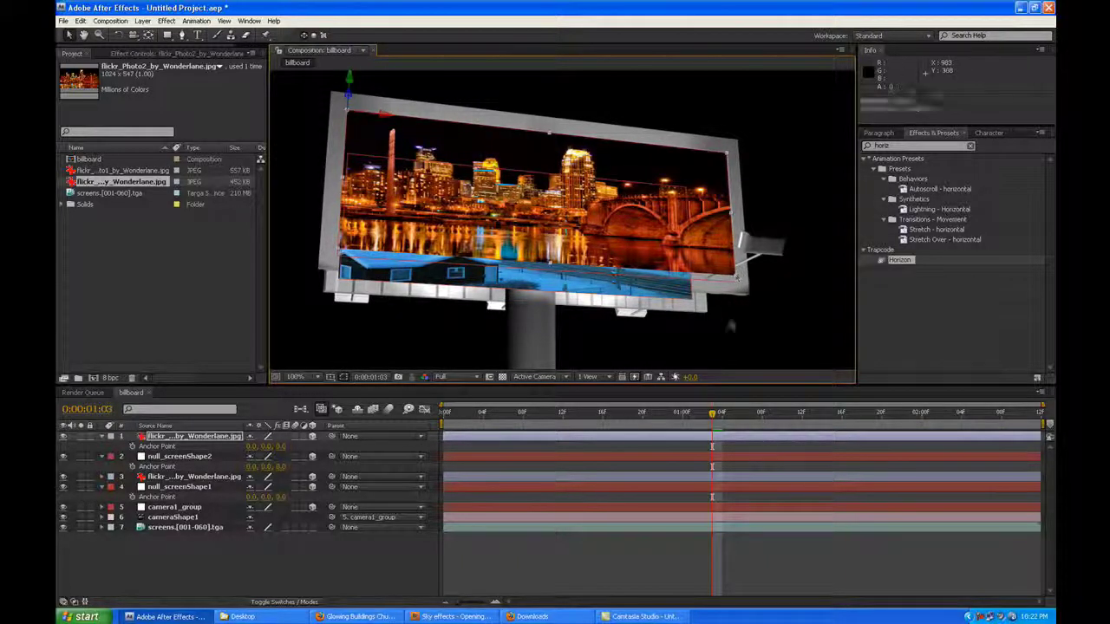
pyautogui.click(779, 543)
# Return the playhead to 0:00:00:00 and collapse the expanded layer properties
pyautogui.moveTo(712, 413); pyautogui.dragTo(444, 414)
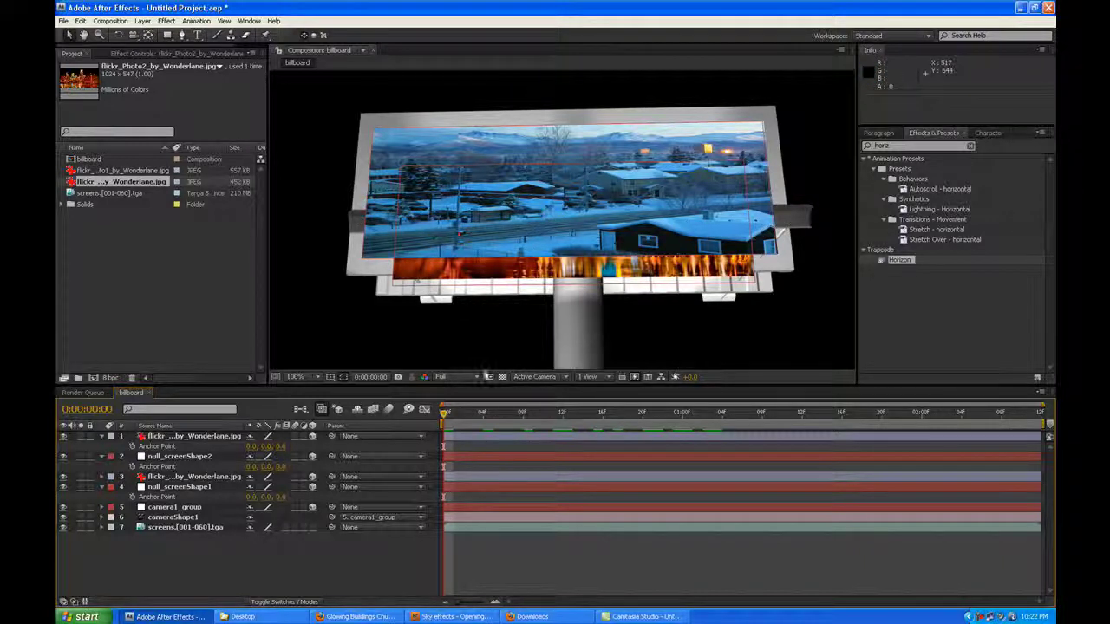
pyautogui.click(101, 436)
pyautogui.click(101, 446)
pyautogui.click(101, 466)
# Import screens.001 from the New_Project images folder's screen1Matte subfolder as a Targa Sequence, accepting the alpha interpretation
pyautogui.doubleClick(170, 291)
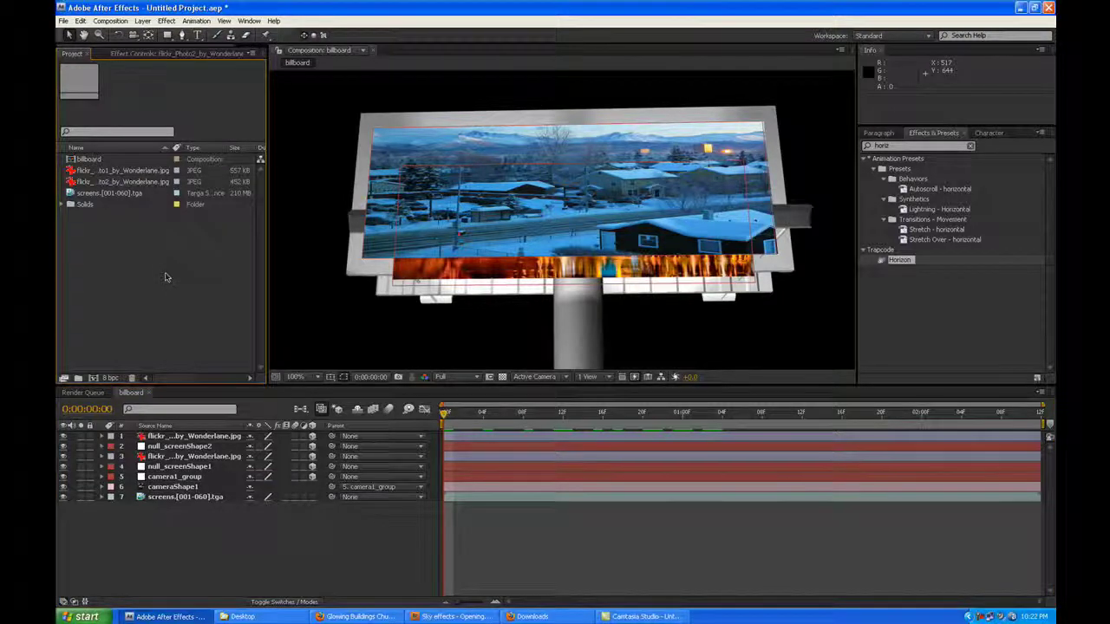
pyautogui.click(630, 167)
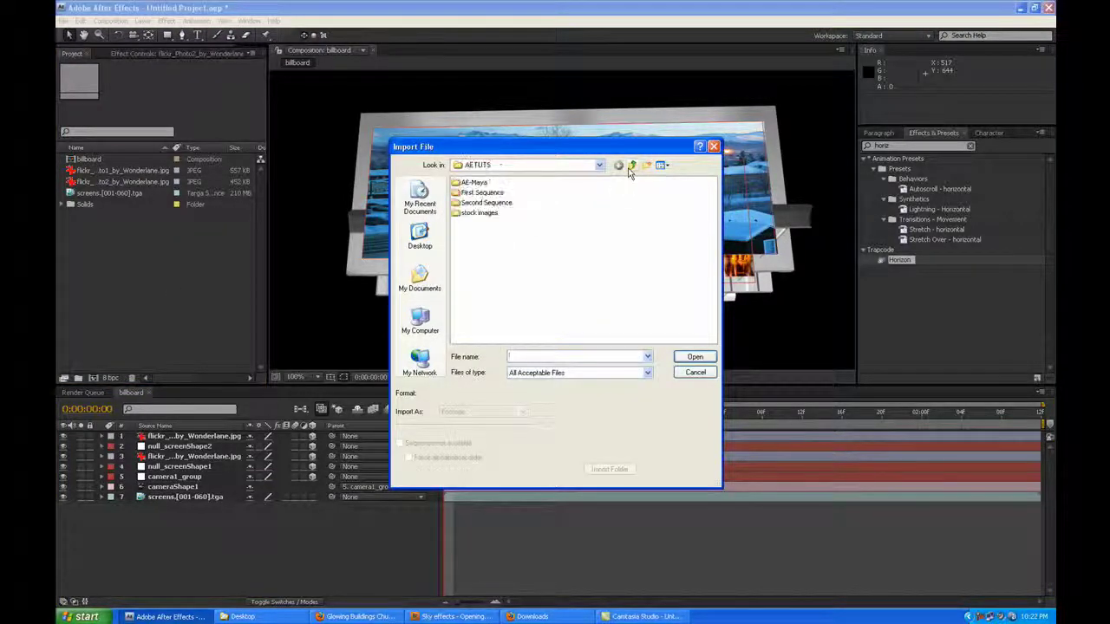
pyautogui.doubleClick(472, 183)
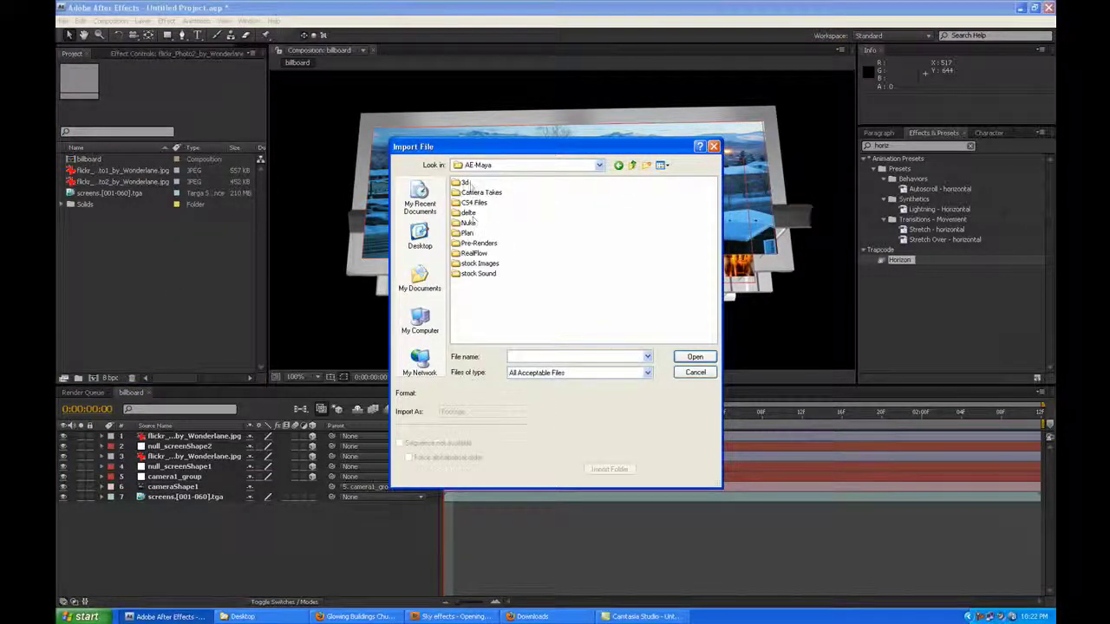
pyautogui.doubleClick(468, 183)
pyautogui.doubleClick(468, 184)
pyautogui.doubleClick(470, 183)
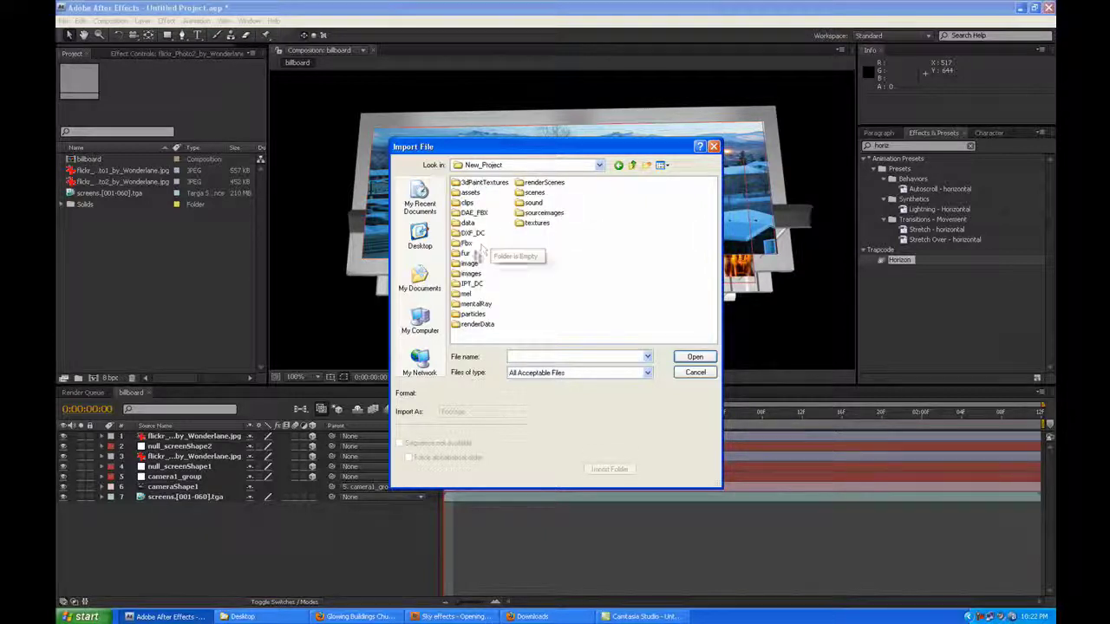
pyautogui.doubleClick(469, 273)
pyautogui.doubleClick(494, 224)
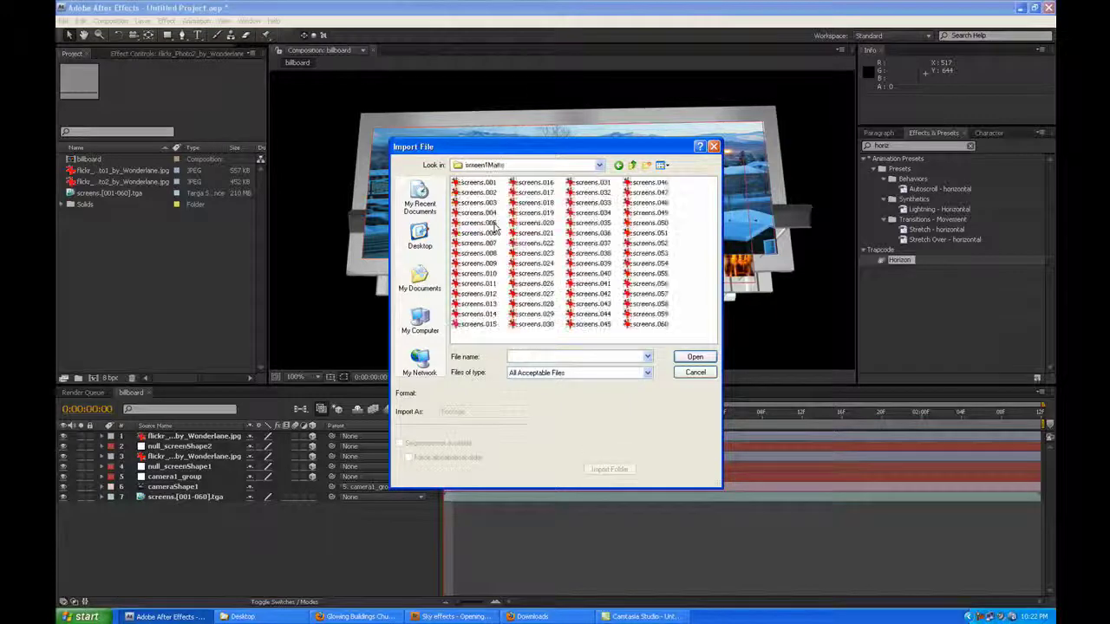
pyautogui.click(479, 183)
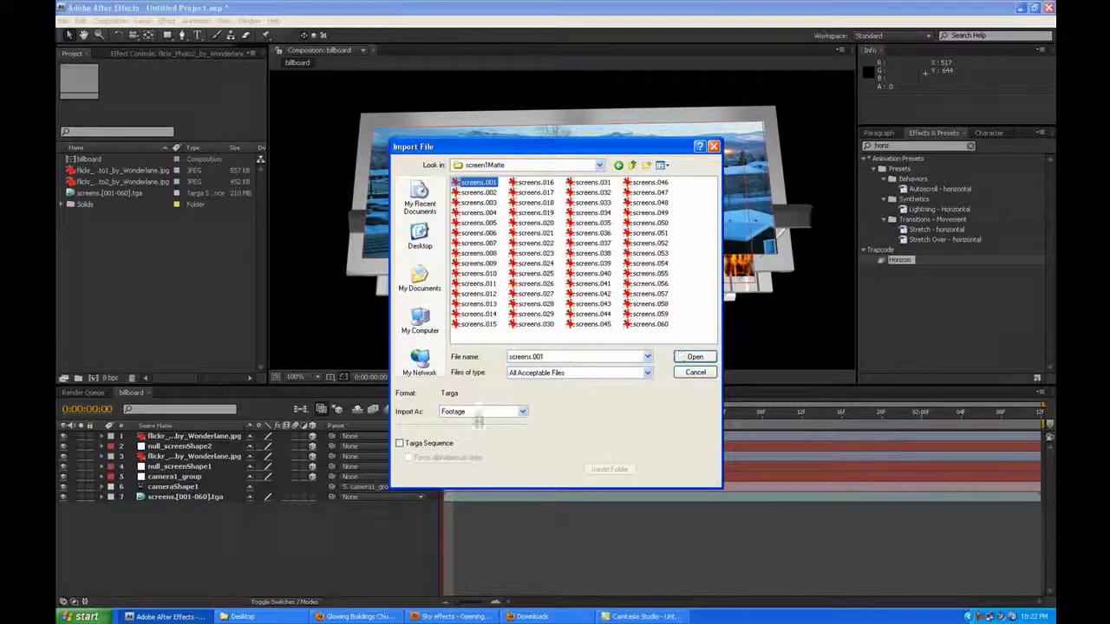
pyautogui.click(399, 443)
pyautogui.click(698, 358)
pyautogui.click(576, 374)
# Import screens.001 from the screen2Matte folder as a Targa Sequence with Straight - Unmatted alpha
pyautogui.doubleClick(172, 299)
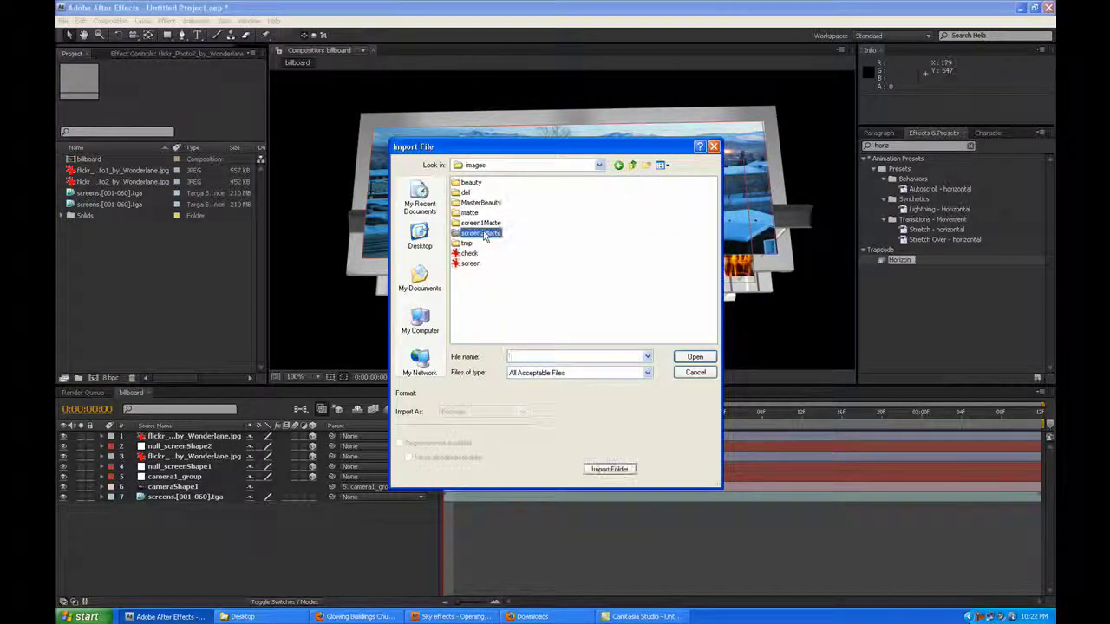
pyautogui.doubleClick(480, 232)
pyautogui.click(475, 182)
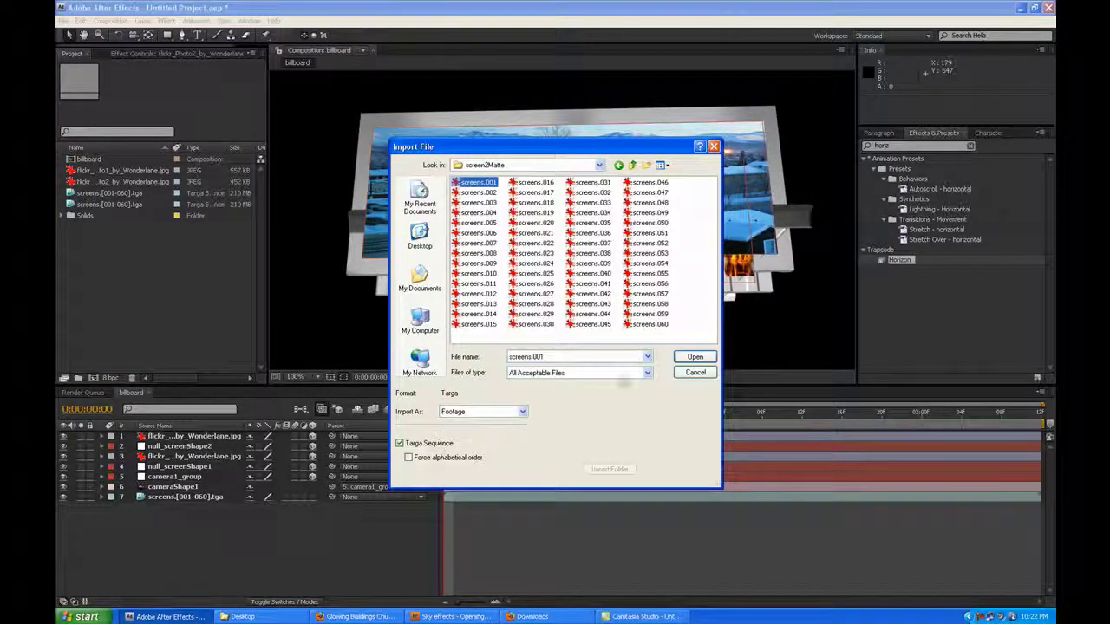
pyautogui.click(690, 358)
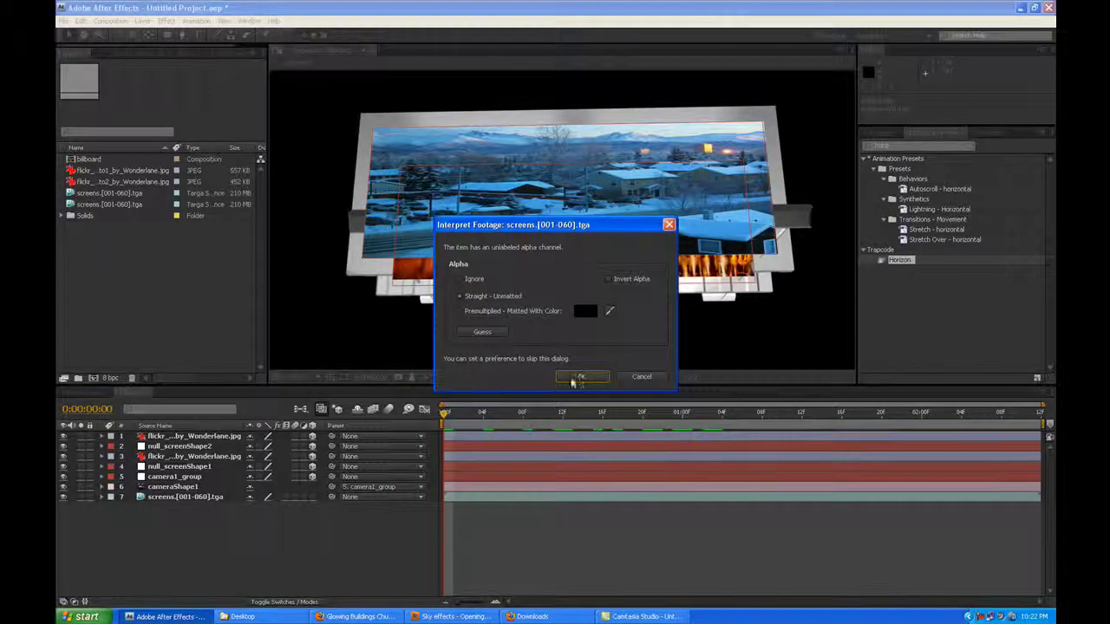
pyautogui.click(569, 377)
pyautogui.click(176, 277)
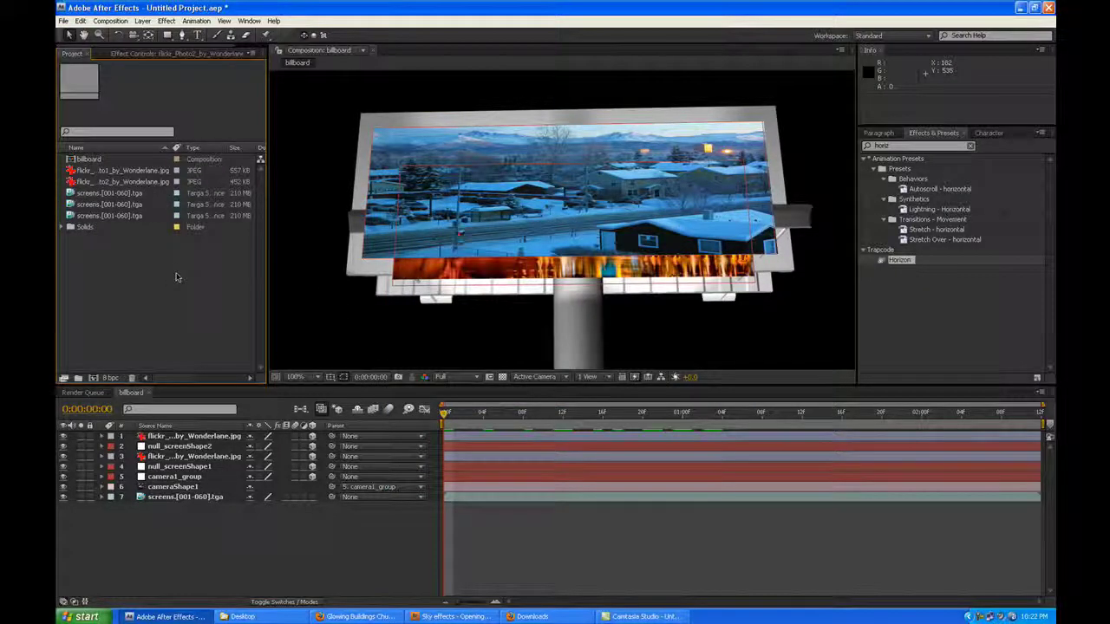
# Place the screen 1 matte sequence directly above the flickr_Photo1_by_Wonderlane.jpg layer and set that photo's track matte to Luma
pyautogui.click(130, 205)
pyautogui.moveTo(119, 211); pyautogui.dragTo(224, 455)
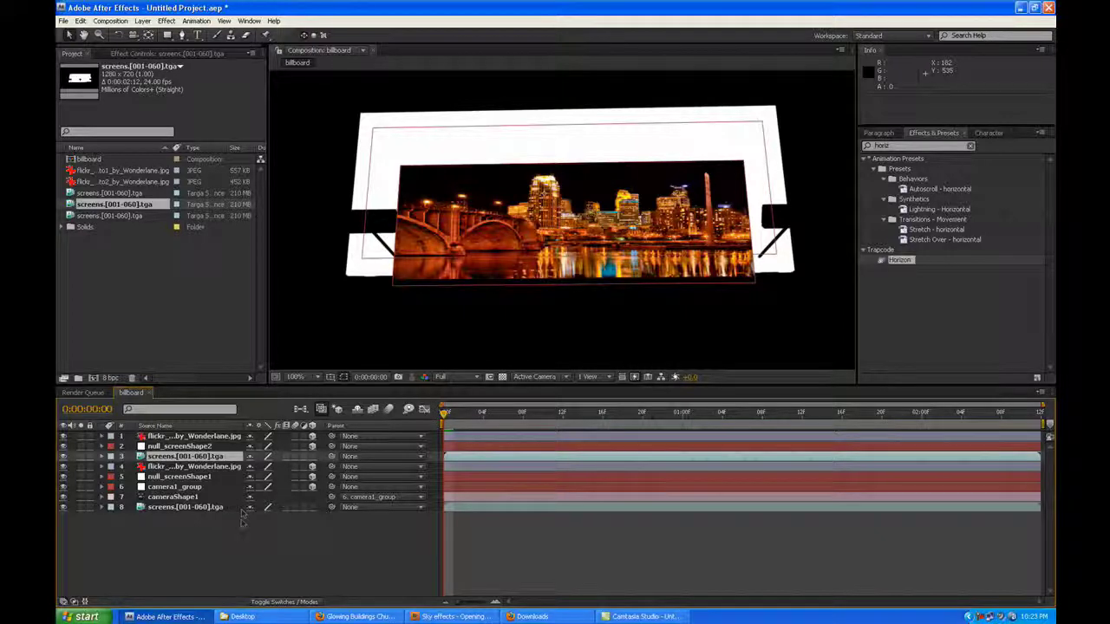
pyautogui.press('F4')
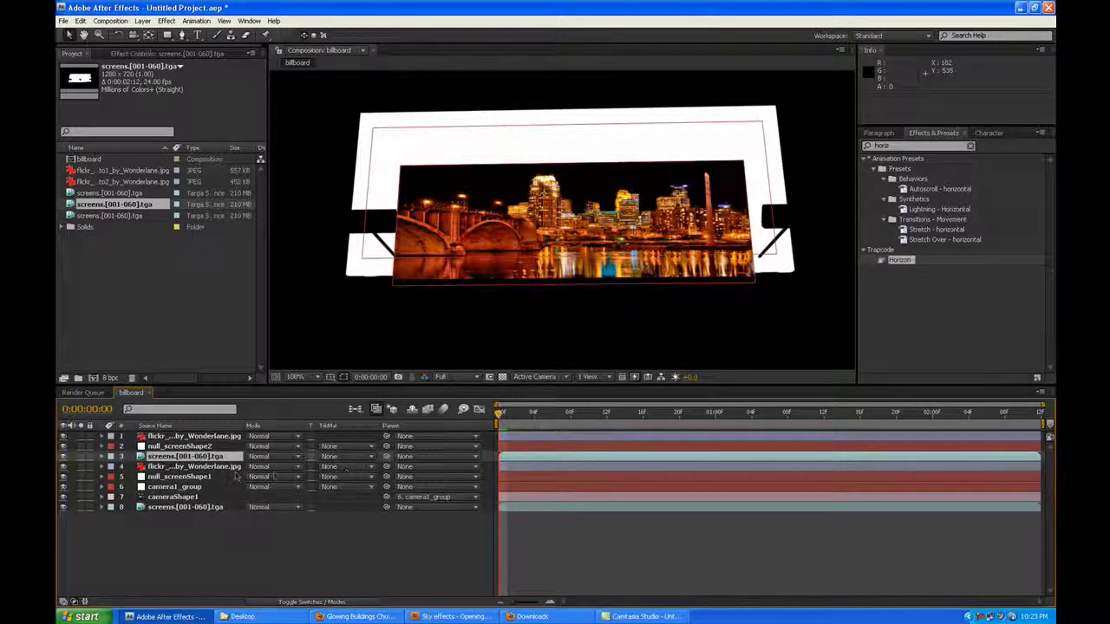
pyautogui.click(347, 467)
pyautogui.click(355, 504)
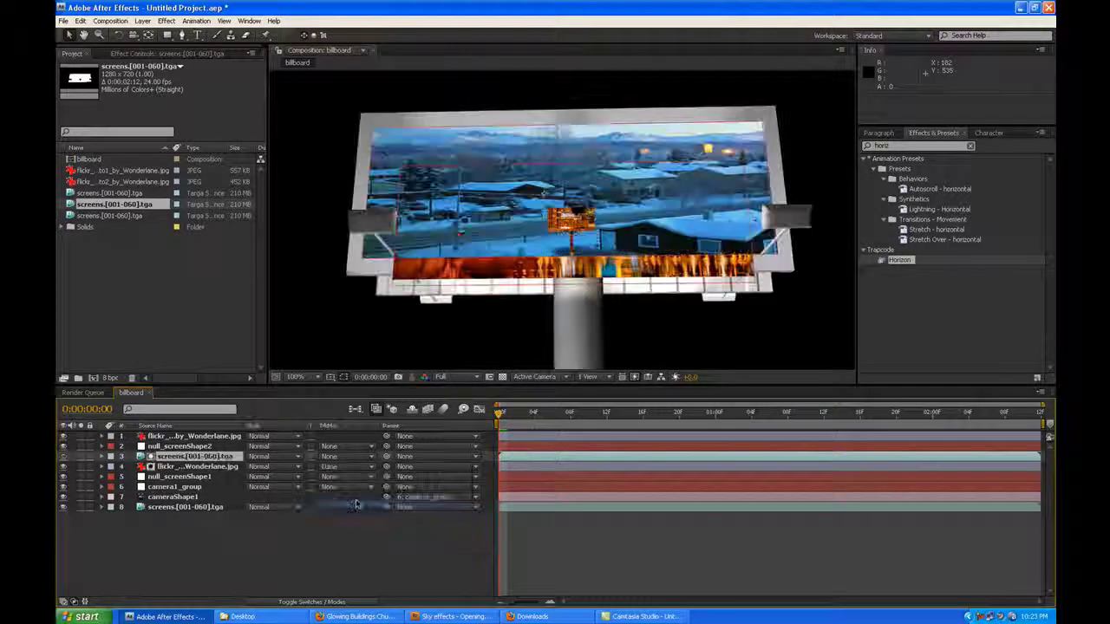
# Place the screen 2 matte sequence directly above the flickr_Photo2_by_Wonderlane.jpg layer and set that photo's track matte to Luma
pyautogui.click(352, 565)
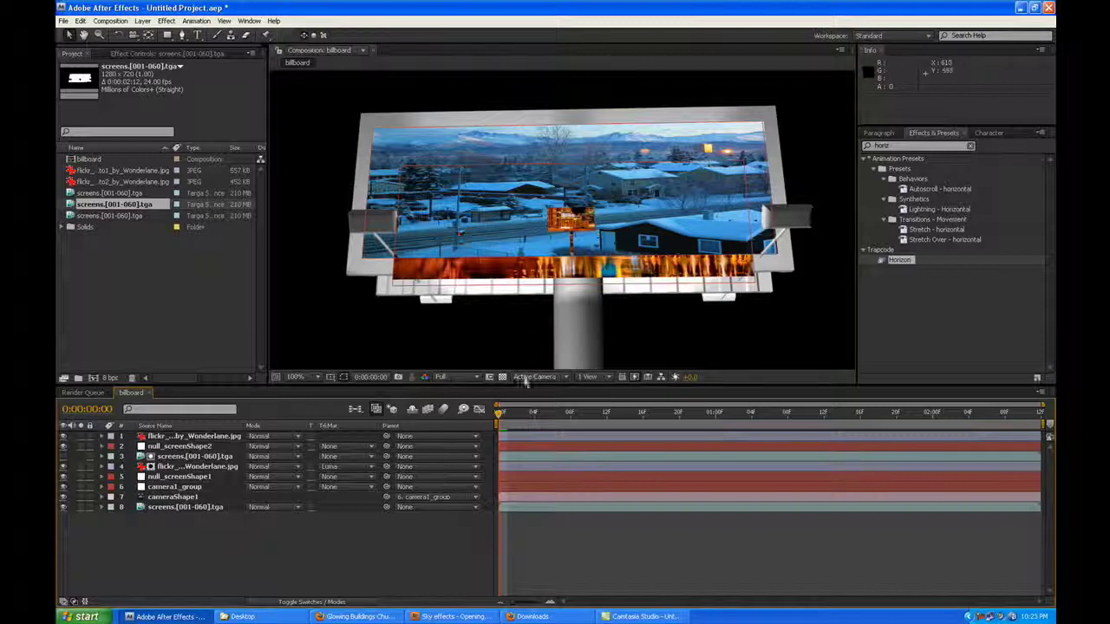
pyautogui.moveTo(500, 416)
pyautogui.mouseDown()
pyautogui.moveTo(563, 414)
pyautogui.moveTo(500, 414)
pyautogui.mouseUp()
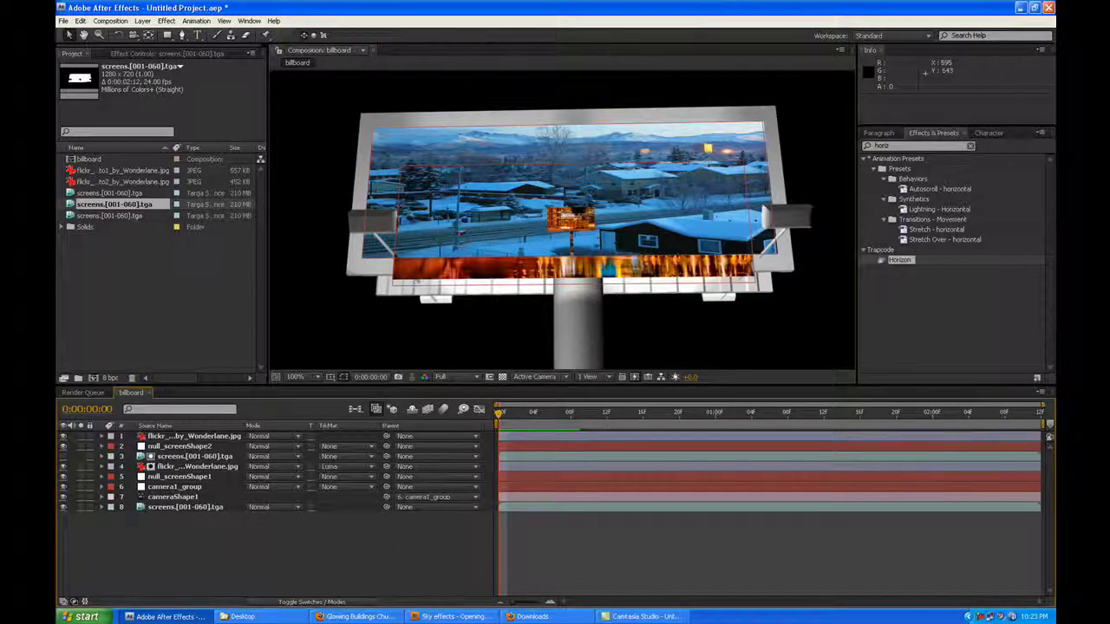
pyautogui.moveTo(117, 194); pyautogui.dragTo(210, 438)
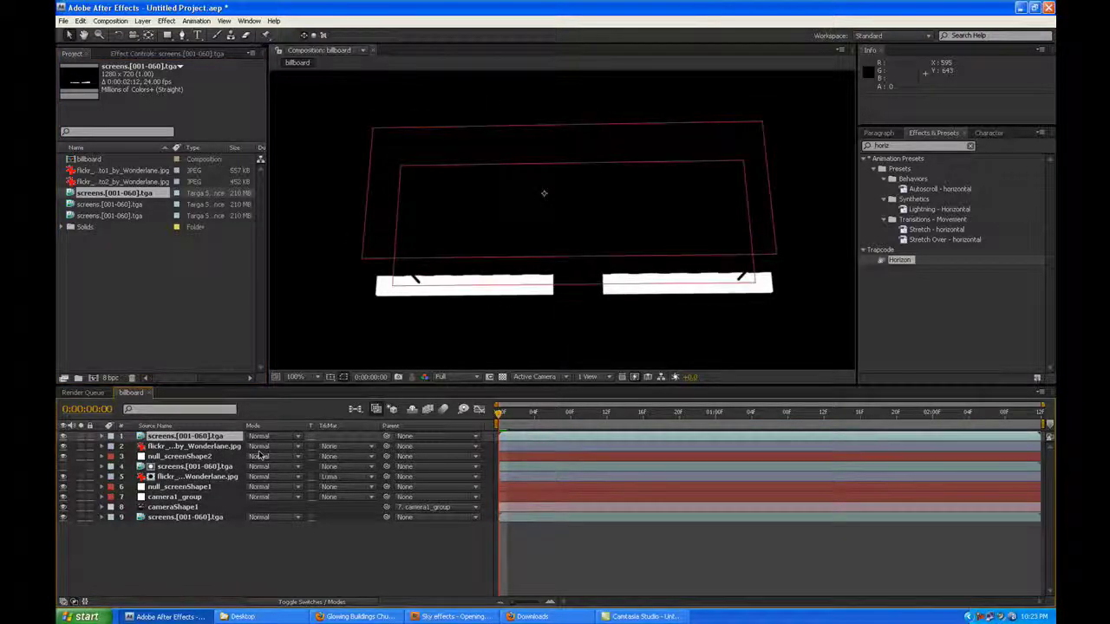
pyautogui.click(347, 446)
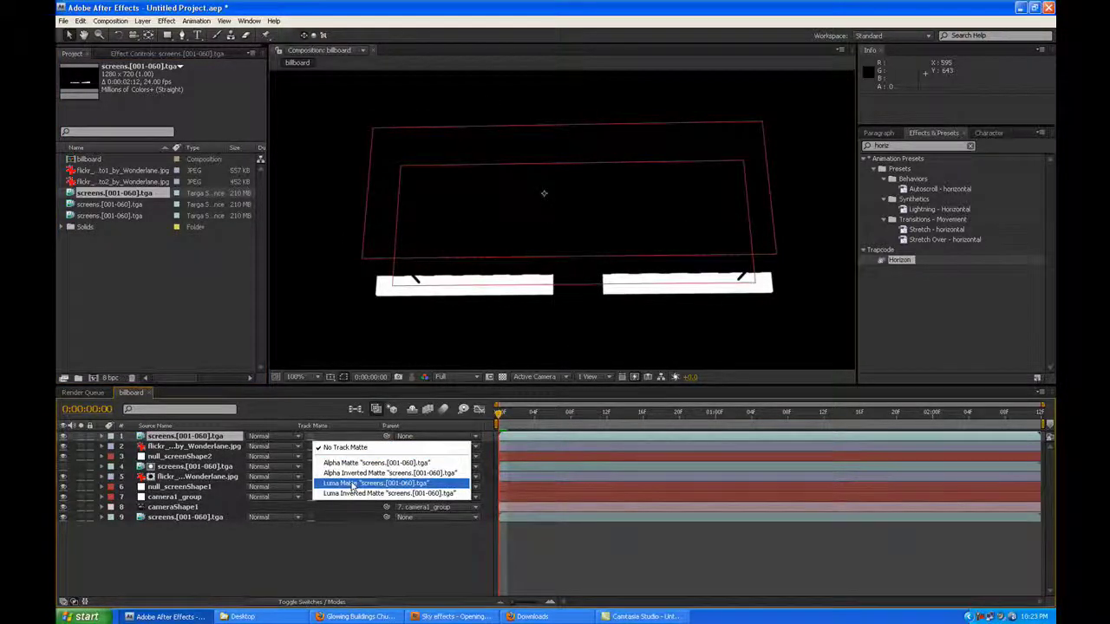
pyautogui.click(375, 487)
pyautogui.click(575, 551)
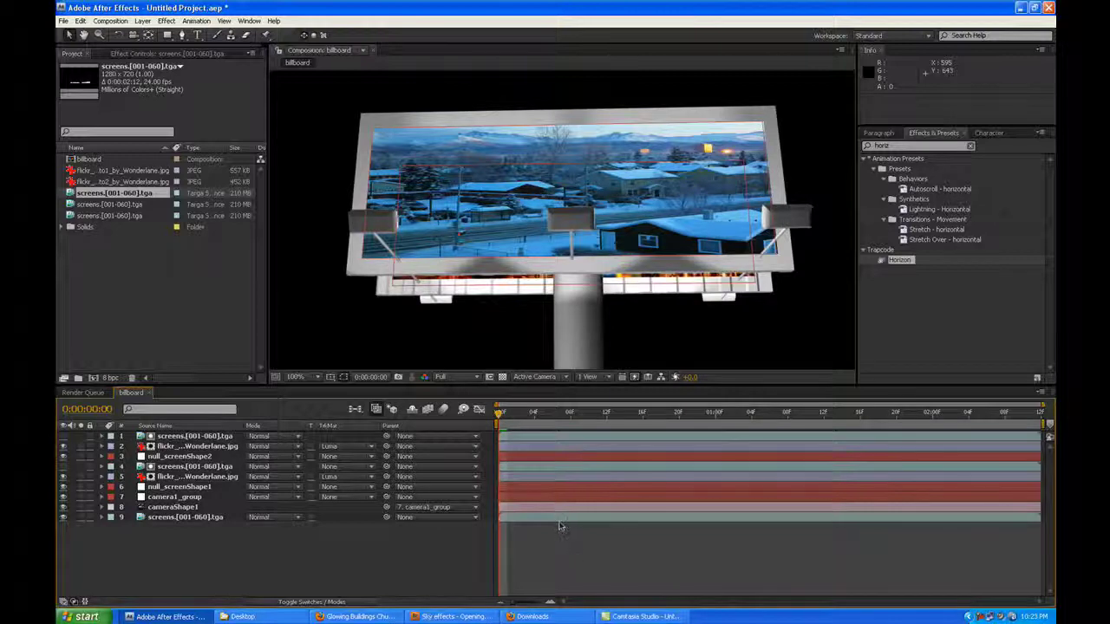
# Scrub the billboard composition to 0:00:01:01 to check the masking on both screens, returning to 0:00:00:00
pyautogui.moveTo(499, 416); pyautogui.dragTo(534, 415)
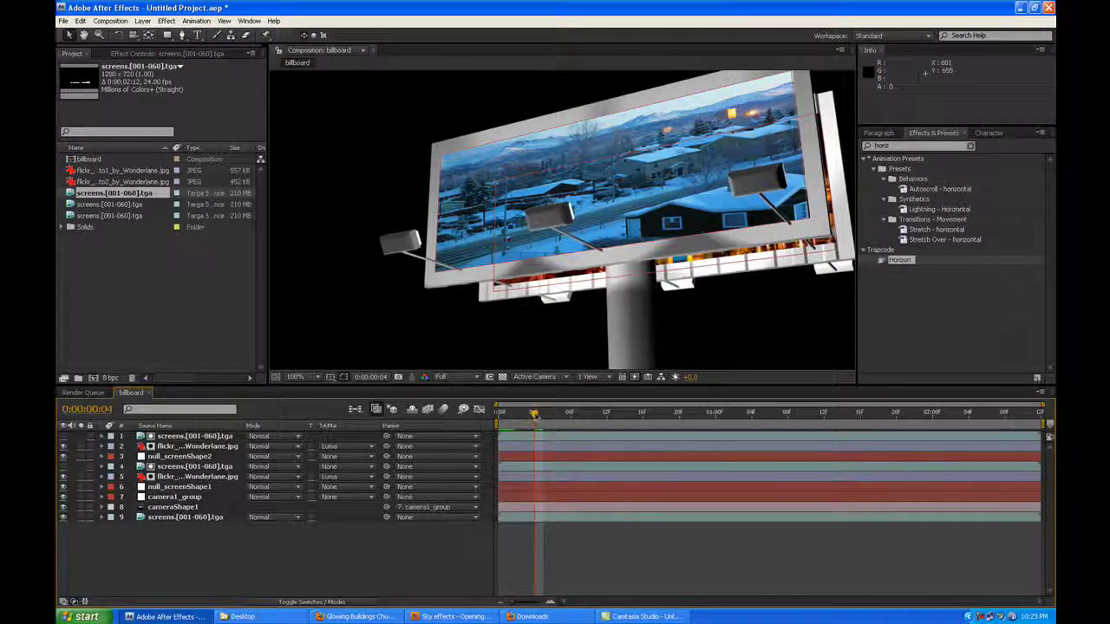
pyautogui.moveTo(535, 416); pyautogui.dragTo(726, 426)
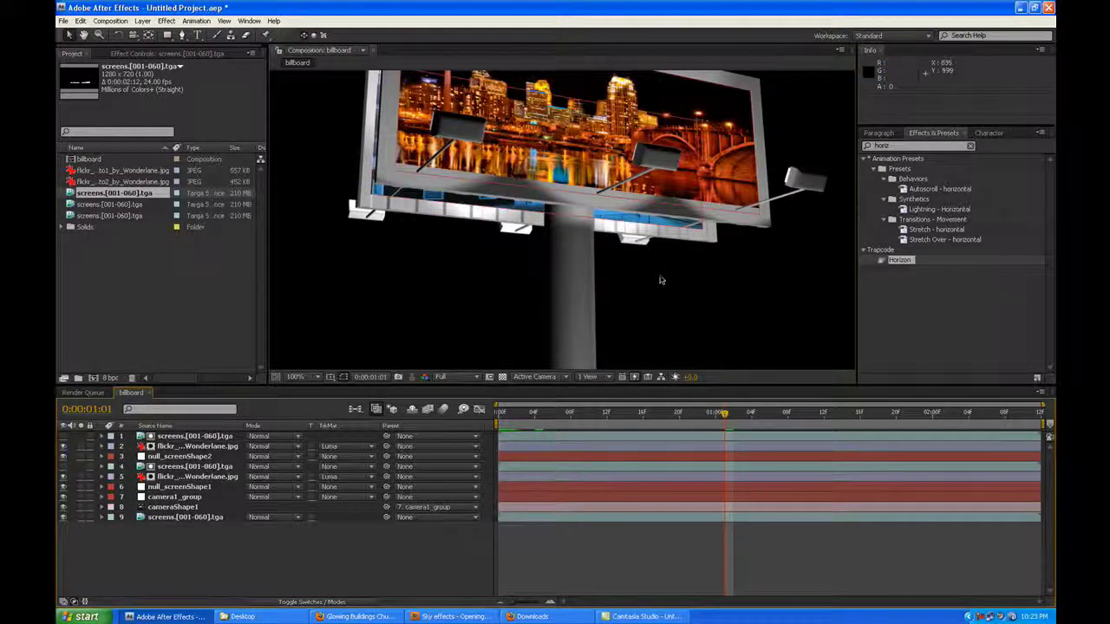
pyautogui.scroll(-2, 622, 264)
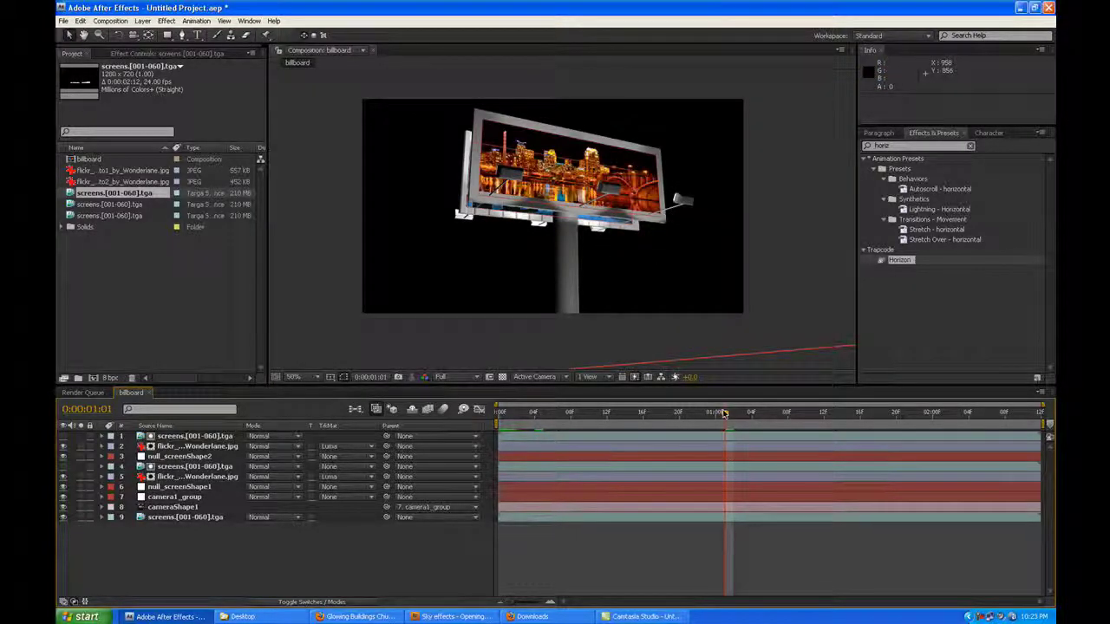
pyautogui.click(500, 413)
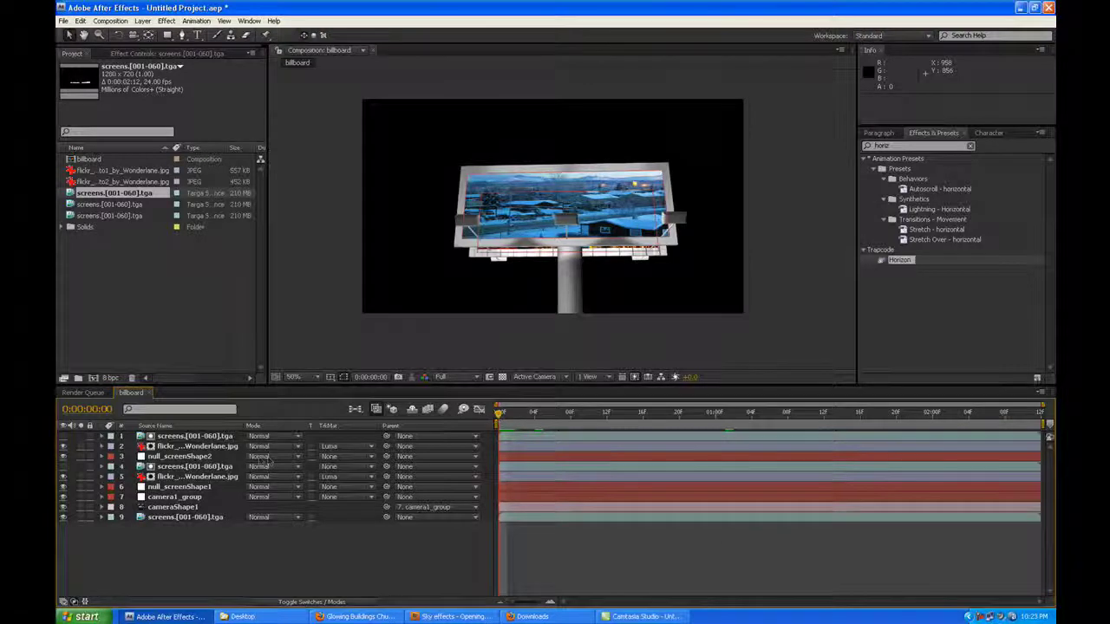
# Set the blending mode of both flickr photo layers to Multiply
pyautogui.click(199, 446)
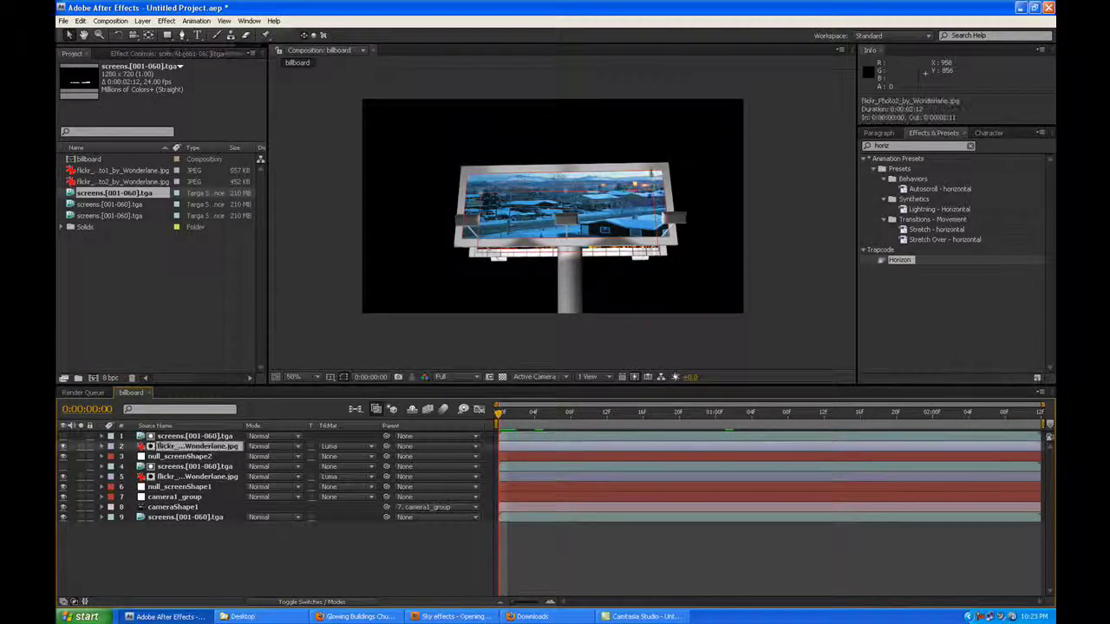
pyautogui.click(276, 445)
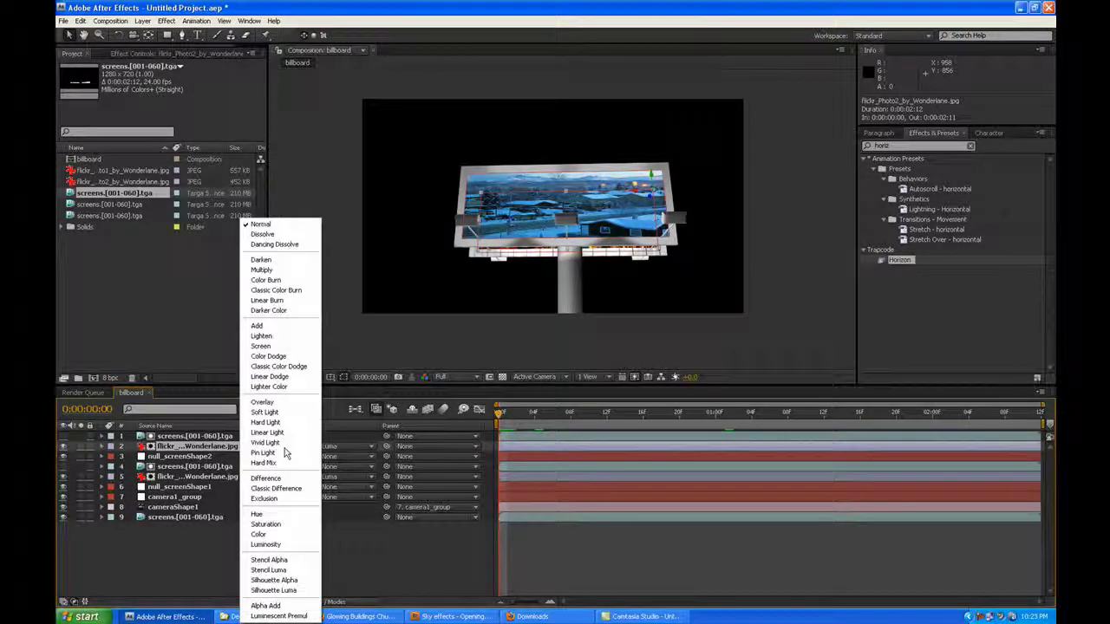
pyautogui.click(261, 270)
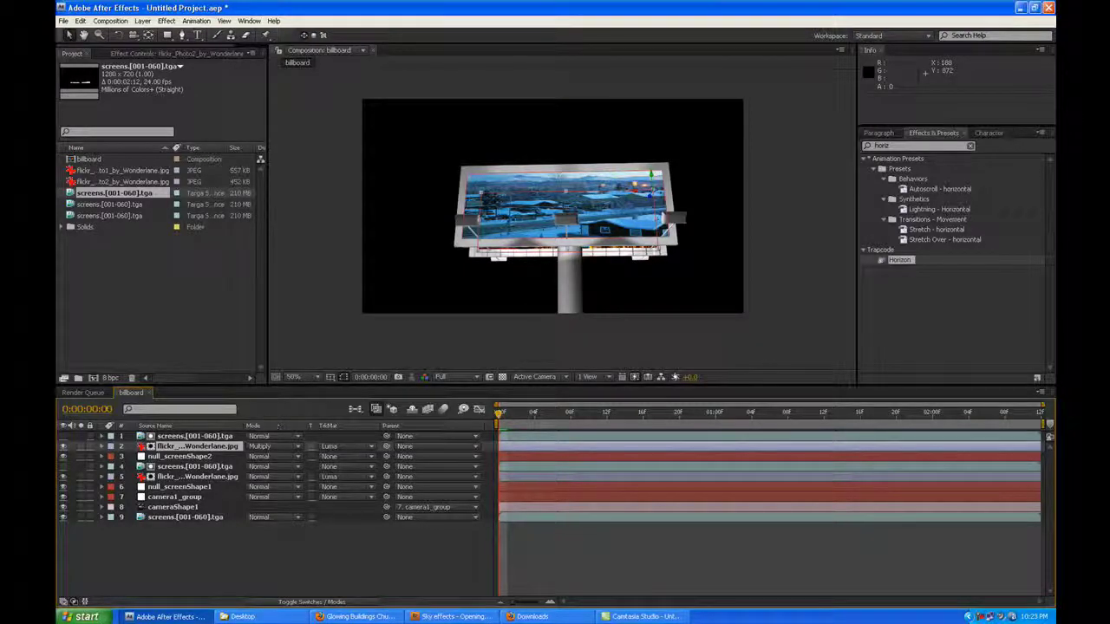
pyautogui.click(269, 477)
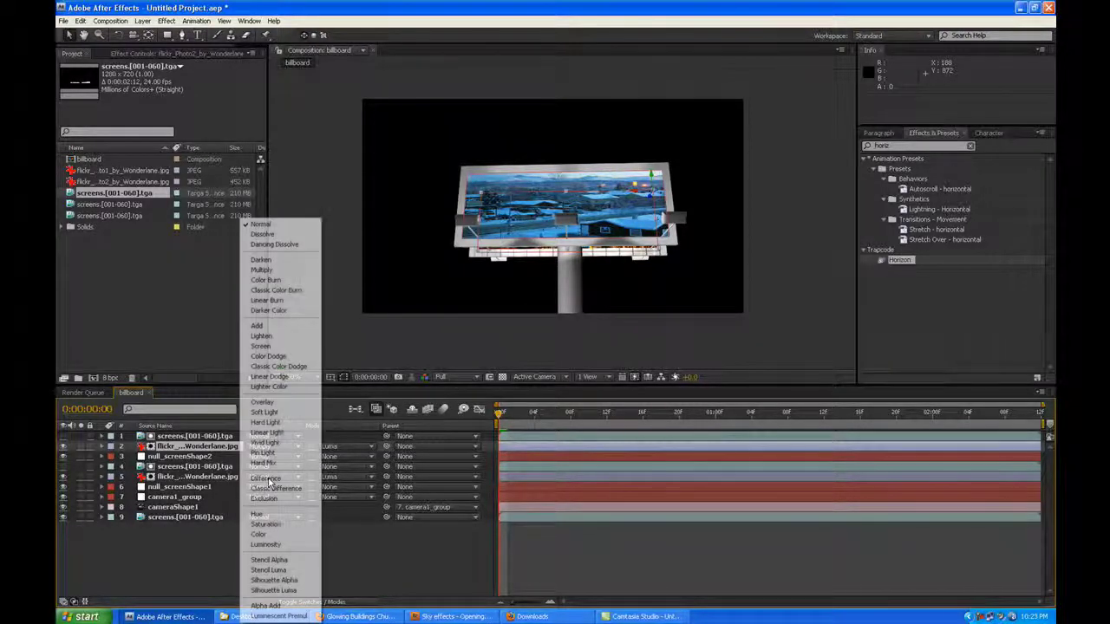
pyautogui.click(261, 269)
pyautogui.press('/')
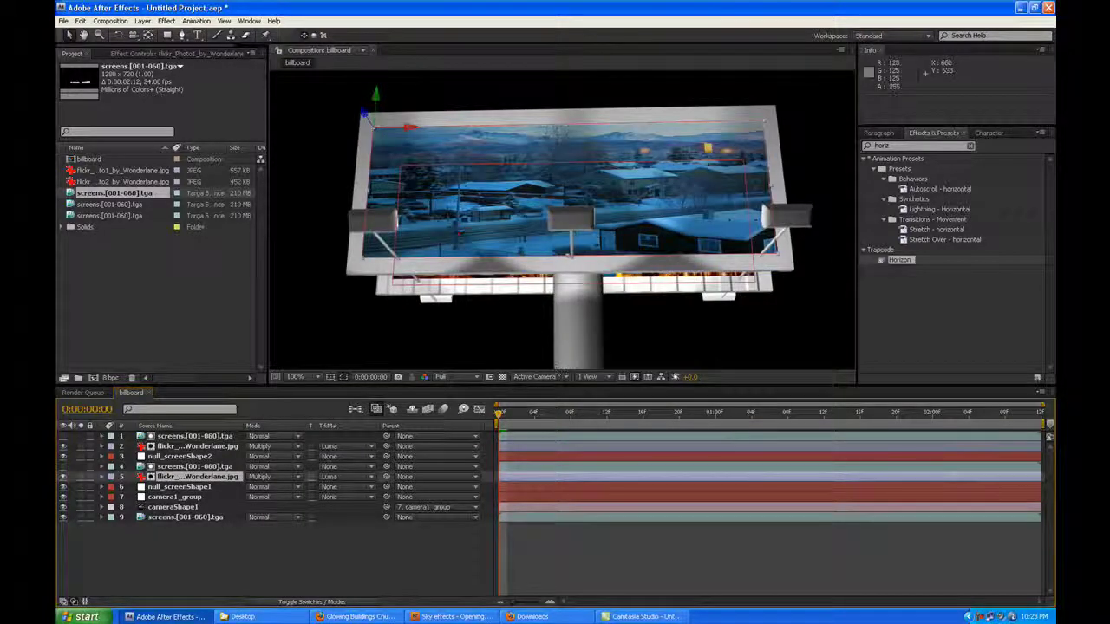
pyautogui.click(596, 555)
# Try the Overlay, Add and Screen blending modes on the flickr_Photo1 layer at 0:00:00:05, restoring Multiply
pyautogui.moveTo(500, 413); pyautogui.dragTo(549, 418)
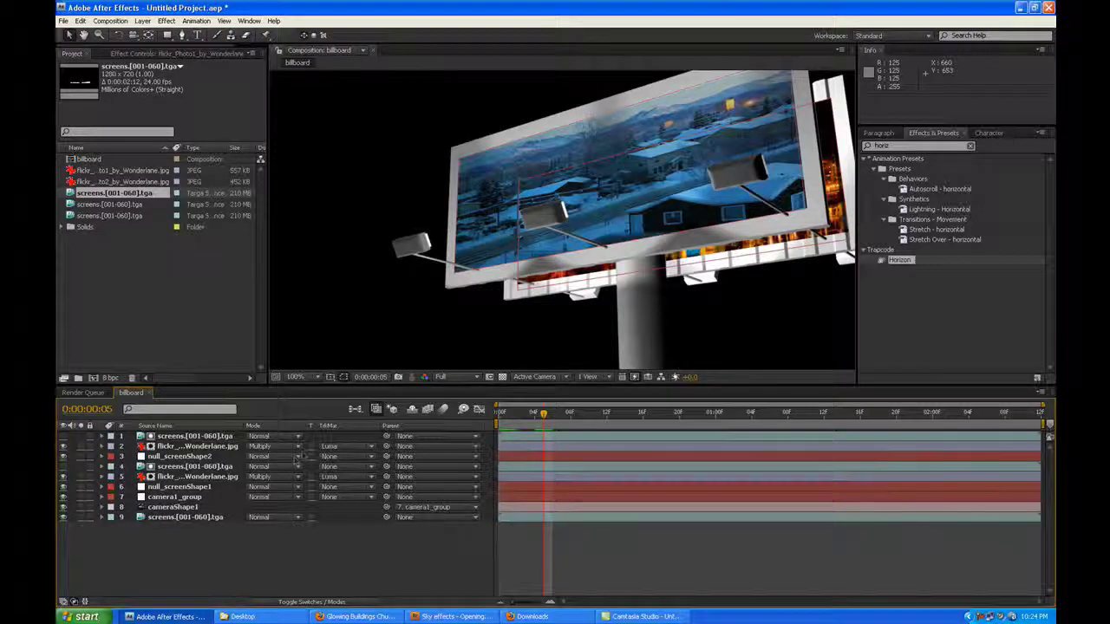
pyautogui.click(289, 479)
pyautogui.click(286, 403)
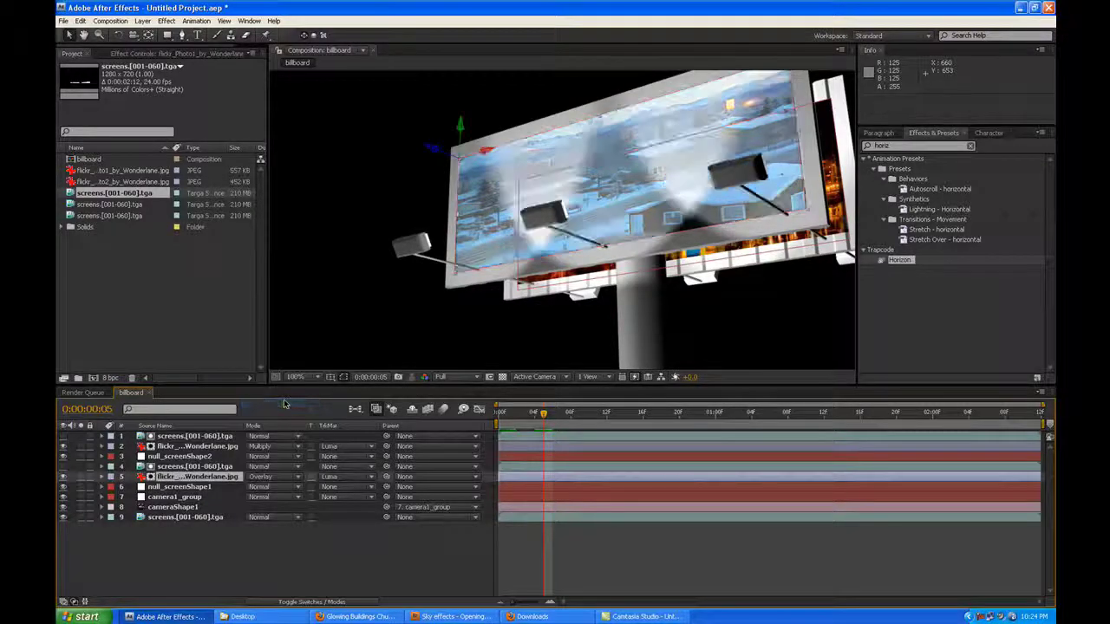
pyautogui.click(278, 475)
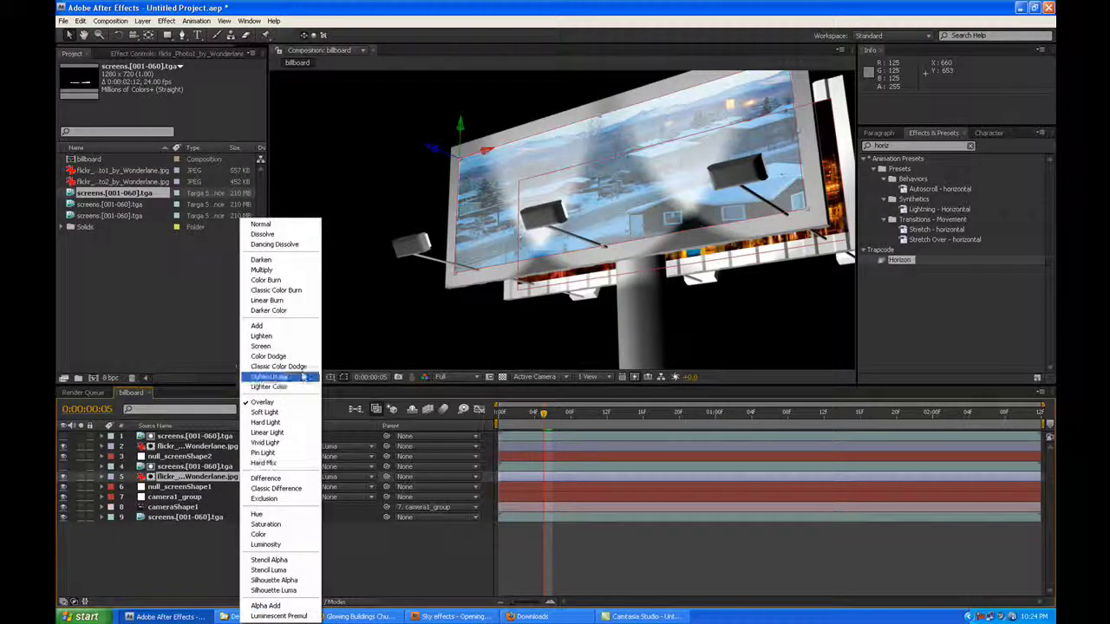
pyautogui.click(299, 334)
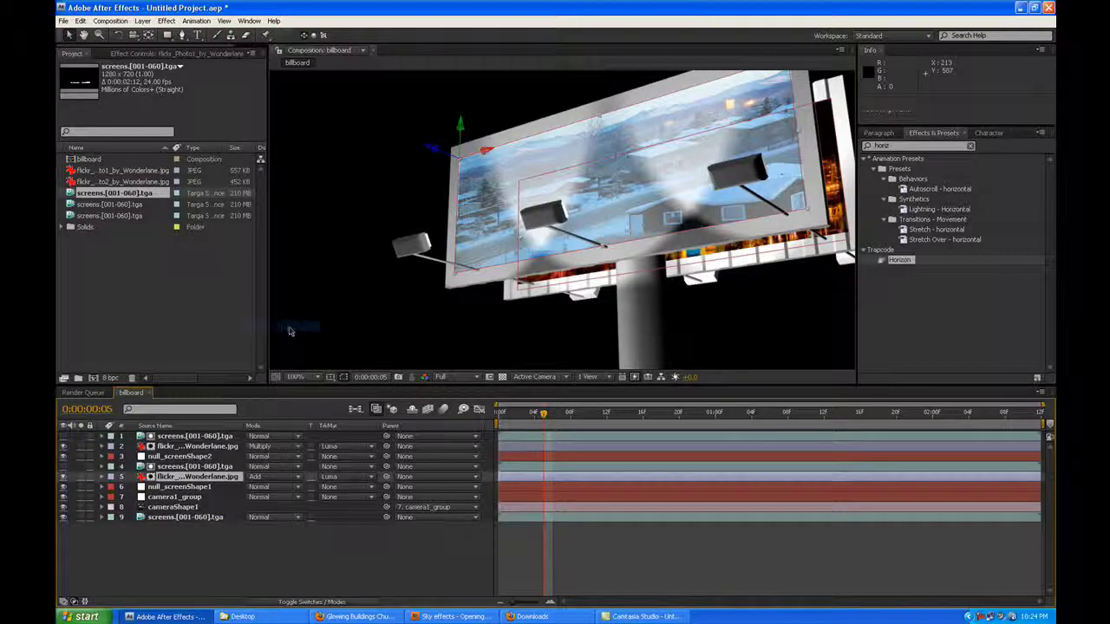
pyautogui.click(282, 478)
pyautogui.click(286, 351)
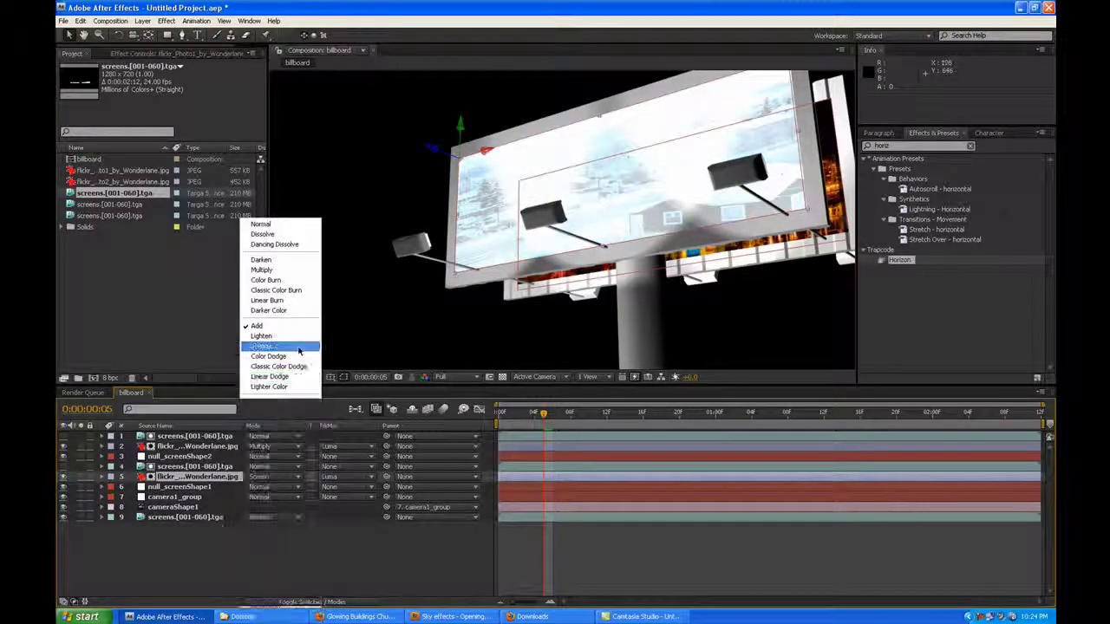
pyautogui.click(289, 479)
pyautogui.click(295, 275)
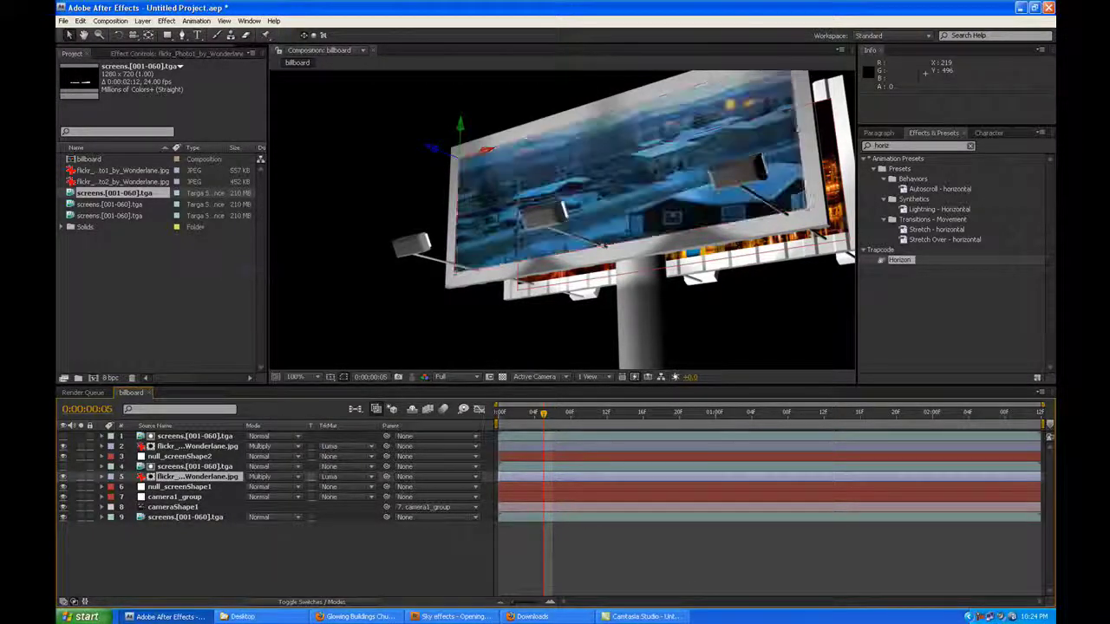
pyautogui.click(369, 296)
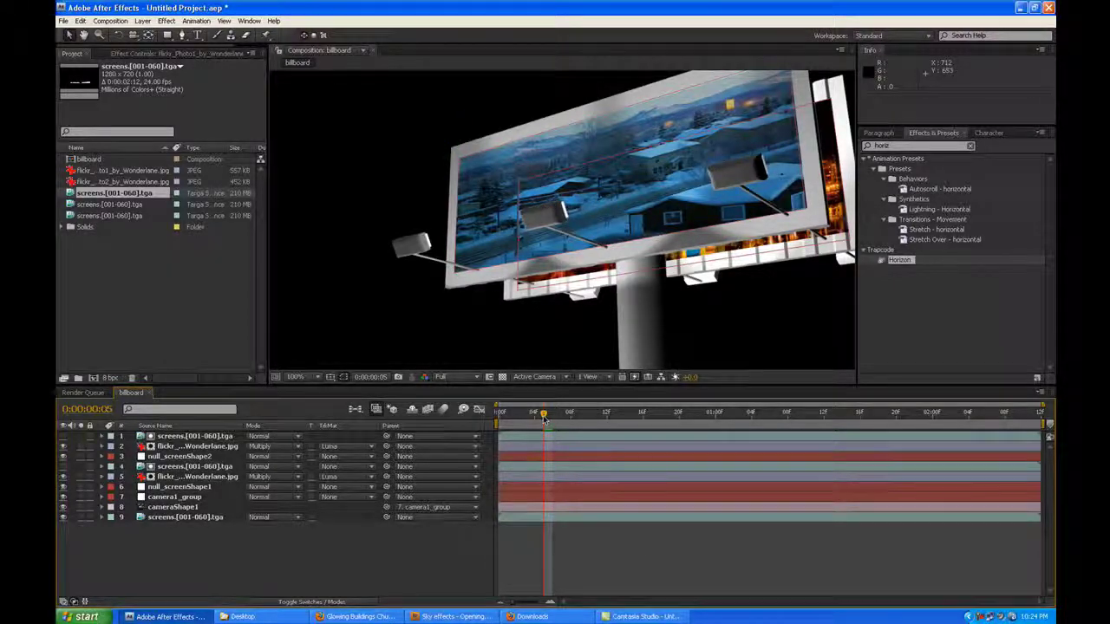
# Scrub through the composition to check the multiplied photos on both screens, returning to 0:00:00:00
pyautogui.moveTo(545, 414); pyautogui.dragTo(734, 416)
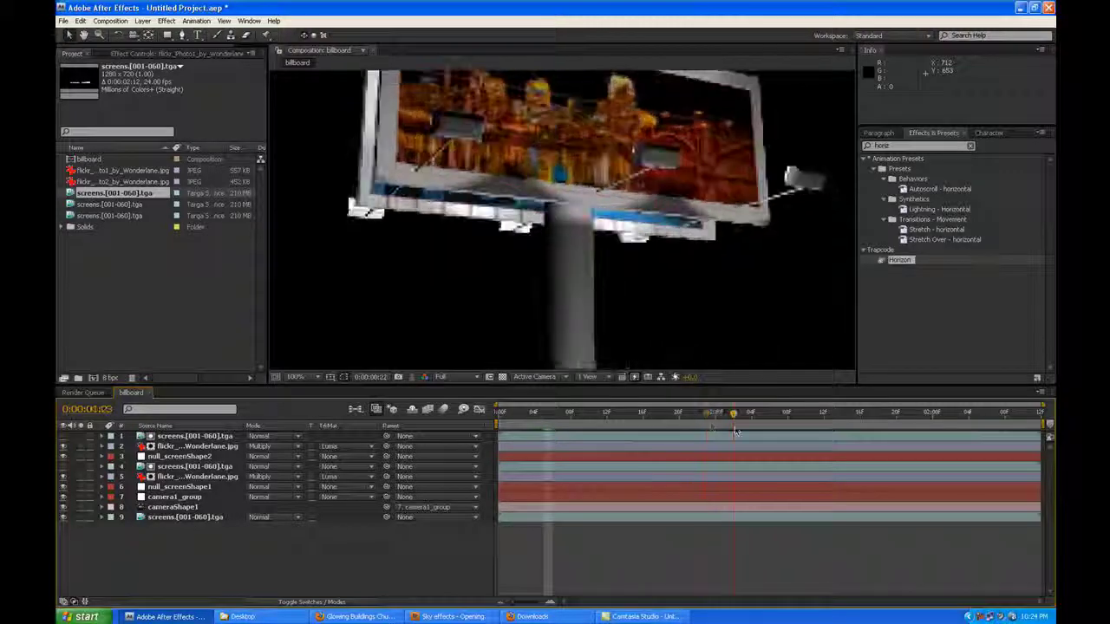
pyautogui.scroll(-2, 615, 274)
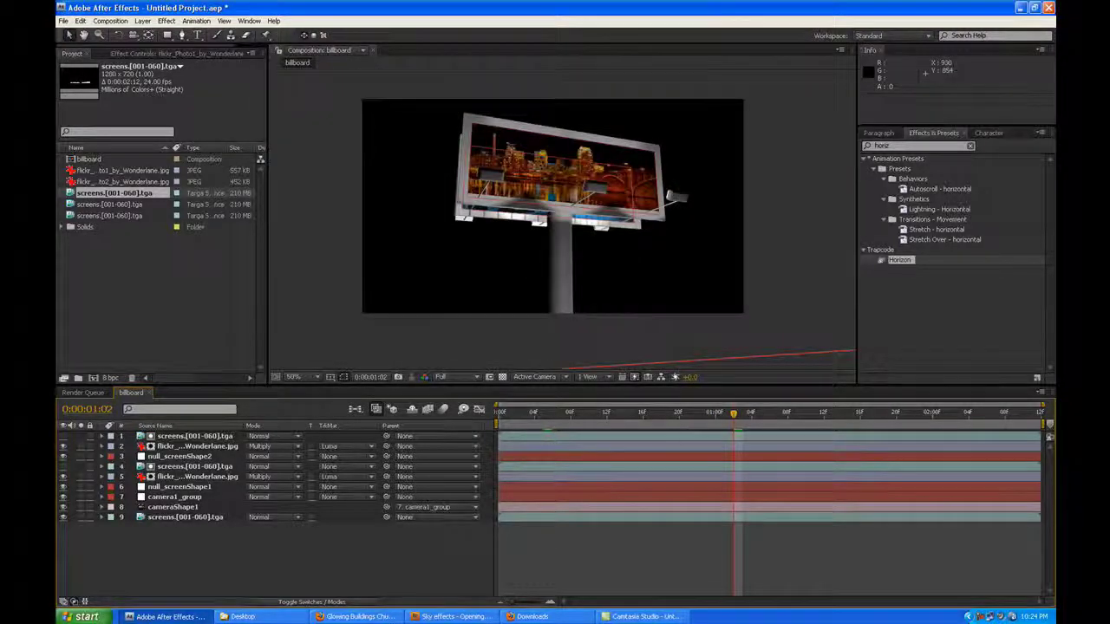
pyautogui.moveTo(733, 416); pyautogui.dragTo(492, 418)
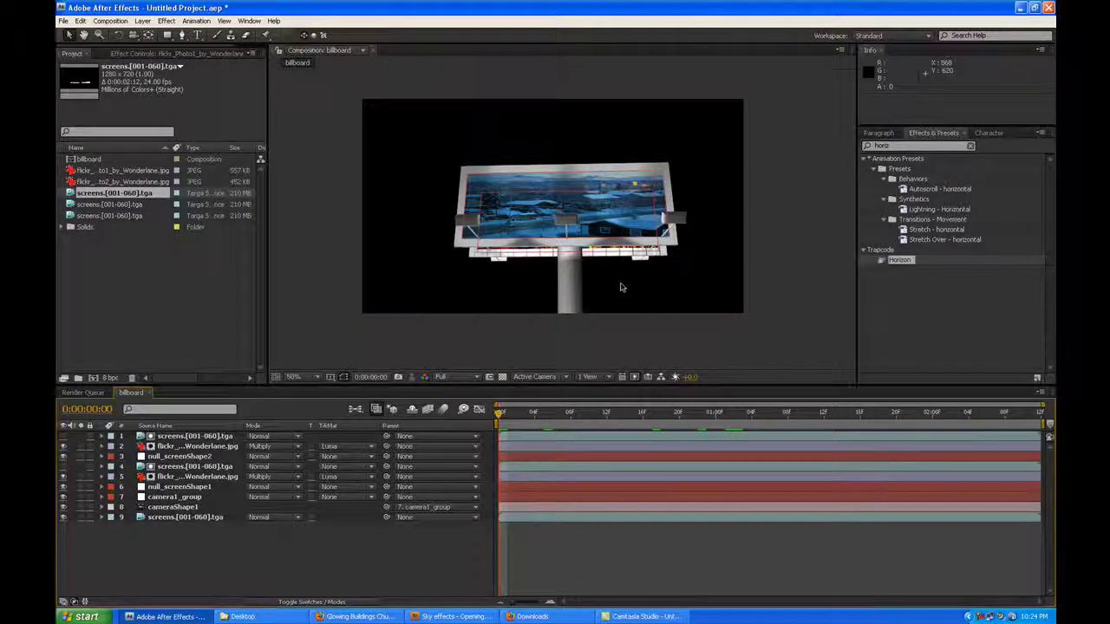
pyautogui.scroll(2, 560, 258)
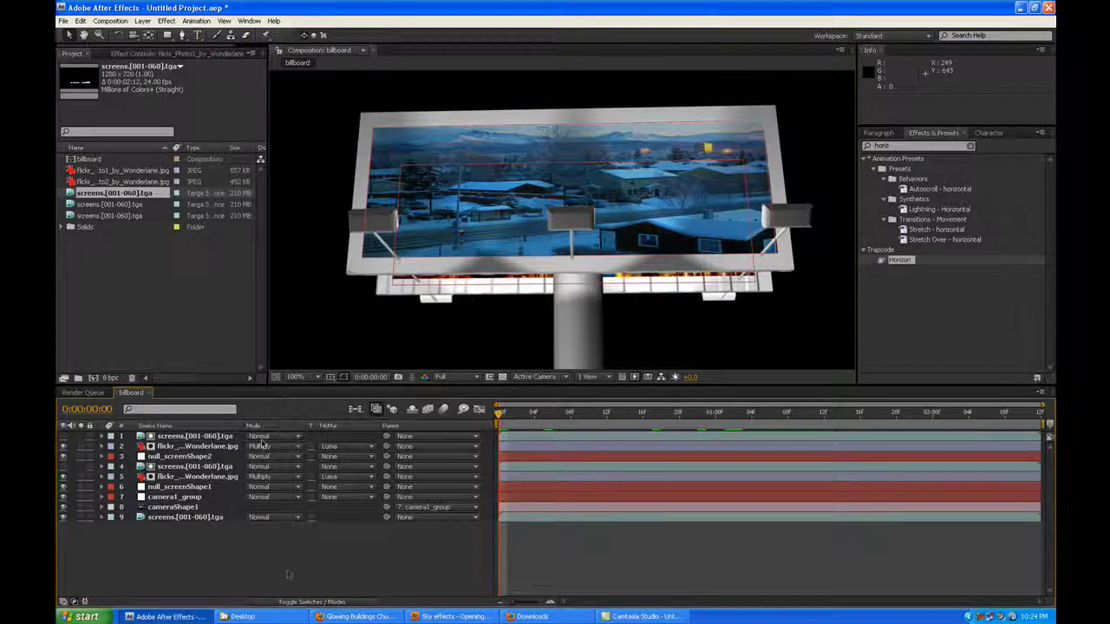
# Show the layer switches in place of the blending modes and play a preview of the billboard animation
pyautogui.click(310, 601)
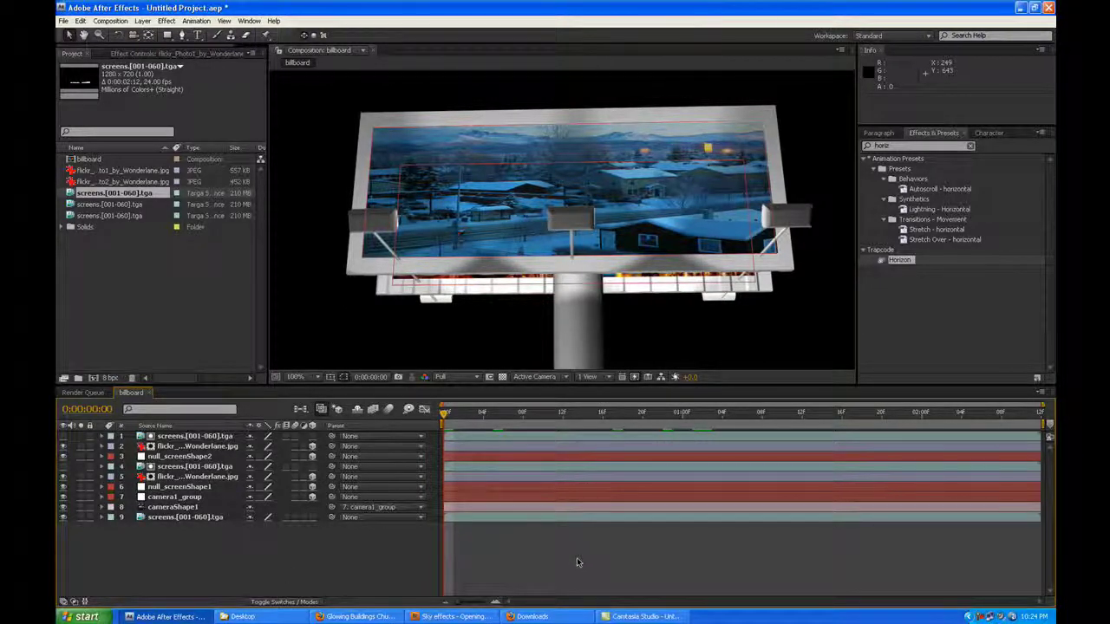
pyautogui.press('space')
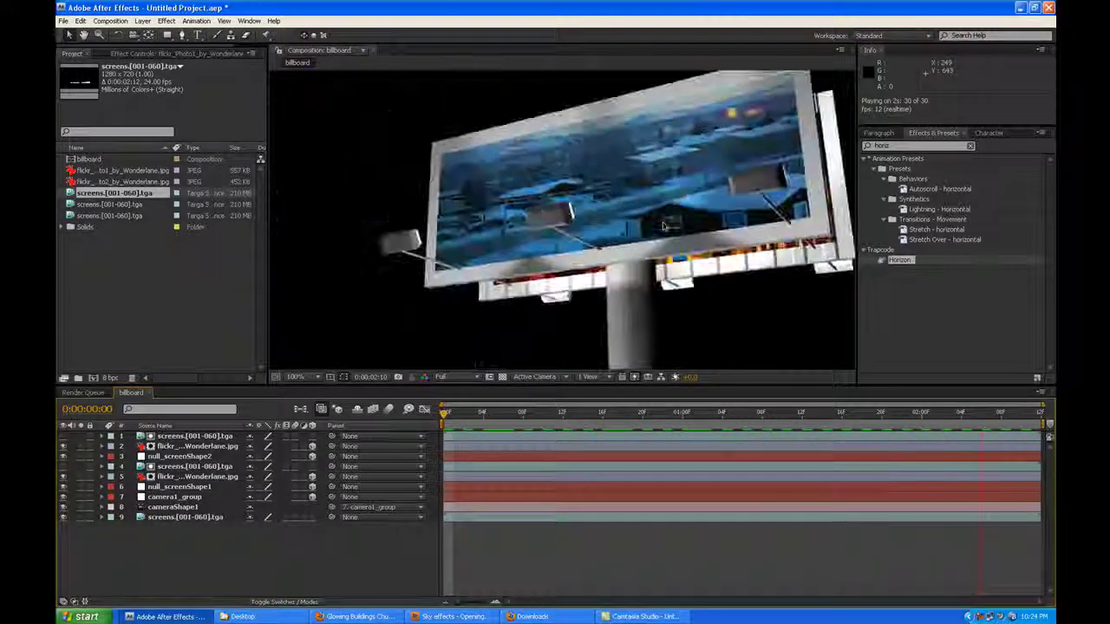
pyautogui.press('space')
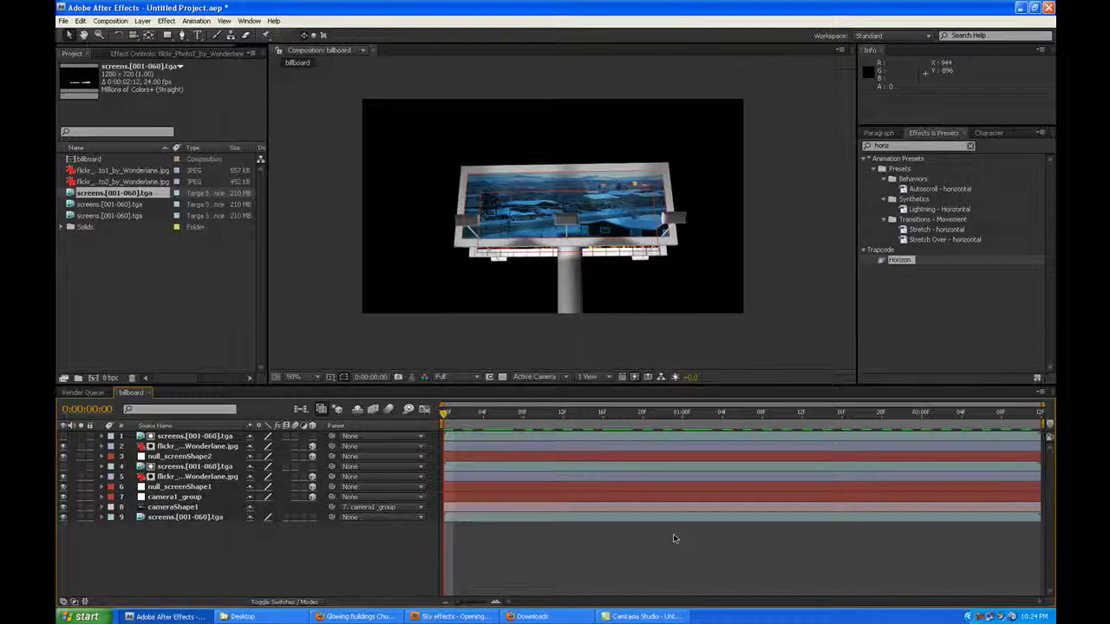
# Add 100% Opacity keyframes at 0:00:00:14 to the screen 1 matte sequence and the flickr_Photo1 layer below it
pyautogui.moveTo(444, 414); pyautogui.dragTo(593, 416)
pyautogui.press('.')
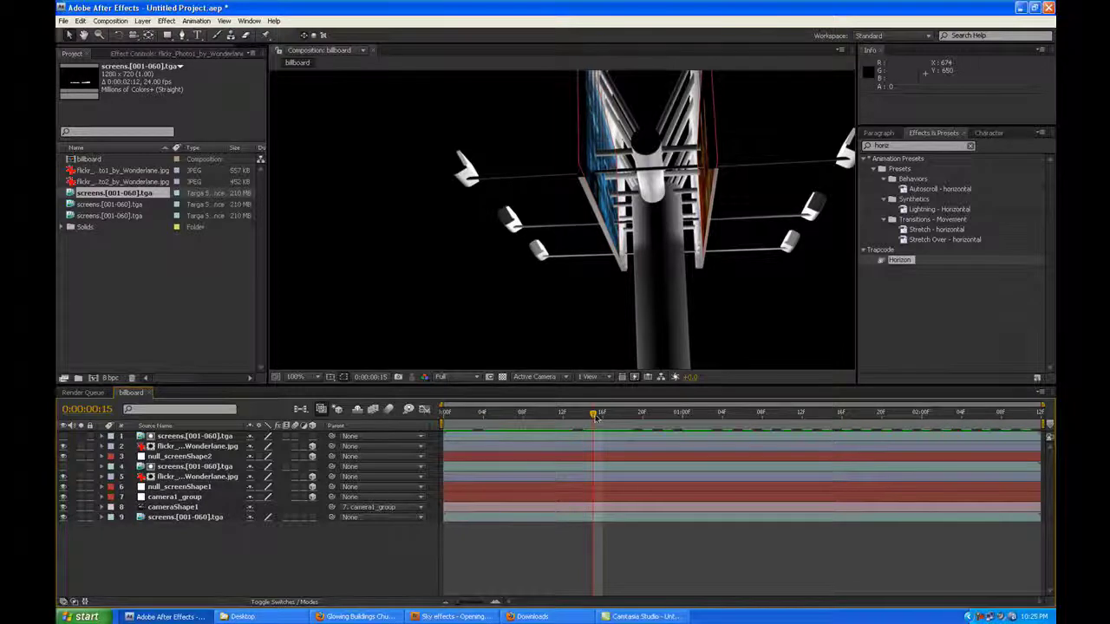
pyautogui.moveTo(589, 417); pyautogui.dragTo(586, 417)
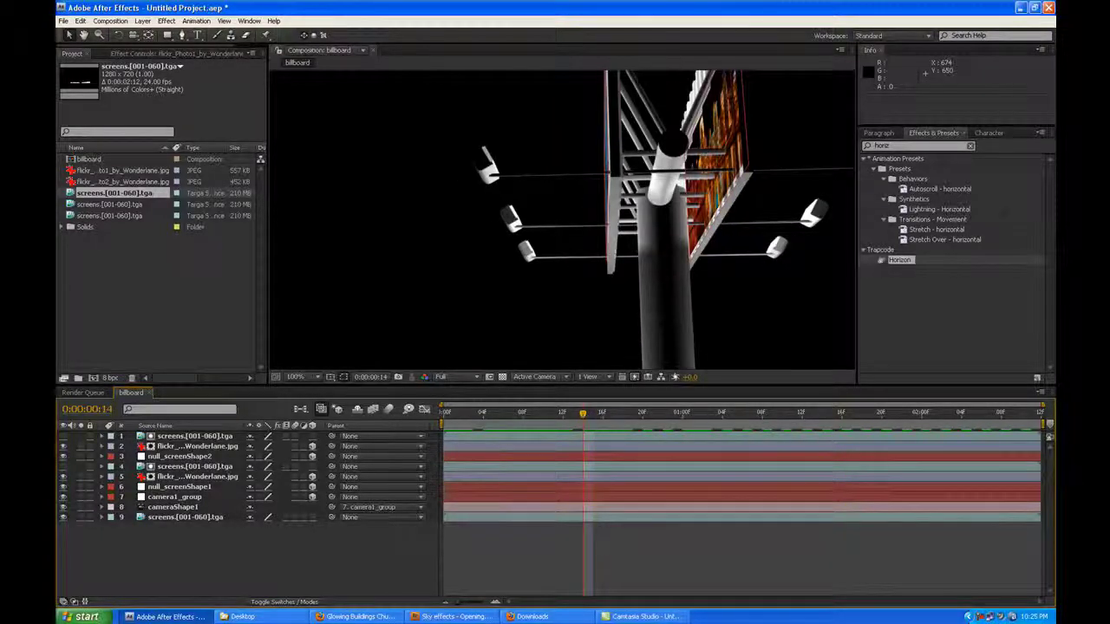
pyautogui.click(195, 456)
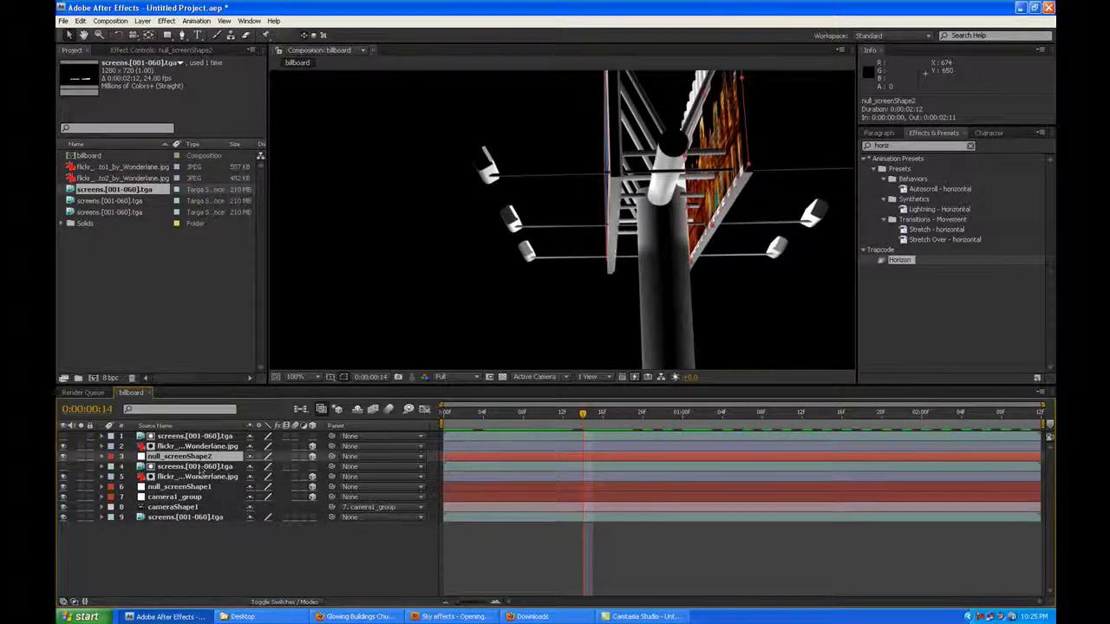
pyautogui.click(199, 468)
pyautogui.keyDown('shift'); pyautogui.click(202, 477); pyautogui.keyUp('shift')
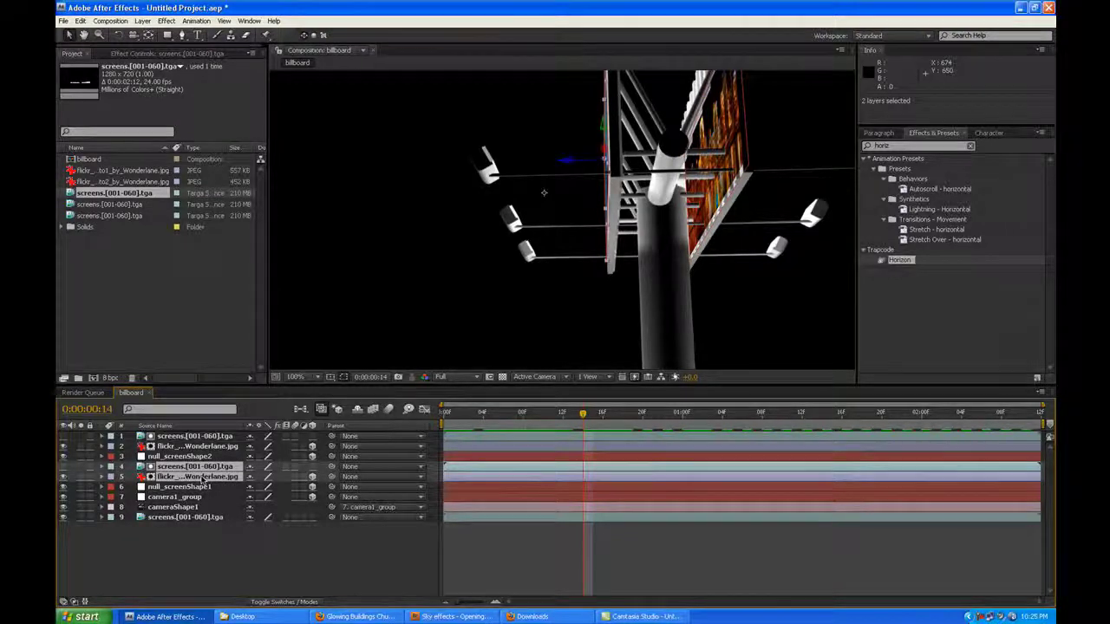
pyautogui.hotkey('alt', 'shift', 't')
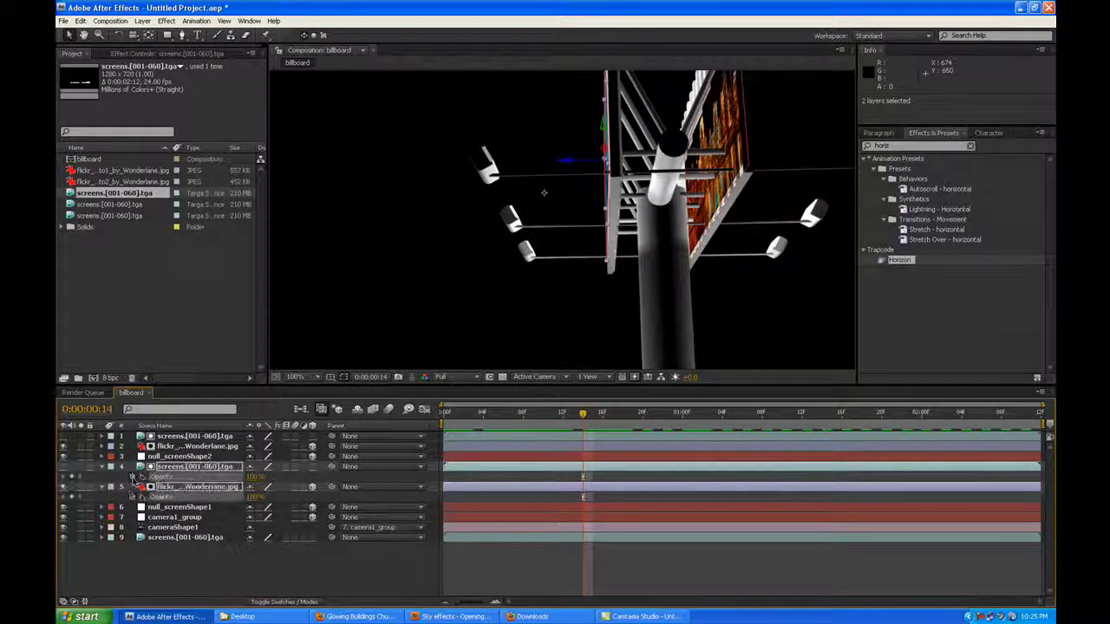
# Set the Opacity of the screen 1 matte and its photo to 0% one frame on, at 0:00:00:15
pyautogui.press('pagedown')
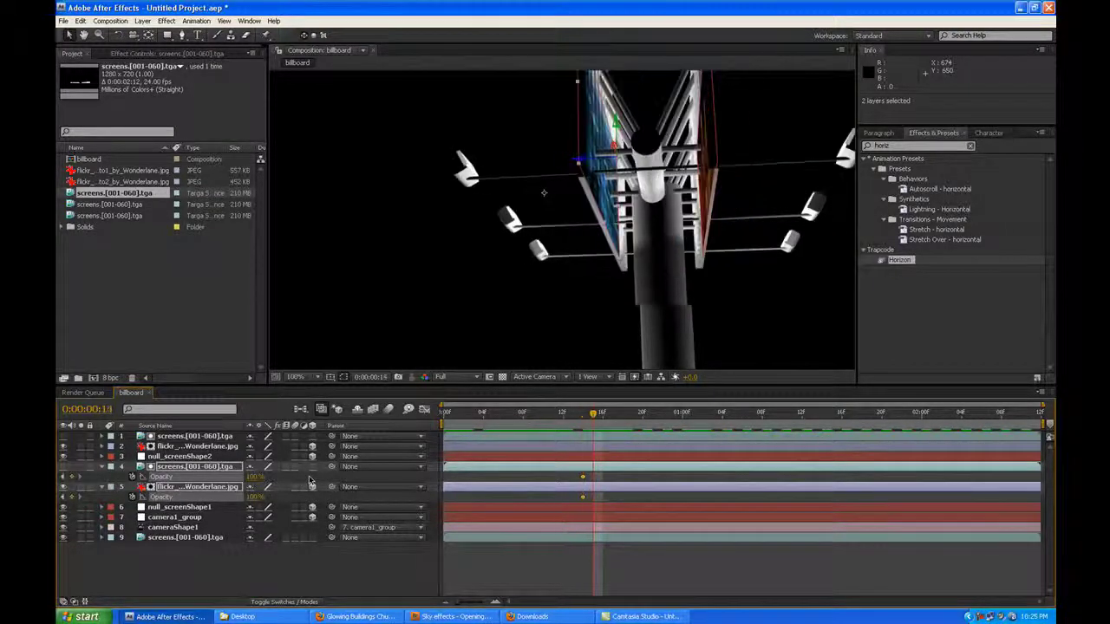
pyautogui.write('0')
pyautogui.press('Return')
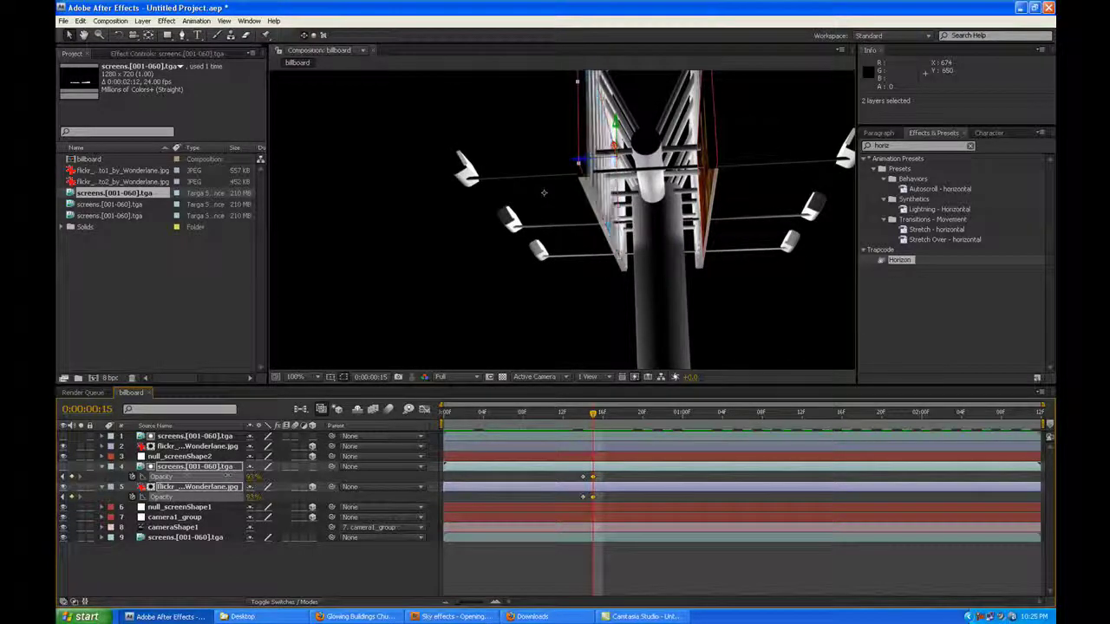
# Keyframe the screen 1 matte and its photo at 0% Opacity at 0:00:01:21 and 100% at 0:00:01:22
pyautogui.moveTo(595, 420); pyautogui.dragTo(893, 438)
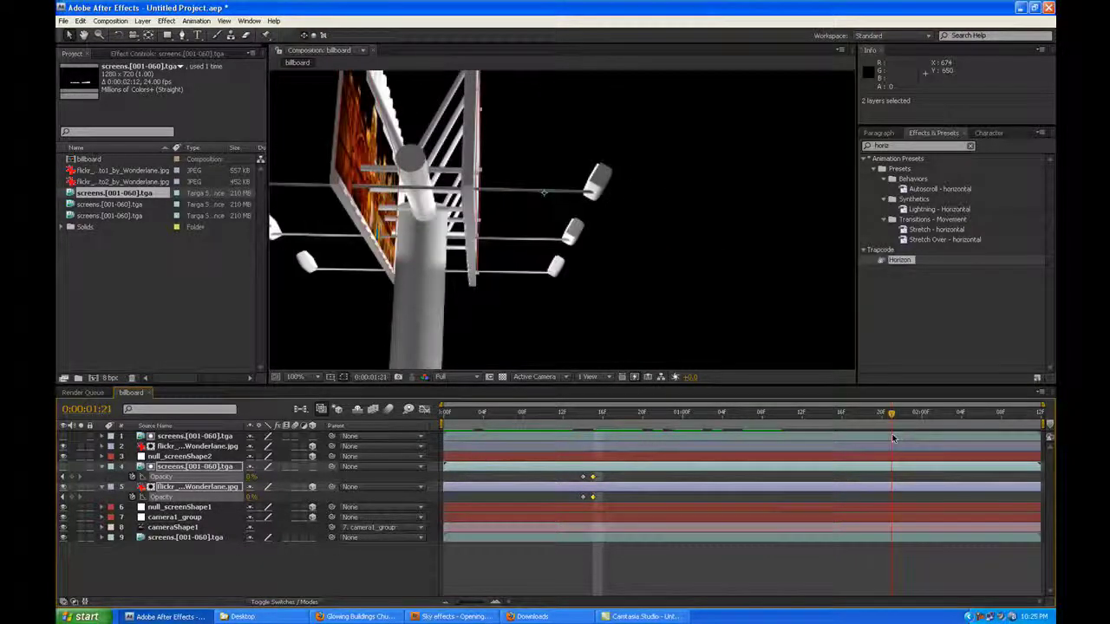
pyautogui.click(71, 476)
pyautogui.click(71, 496)
pyautogui.press('pagedown')
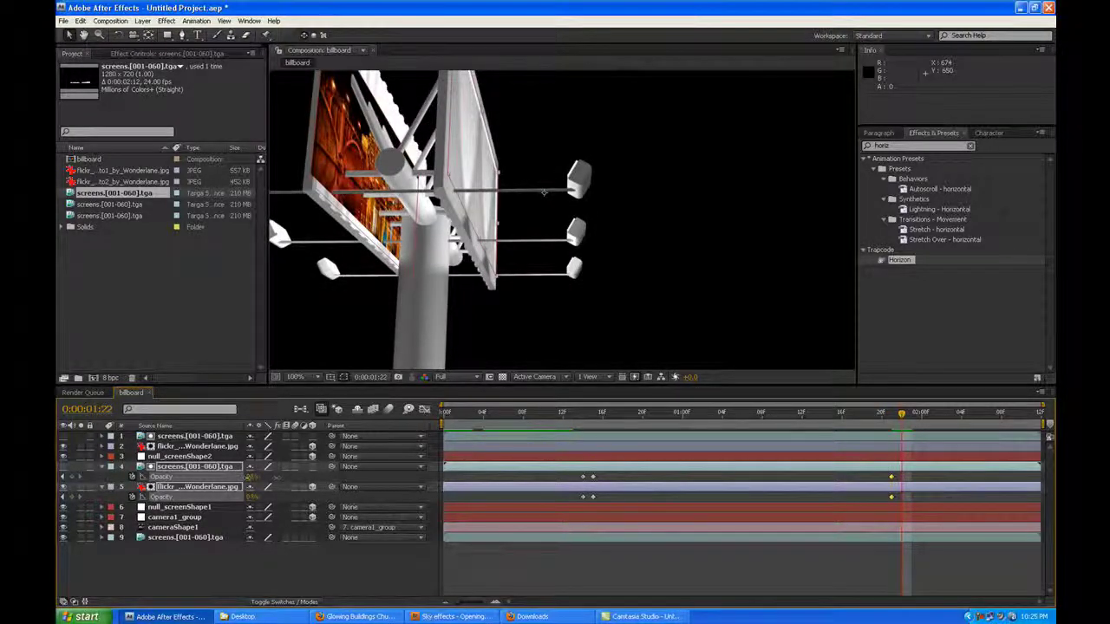
pyautogui.press('Return')
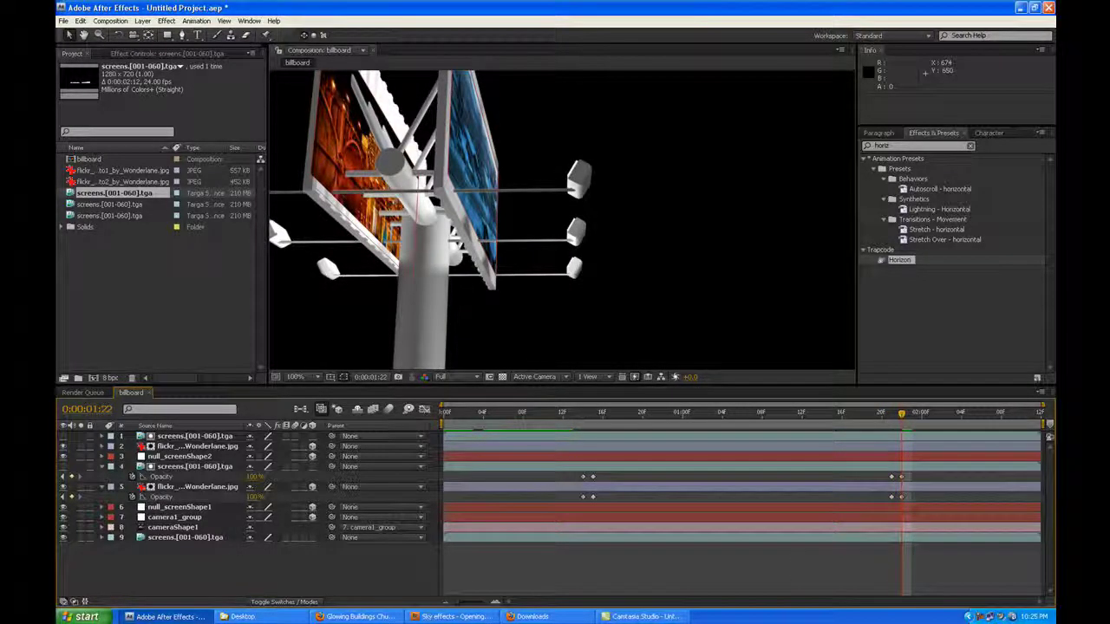
# Add Opacity keyframes of 0% at 0:00:00:00 to the screen 2 matte sequence and the photo layer below it
pyautogui.click(862, 414)
pyautogui.moveTo(862, 419); pyautogui.dragTo(442, 428)
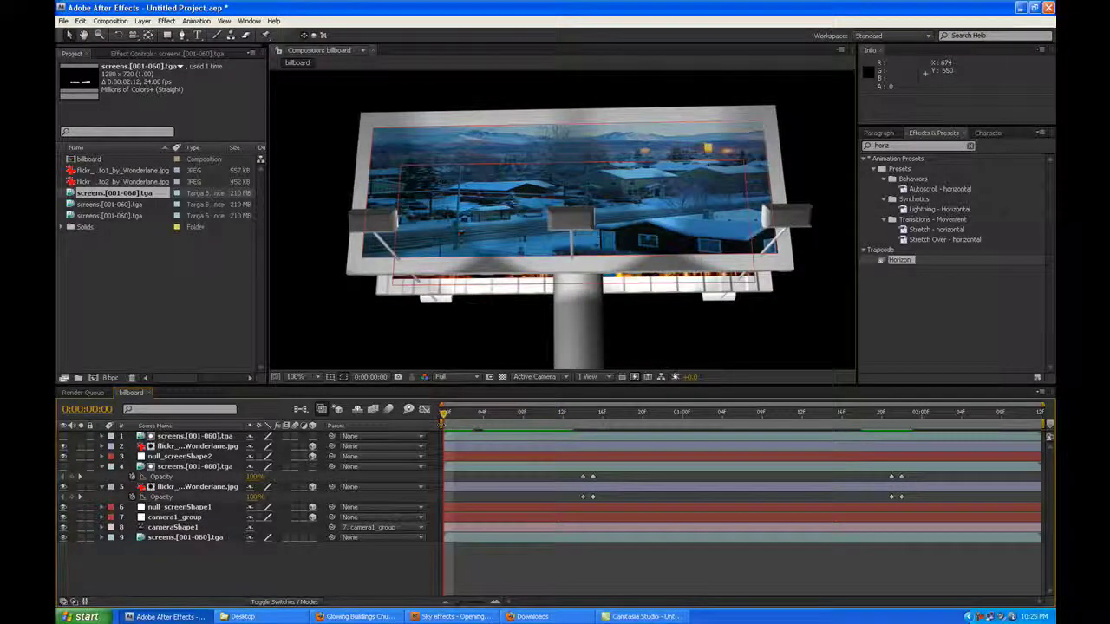
pyautogui.click(206, 436)
pyautogui.keyDown('shift'); pyautogui.click(209, 445); pyautogui.keyUp('shift')
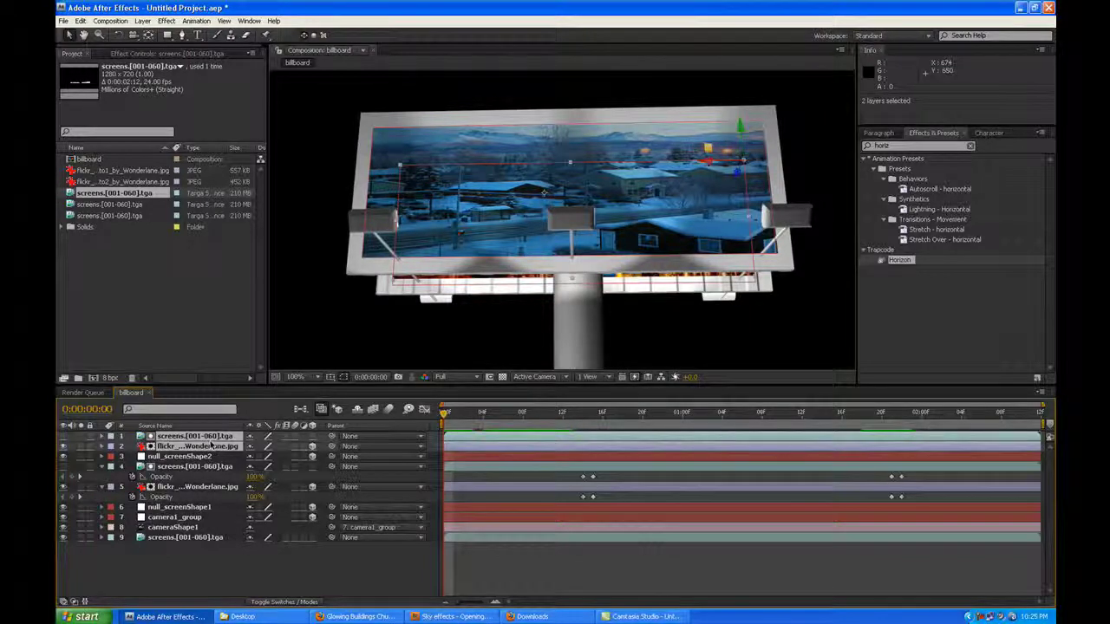
pyautogui.press('t')
pyautogui.click(130, 448)
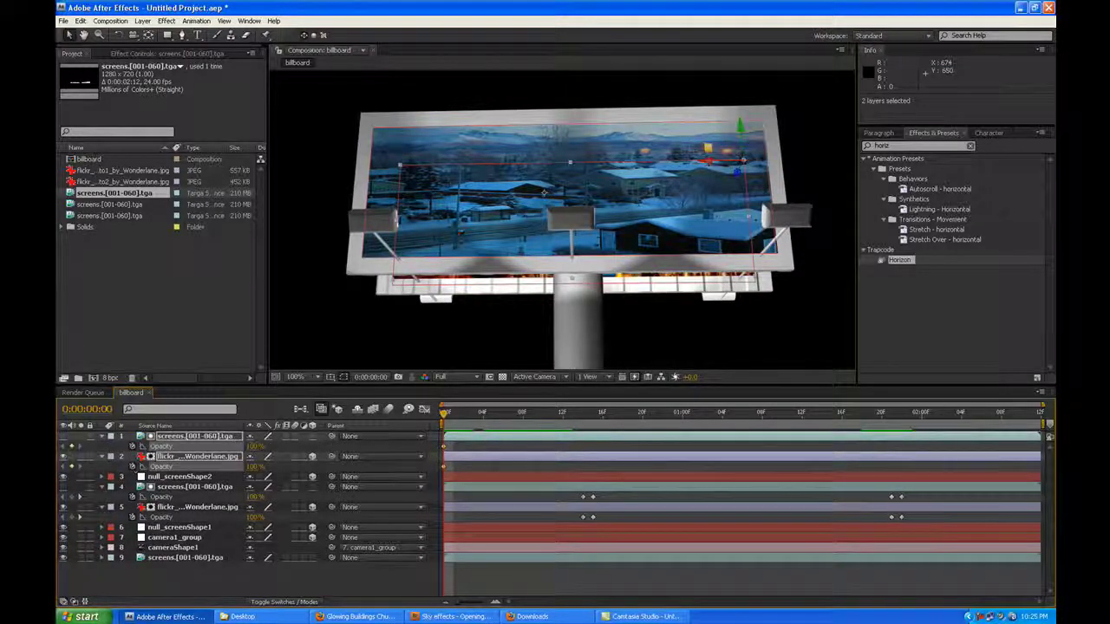
pyautogui.moveTo(252, 444); pyautogui.dragTo(216, 445)
# Keyframe the screen 2 matte and photo at 0% Opacity at 0:00:00:15 and 100% at 0:00:00:16
pyautogui.moveTo(446, 413); pyautogui.dragTo(593, 416)
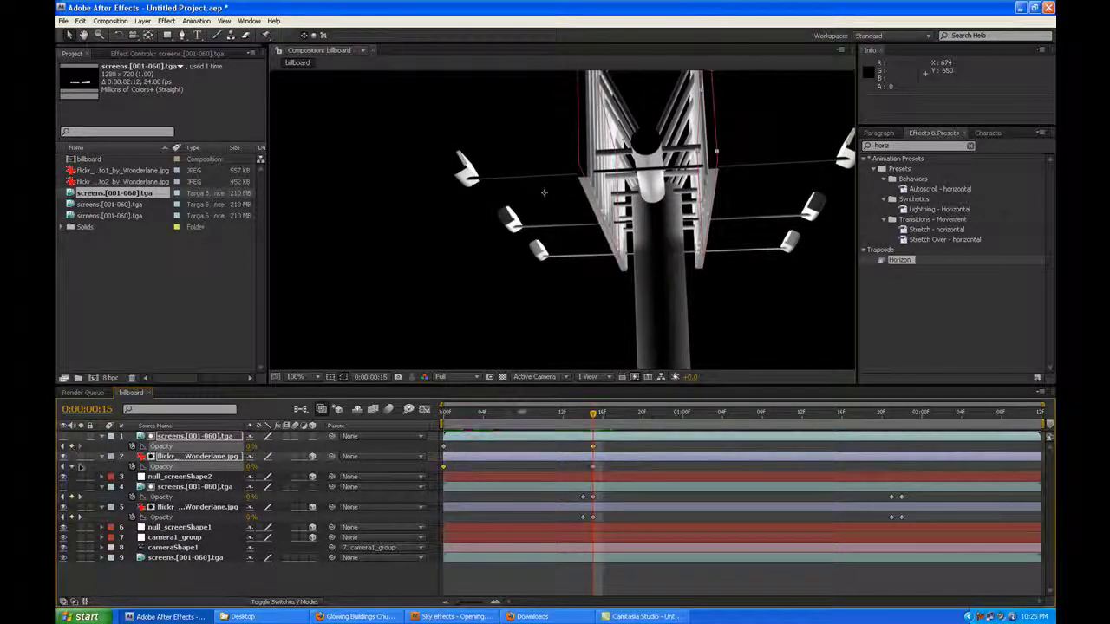
pyautogui.press('pagedown')
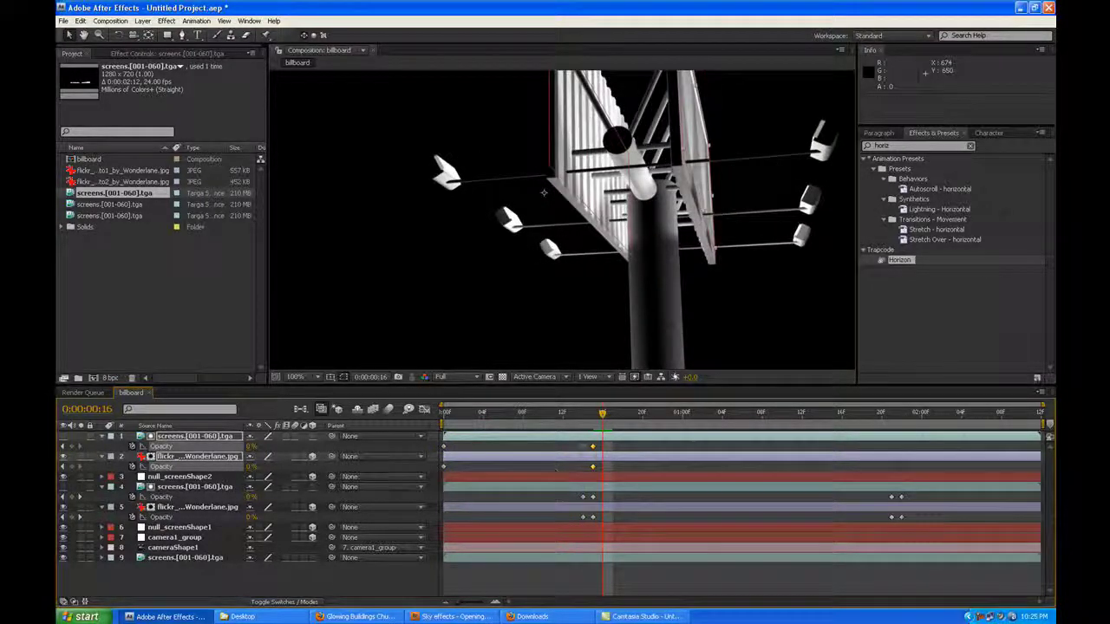
pyautogui.moveTo(253, 446); pyautogui.dragTo(371, 450)
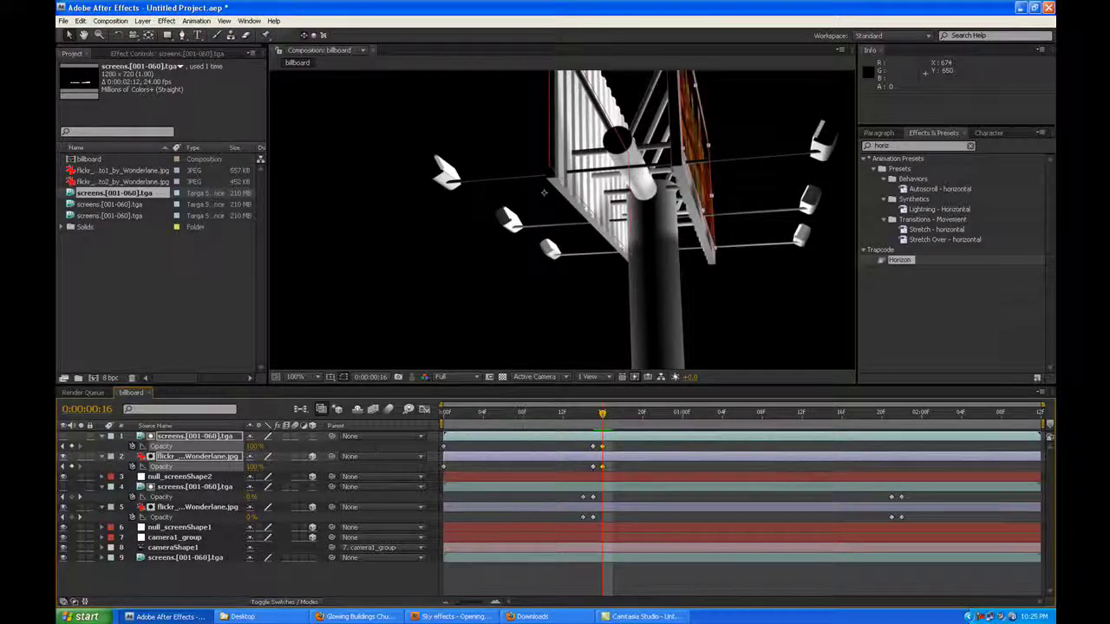
# Find where screen 2 turns away, keyframe its matte and photo at 100% Opacity at 0:00:01:19 and 0% at 0:00:01:20
pyautogui.press('space')
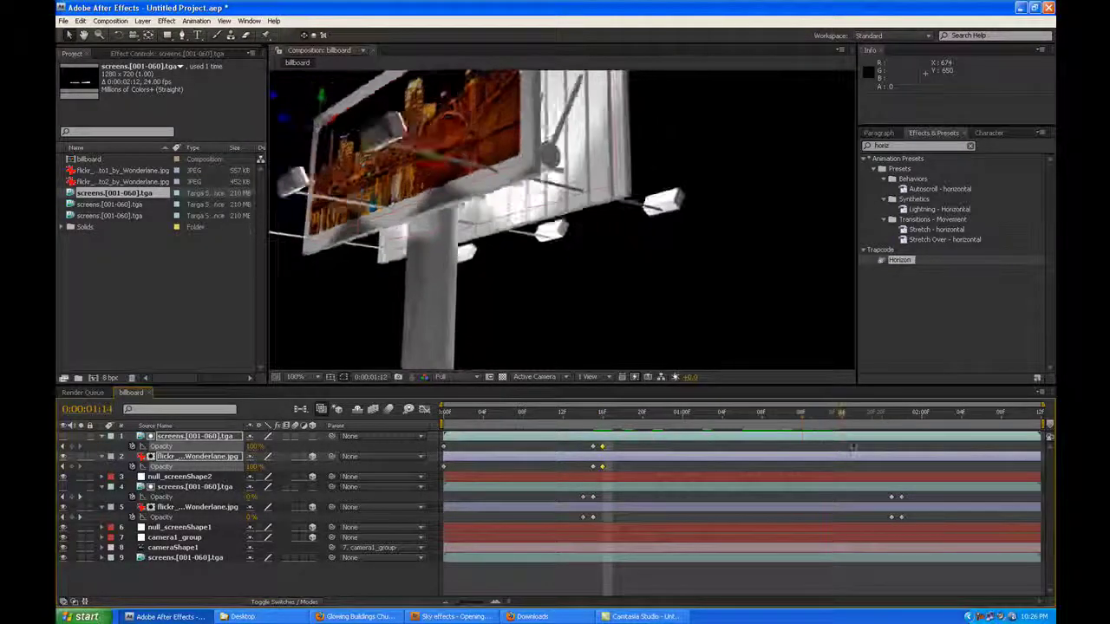
pyautogui.press('space')
pyautogui.press('pageup')
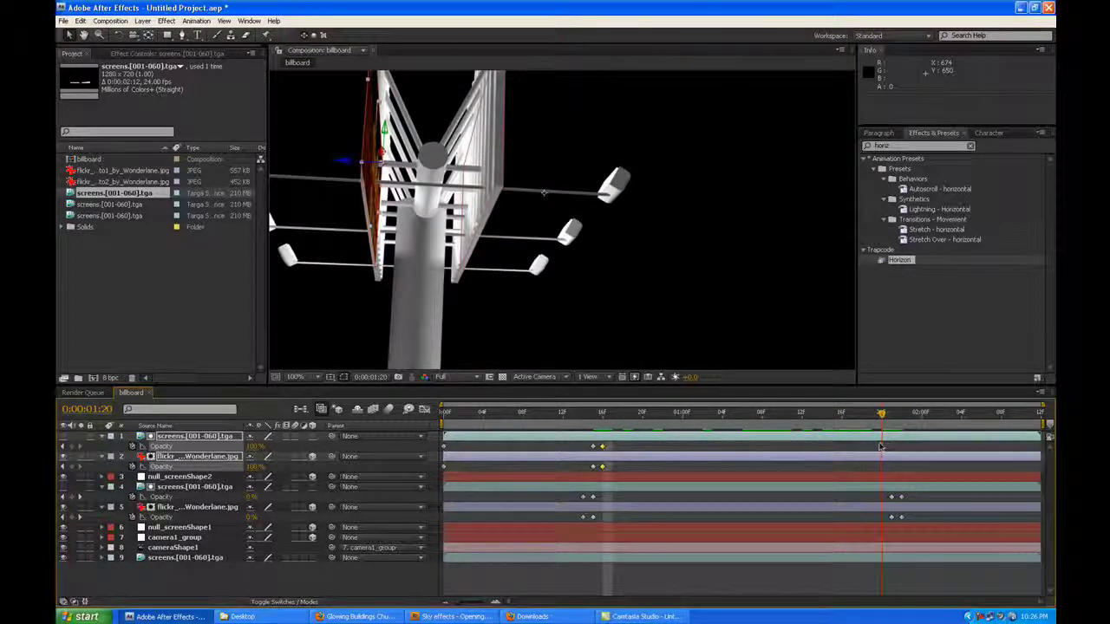
pyautogui.press('pageup')
pyautogui.press('pagedown')
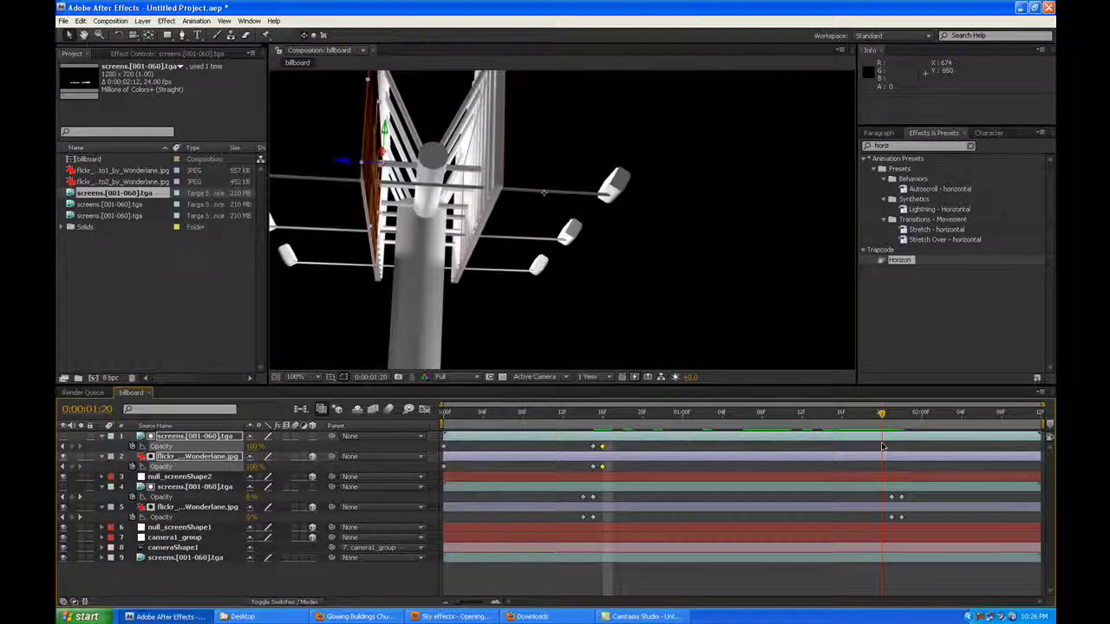
pyautogui.press('pageup')
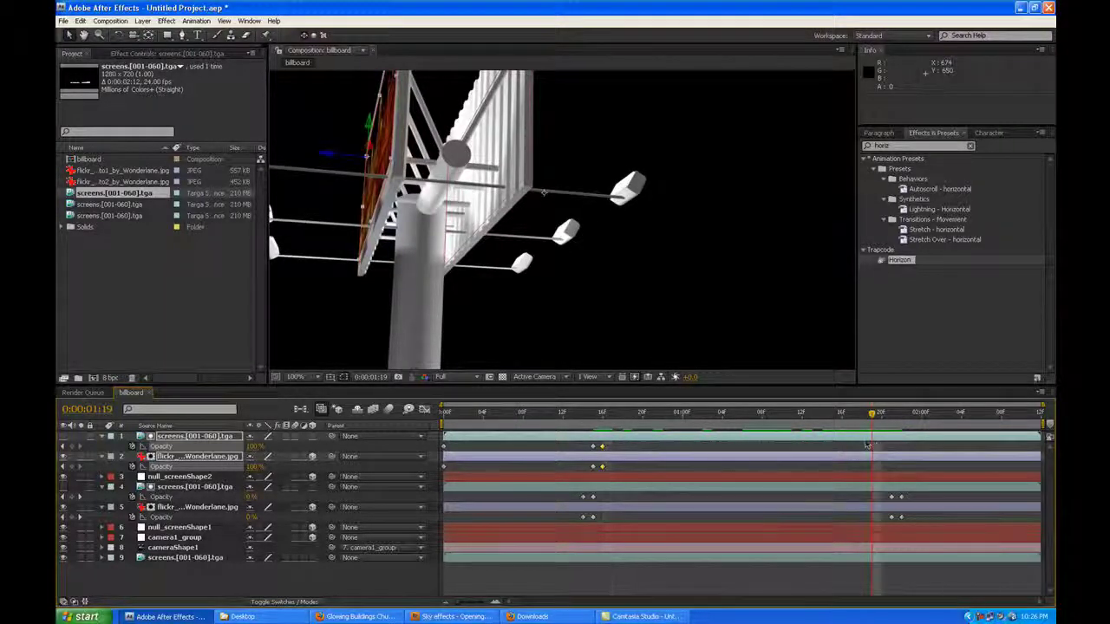
pyautogui.click(72, 446)
pyautogui.click(72, 466)
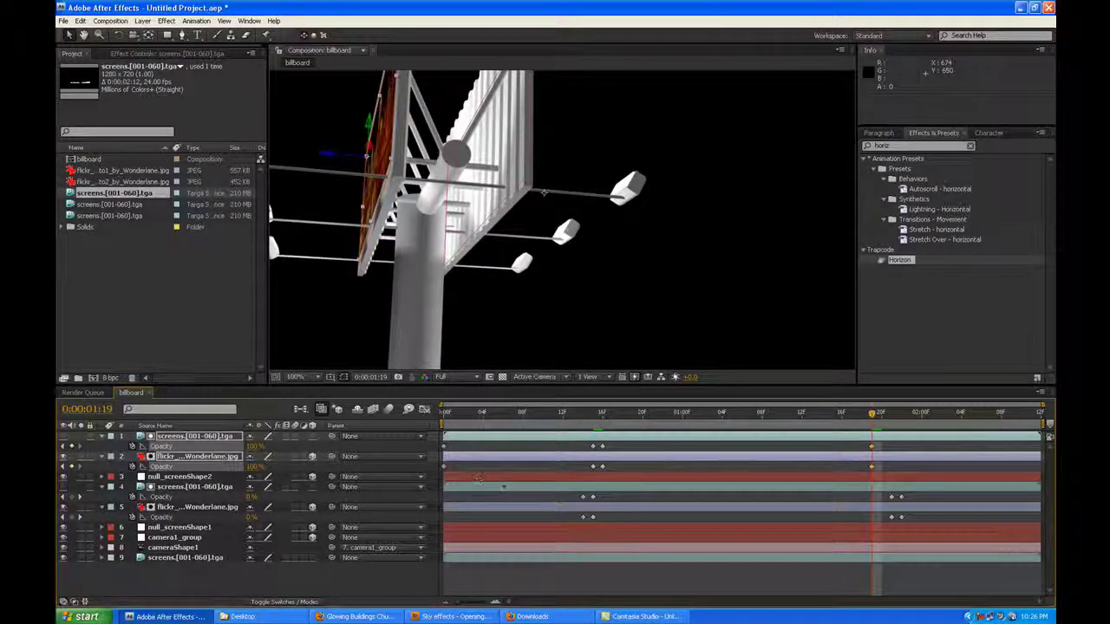
pyautogui.press('pagedown')
pyautogui.moveTo(254, 445); pyautogui.dragTo(134, 457)
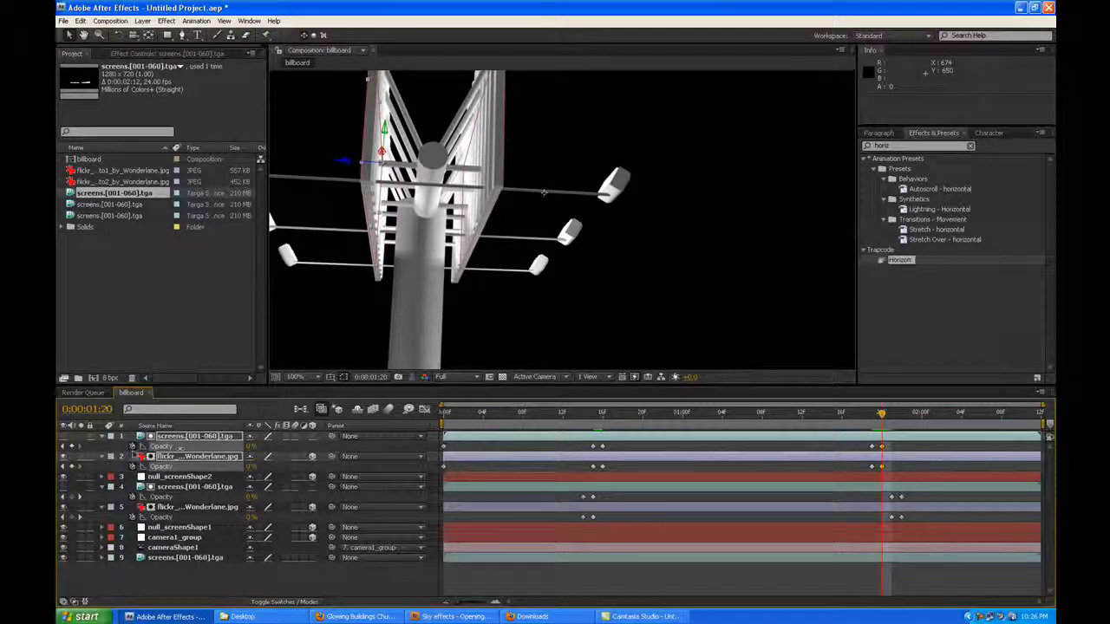
# Preview the whole billboard composition from 0:00:00:00 at 50% magnification and scrub its opening frames to check the screen opacity
pyautogui.click(738, 591)
pyautogui.moveTo(881, 413); pyautogui.dragTo(444, 414)
pyautogui.press(',')
pyautogui.press(',')
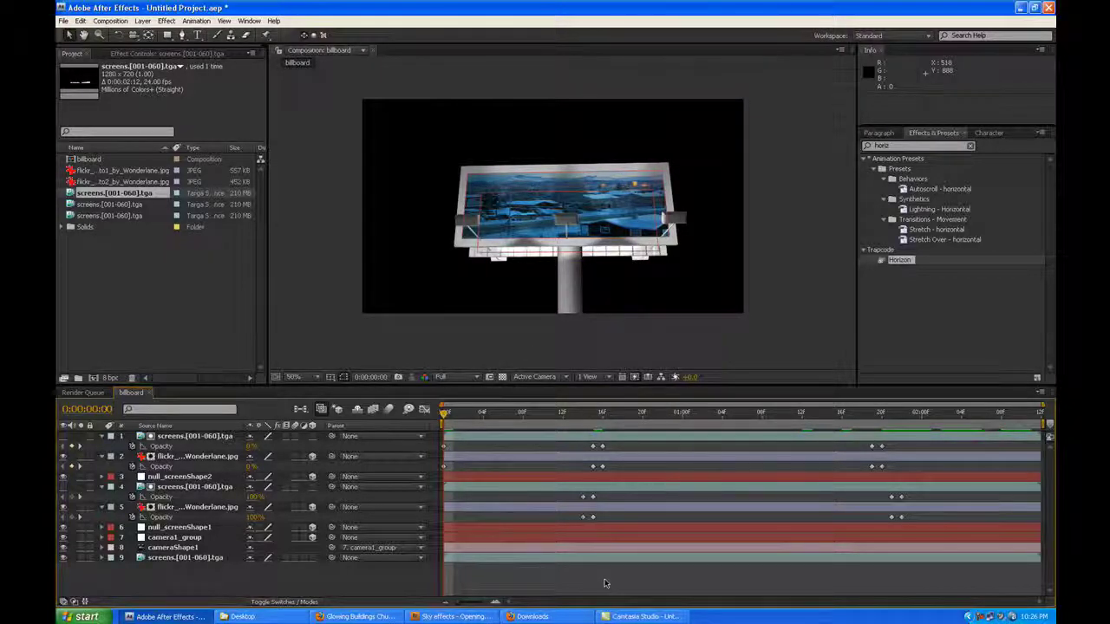
pyautogui.press('space')
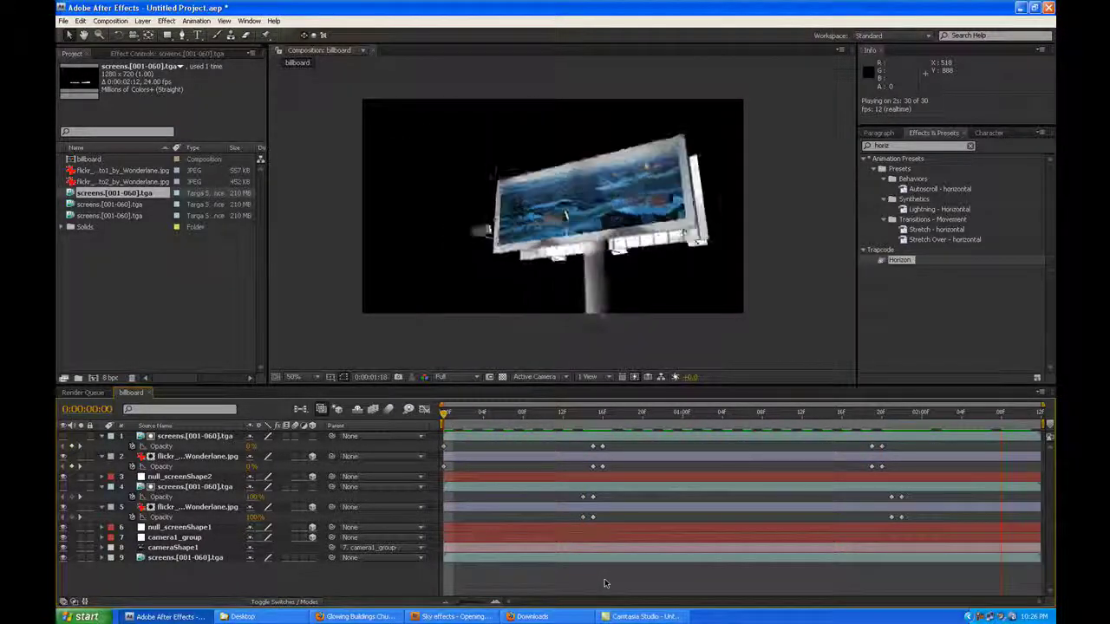
pyautogui.press('space')
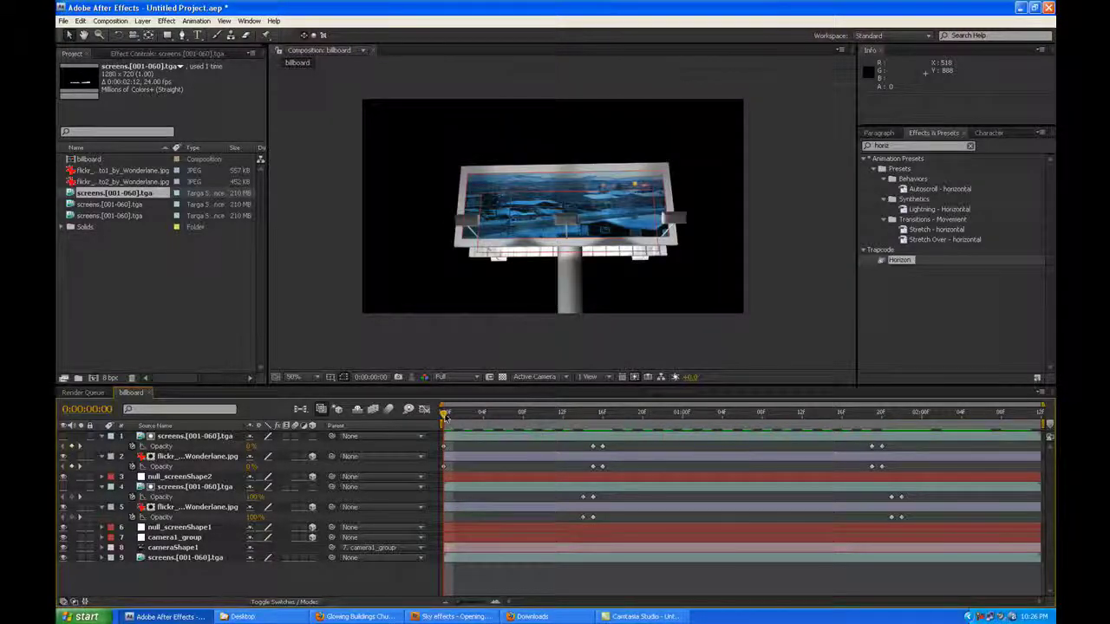
pyautogui.moveTo(445, 417); pyautogui.dragTo(503, 414)
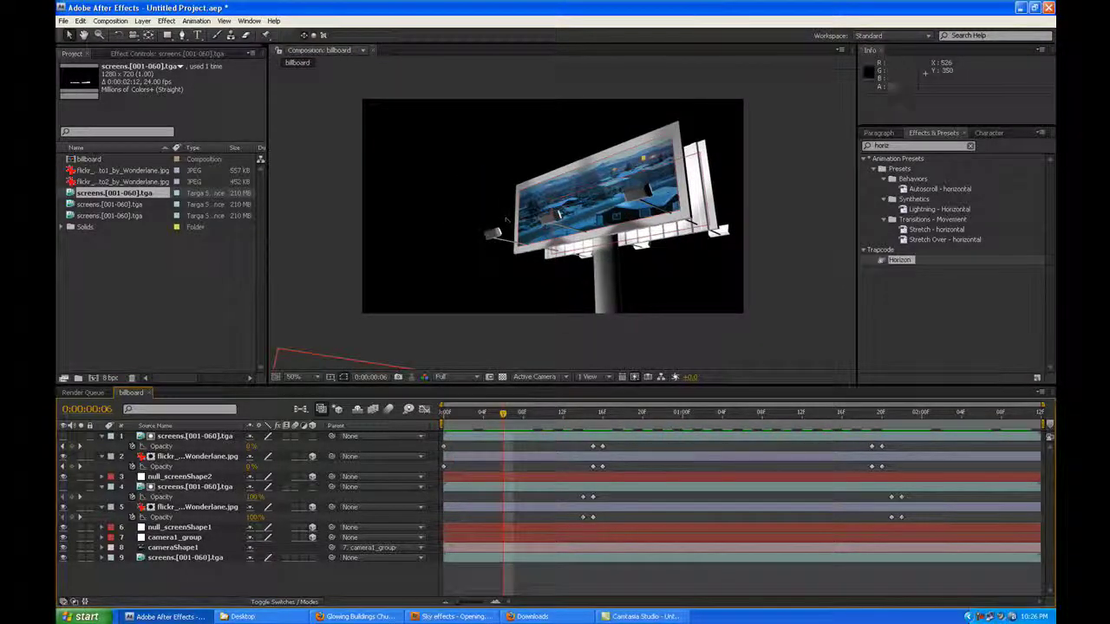
pyautogui.moveTo(445, 414)
pyautogui.mouseDown()
pyautogui.moveTo(871, 414)
pyautogui.moveTo(445, 414)
pyautogui.mouseUp()
pyautogui.scroll(3, 479, 288)
pyautogui.scroll(-1, 479, 288)
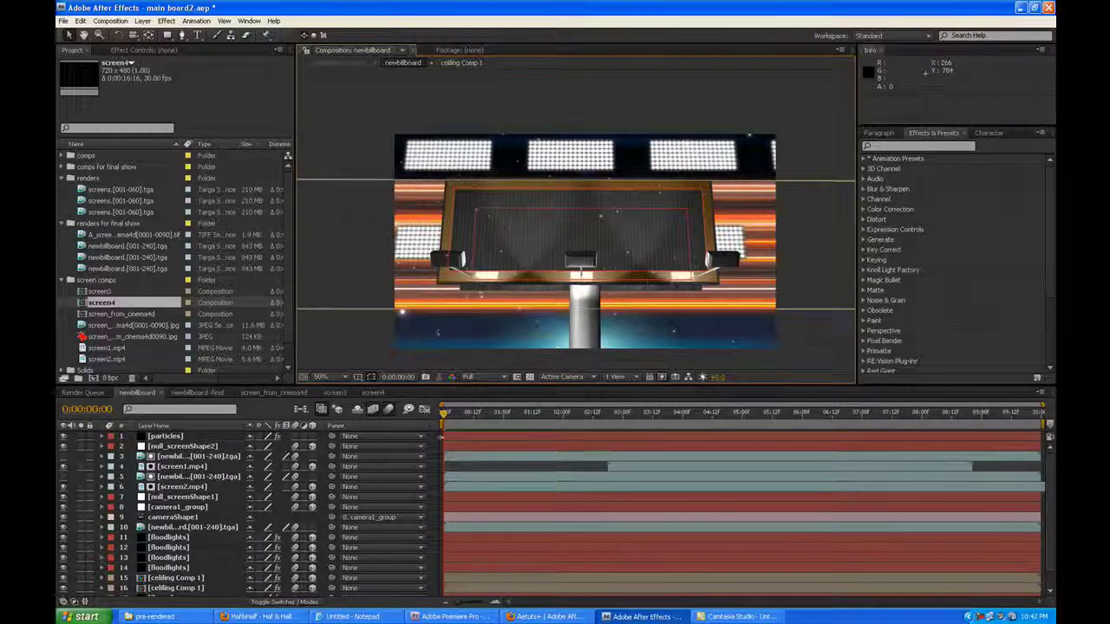
# Preview the newbillboard composition and inspect its render matte layers together with the screen1.mp4 and screen2.mp4 layers
pyautogui.press('KP_0')
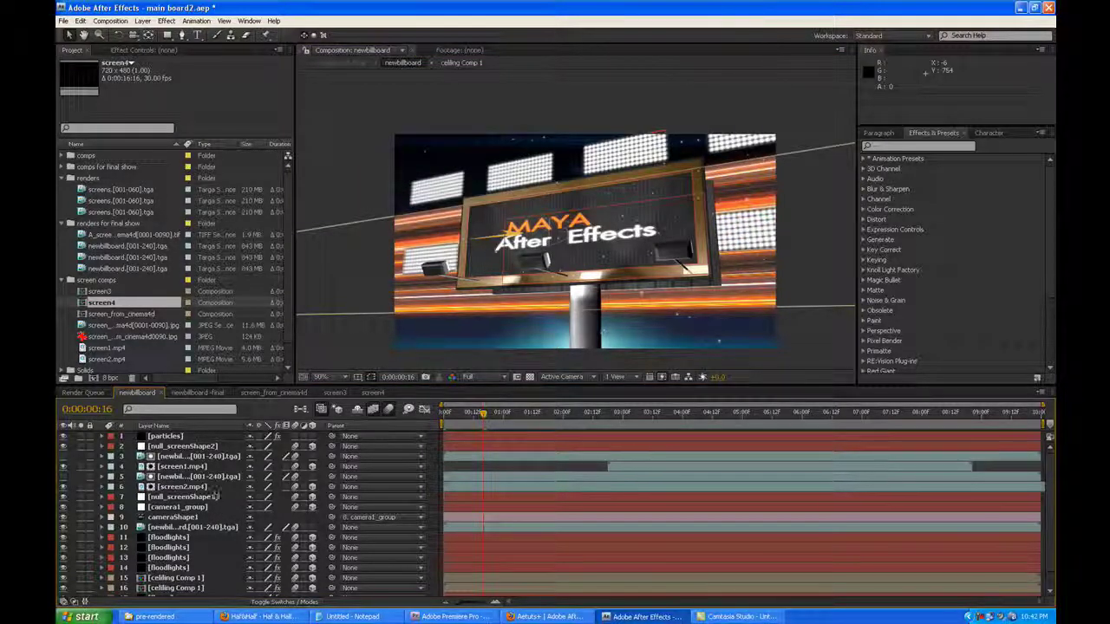
pyautogui.click(194, 456)
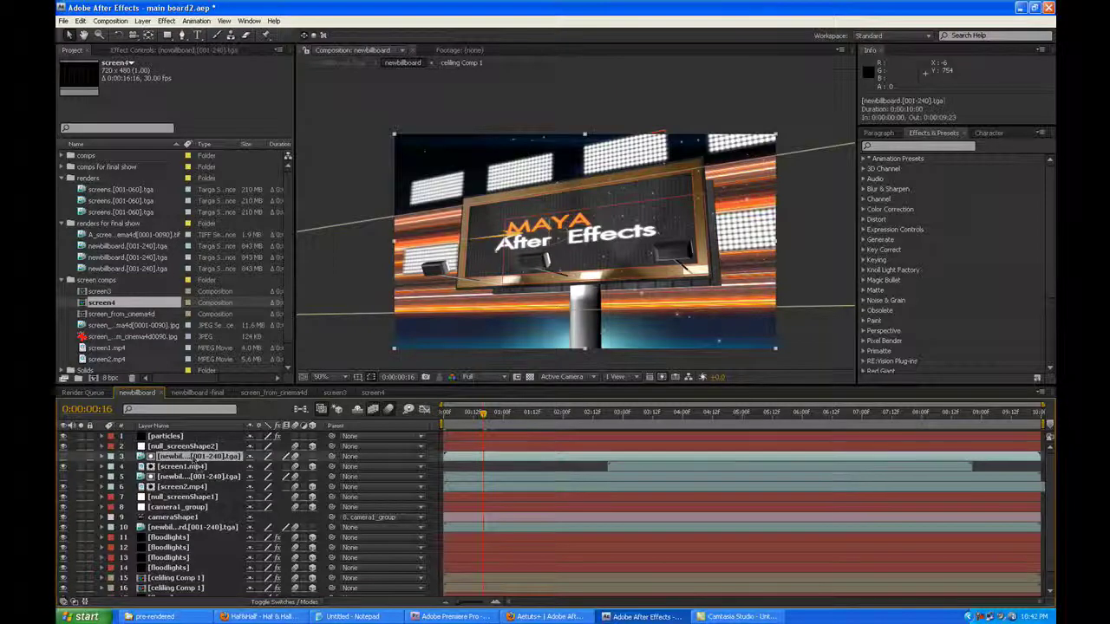
pyautogui.click(198, 468)
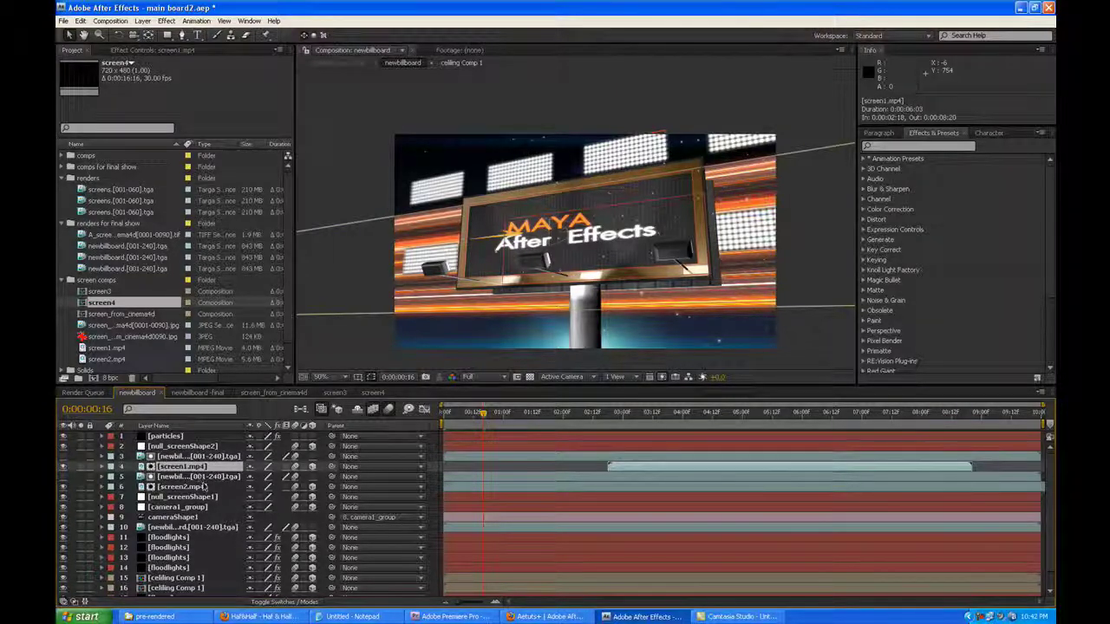
pyautogui.click(205, 487)
pyautogui.click(207, 479)
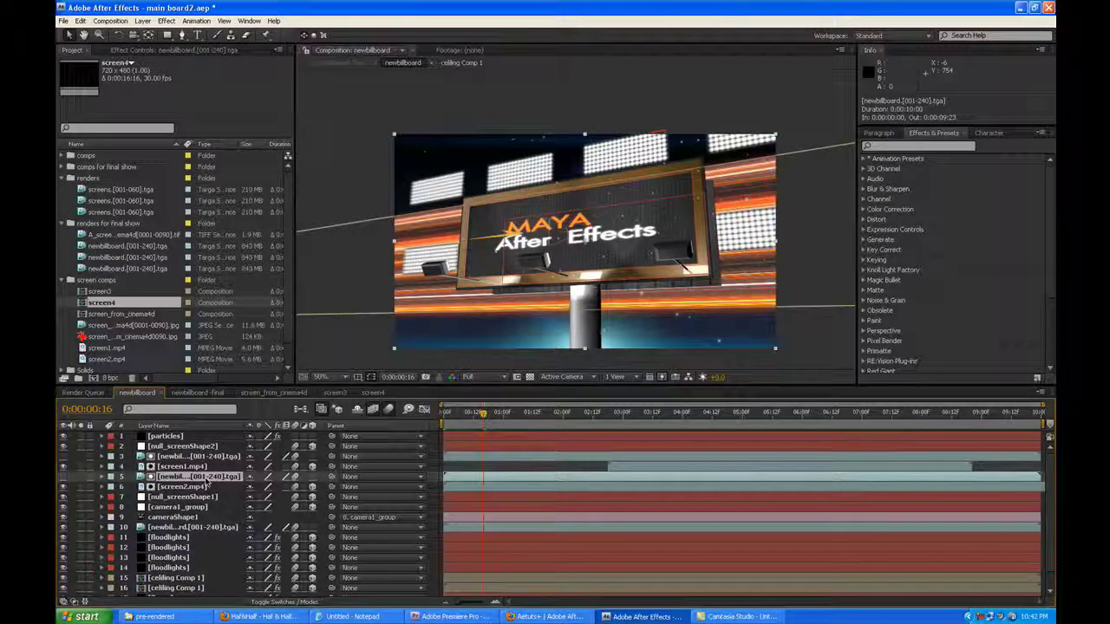
# Examine the particles, floodlights, ceiling Comp 1 and flares layers that build the newbillboard environment
pyautogui.click(209, 437)
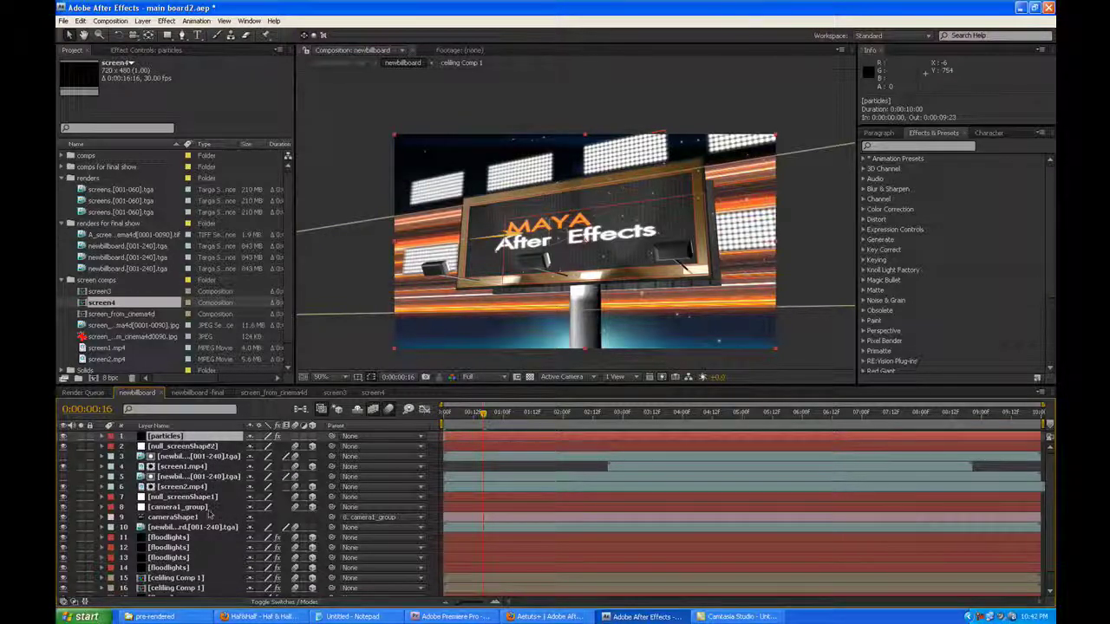
pyautogui.click(205, 538)
pyautogui.click(204, 548)
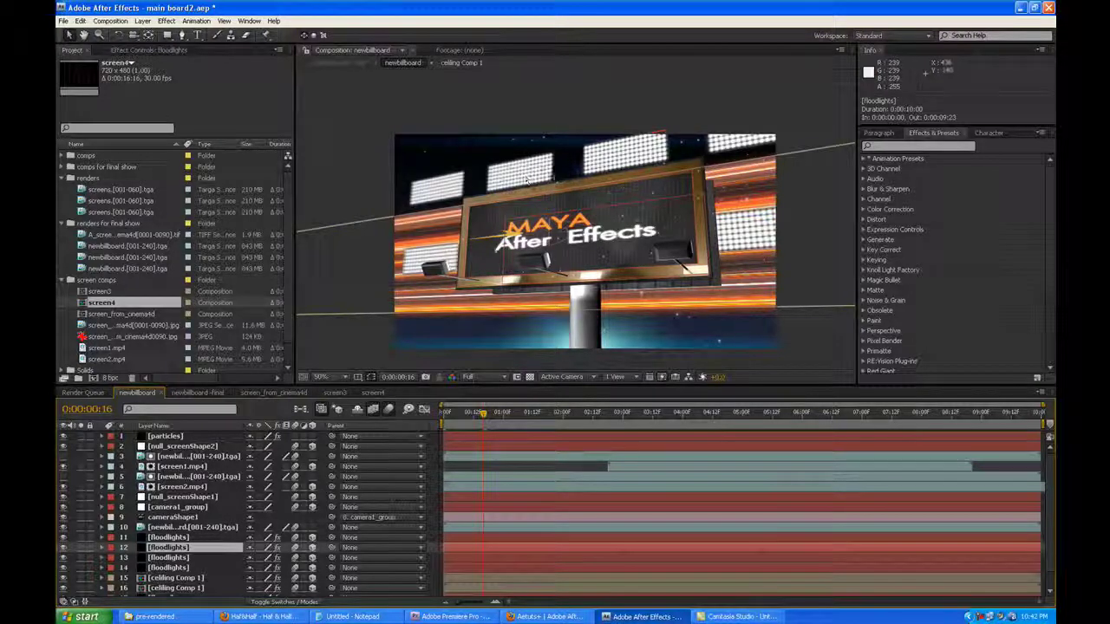
pyautogui.click(178, 579)
pyautogui.scroll(-1, 243, 524)
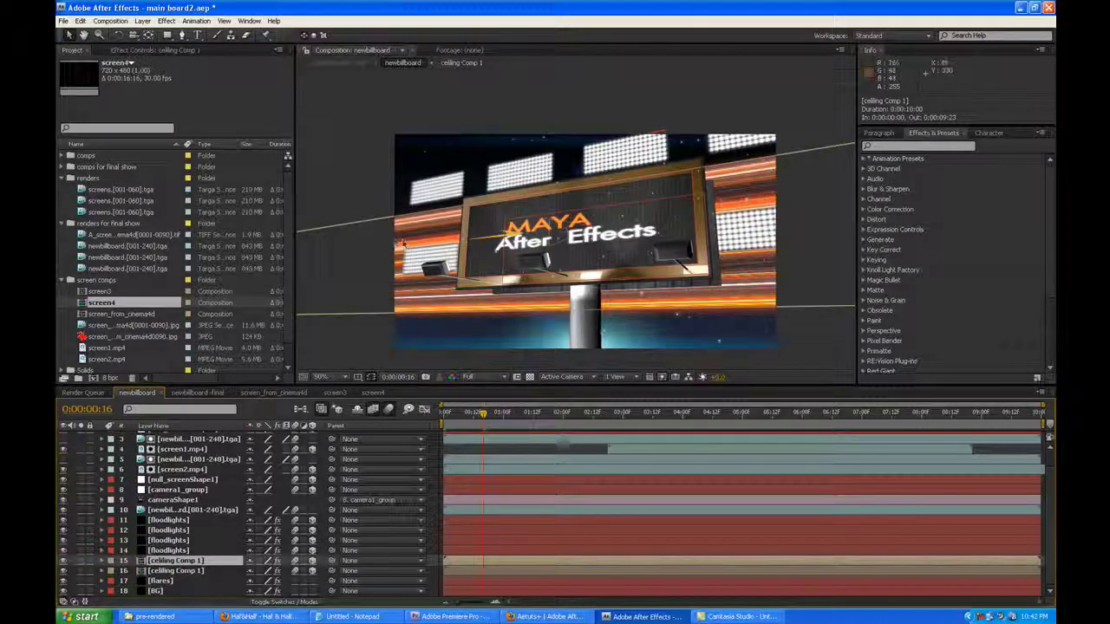
pyautogui.click(201, 580)
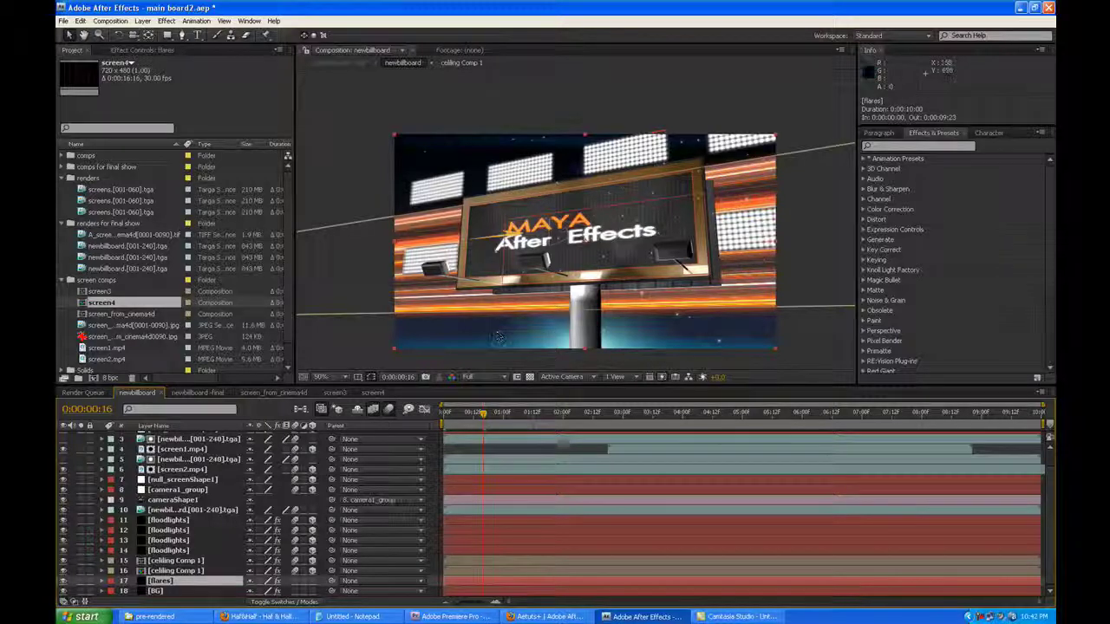
# Review the screen_from_cinema4d, screen3 and screen4 compositions by playing the footage made for the billboard screens
pyautogui.click(273, 392)
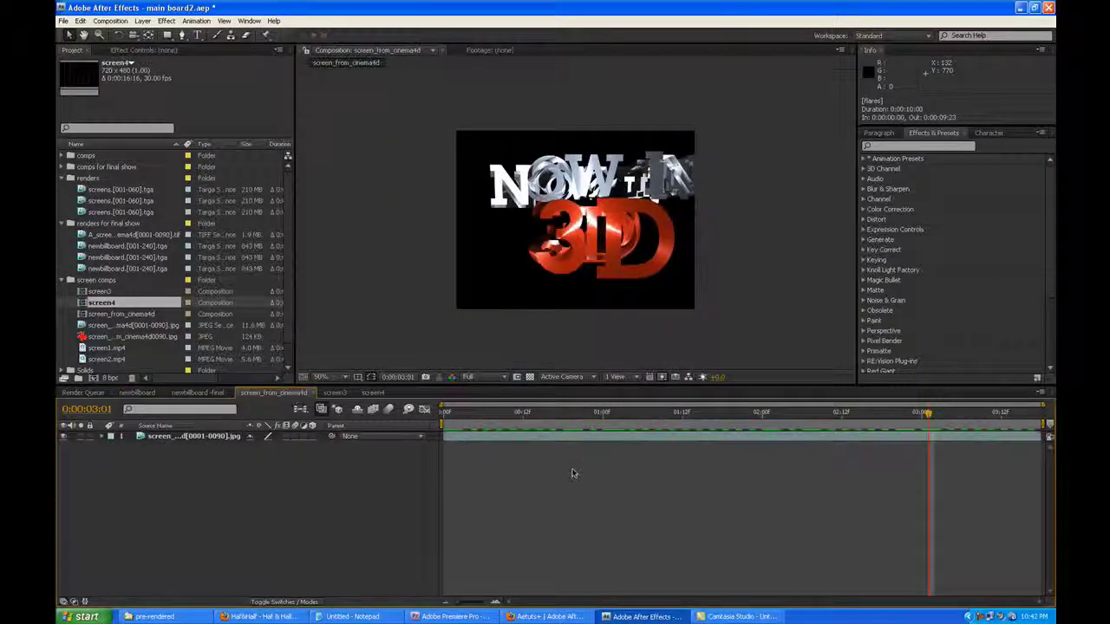
pyautogui.press('space')
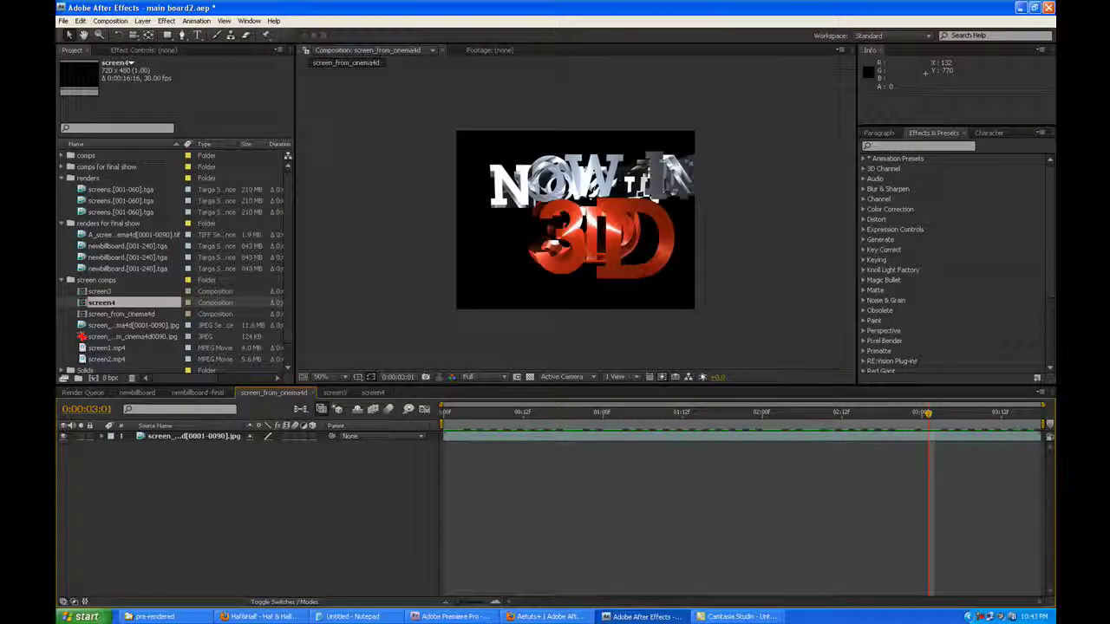
pyautogui.click(344, 394)
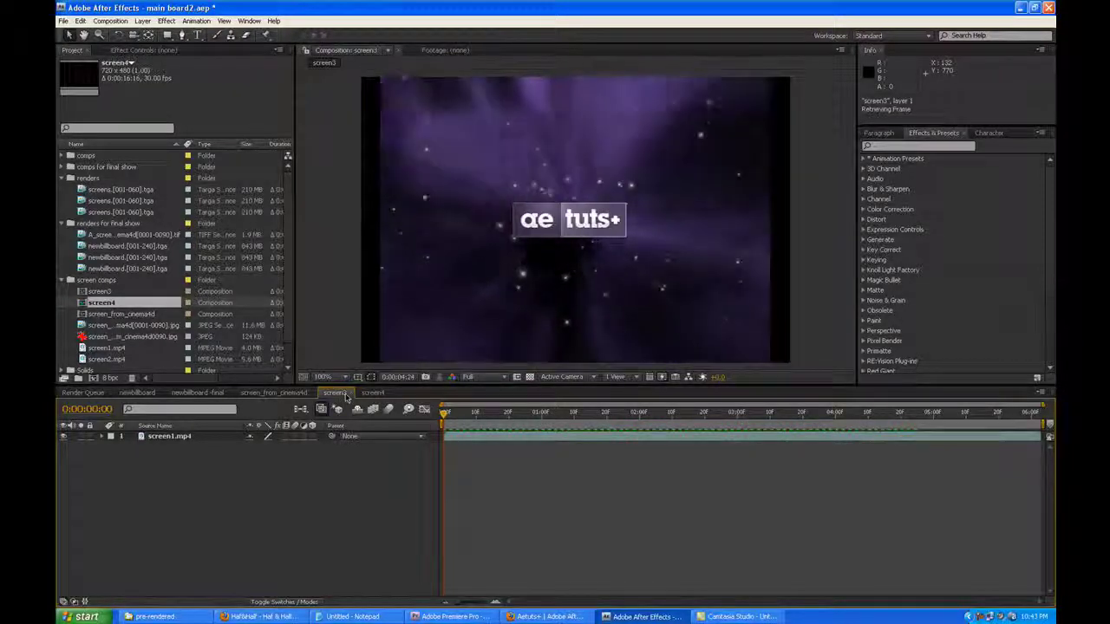
pyautogui.press('KP_0')
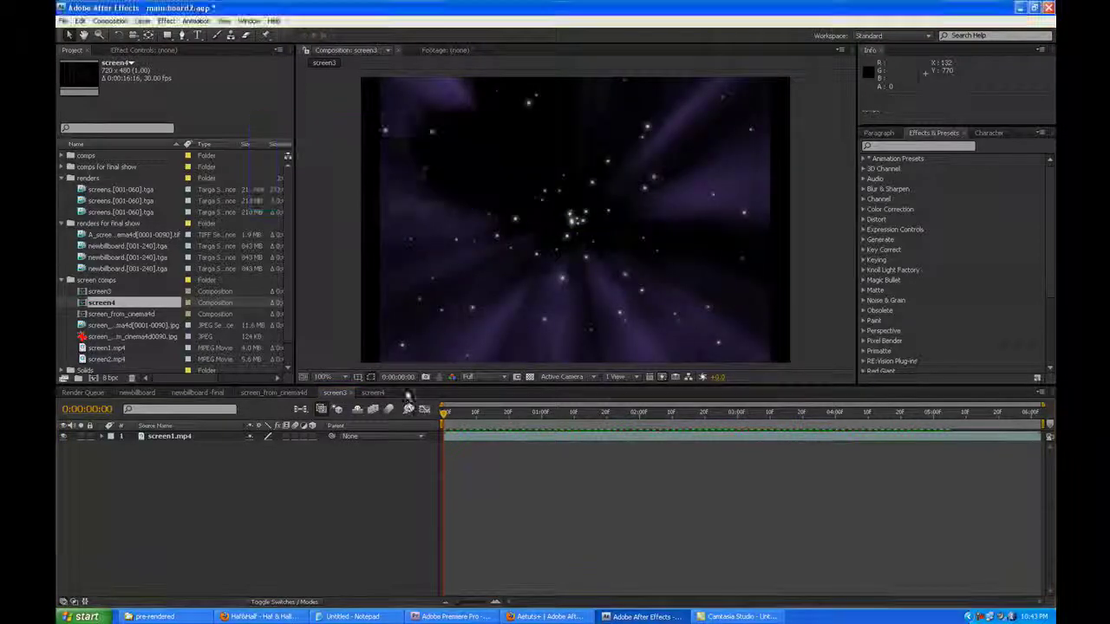
pyautogui.click(374, 393)
pyautogui.press('KP_0')
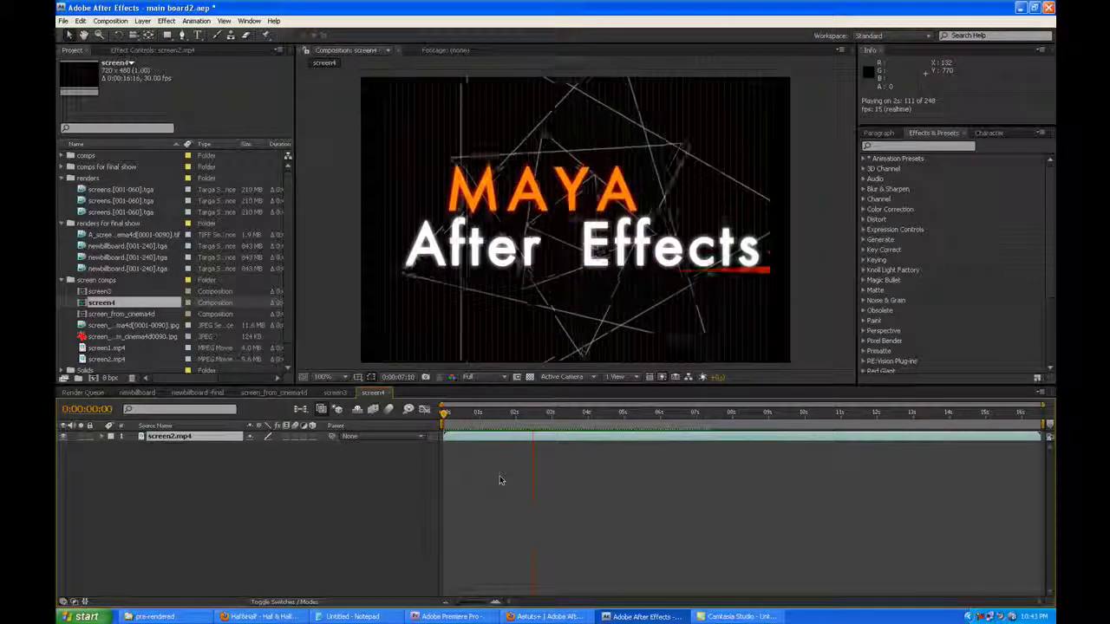
pyautogui.press('space')
# Go back through screen3, screen_from_cinema4d and newbillboard-final to the newbillboard composition
pyautogui.click(334, 393)
pyautogui.click(281, 391)
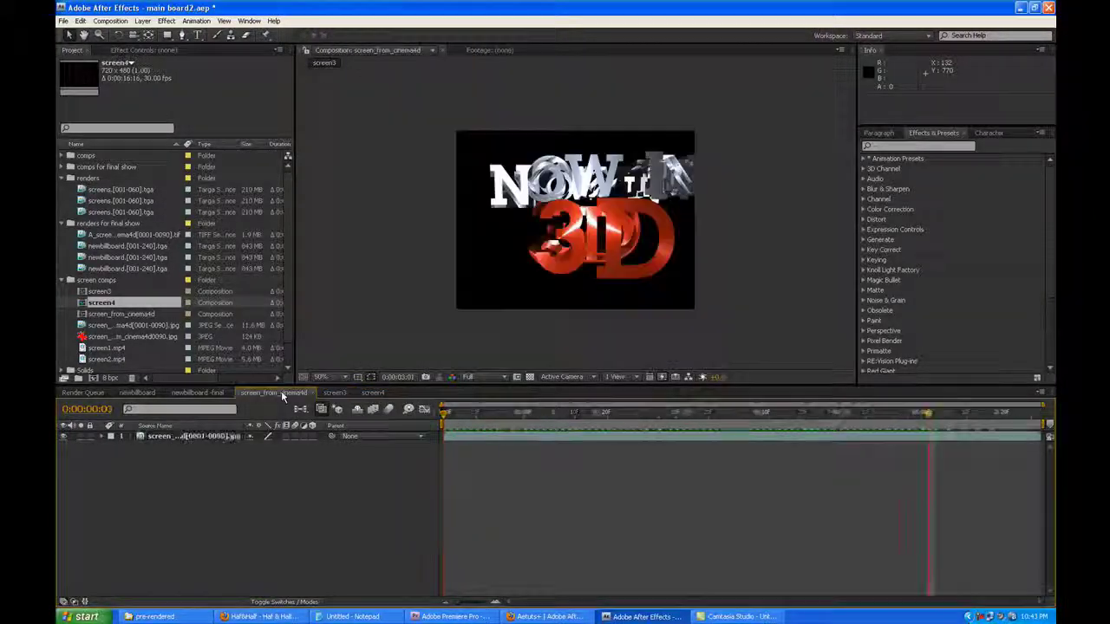
pyautogui.click(206, 393)
pyautogui.click(137, 392)
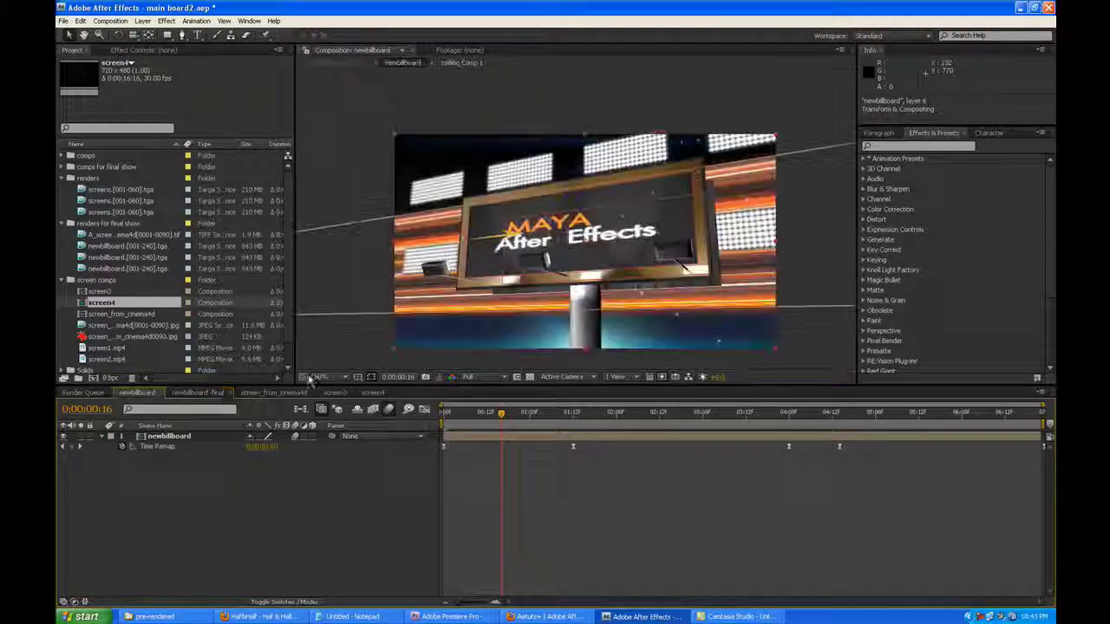